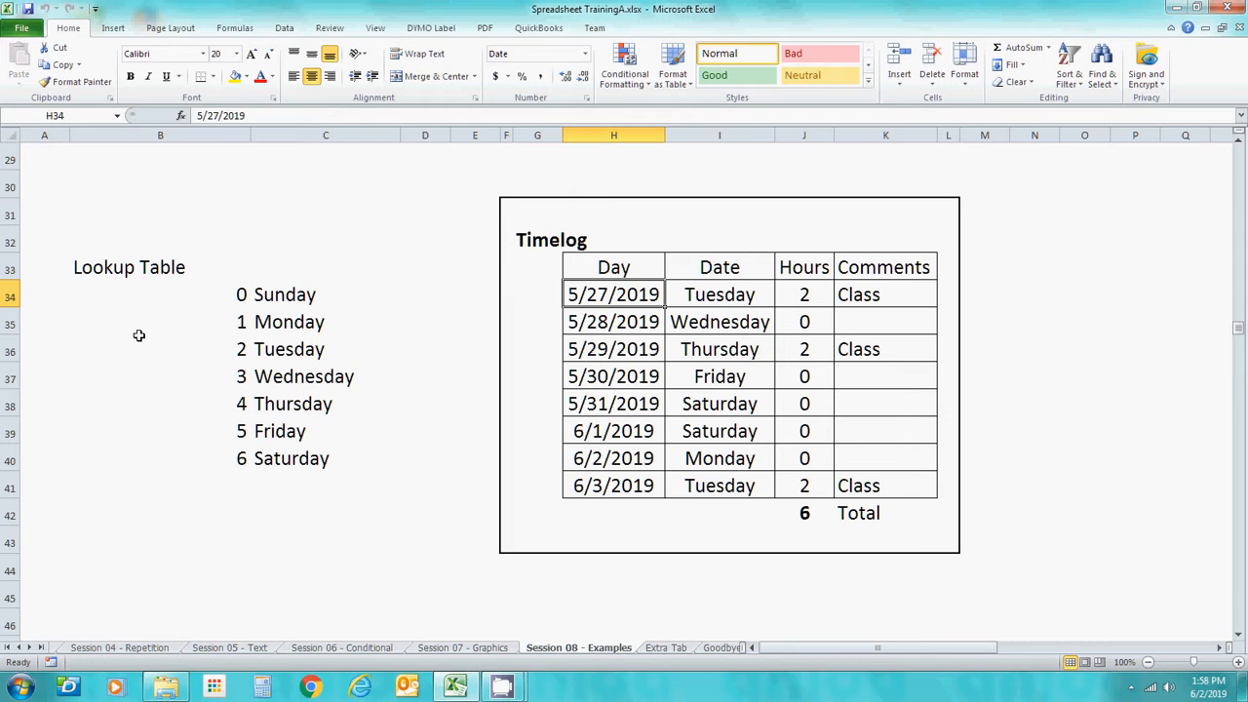
# Step: Examine the weekday LOOKUP formula in I34 against its date cell and the day-name lookup table
pyautogui.press('Right')
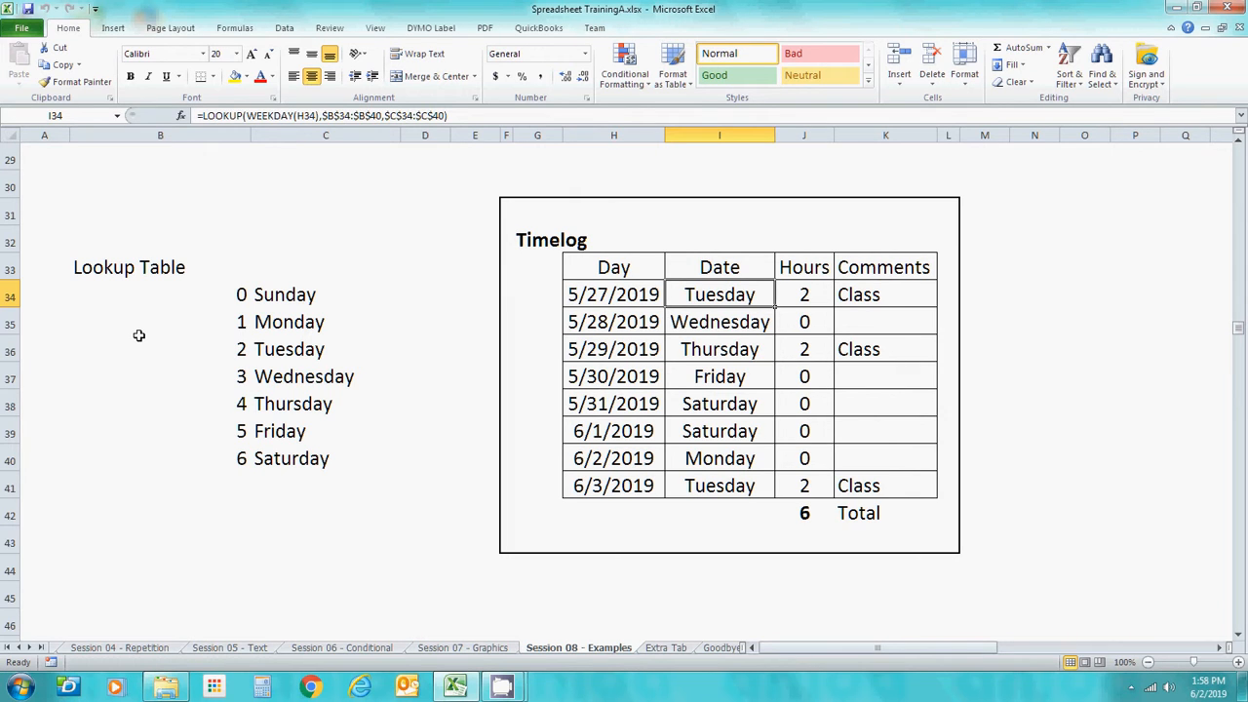
pyautogui.press('Left')
pyautogui.press('Right')
pyautogui.press('Left')
pyautogui.press('Left')
pyautogui.press('Left')
pyautogui.press('Left')
pyautogui.press('Left')
pyautogui.press('Right')
pyautogui.press('Right')
pyautogui.press('Right')
pyautogui.press('Right')
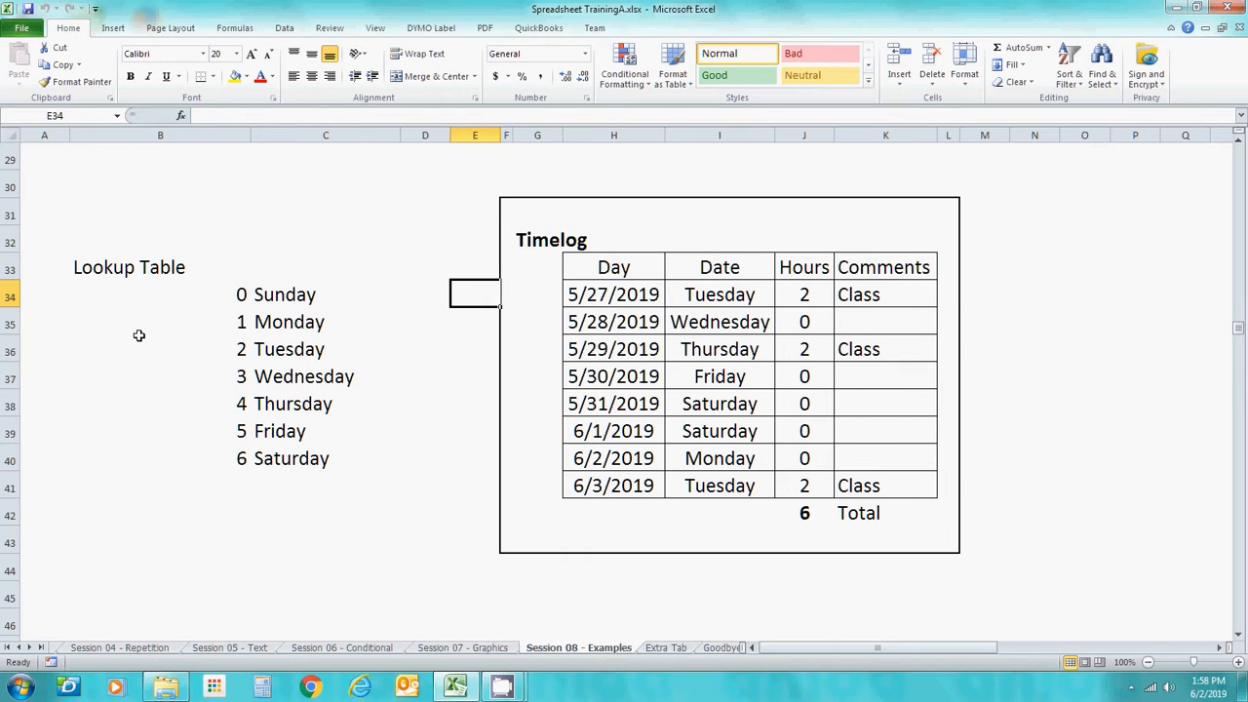
# Step: Examine the LOOKUP formulas down the Timelog's Date column, from the heading through the weekday rows
pyautogui.press('Right')
pyautogui.press('Down')
pyautogui.press('Down')
pyautogui.press('Down')
pyautogui.press('Down')
pyautogui.press('Down')
pyautogui.press('Down')
pyautogui.press('Down')
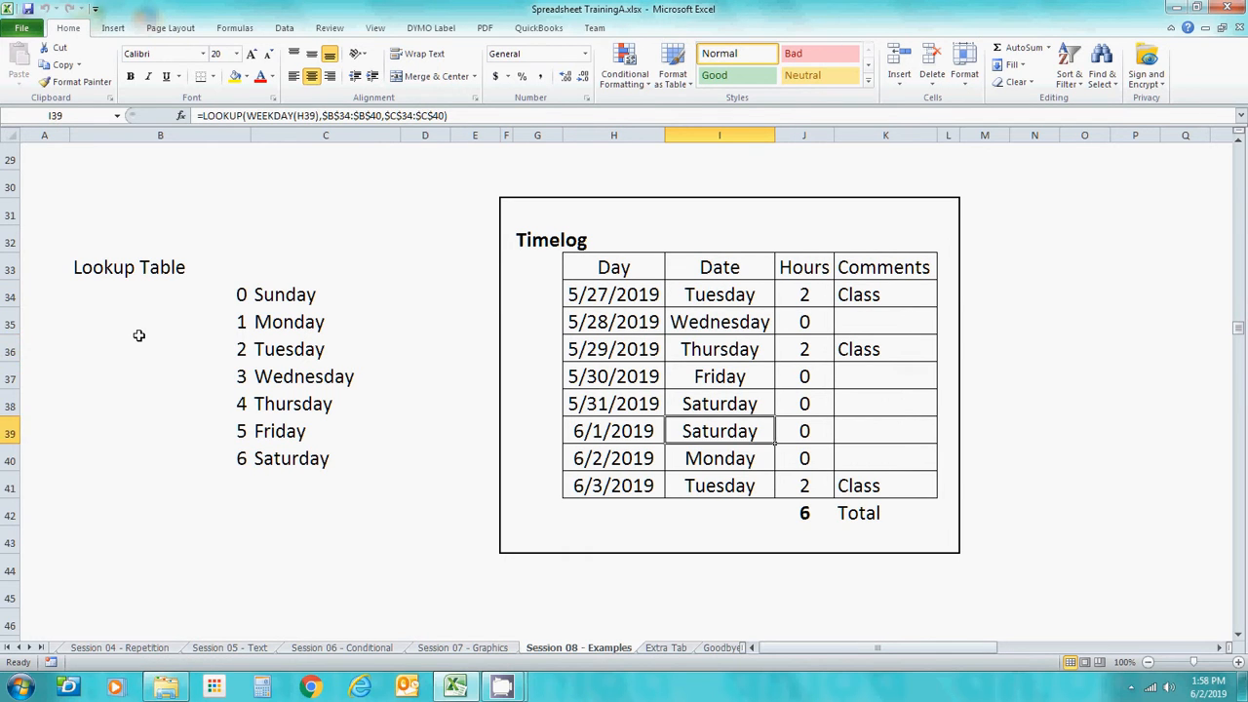
pyautogui.press('Up')
pyautogui.press('Up')
pyautogui.press('Up')
pyautogui.press('Up')
pyautogui.press('Up')
pyautogui.press('Up')
pyautogui.press('Up')
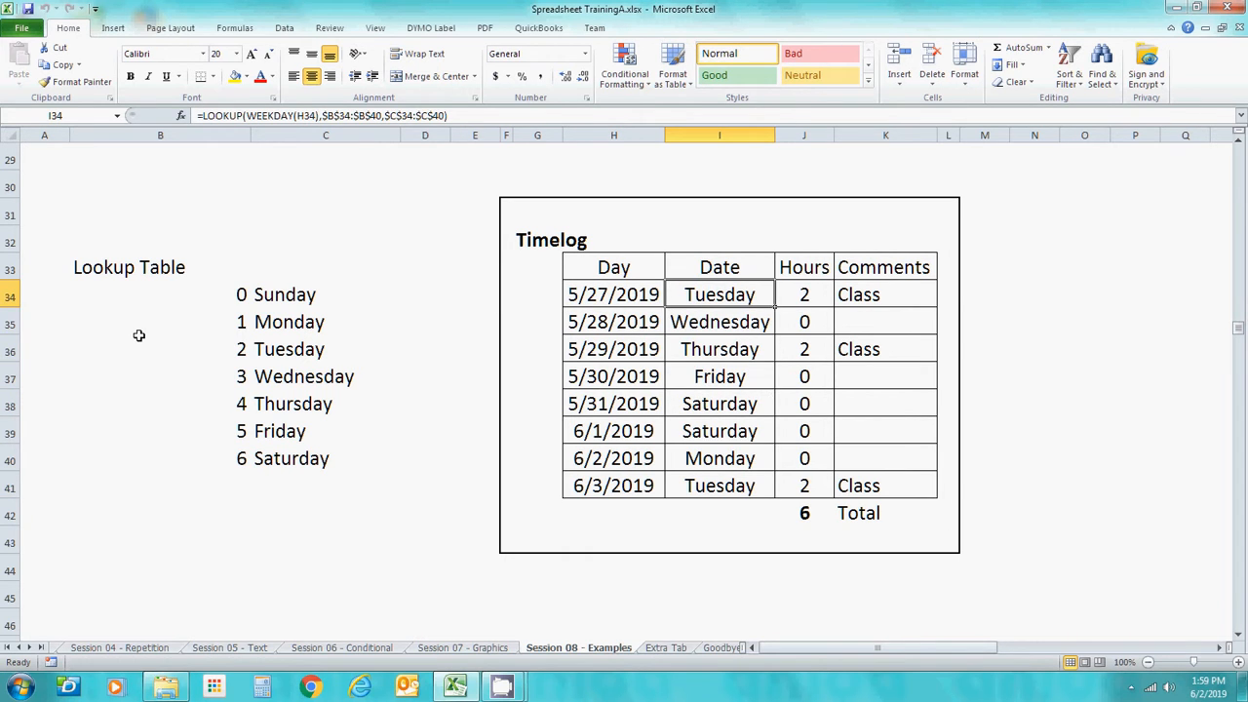
pyautogui.press('Down')
pyautogui.press('Down')
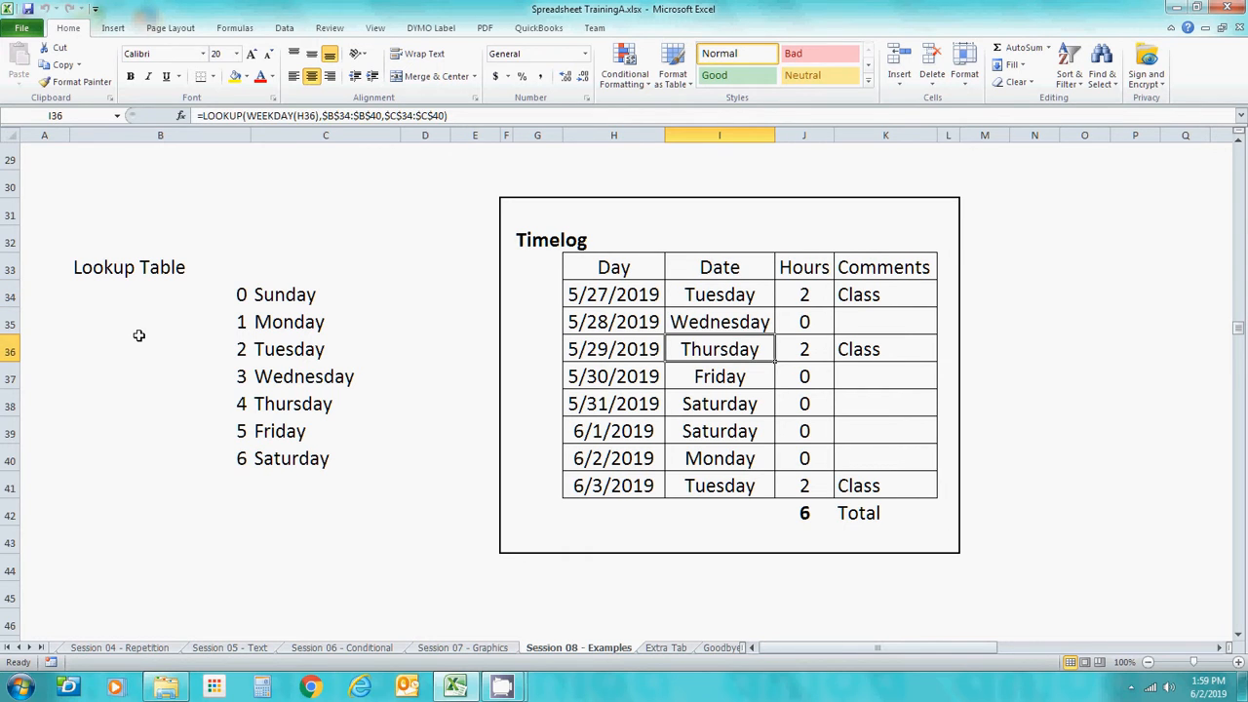
pyautogui.press('Up')
pyautogui.press('Up')
pyautogui.press('Up')
pyautogui.press('Right')
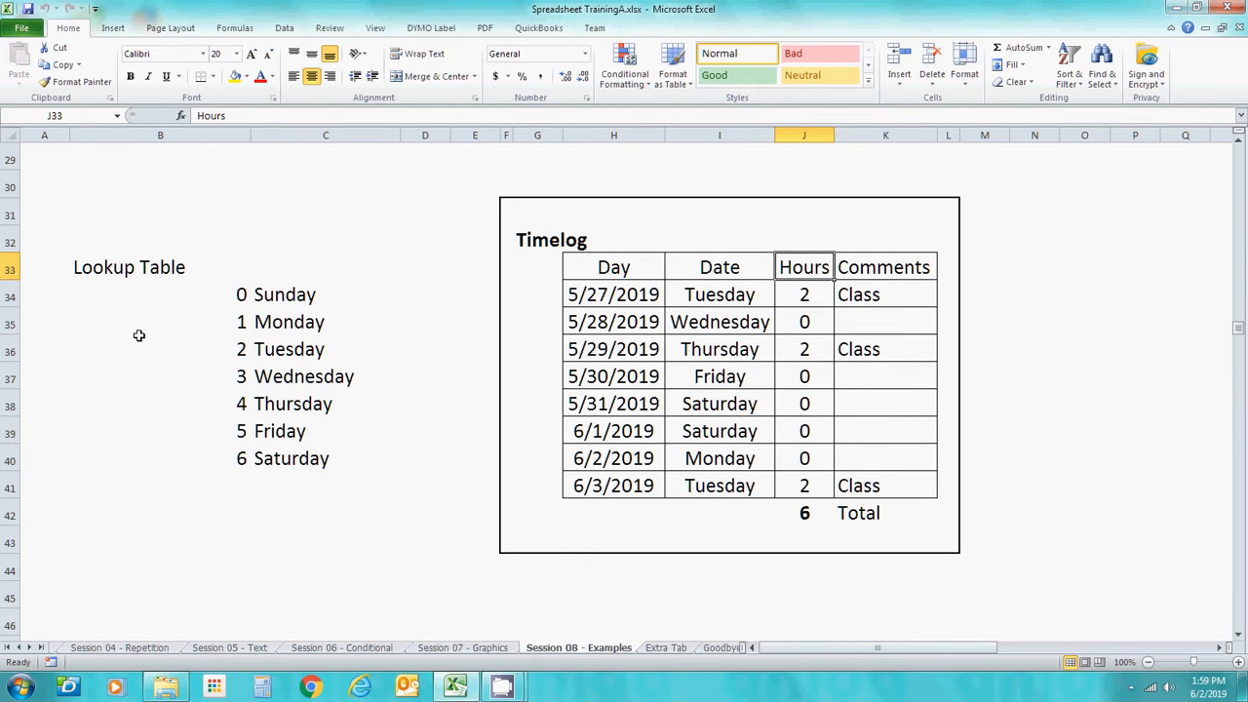
pyautogui.press('Left')
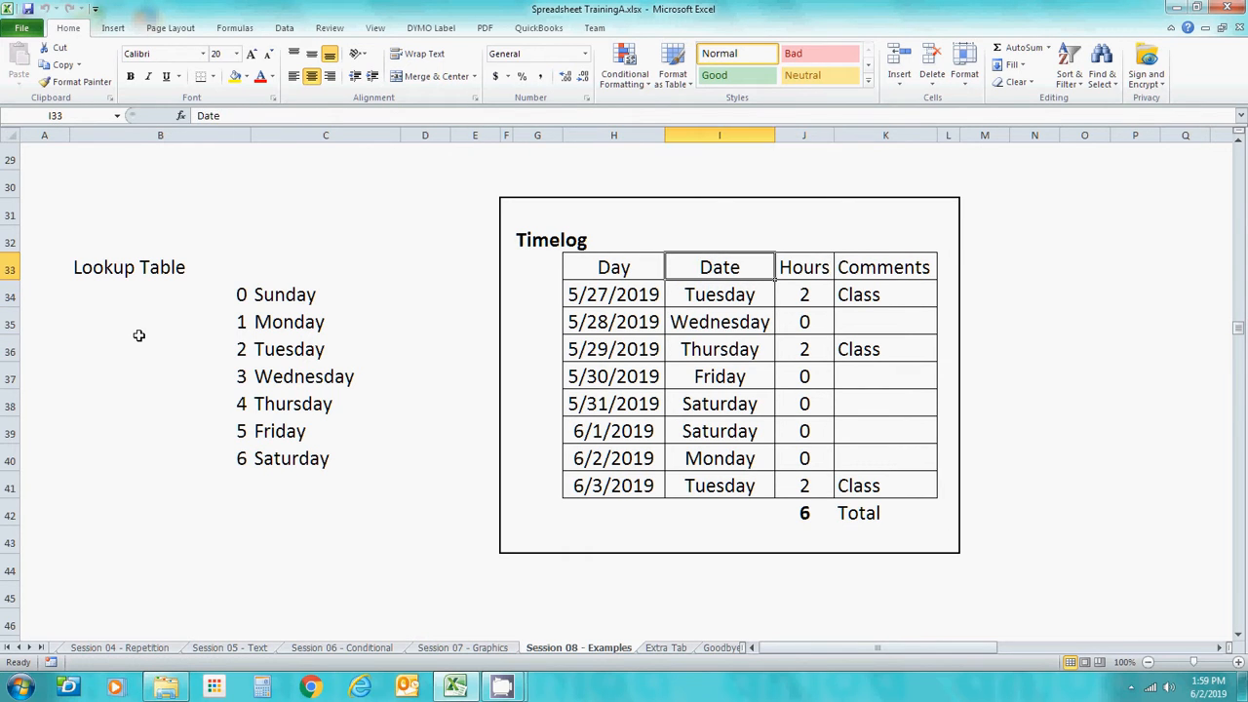
pyautogui.press('Down')
pyautogui.press('Down')
pyautogui.press('Up')
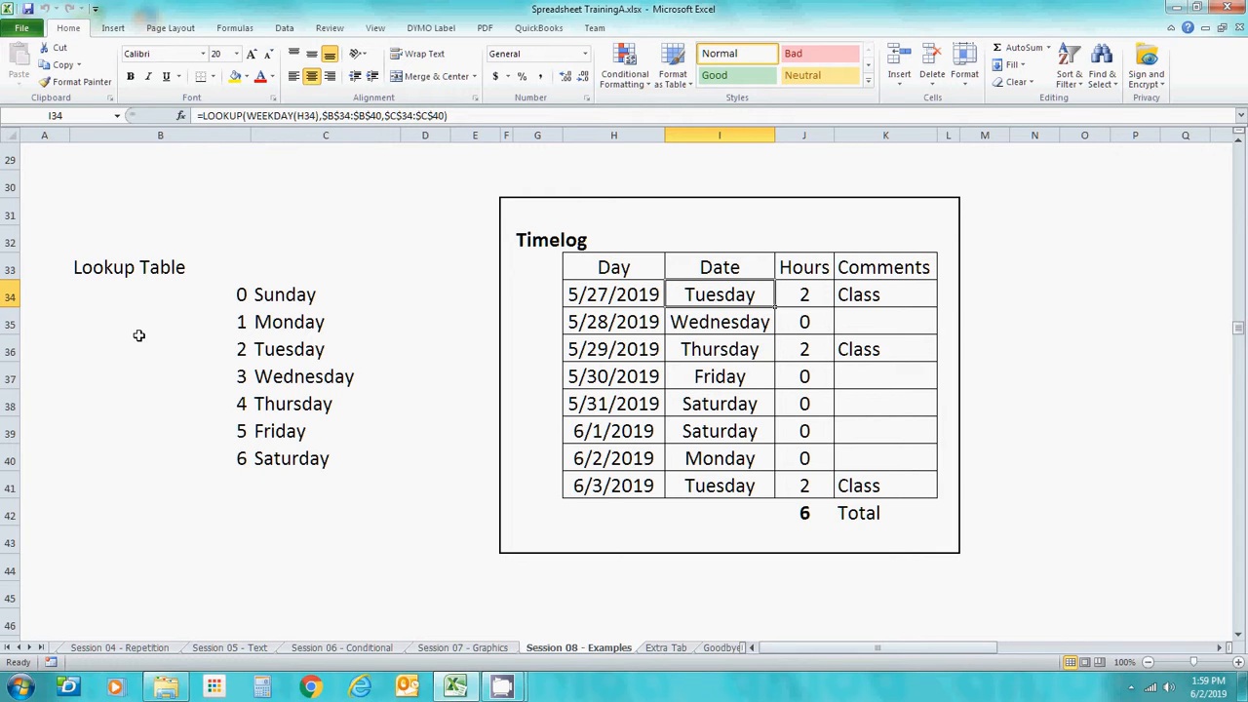
# Step: Examine the Timelog's Hours entries, the SUM formula in J42 and the Comments heading
pyautogui.press('Right')
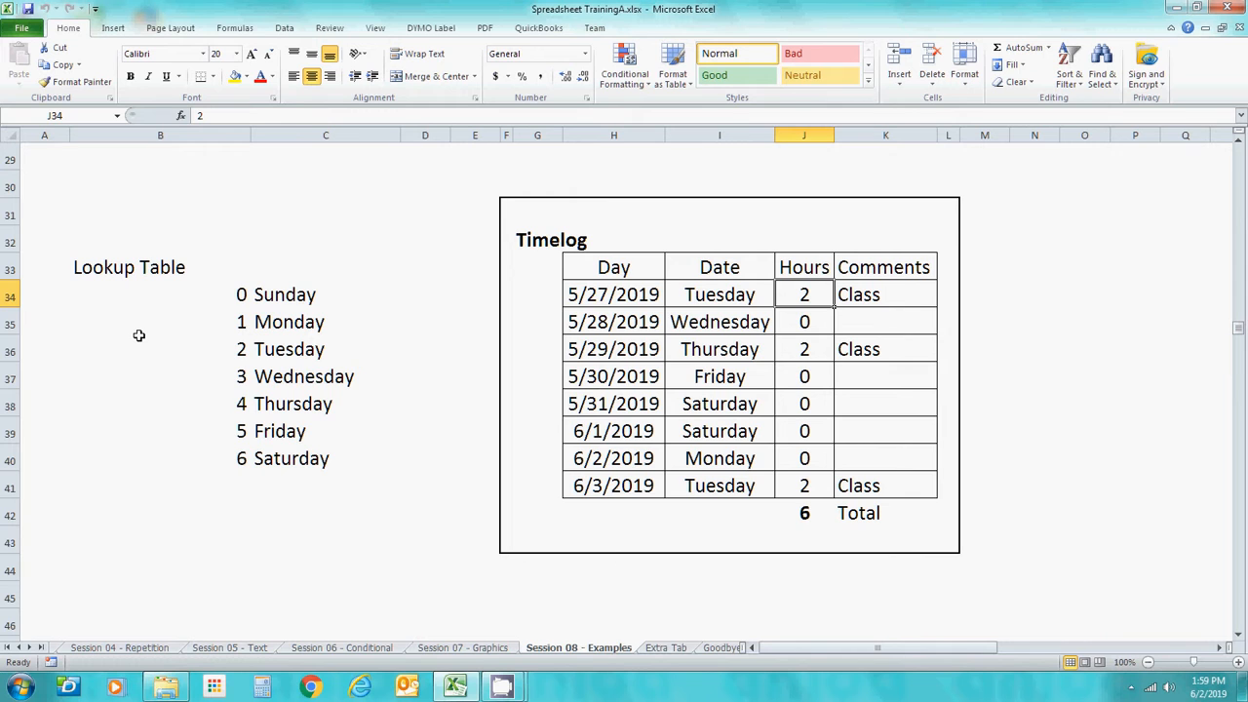
pyautogui.press('Down')
pyautogui.press('Down')
pyautogui.press('Down')
pyautogui.press('Down')
pyautogui.press('Down')
pyautogui.press('Down')
pyautogui.press('Down')
pyautogui.press('Down')
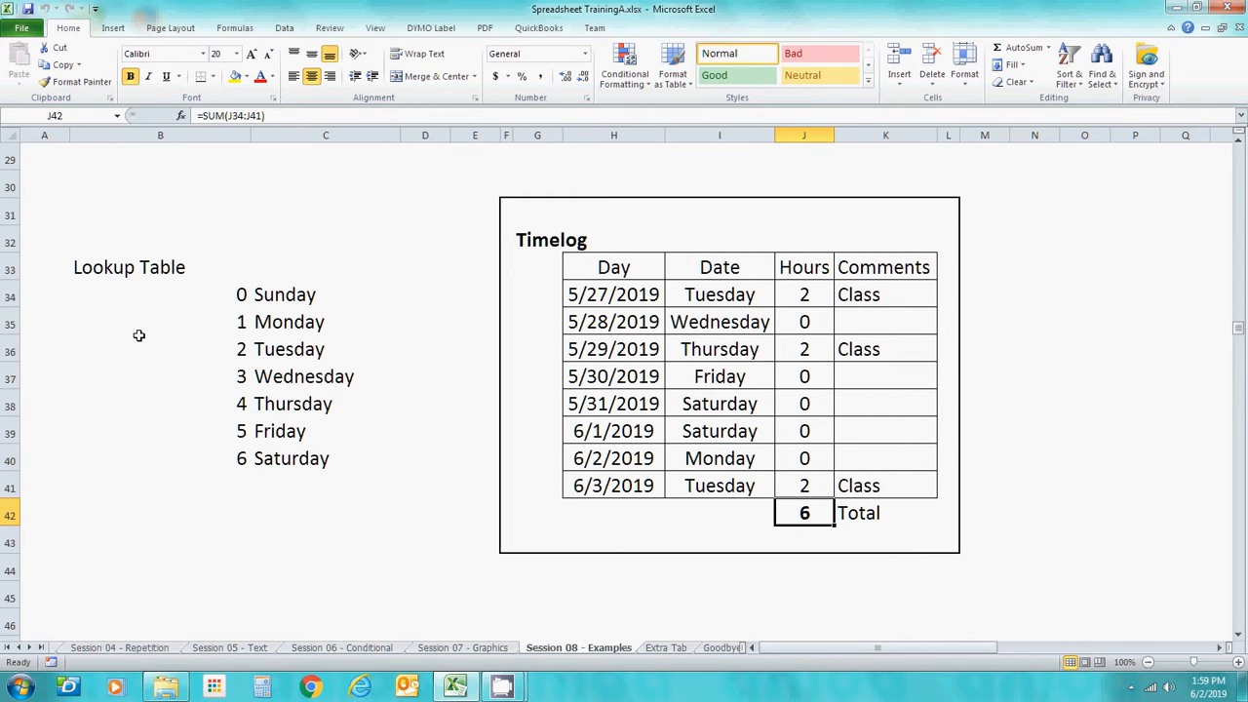
pyautogui.press('Up')
pyautogui.press('Up')
pyautogui.press('Up')
pyautogui.press('Up')
pyautogui.press('Up')
pyautogui.press('Up')
pyautogui.press('Up')
pyautogui.press('Up')
pyautogui.press('Up')
pyautogui.press('Right')
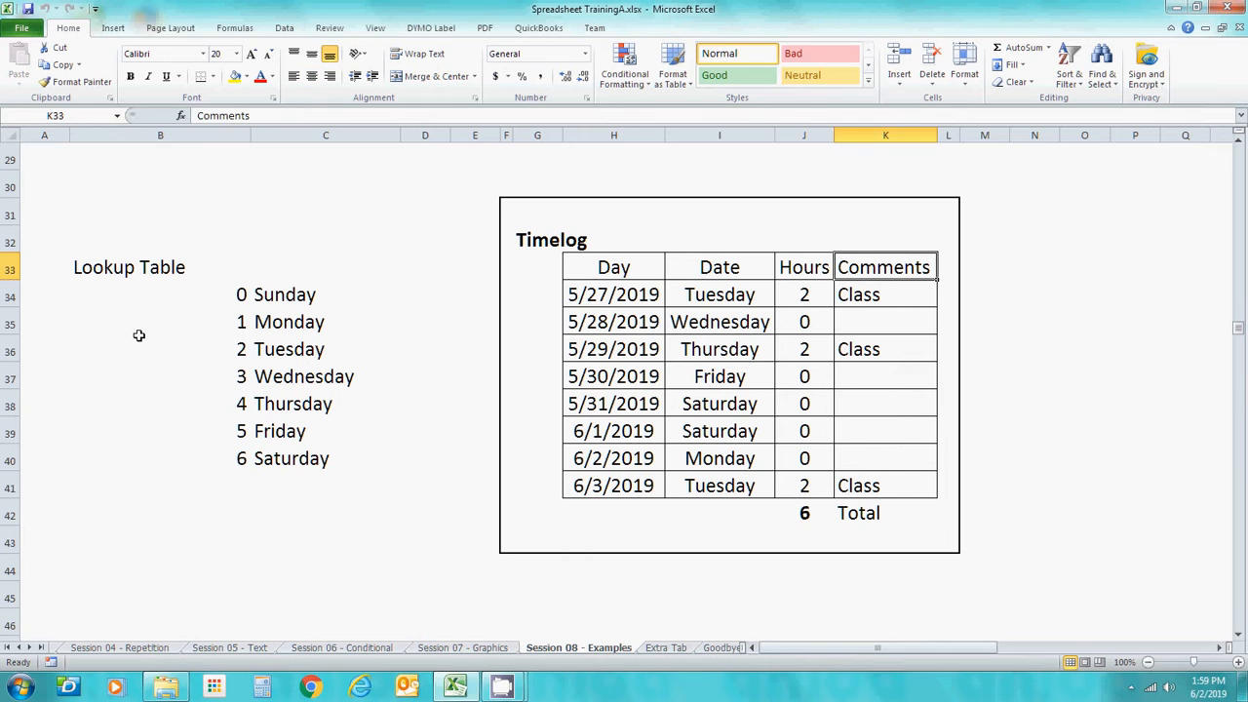
# Step: Enter the title "Project Timeline" in cell N32, beside the Timelog box
pyautogui.press('Right')
pyautogui.press('Right')
pyautogui.press('Right')
pyautogui.press('Right')
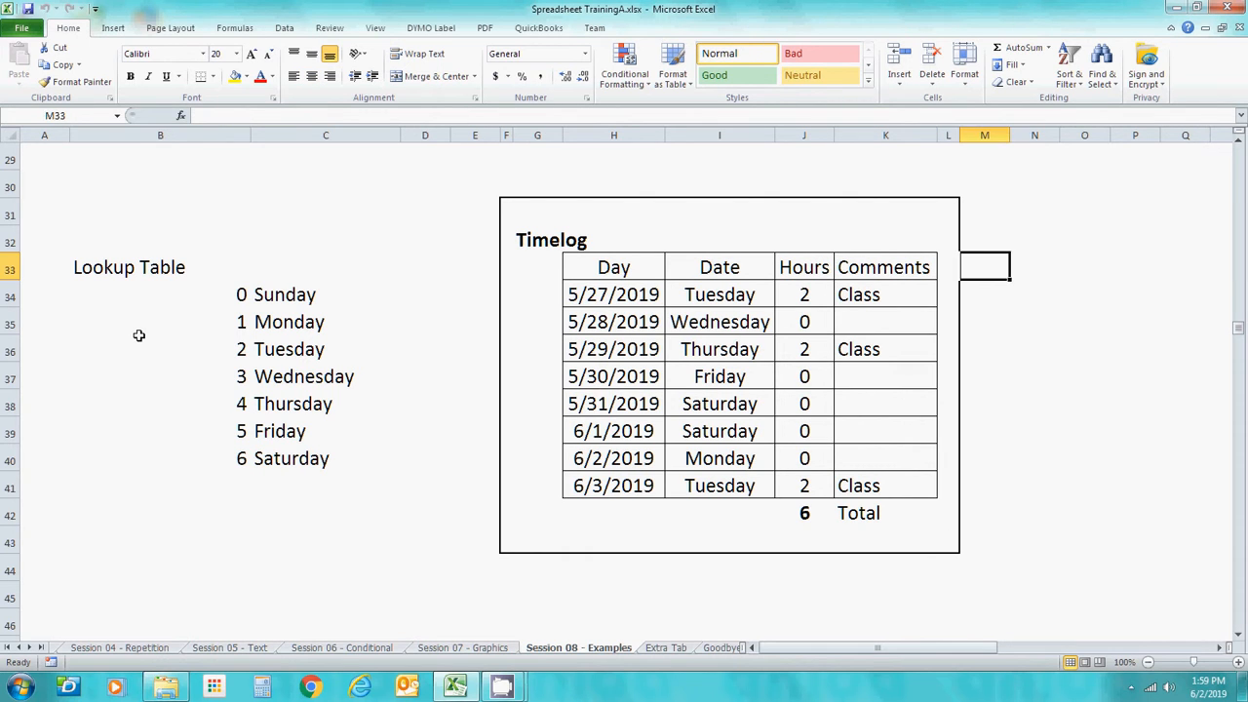
pyautogui.press('Left')
pyautogui.press('Left')
pyautogui.press('Up')
pyautogui.press('Up')
pyautogui.press('Right')
pyautogui.press('Down')
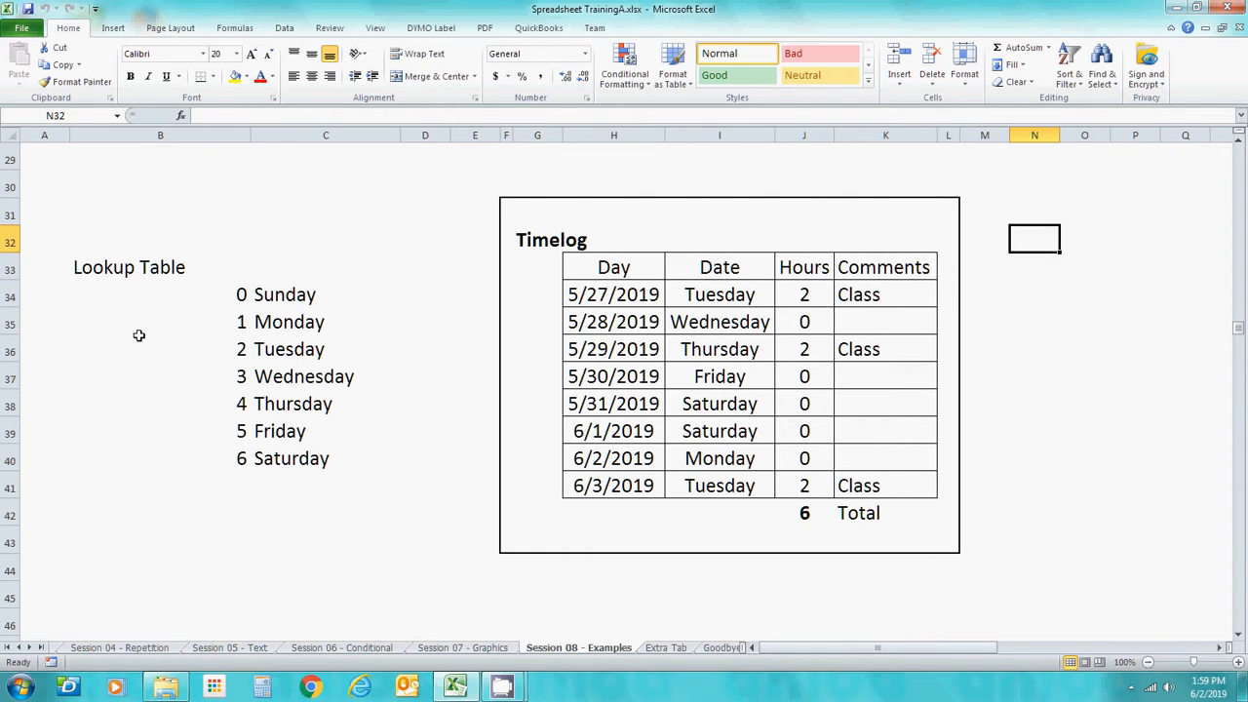
pyautogui.write('Pr')
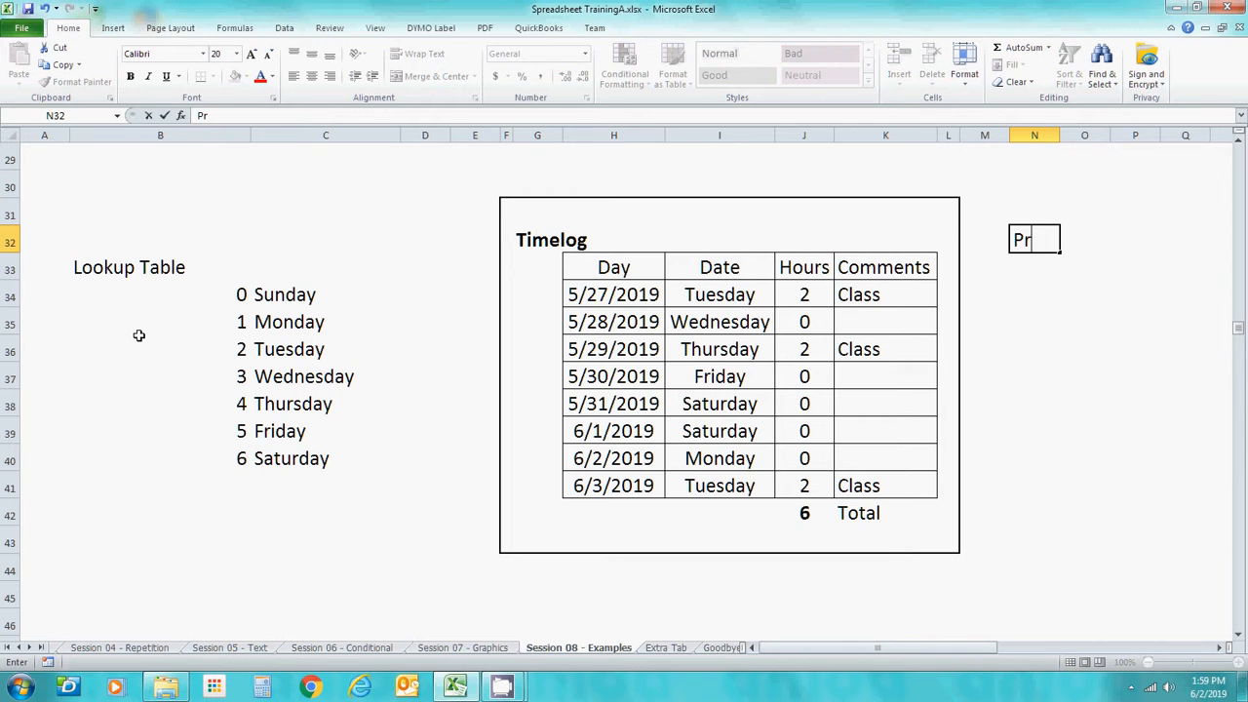
pyautogui.write('oject')
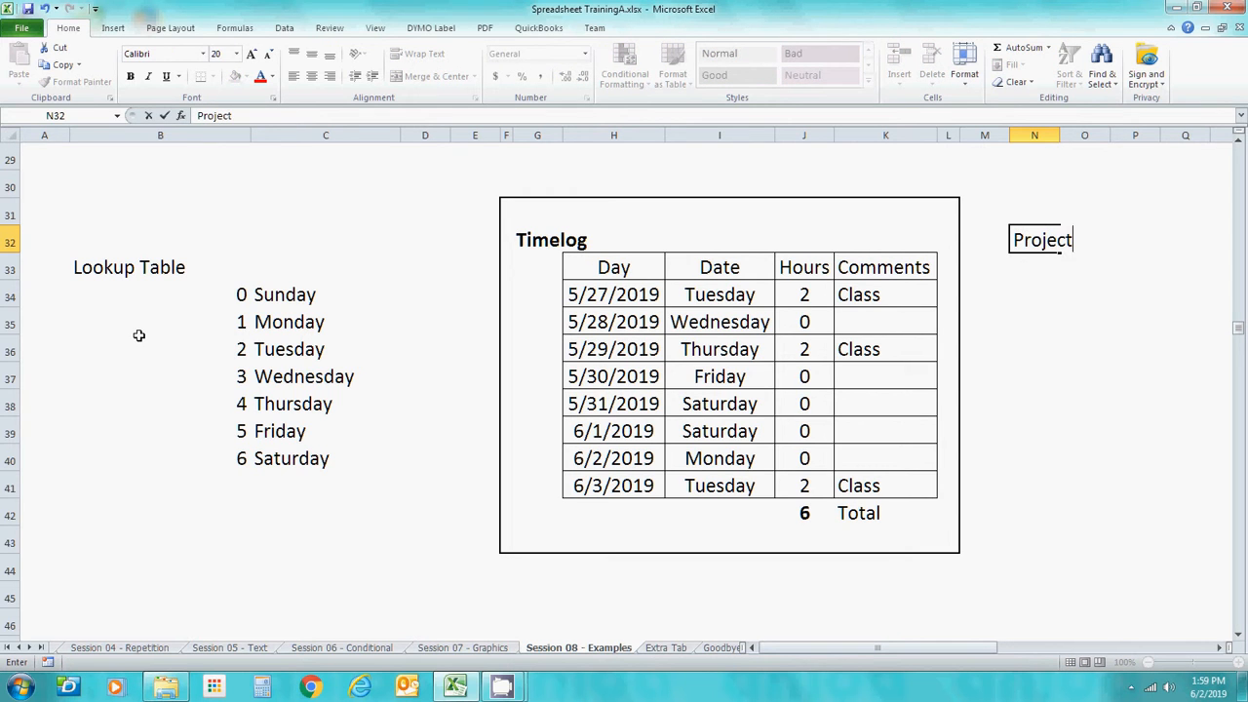
pyautogui.write(' Timeline')
pyautogui.press('Return')
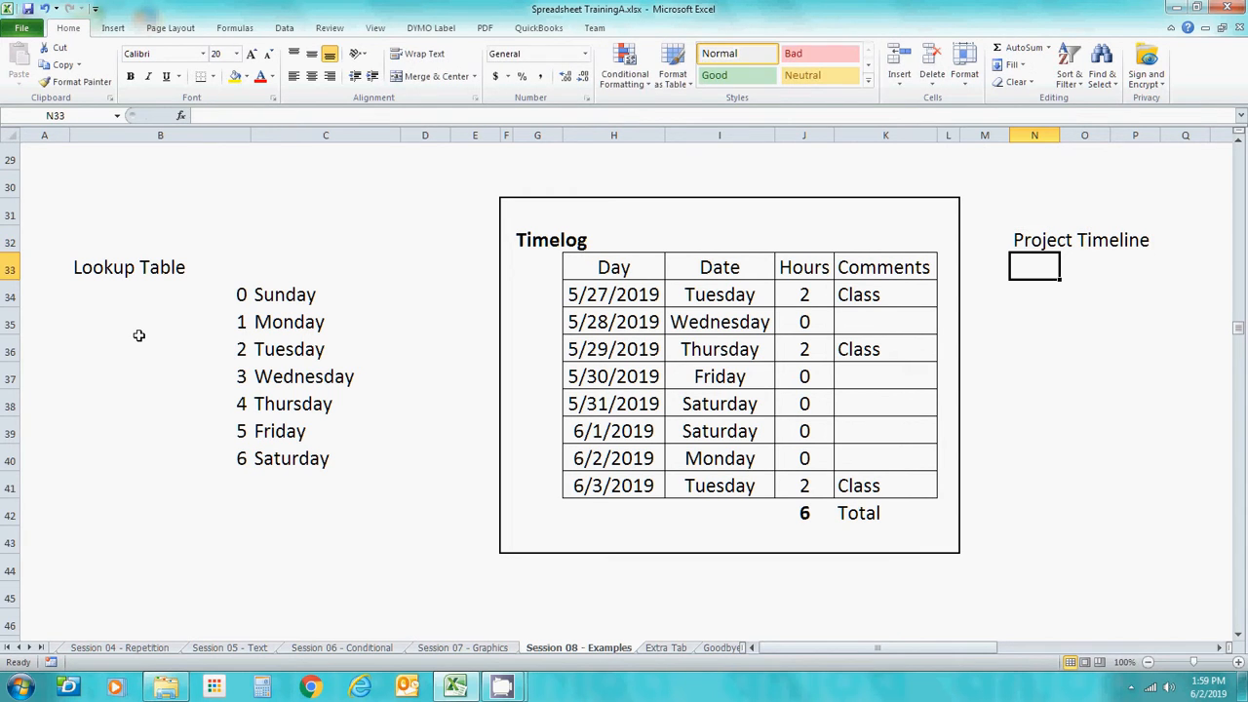
# Step: Enter the start date 6/1/2019 in cell N33, below the Project Timeline title
pyautogui.write('6')
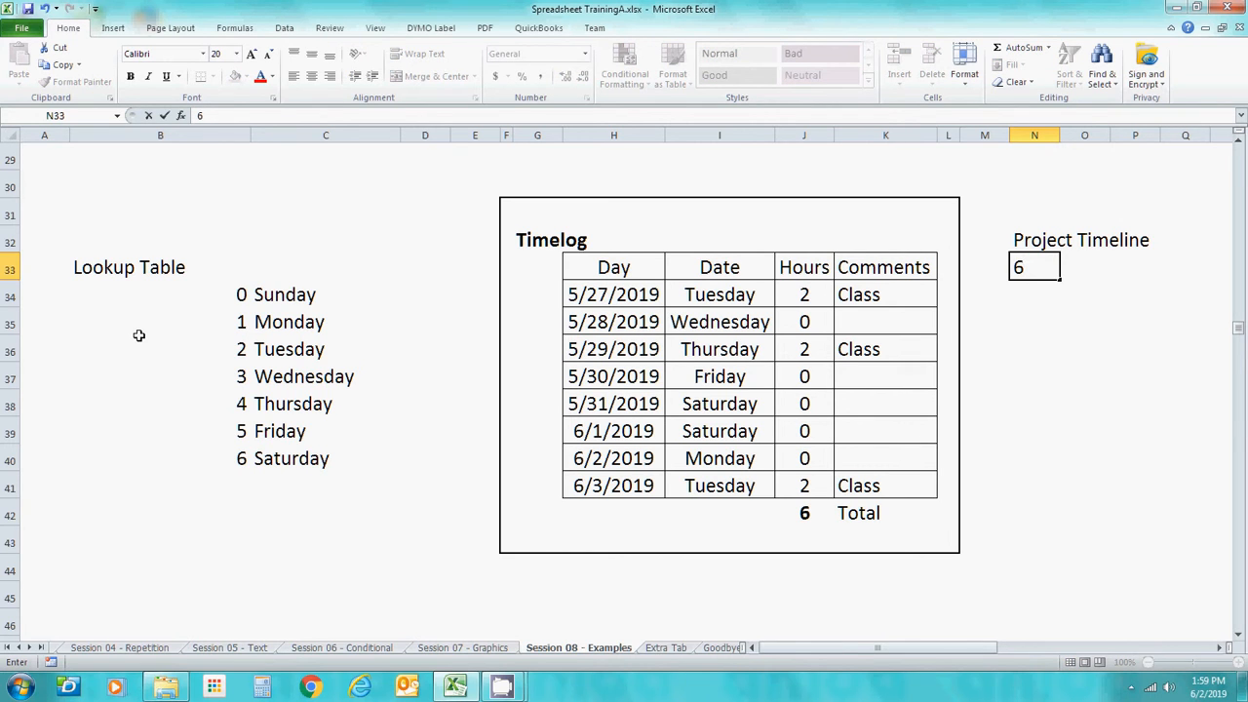
pyautogui.write('/1/2019')
pyautogui.press('Return')
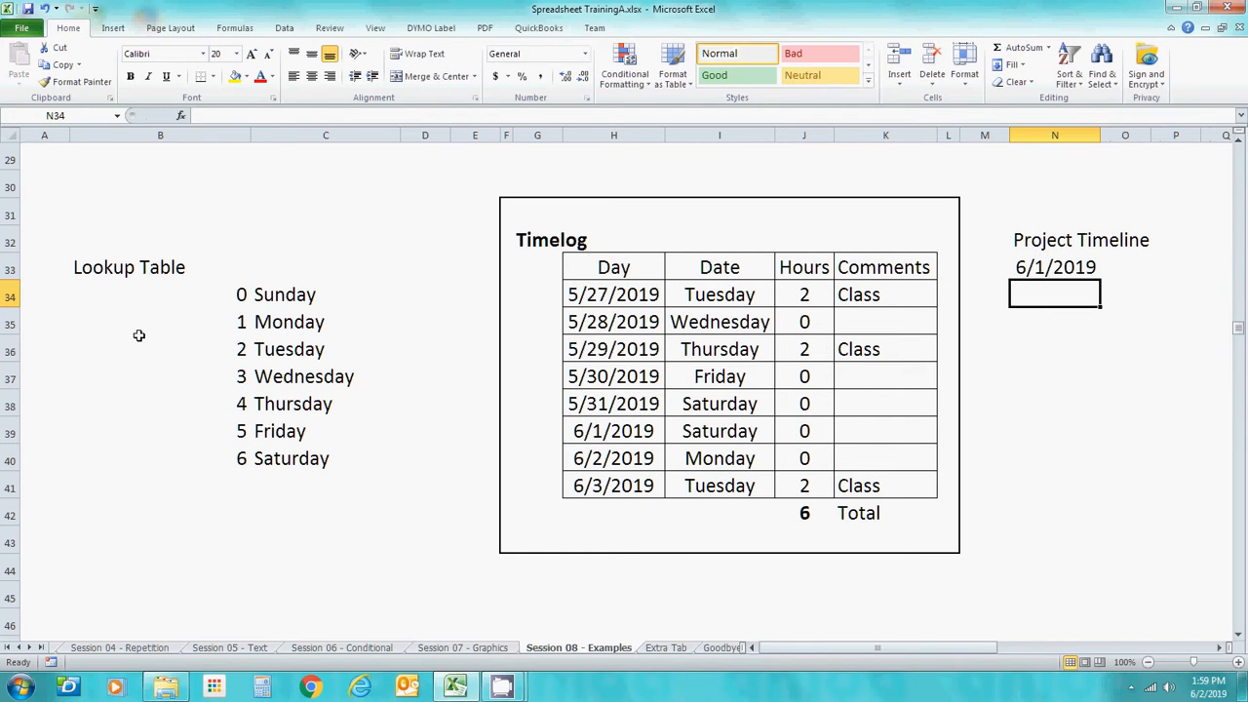
# Step: Fill N33:N46 with a daily date series from the start date and widen column N to fit the dates
pyautogui.press('Up')
pyautogui.press('Down')
pyautogui.press('Down')
pyautogui.press('Down')
pyautogui.press('Down')
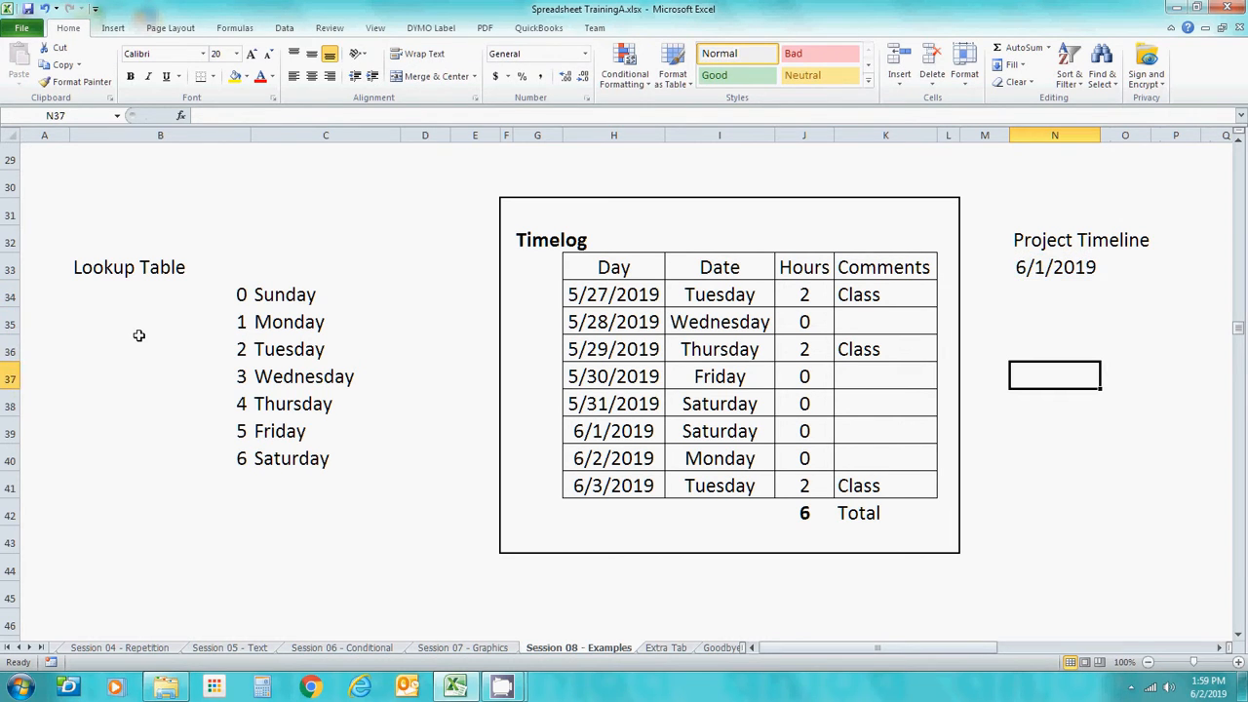
pyautogui.press('Up')
pyautogui.press('Up')
pyautogui.press('Up')
pyautogui.press('Up')
pyautogui.hotkey('shift', 'Down')
pyautogui.hotkey('shift', 'Down')
pyautogui.hotkey('shift', 'Down')
pyautogui.hotkey('shift', 'Down')
pyautogui.hotkey('shift', 'Down')
pyautogui.hotkey('shift', 'Down')
pyautogui.hotkey('shift', 'Down')
pyautogui.hotkey('shift', 'Down')
pyautogui.hotkey('shift', 'Down')
pyautogui.hotkey('shift', 'Down')
pyautogui.hotkey('shift', 'Down')
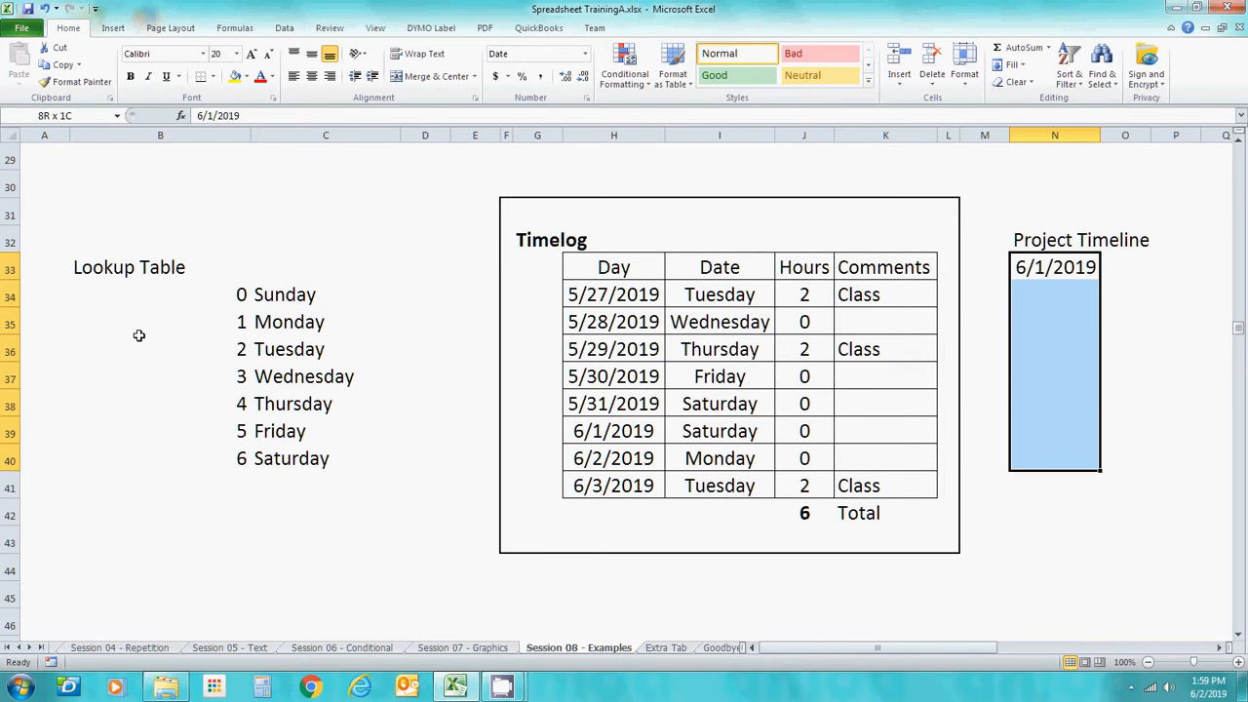
pyautogui.hotkey('shift', 'Down')
pyautogui.hotkey('shift', 'Down')
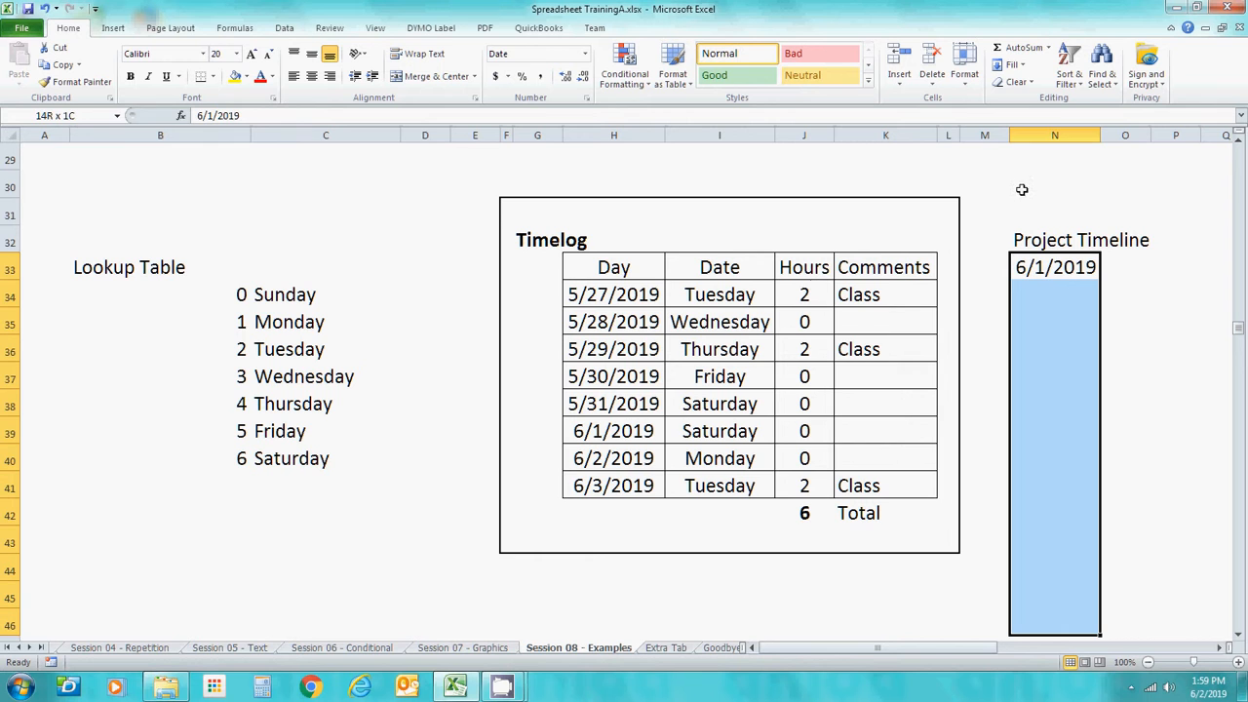
pyautogui.click(1017, 66)
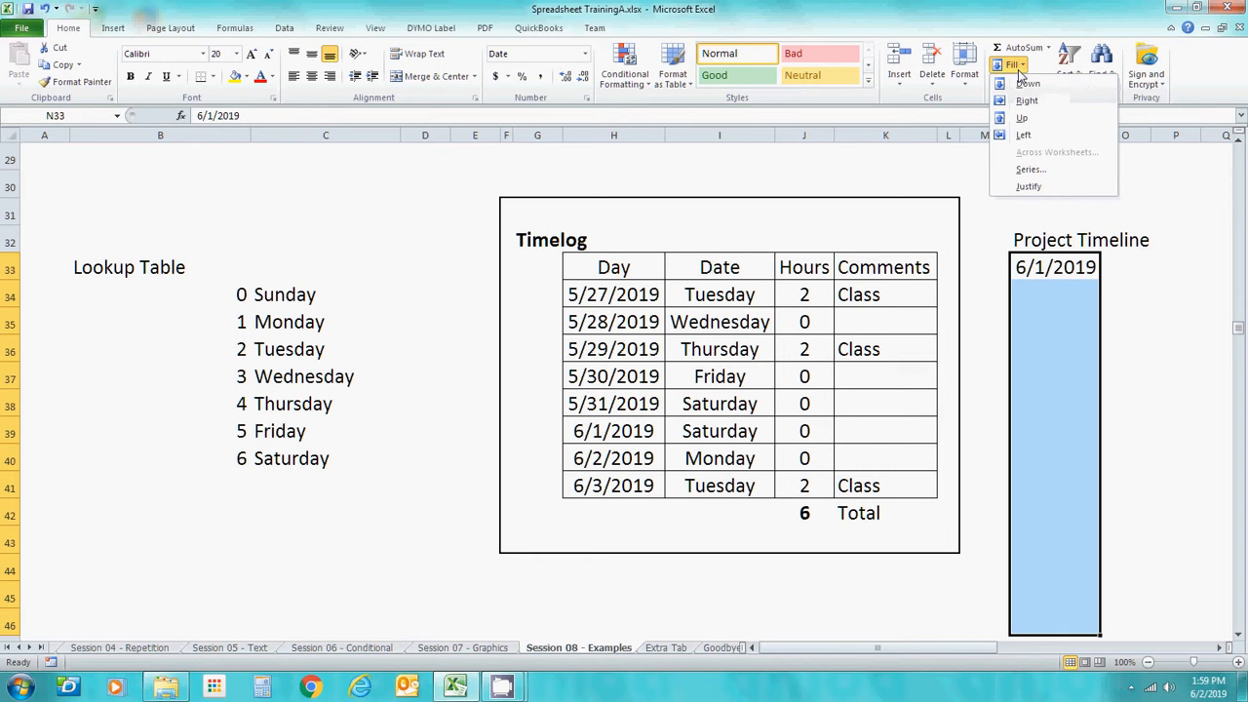
pyautogui.click(1030, 170)
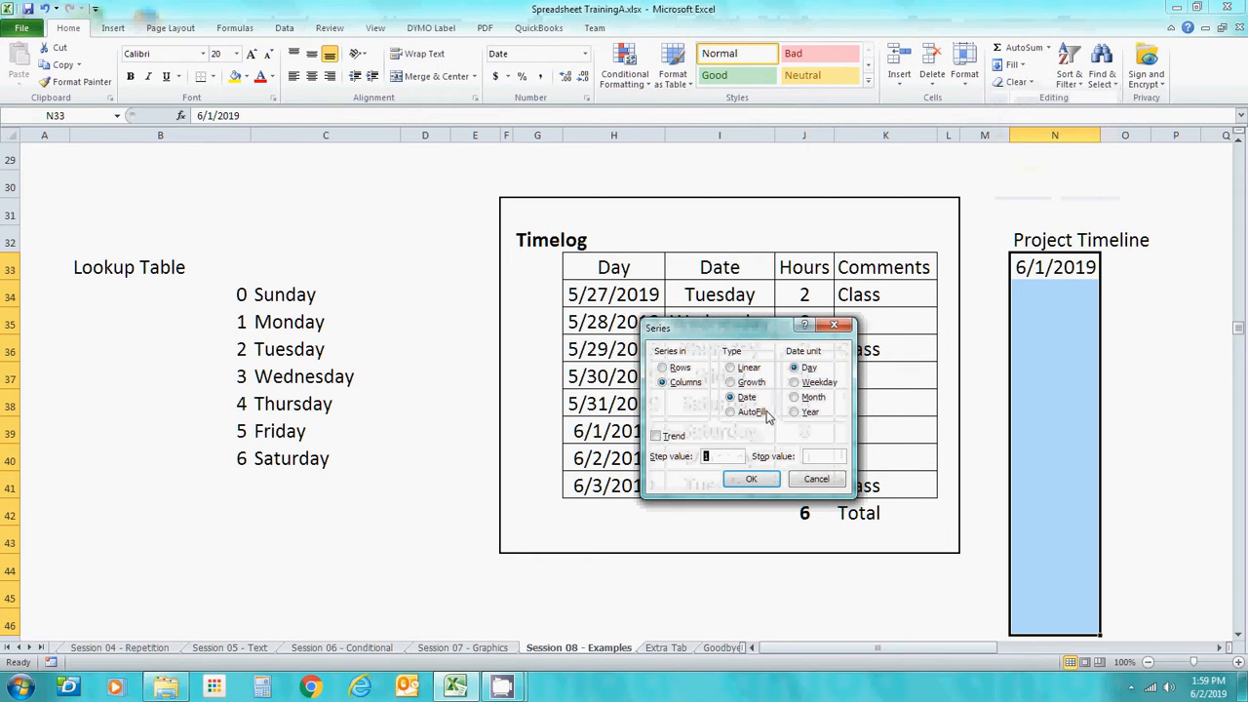
pyautogui.click(750, 478)
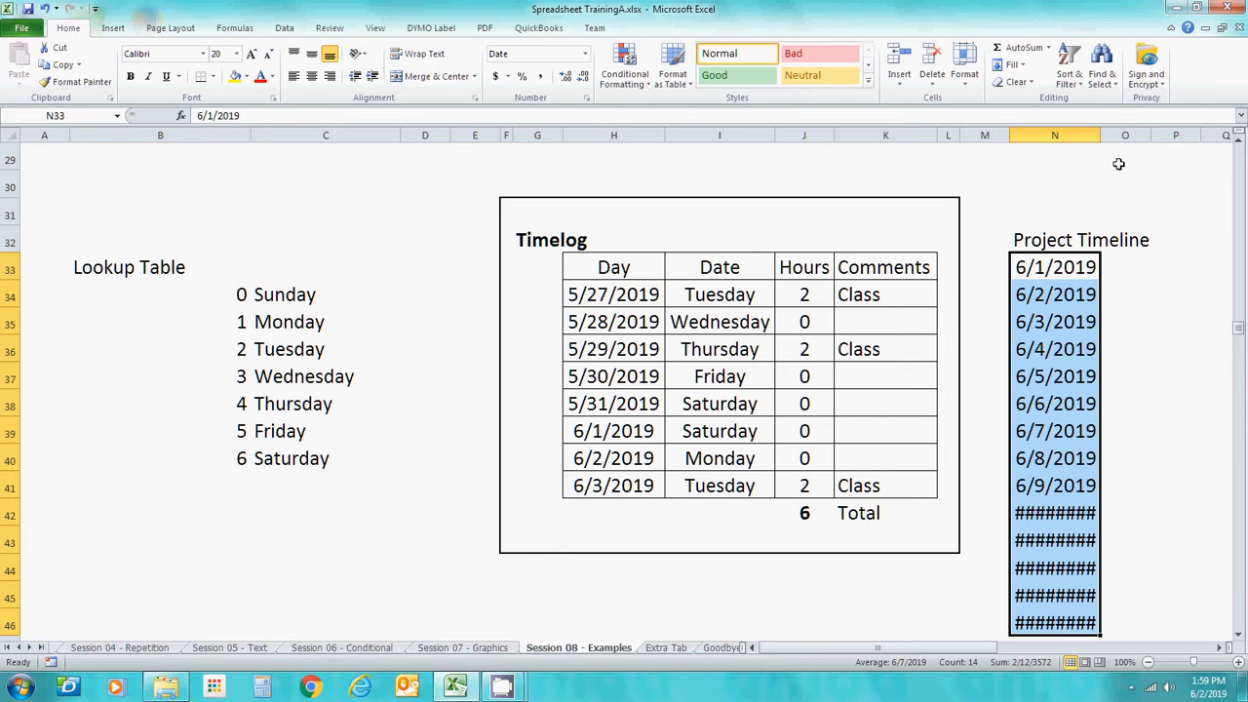
pyautogui.moveTo(1100, 138); pyautogui.dragTo(1109, 138)
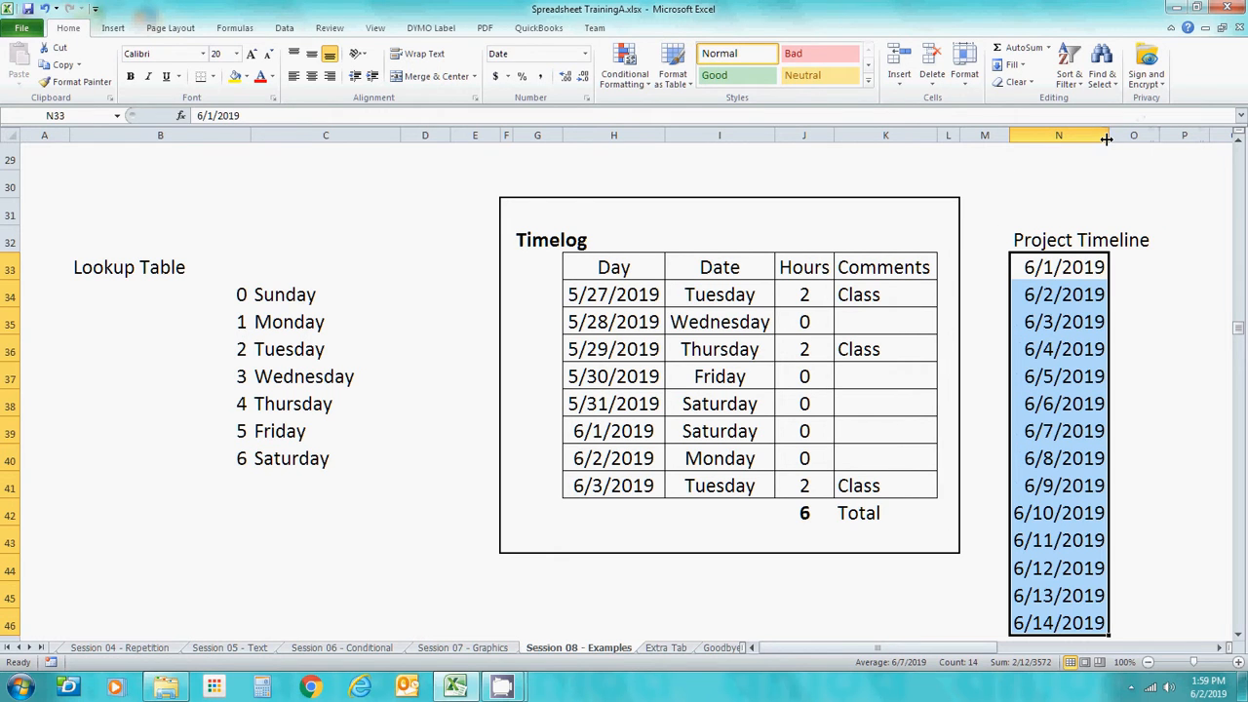
# Step: Move the "Project Timeline" title from N32 up to N31, freeing a row above the dates
pyautogui.click(1125, 269)
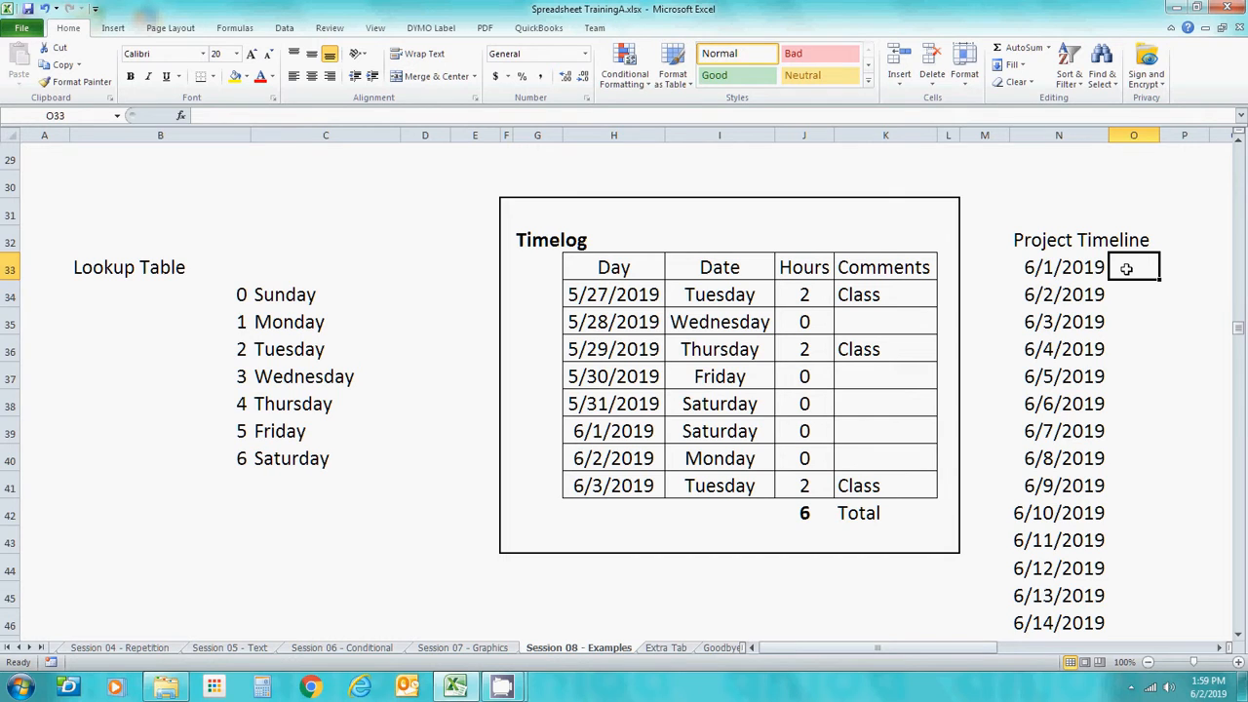
pyautogui.click(1050, 220)
pyautogui.click(1040, 257)
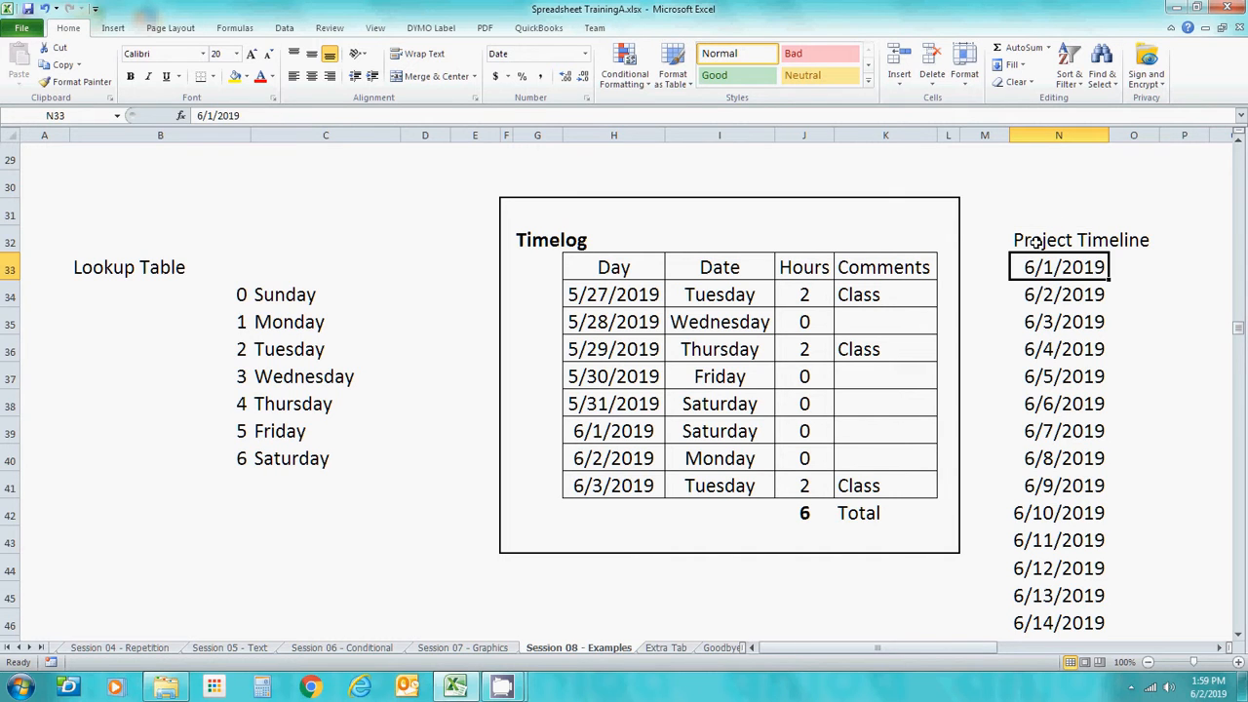
pyautogui.click(1034, 243)
pyautogui.moveTo(1026, 253); pyautogui.dragTo(1029, 225)
# Step: Enter the heading "Date" in cell N32, directly above the timeline dates
pyautogui.click(1037, 238)
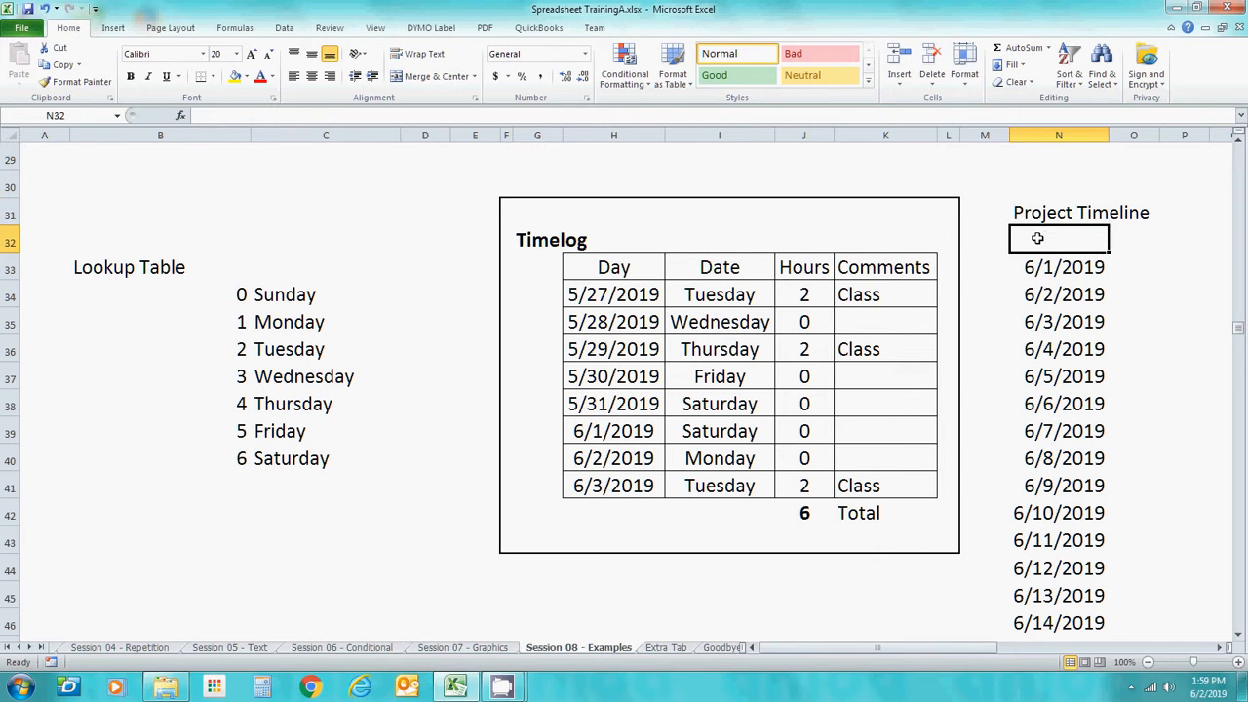
pyautogui.write('ate')
pyautogui.press('BackSpace')
pyautogui.press('BackSpace')
pyautogui.press('BackSpace')
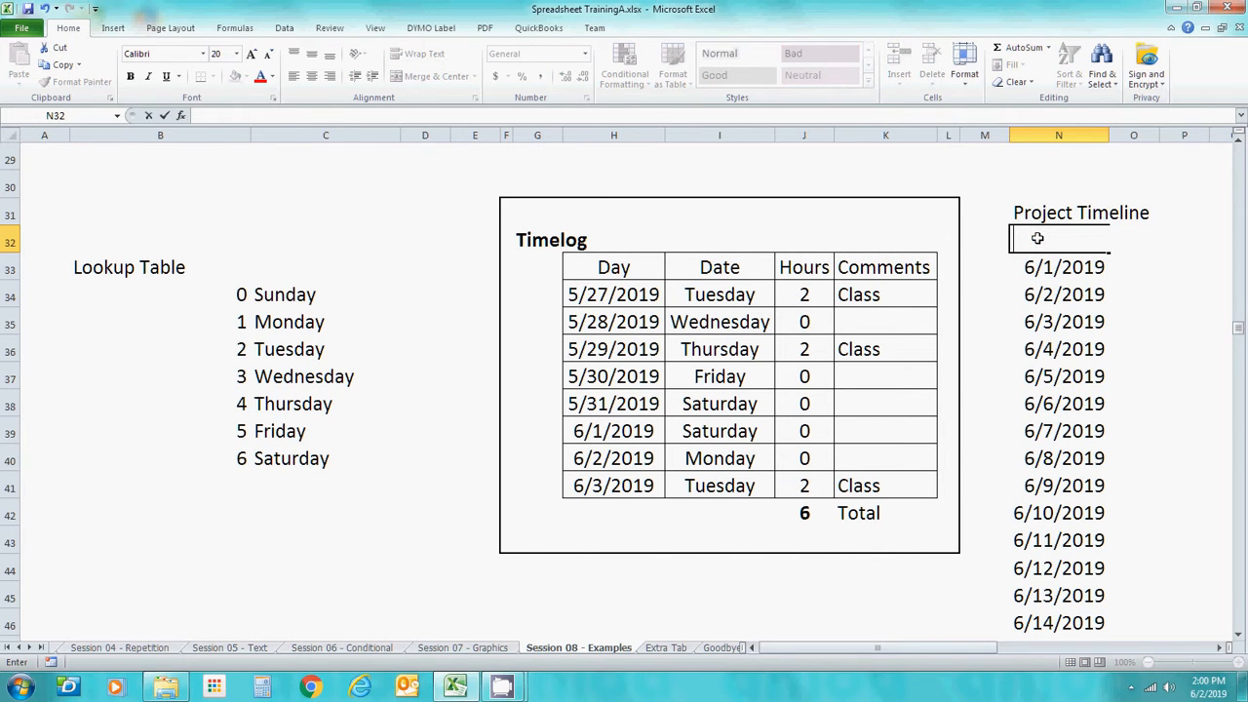
pyautogui.write('Date')
pyautogui.press('Return')
# Step: Enter the timeline headings "Hours" in O32 and "Notes" in P32
pyautogui.click(1037, 239)
pyautogui.press('Right')
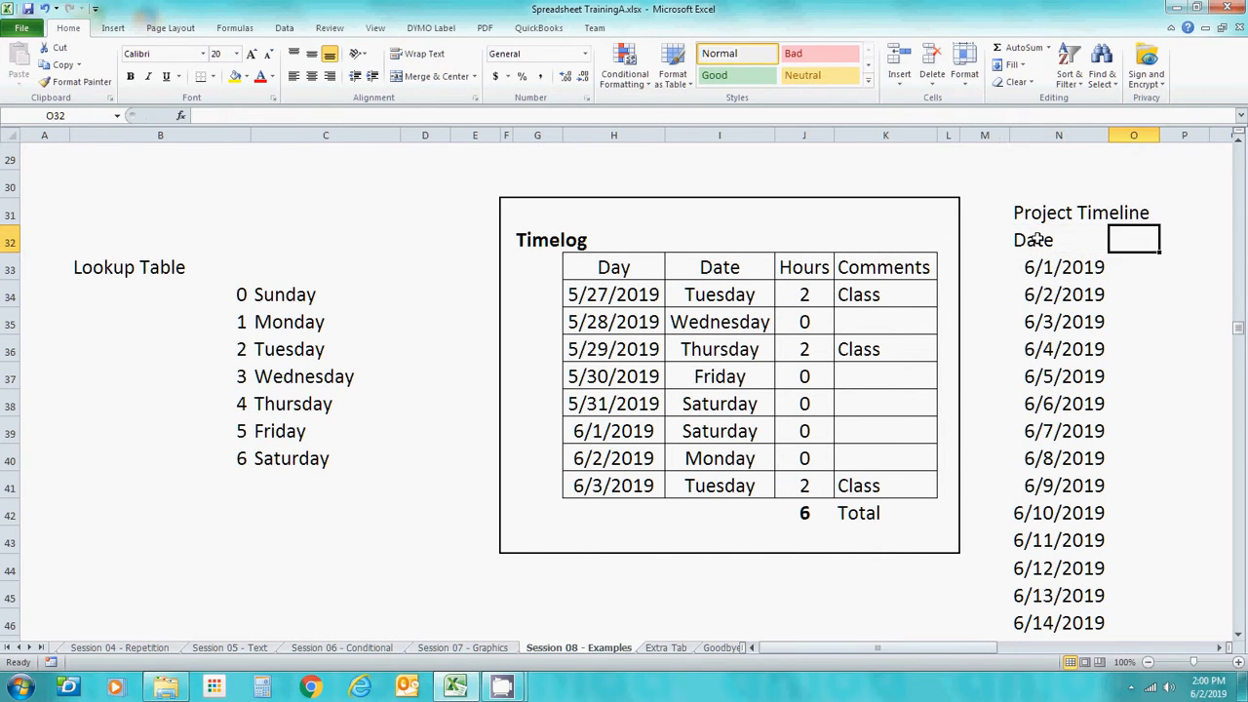
pyautogui.write('Hours')
pyautogui.press('Return')
pyautogui.press('Up')
pyautogui.press('Right')
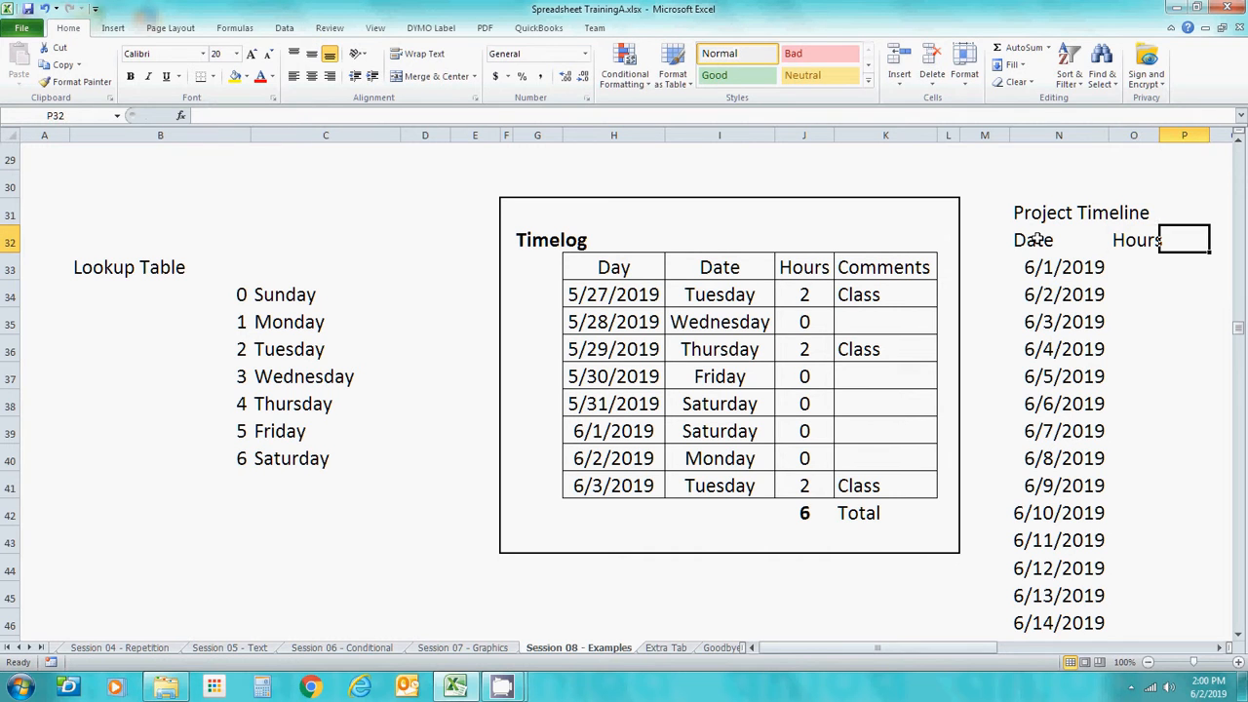
pyautogui.write('NOte')
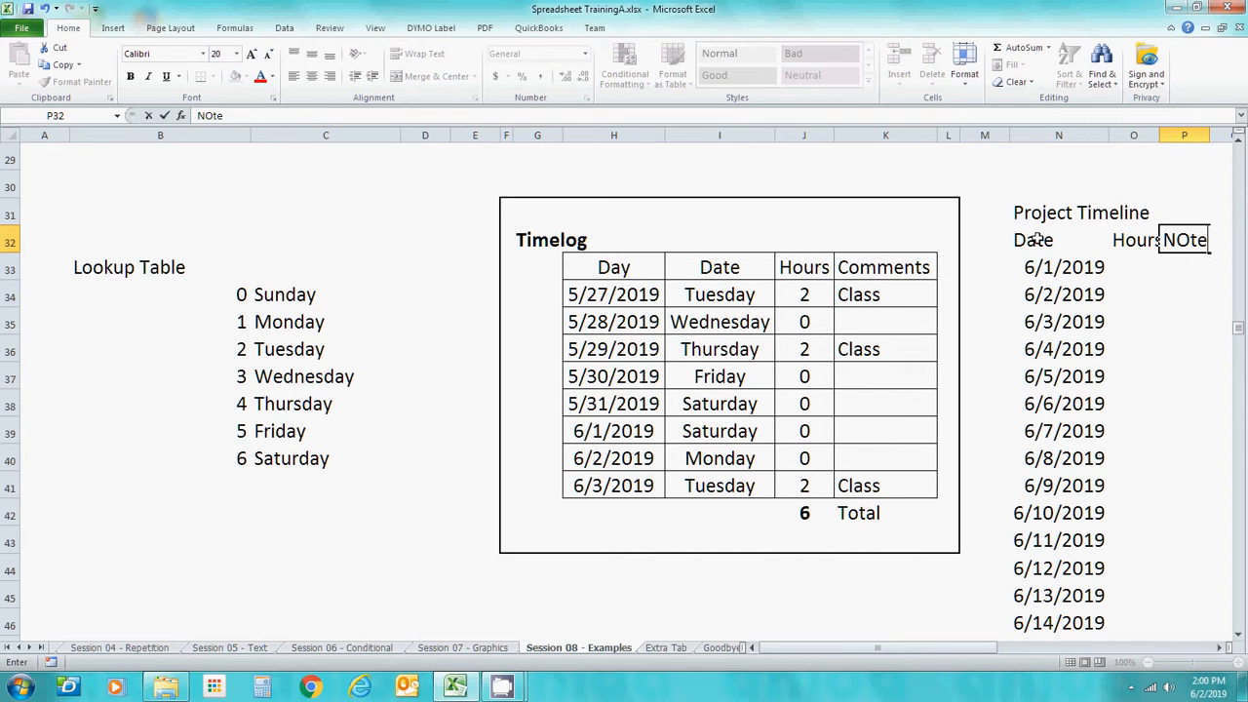
pyautogui.press('BackSpace')
pyautogui.press('BackSpace')
pyautogui.press('BackSpace')
pyautogui.write('otes')
pyautogui.press('Return')
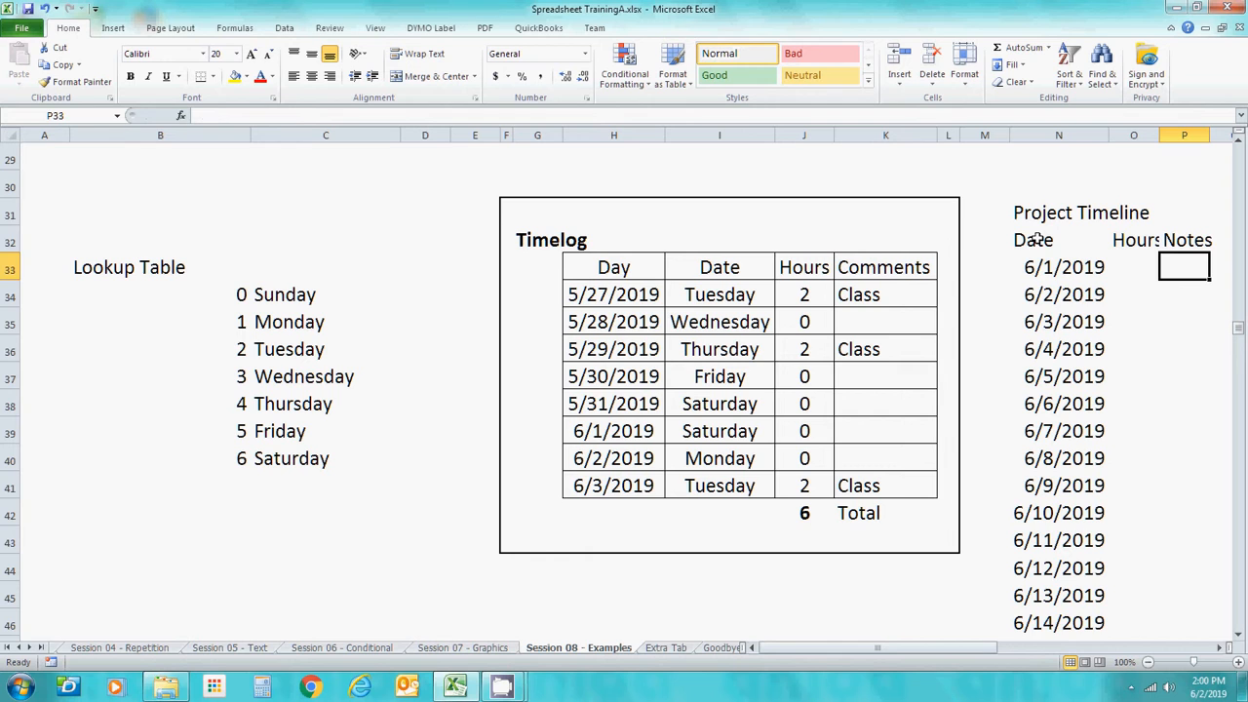
# Step: Apply all borders to the timeline table N32:P46, from the headings down to the last date
pyautogui.press('Up')
pyautogui.hotkey('shift', 'Down')
pyautogui.hotkey('shift', 'Down')
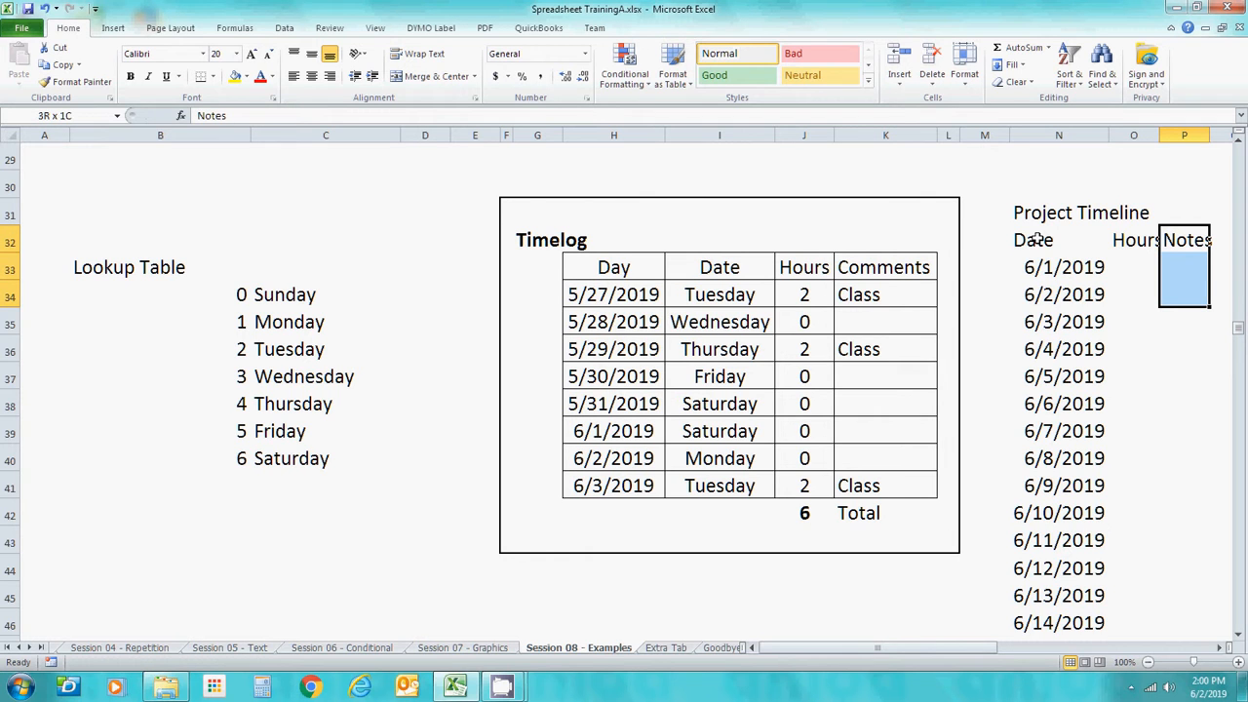
pyautogui.hotkey('shift', 'Left')
pyautogui.hotkey('shift', 'Left')
pyautogui.hotkey('shift', 'Down')
pyautogui.hotkey('shift', 'Down')
pyautogui.hotkey('shift', 'Down')
pyautogui.hotkey('shift', 'Down')
pyautogui.hotkey('shift', 'Down')
pyautogui.hotkey('shift', 'Down')
pyautogui.hotkey('shift', 'Down')
pyautogui.hotkey('shift', 'Down')
pyautogui.hotkey('shift', 'Down')
pyautogui.hotkey('shift', 'Down')
pyautogui.hotkey('shift', 'Down')
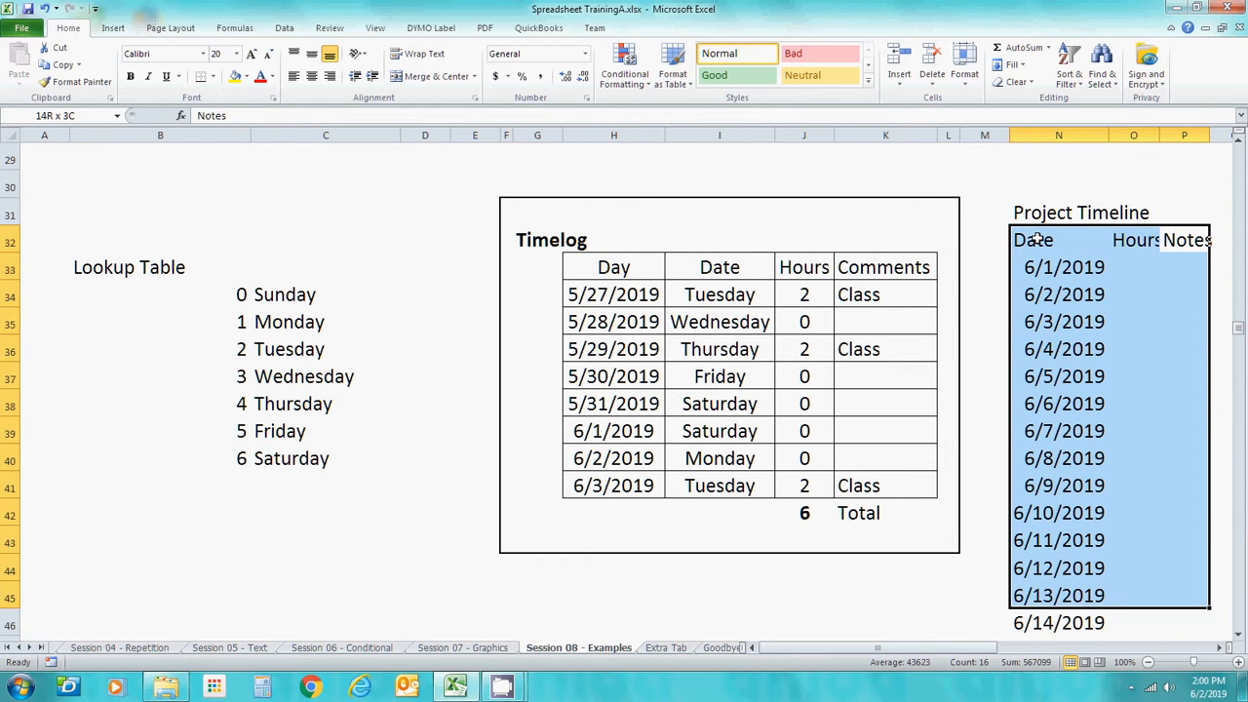
pyautogui.hotkey('shift', 'Down')
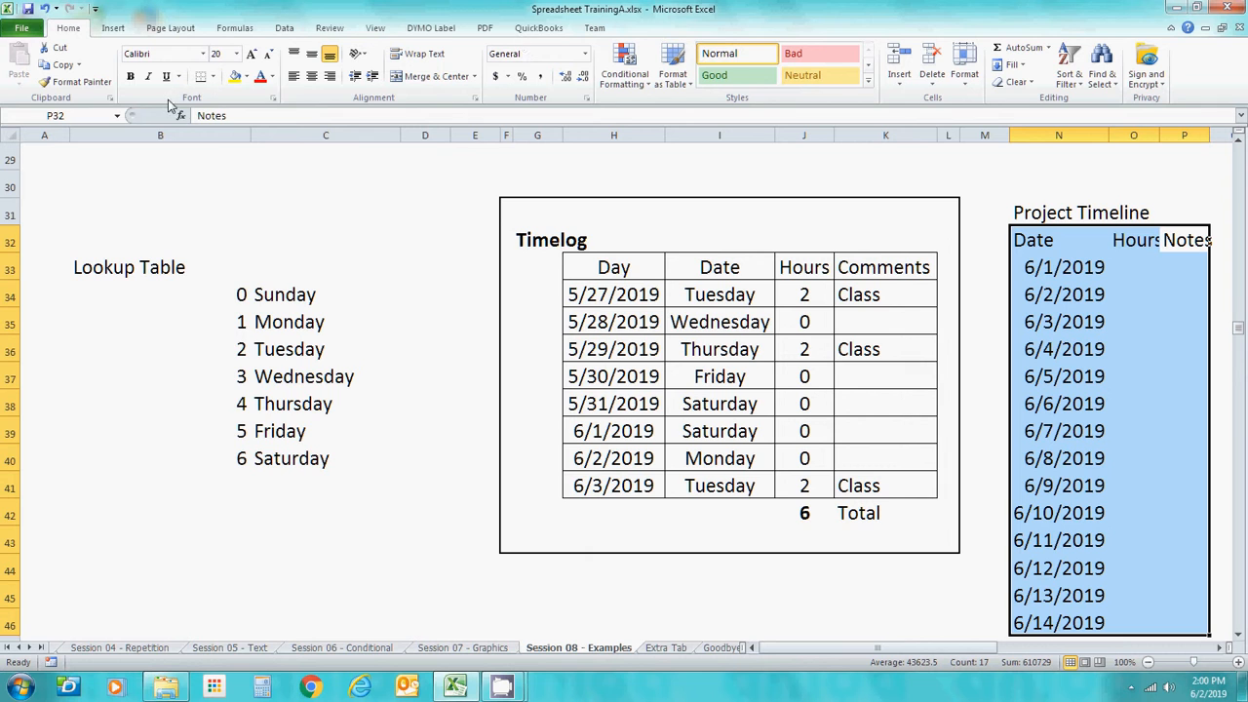
pyautogui.click(212, 76)
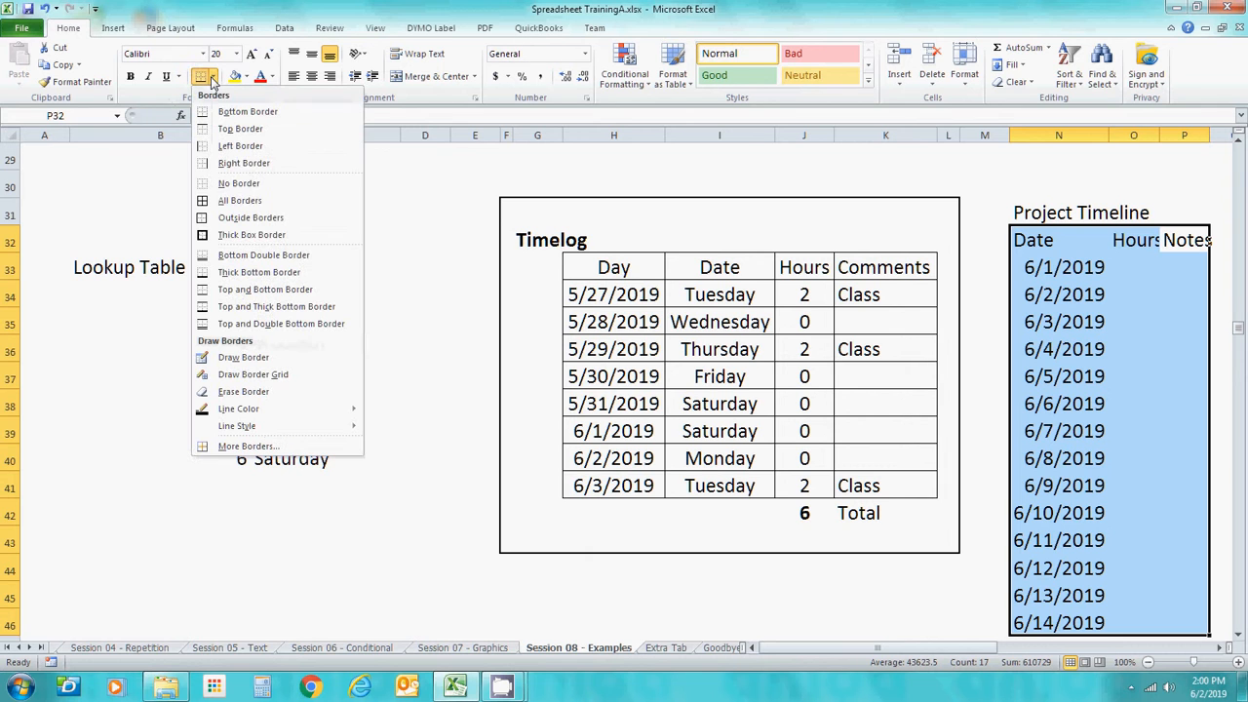
pyautogui.click(229, 202)
pyautogui.click(1166, 295)
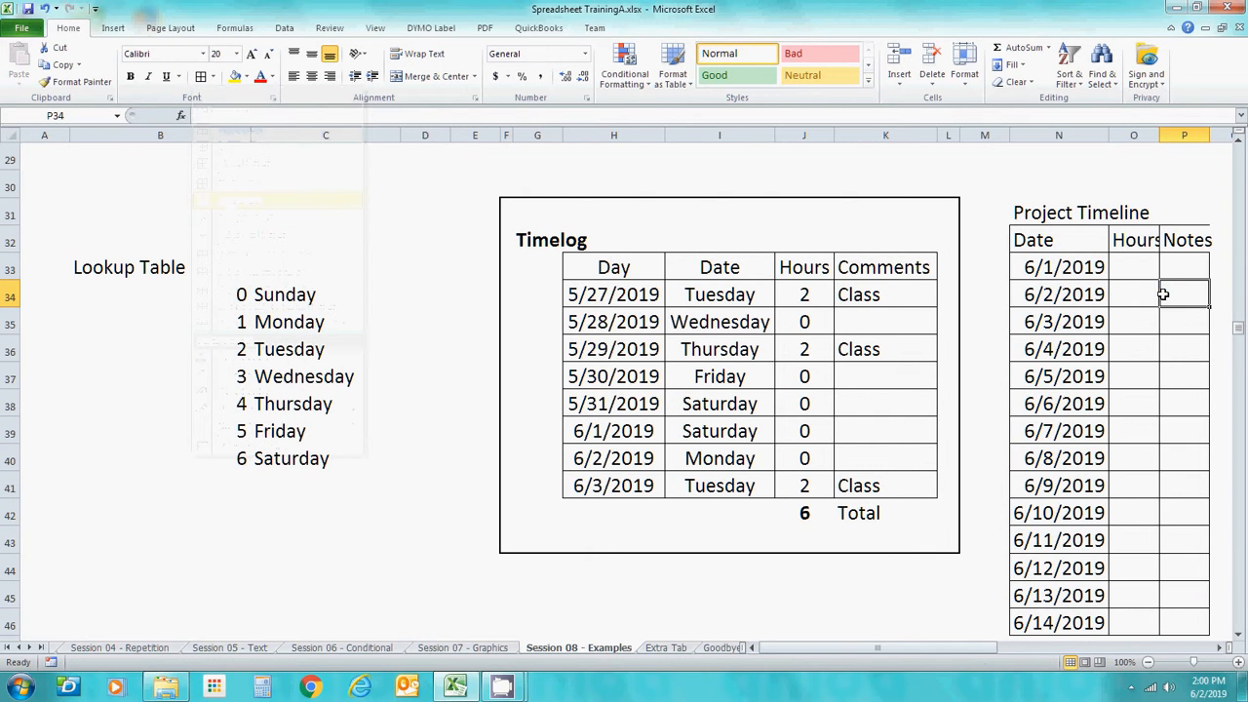
# Step: Fit the Hours column O to its heading and widen the Notes column P to about twice its heading's width
pyautogui.doubleClick(1159, 135)
pyautogui.doubleClick(1216, 134)
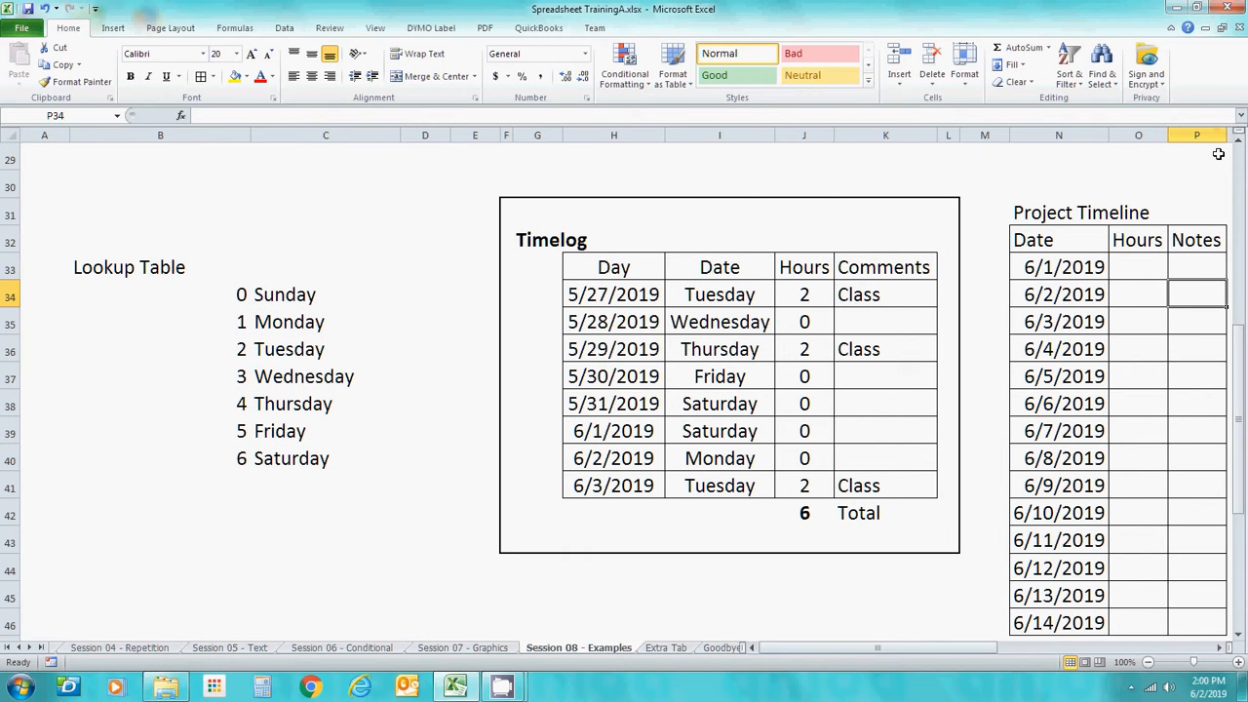
pyautogui.moveTo(1225, 135); pyautogui.dragTo(1243, 152)
pyautogui.click(1217, 647)
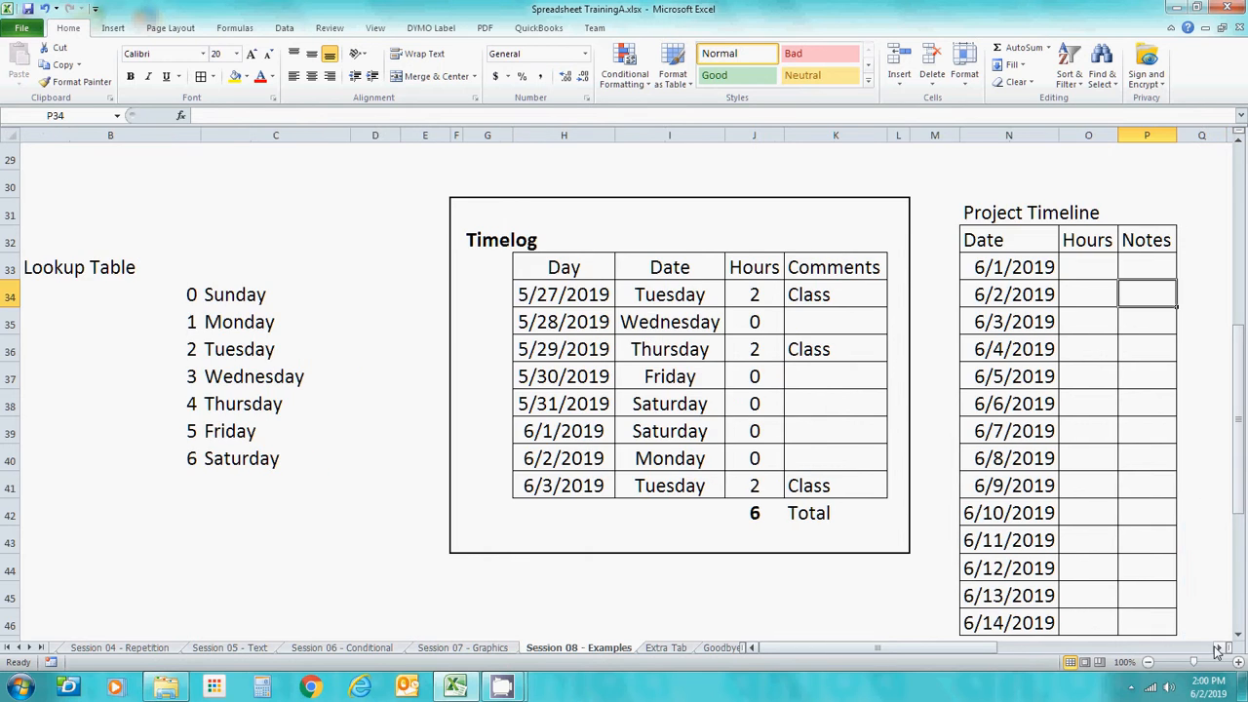
pyautogui.click(1218, 647)
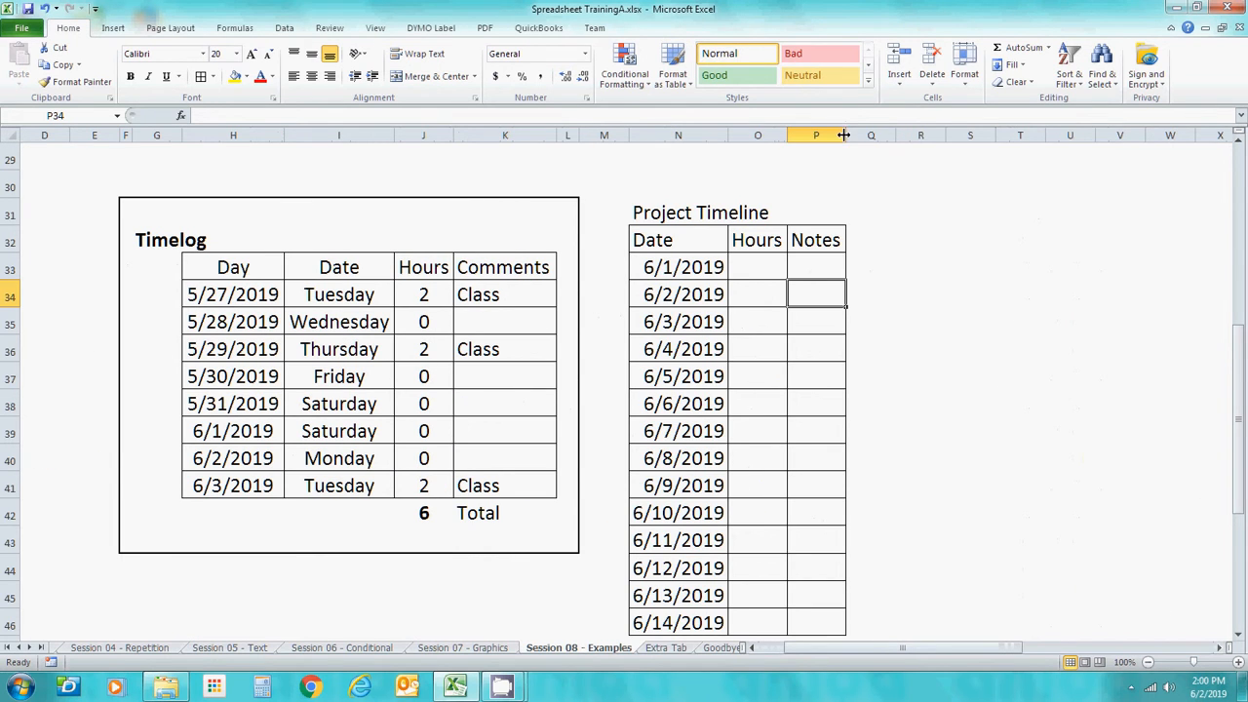
pyautogui.moveTo(844, 135); pyautogui.dragTo(907, 157)
# Step: Enter a SUM formula in O47 that totals the timeline hours in O33:O46
pyautogui.press('Down')
pyautogui.press('Down')
pyautogui.press('Down')
pyautogui.press('Down')
pyautogui.press('Down')
pyautogui.press('Down')
pyautogui.press('Down')
pyautogui.press('Down')
pyautogui.press('Down')
pyautogui.press('Down')
pyautogui.press('Down')
pyautogui.press('Down')
pyautogui.press('Down')
pyautogui.press('Down')
pyautogui.press('Down')
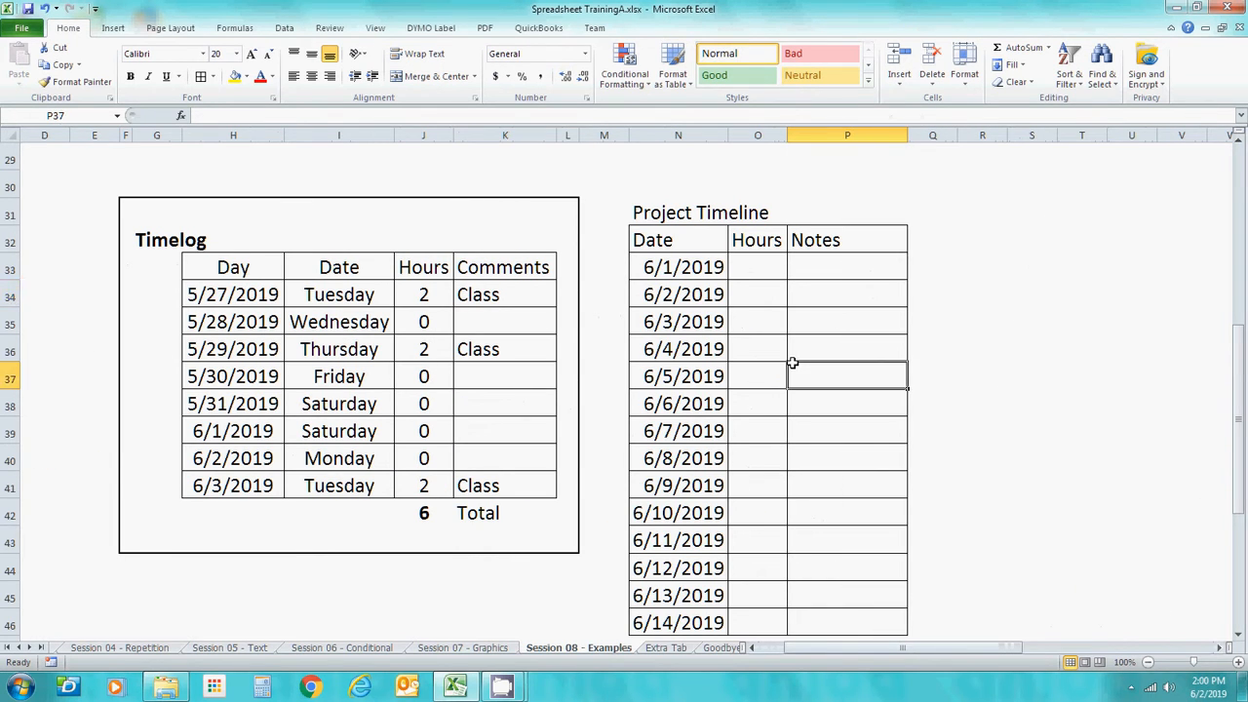
pyautogui.press('Left')
pyautogui.press('Up')
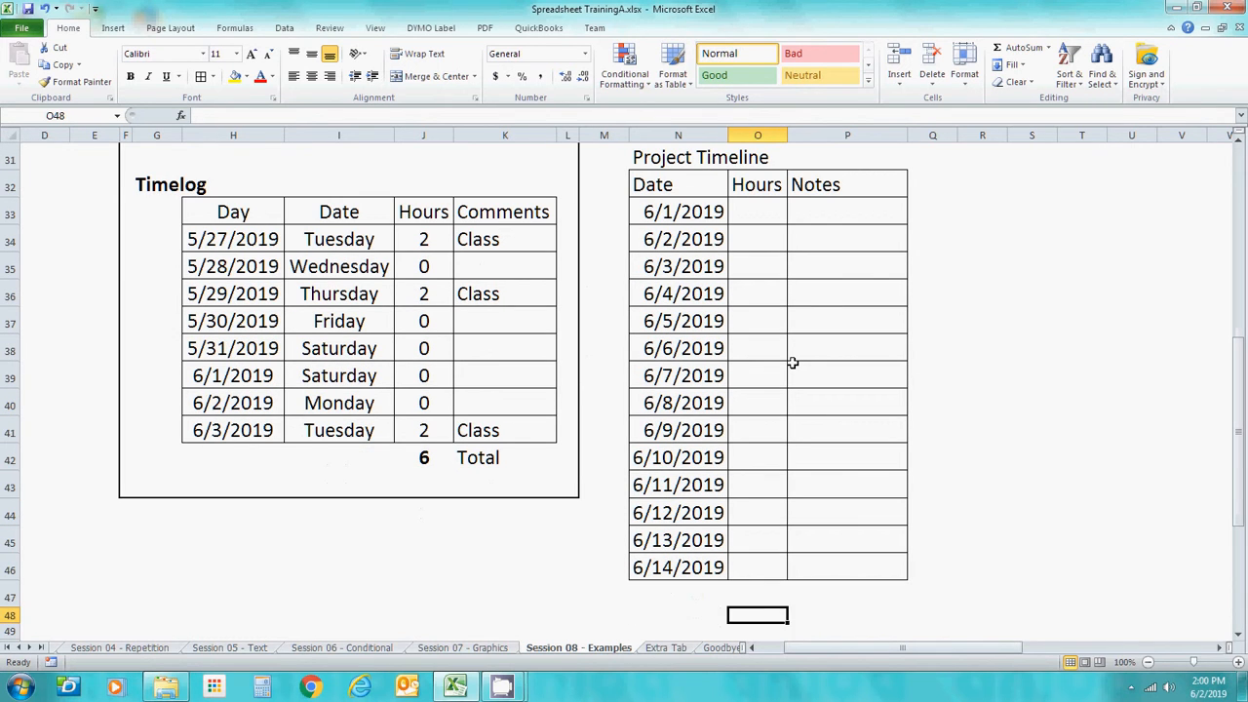
pyautogui.press('Up')
pyautogui.press('Left')
pyautogui.press('Right')
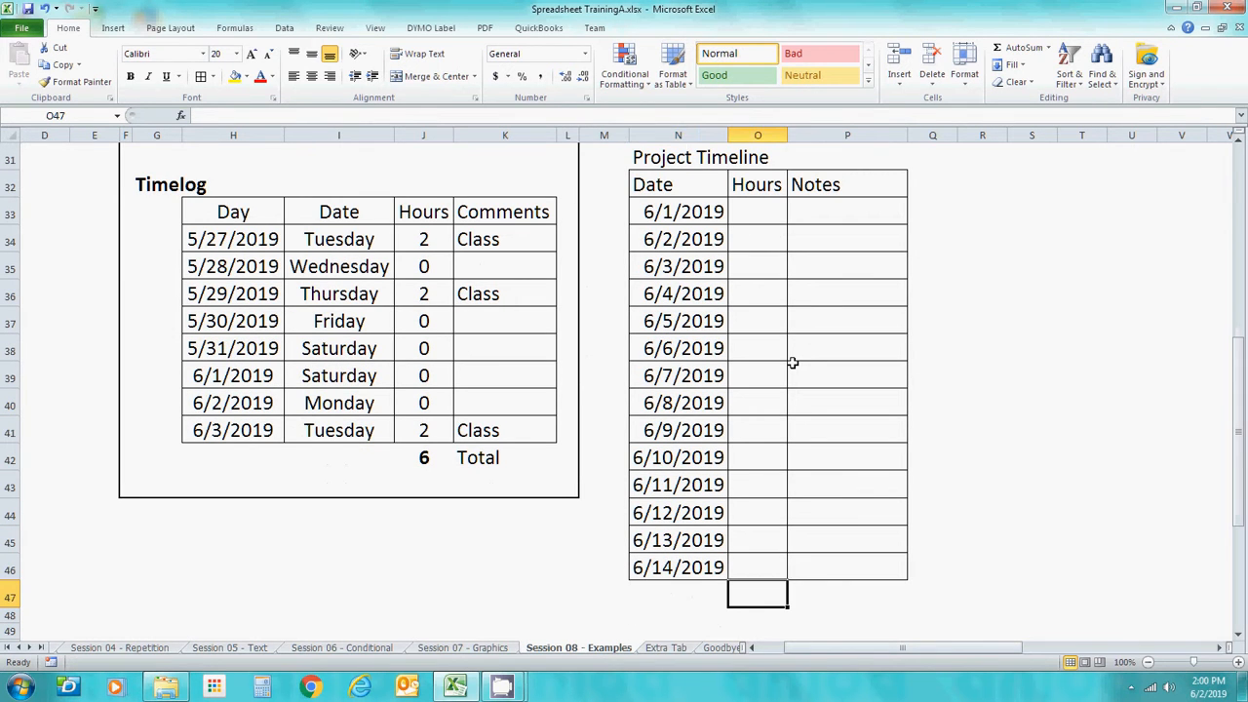
pyautogui.write('=sum(')
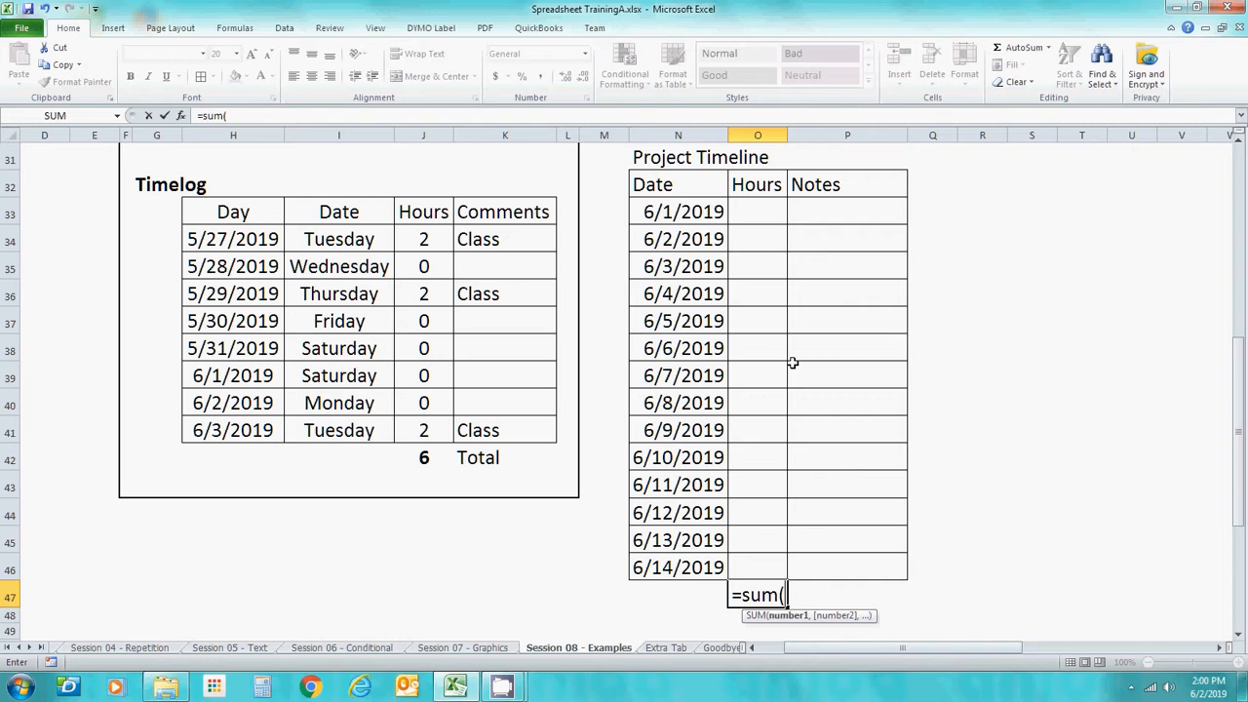
pyautogui.press('Up')
pyautogui.hotkey('shift', 'Up')
pyautogui.hotkey('shift', 'Up')
pyautogui.hotkey('shift', 'Up')
pyautogui.hotkey('shift', 'Up')
pyautogui.hotkey('shift', 'Up')
pyautogui.hotkey('shift', 'Up')
pyautogui.hotkey('shift', 'Up')
pyautogui.hotkey('shift', 'Up')
pyautogui.hotkey('shift', 'Up')
pyautogui.hotkey('shift', 'Up')
pyautogui.hotkey('shift', 'Up')
pyautogui.hotkey('shift', 'Up')
pyautogui.hotkey('shift', 'Up')
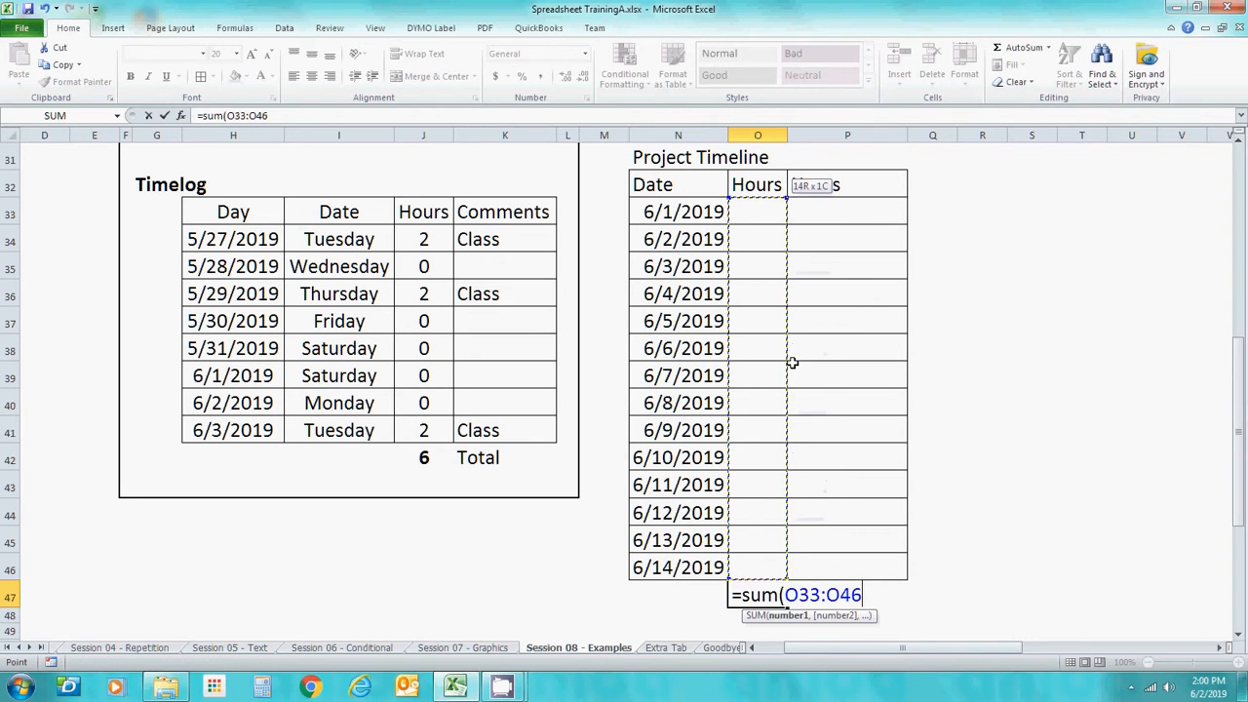
pyautogui.press('Return')
# Step: Enter the labels "Total" in N47 and "Count" in N48 below the timeline dates
pyautogui.press('Right')
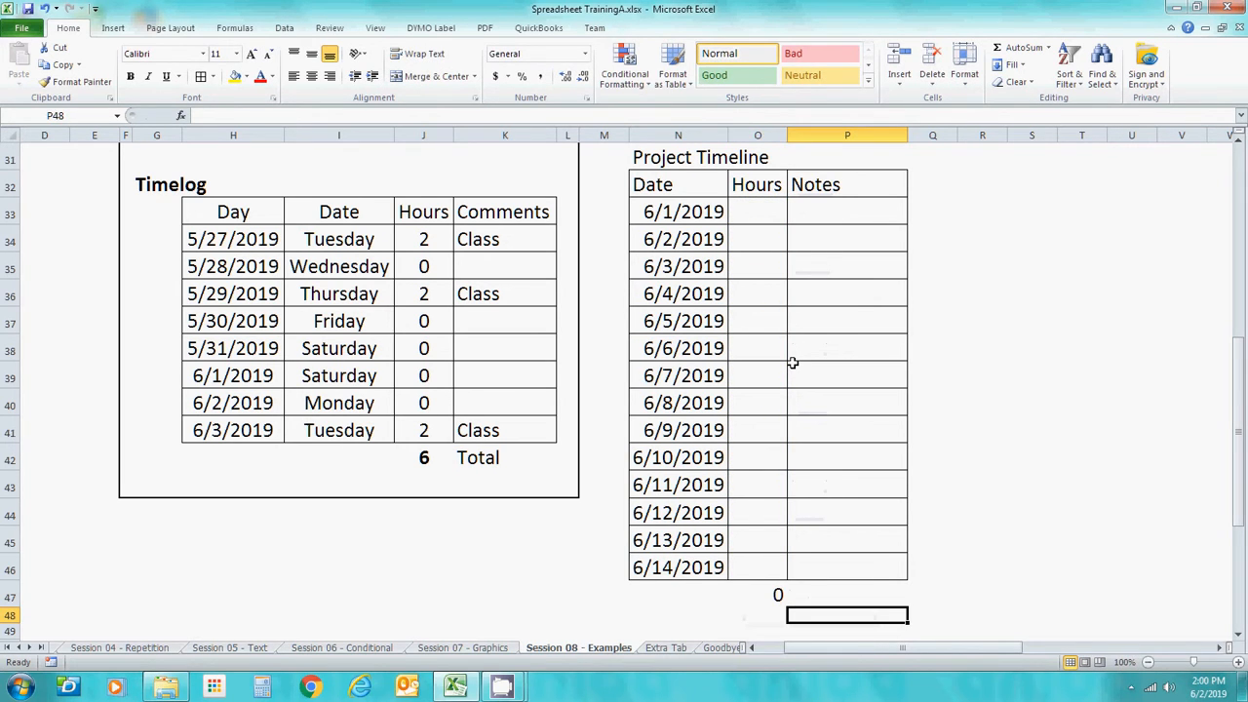
pyautogui.press('Up')
pyautogui.press('Left')
pyautogui.press('Left')
pyautogui.write('Total')
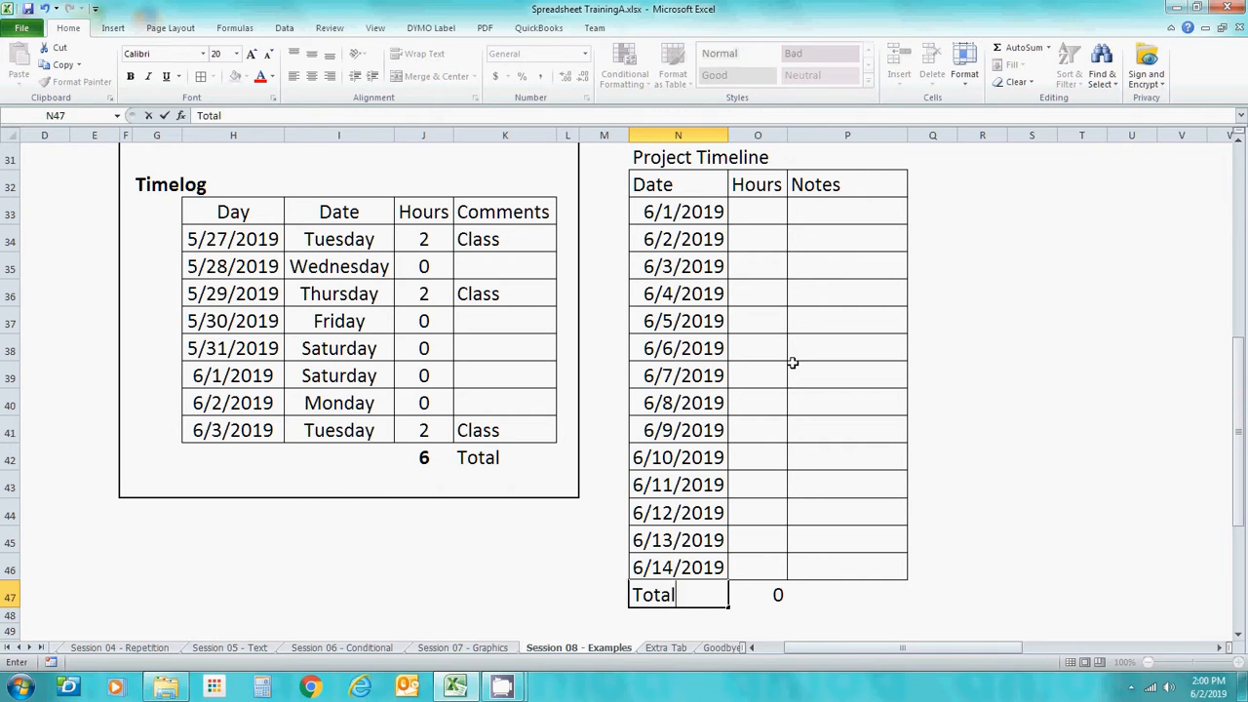
pyautogui.press('Return')
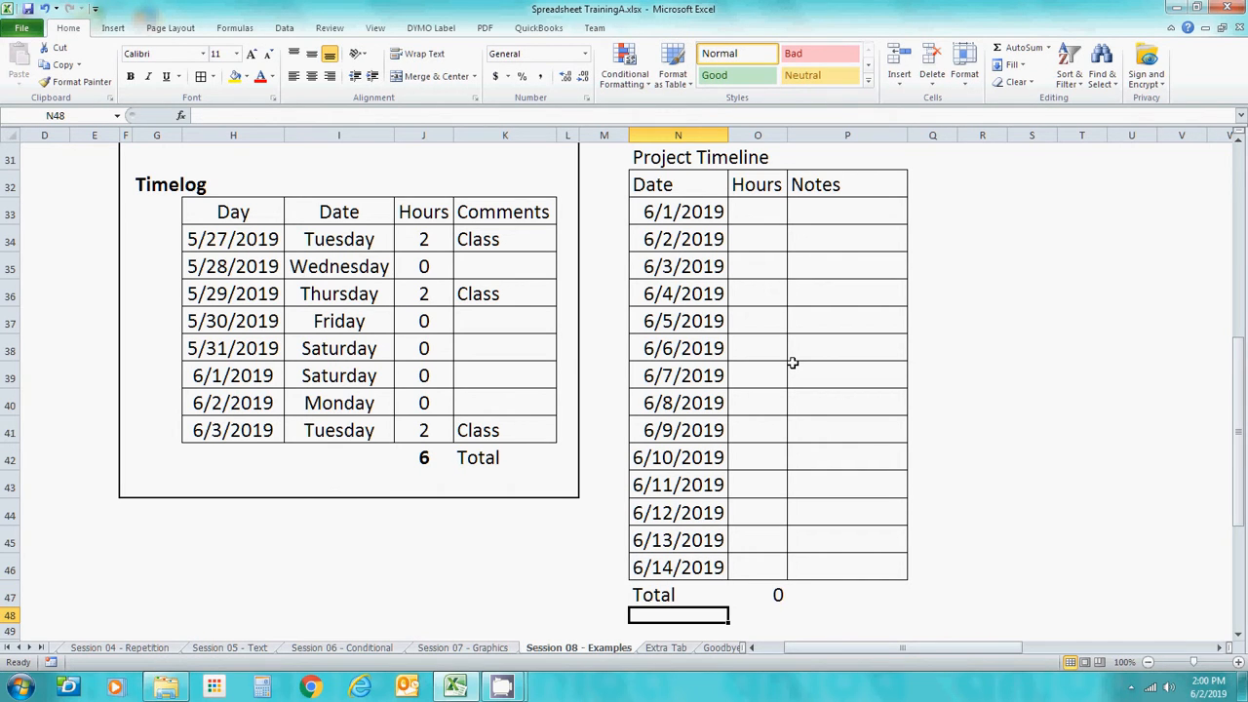
pyautogui.write('Count')
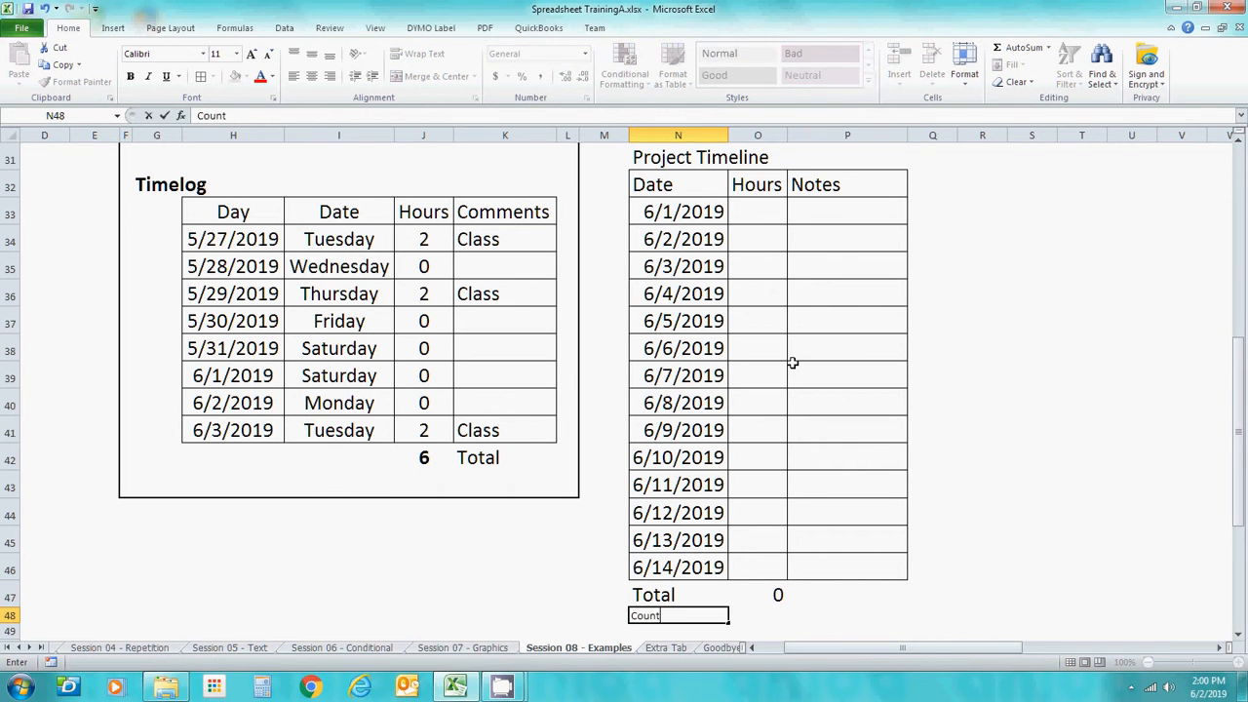
pyautogui.press('Return')
# Step: Enter a COUNT formula in O48 that counts the hour entries in O33:O46
pyautogui.press('Up')
pyautogui.press('Right')
pyautogui.write('=')
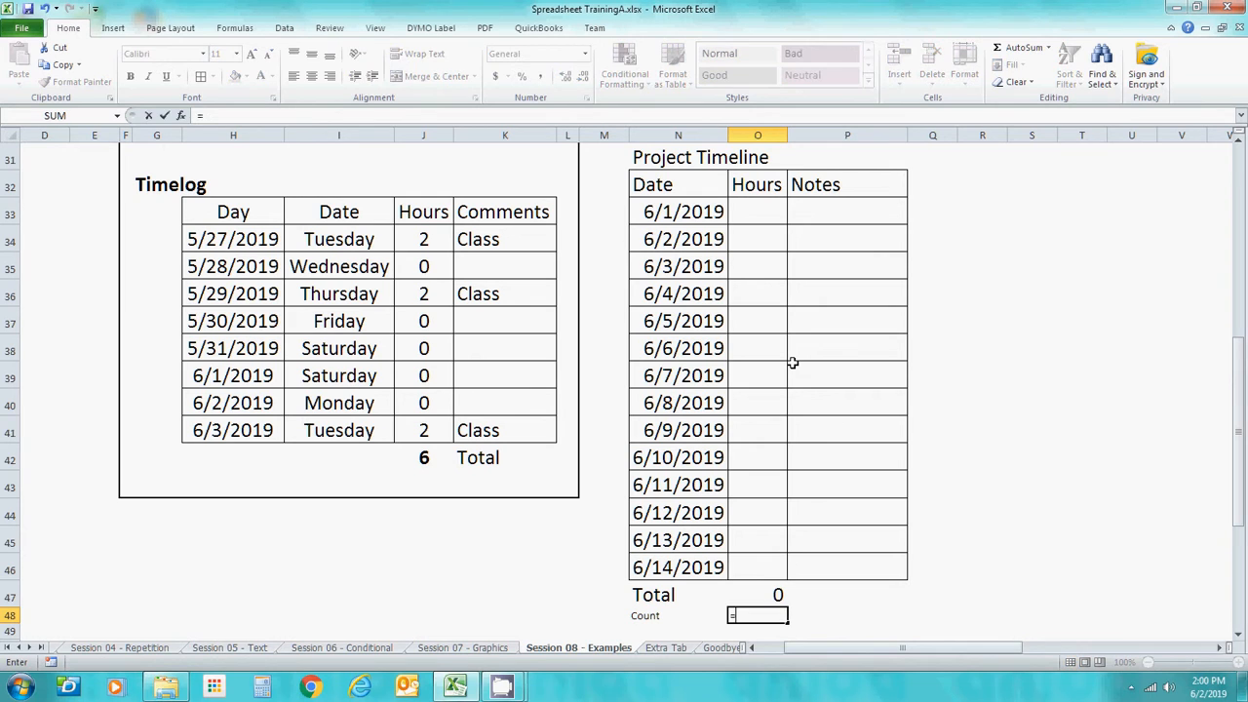
pyautogui.write('count')
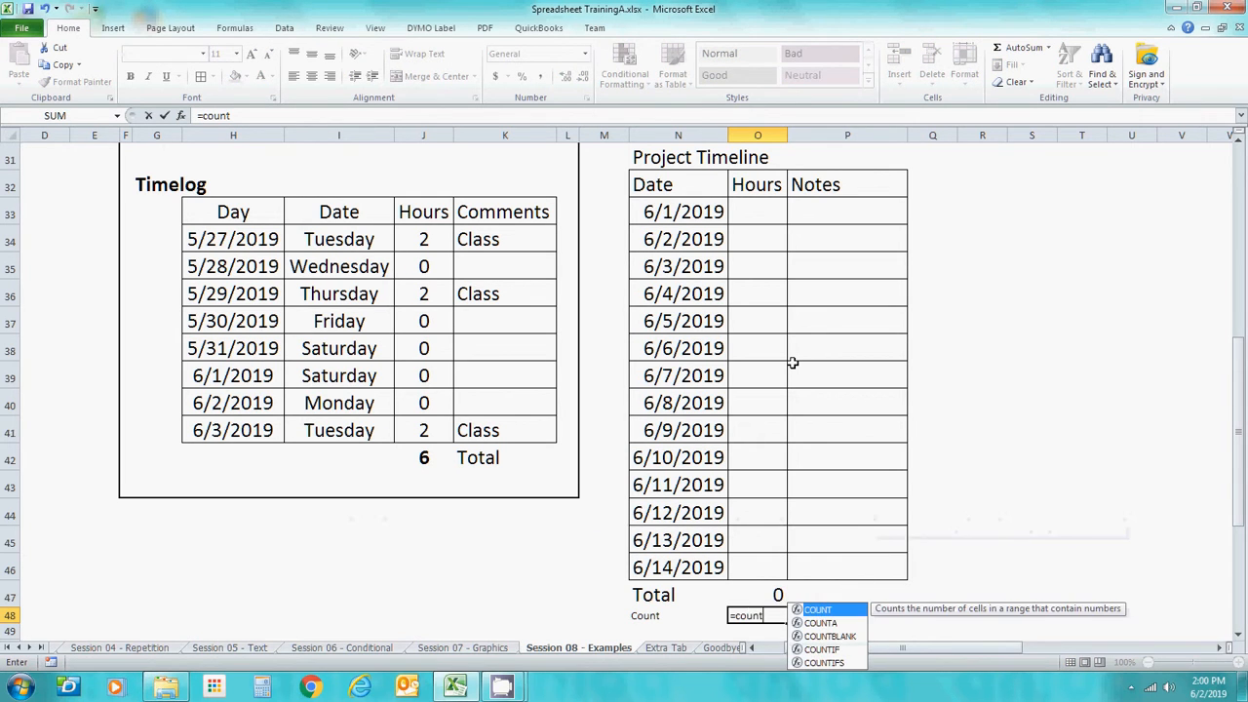
pyautogui.write('(')
pyautogui.press('Up')
pyautogui.press('Up')
pyautogui.hotkey('shift', 'Up')
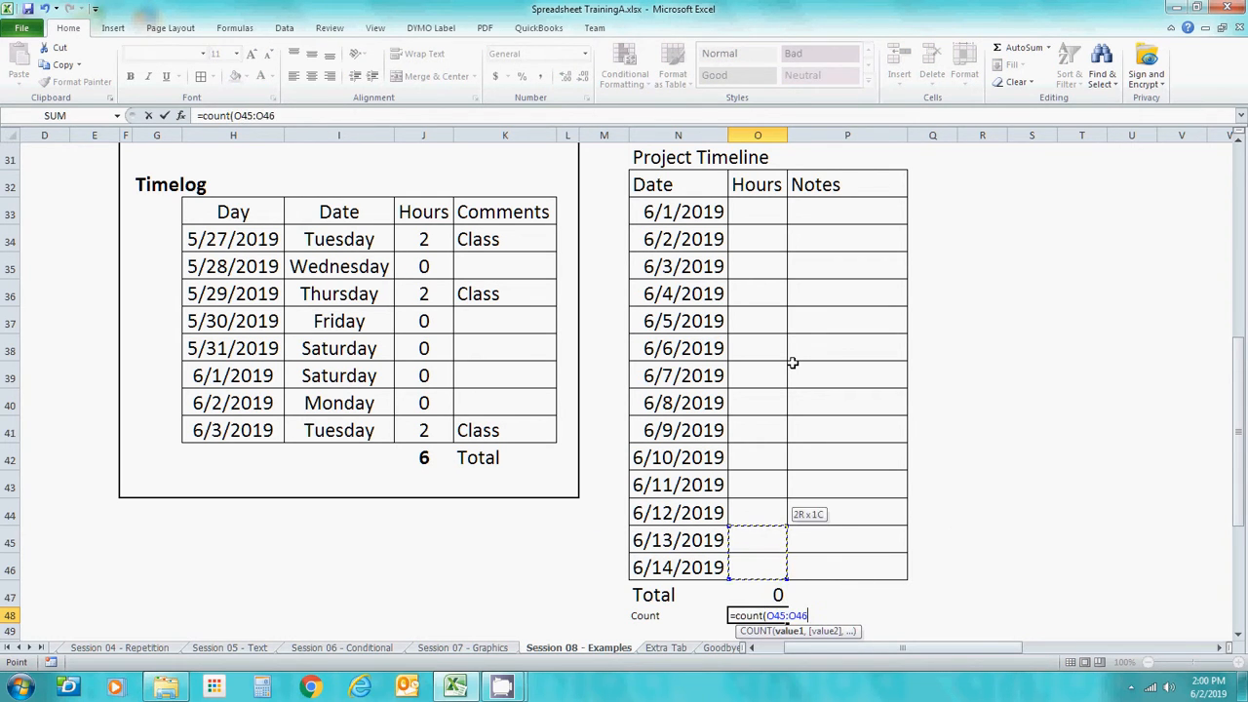
pyautogui.hotkey('shift', 'Up')
pyautogui.hotkey('shift', 'Up')
pyautogui.hotkey('shift', 'Up')
pyautogui.hotkey('shift', 'Up')
pyautogui.hotkey('shift', 'Up')
pyautogui.hotkey('shift', 'Up')
pyautogui.hotkey('shift', 'Up')
pyautogui.hotkey('shift', 'Up')
pyautogui.hotkey('shift', 'Up')
pyautogui.hotkey('shift', 'Up')
pyautogui.hotkey('shift', 'Up')
pyautogui.hotkey('shift', 'Up')
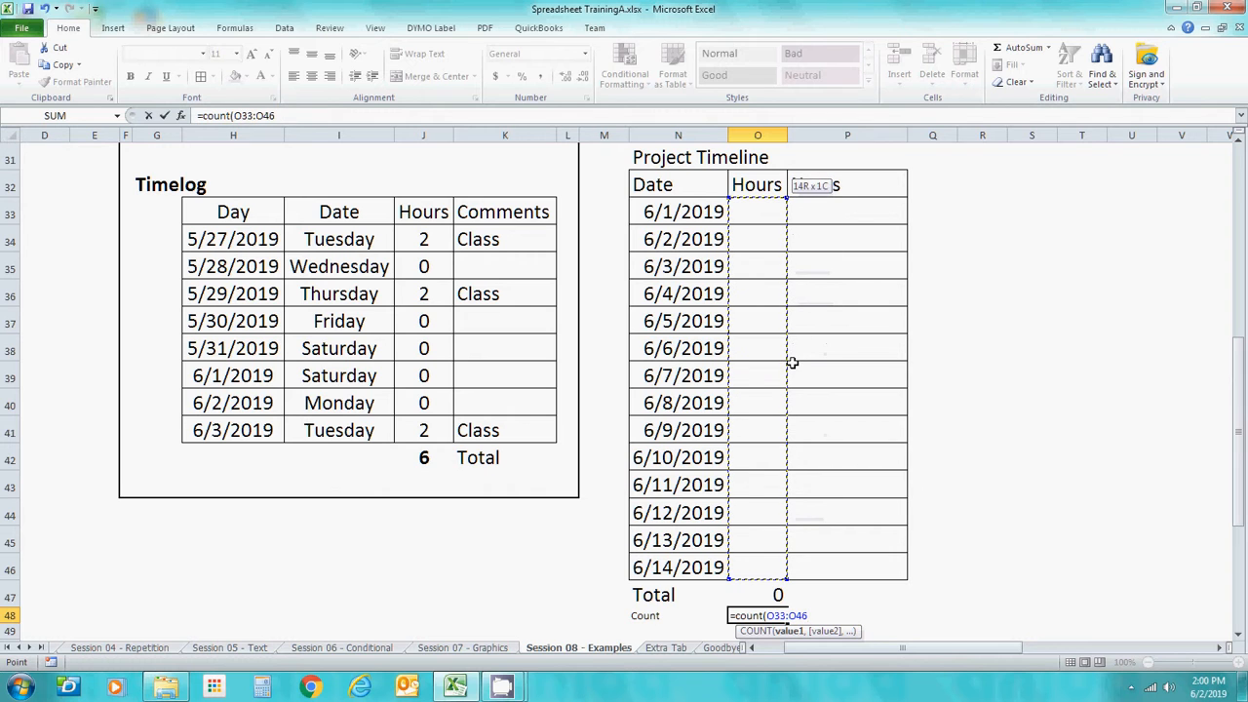
pyautogui.press('Return')
# Step: Enter 2 hours each for 6/4/2019 in O36 and 6/6/2019 in O38 of the timeline
pyautogui.press('Up')
pyautogui.press('Up')
pyautogui.press('Up')
pyautogui.press('Up')
pyautogui.press('Up')
pyautogui.press('Up')
pyautogui.press('Up')
pyautogui.press('Up')
pyautogui.press('Up')
pyautogui.press('Up')
pyautogui.press('Up')
pyautogui.press('Up')
pyautogui.press('Up')
pyautogui.press('Up')
pyautogui.press('Up')
pyautogui.press('Up')
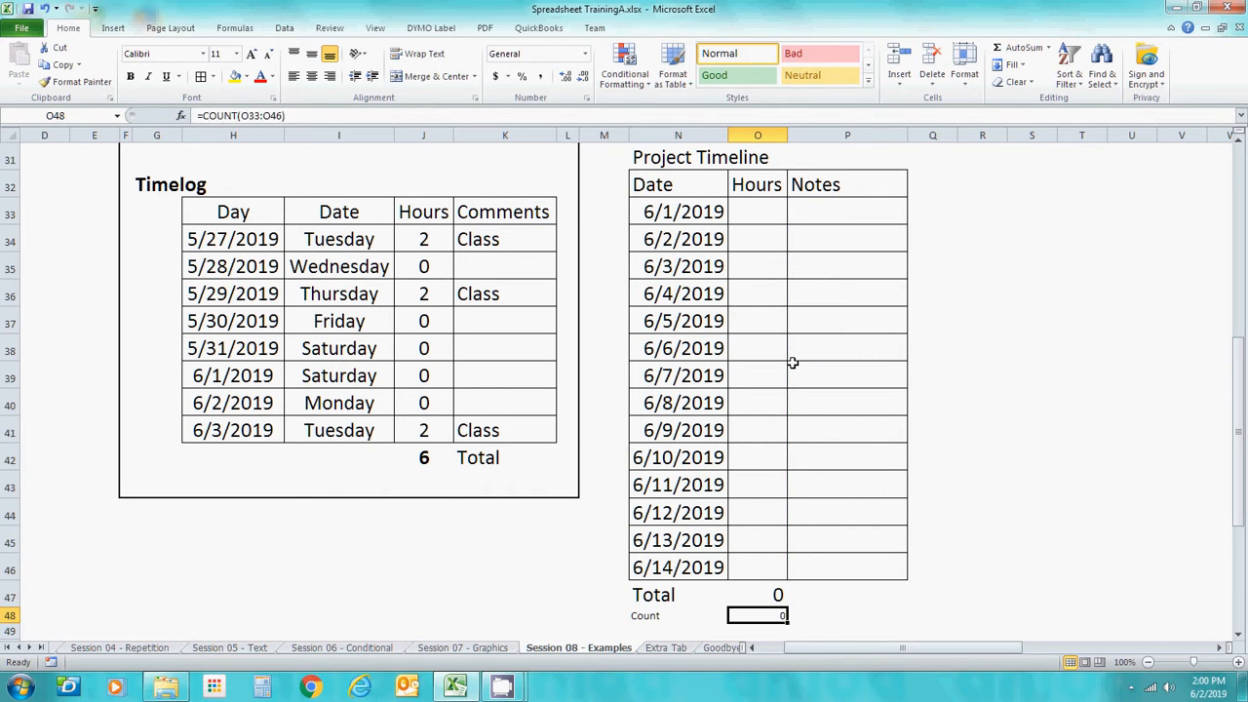
pyautogui.press('Down')
pyautogui.press('Down')
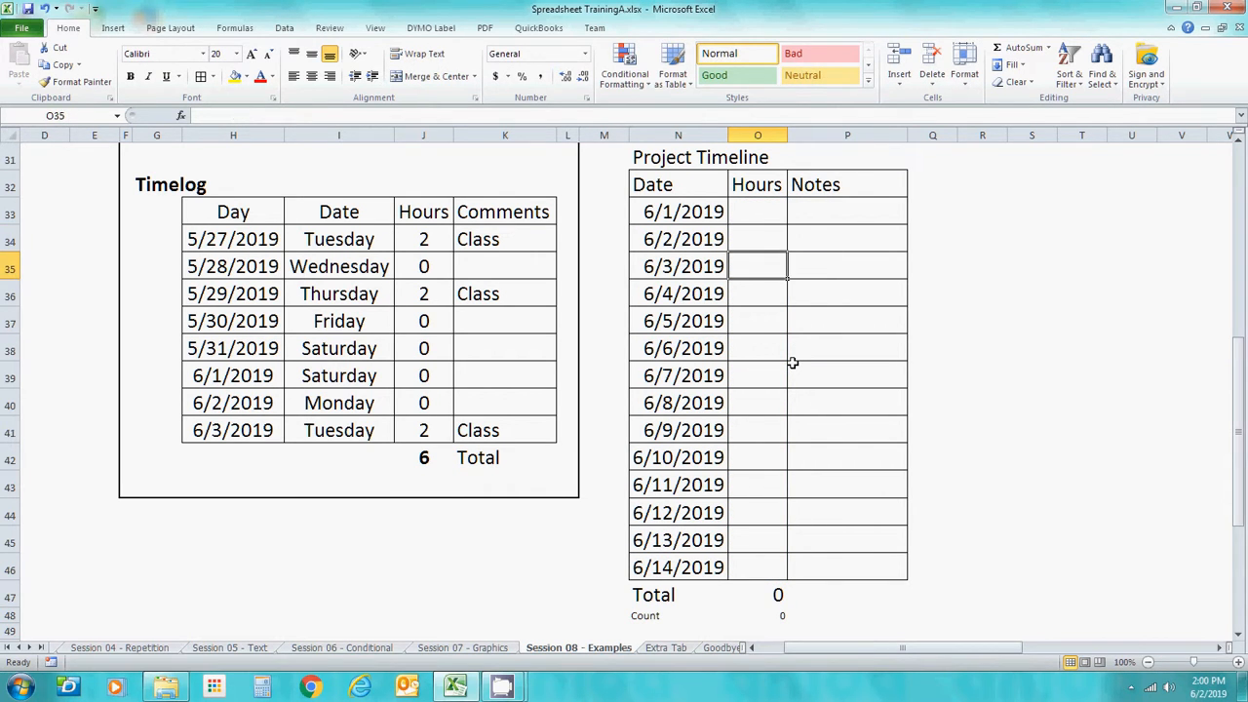
pyautogui.press('Down')
pyautogui.write('2')
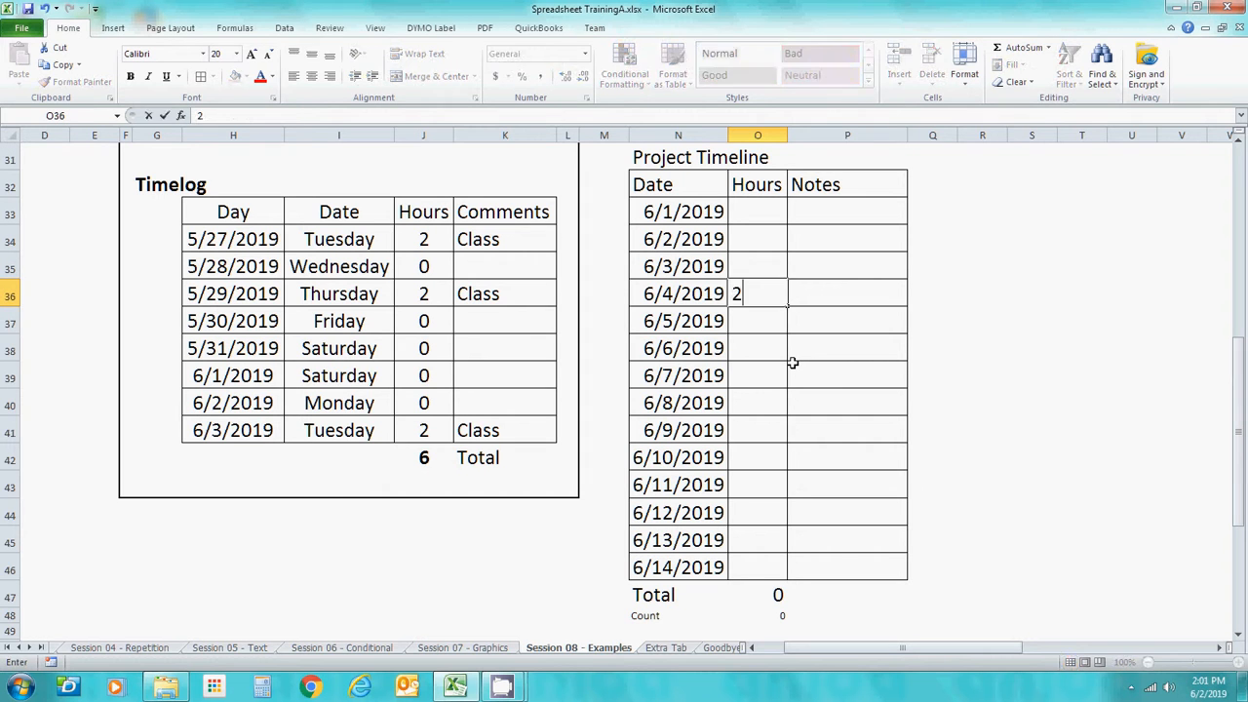
pyautogui.press('Return')
pyautogui.press('Down')
pyautogui.write('2')
pyautogui.press('Return')
# Step: Enter 2 hours each for 6/11/2019 in O43 and 6/13/2019 in O45 of the timeline
pyautogui.press('Down')
pyautogui.press('Down')
pyautogui.press('Down')
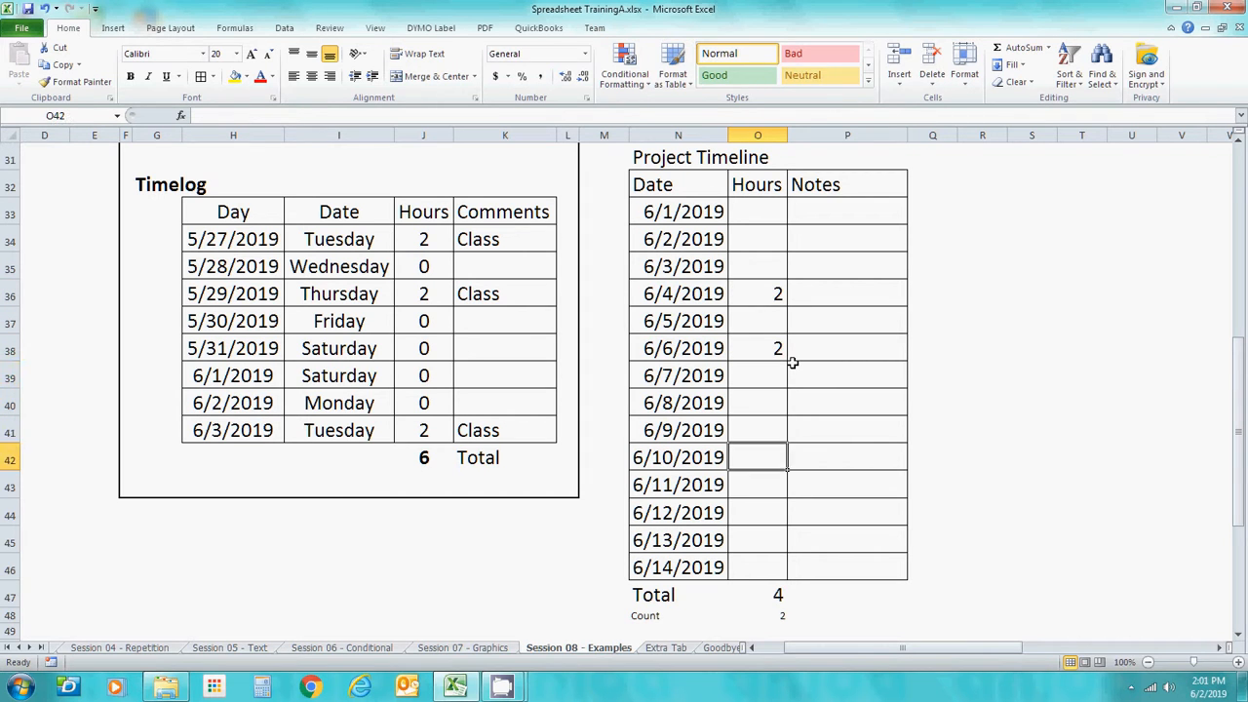
pyautogui.press('Down')
pyautogui.write('2')
pyautogui.press('Return')
pyautogui.press('Down')
pyautogui.write('2')
pyautogui.press('Return')
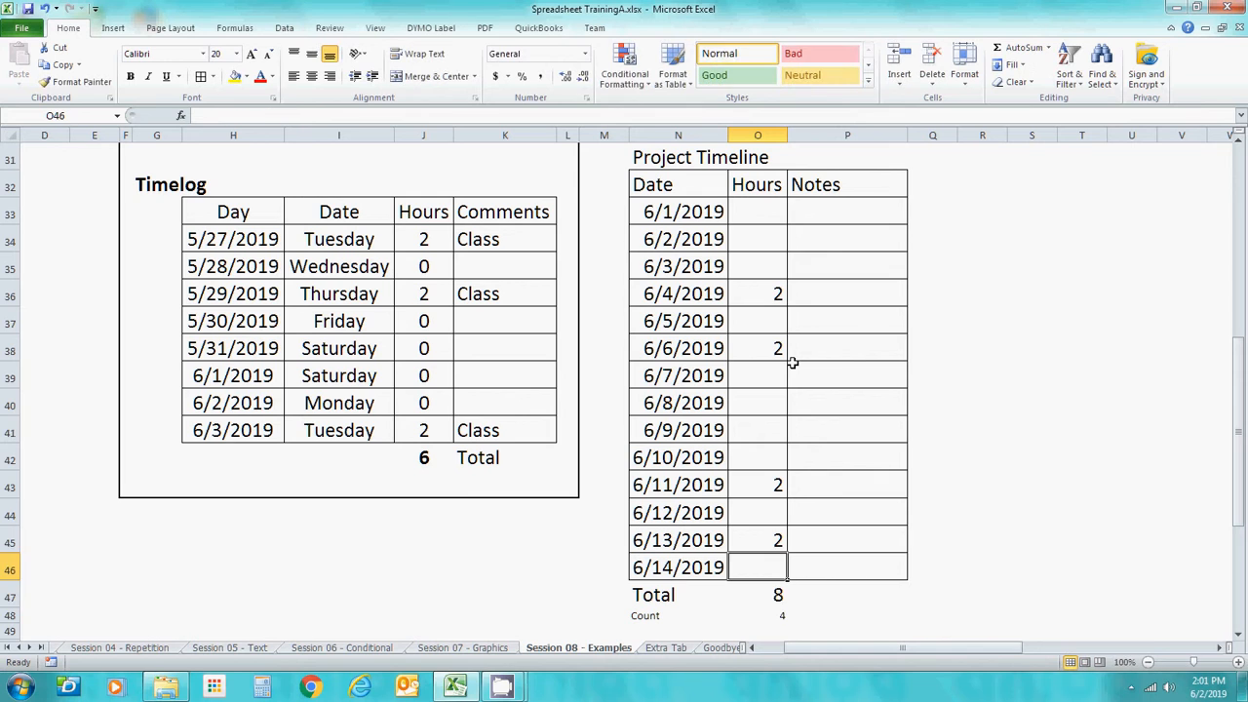
pyautogui.press('Down')
pyautogui.press('Up')
pyautogui.press('Up')
pyautogui.press('Up')
pyautogui.press('Up')
pyautogui.press('Up')
pyautogui.press('Up')
pyautogui.press('Up')
pyautogui.press('Up')
pyautogui.press('Up')
pyautogui.press('Up')
pyautogui.press('Up')
pyautogui.press('Up')
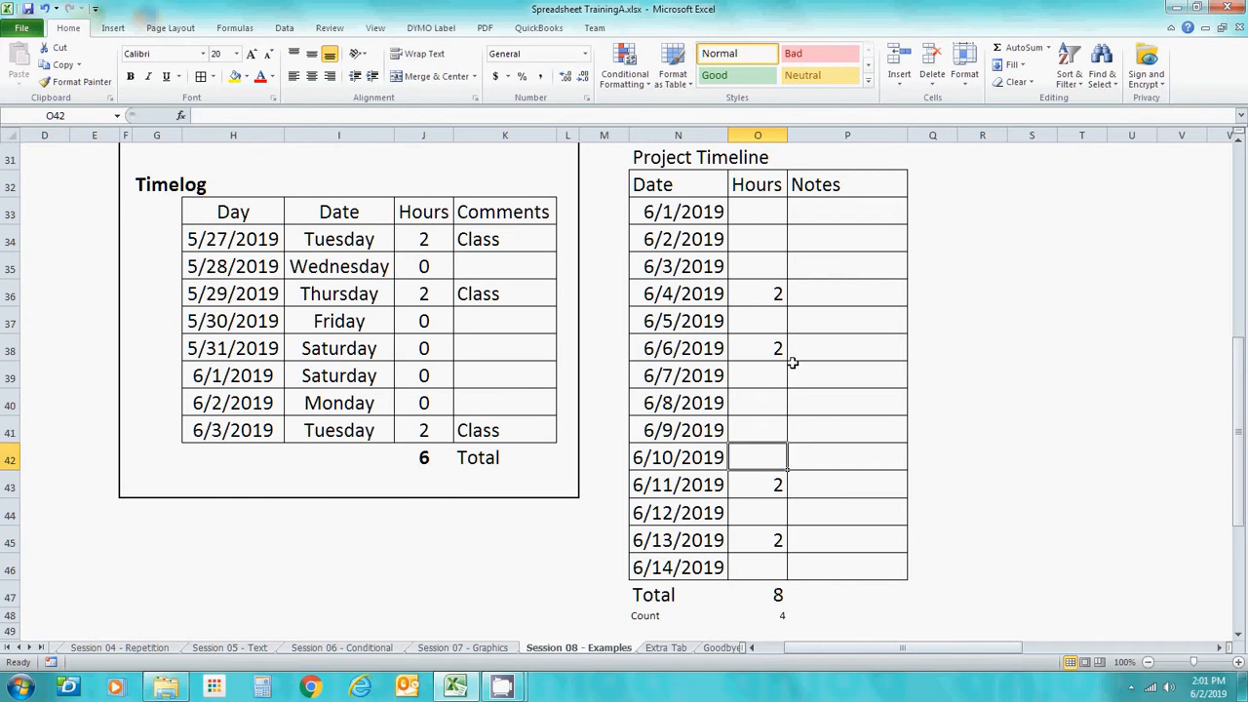
pyautogui.press('Down')
pyautogui.press('Down')
pyautogui.press('Down')
pyautogui.press('Down')
pyautogui.press('Down')
pyautogui.press('Down')
pyautogui.press('Down')
pyautogui.press('Down')
pyautogui.press('Down')
pyautogui.press('Down')
pyautogui.press('Down')
pyautogui.press('Down')
pyautogui.press('Down')
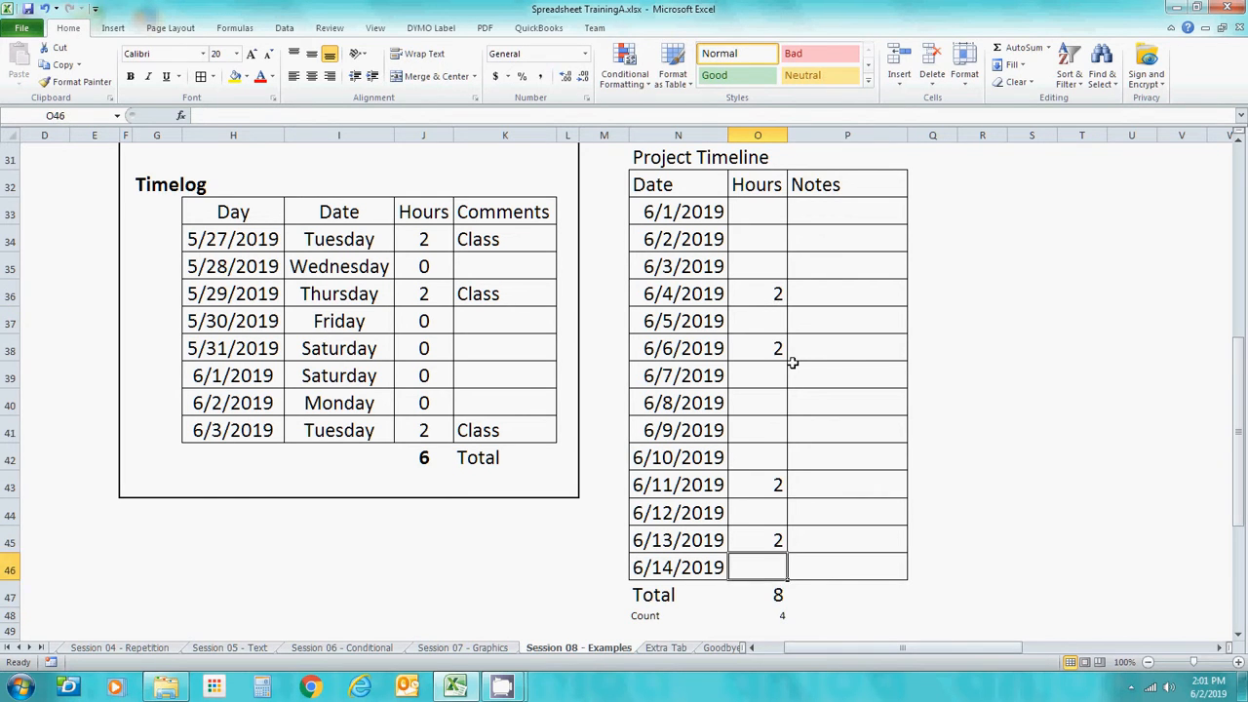
# Step: Enter 1 hour for 6/5/2019 in O37 of the timeline
pyautogui.press('Up')
pyautogui.press('Up')
pyautogui.press('Up')
pyautogui.press('Up')
pyautogui.press('Up')
pyautogui.press('Up')
pyautogui.press('Up')
pyautogui.press('Up')
pyautogui.press('Up')
pyautogui.press('Up')
pyautogui.press('Up')
pyautogui.press('Up')
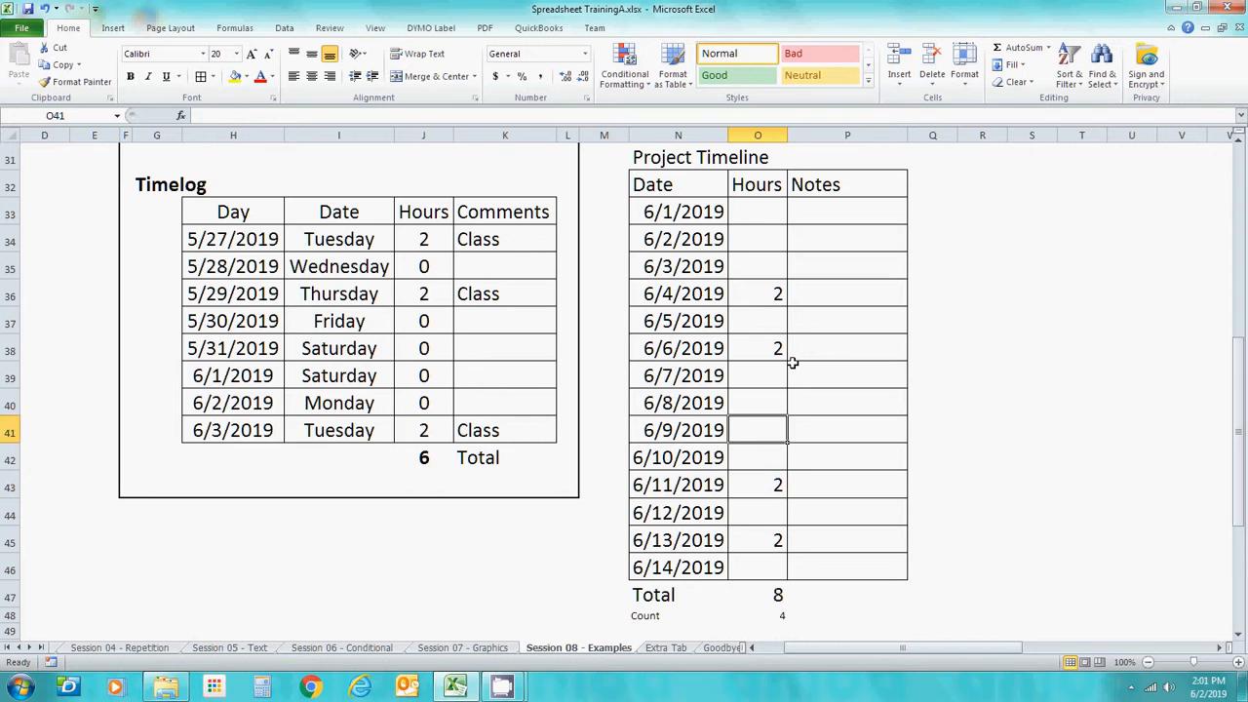
pyautogui.press('Up')
pyautogui.press('Down')
pyautogui.press('Down')
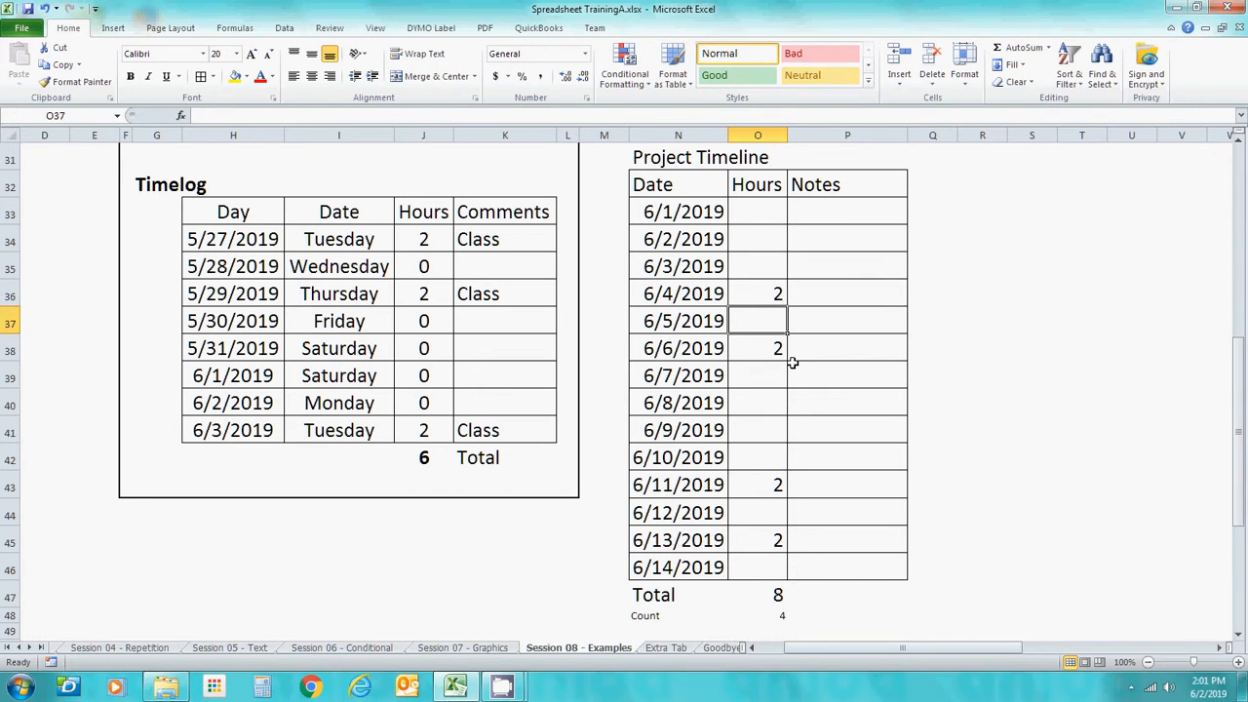
pyautogui.write('1')
pyautogui.press('Return')
# Step: Enter 1 hour each for 6/10/2019 in O42 and 6/12/2019 in O44 of the timeline
pyautogui.press('Down')
pyautogui.press('Down')
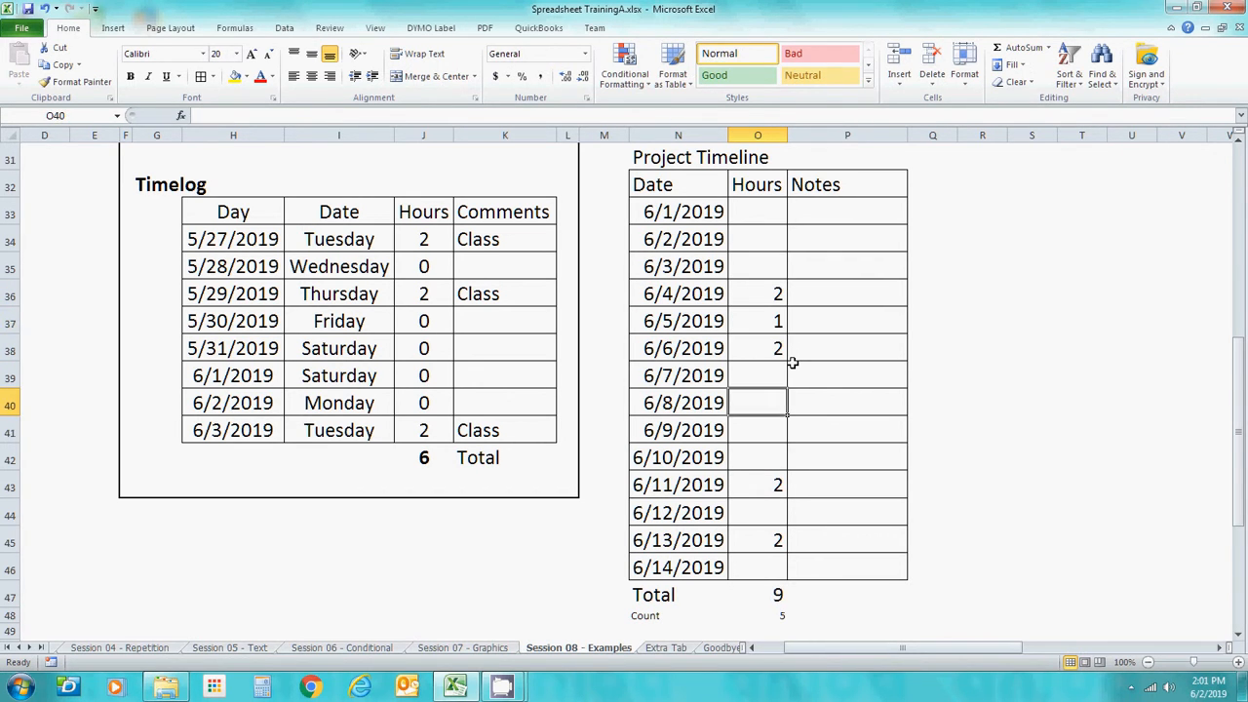
pyautogui.press('Down')
pyautogui.press('Down')
pyautogui.press('Down')
pyautogui.press('Up')
pyautogui.write('1')
pyautogui.press('Return')
pyautogui.press('Down')
pyautogui.write('1')
pyautogui.press('Return')
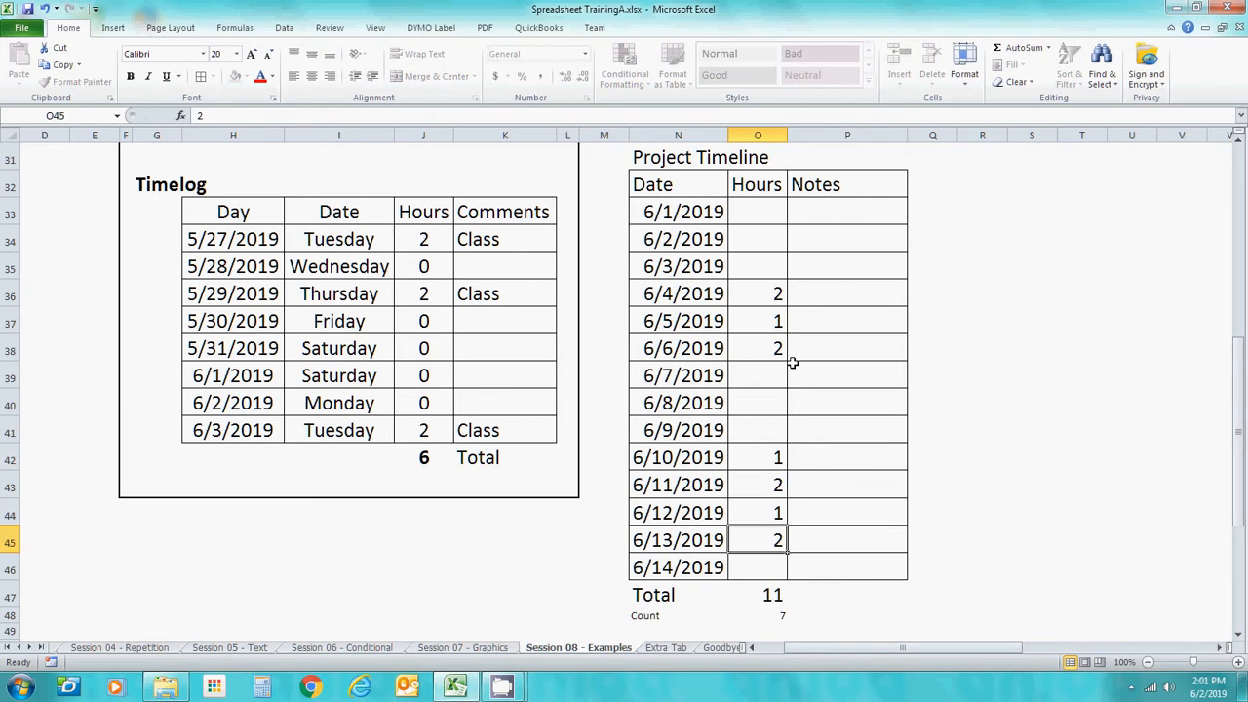
# Step: Enter the notes "In Class" for 6/4/2019 in P36 and "Homework" for 6/5/2019 in P37
pyautogui.press('Up')
pyautogui.press('Up')
pyautogui.press('Up')
pyautogui.press('Up')
pyautogui.press('Up')
pyautogui.press('Up')
pyautogui.press('Up')
pyautogui.press('Up')
pyautogui.press('Up')
pyautogui.press('Right')
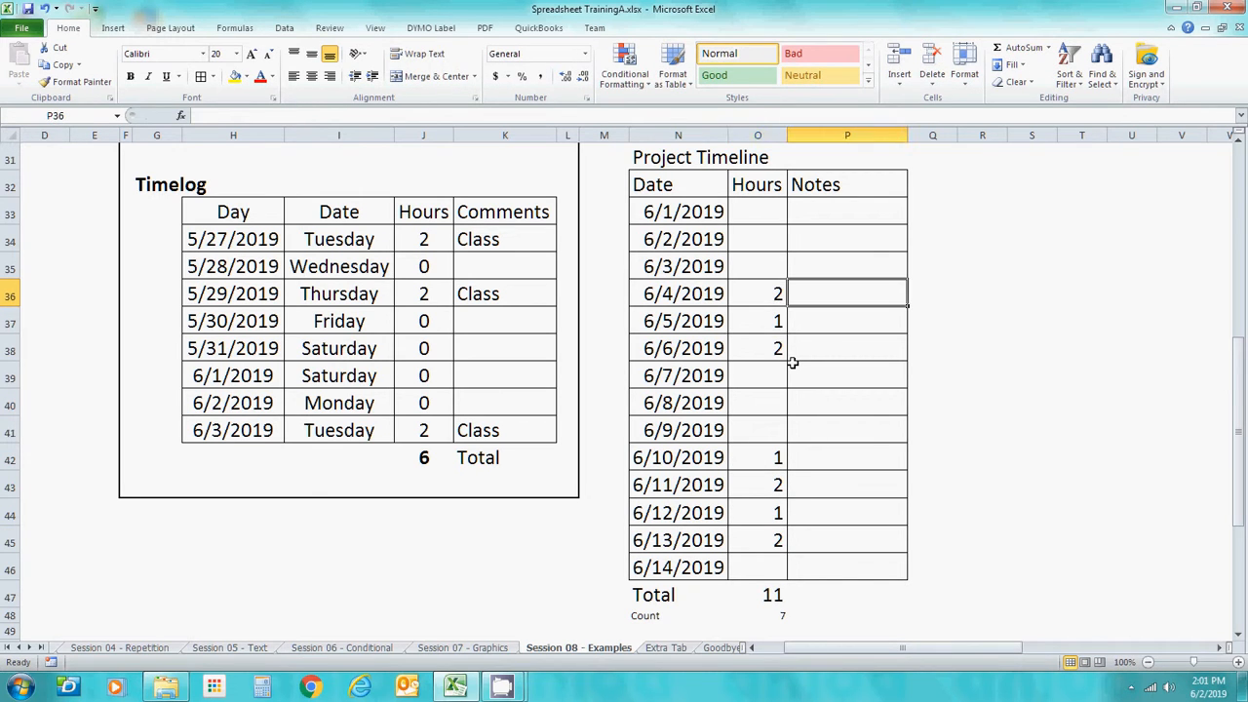
pyautogui.write('In Class')
pyautogui.press('Return')
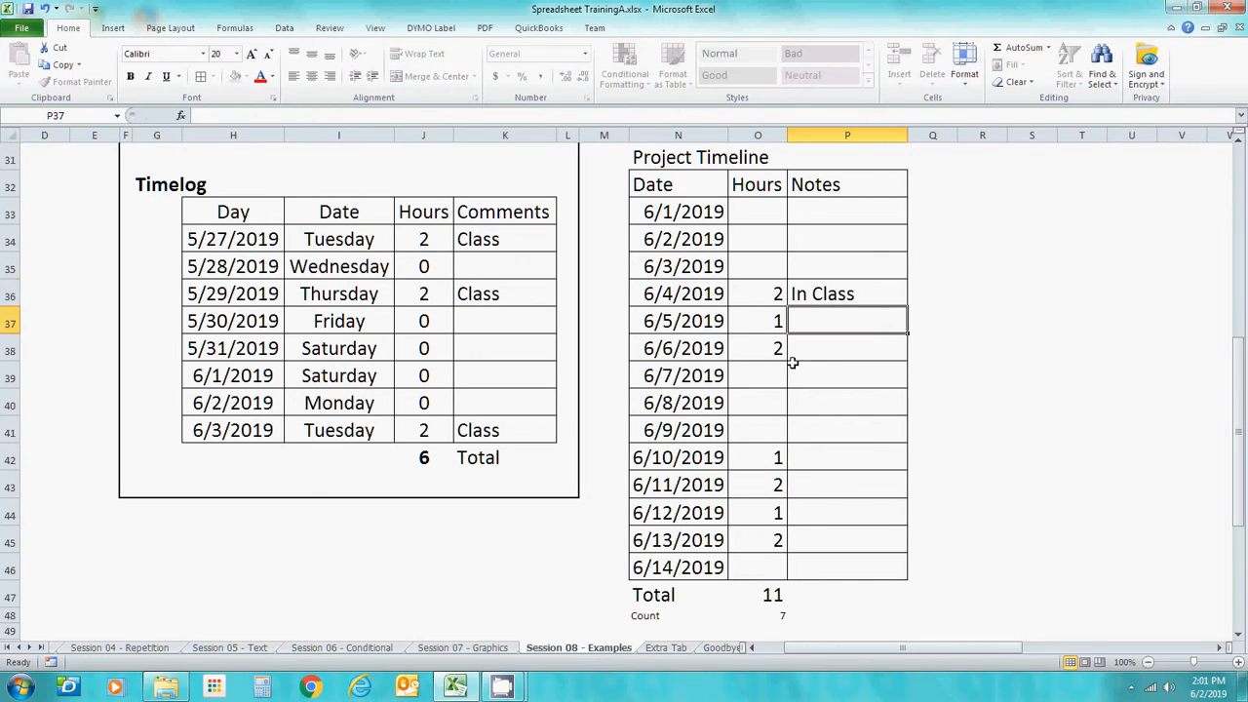
pyautogui.write('Homework')
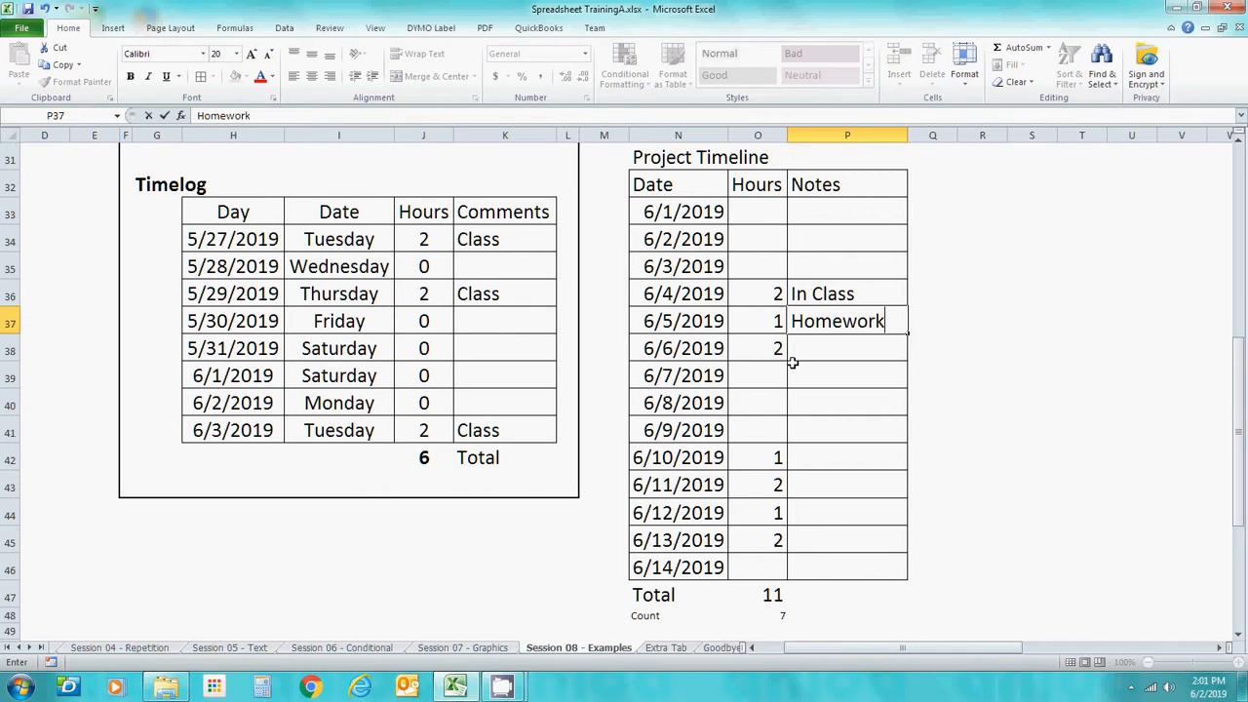
pyautogui.press('Return')
# Step: Enter the note "Homework" for 6/10/2019 in P42 and 6/12/2019 in P44
pyautogui.press('Down')
pyautogui.press('Down')
pyautogui.press('Down')
pyautogui.press('Down')
pyautogui.write('H')
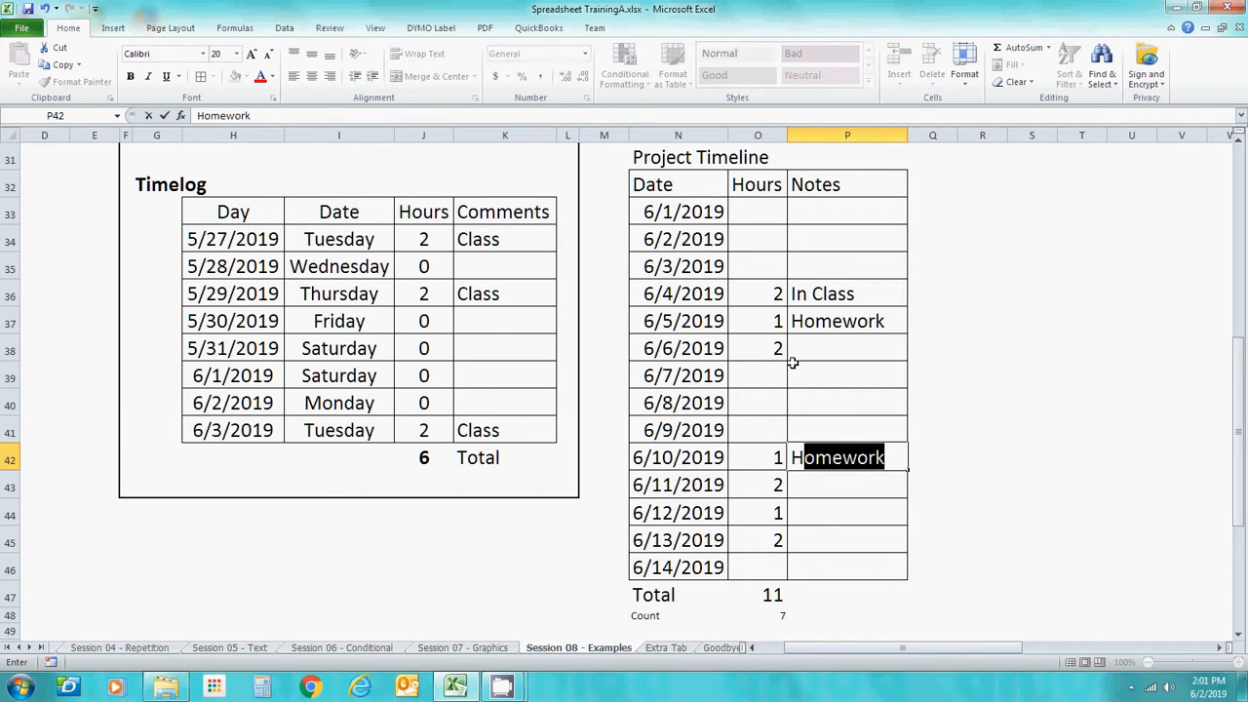
pyautogui.press('Return')
pyautogui.press('Down')
pyautogui.write('H')
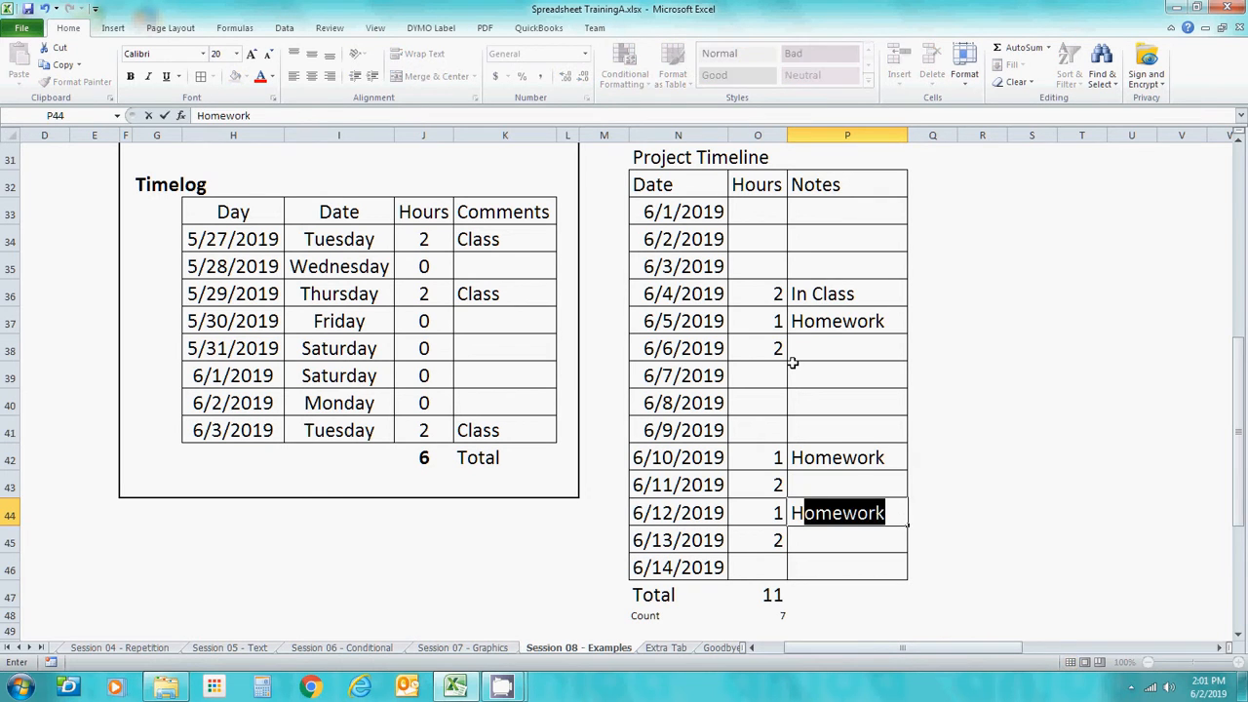
pyautogui.press('Return')
# Step: Enter the note "In Class" for 6/6/2019 in P38
pyautogui.press('Up')
pyautogui.press('Up')
pyautogui.press('Up')
pyautogui.press('Up')
pyautogui.press('Up')
pyautogui.press('Up')
pyautogui.press('Up')
pyautogui.press('Up')
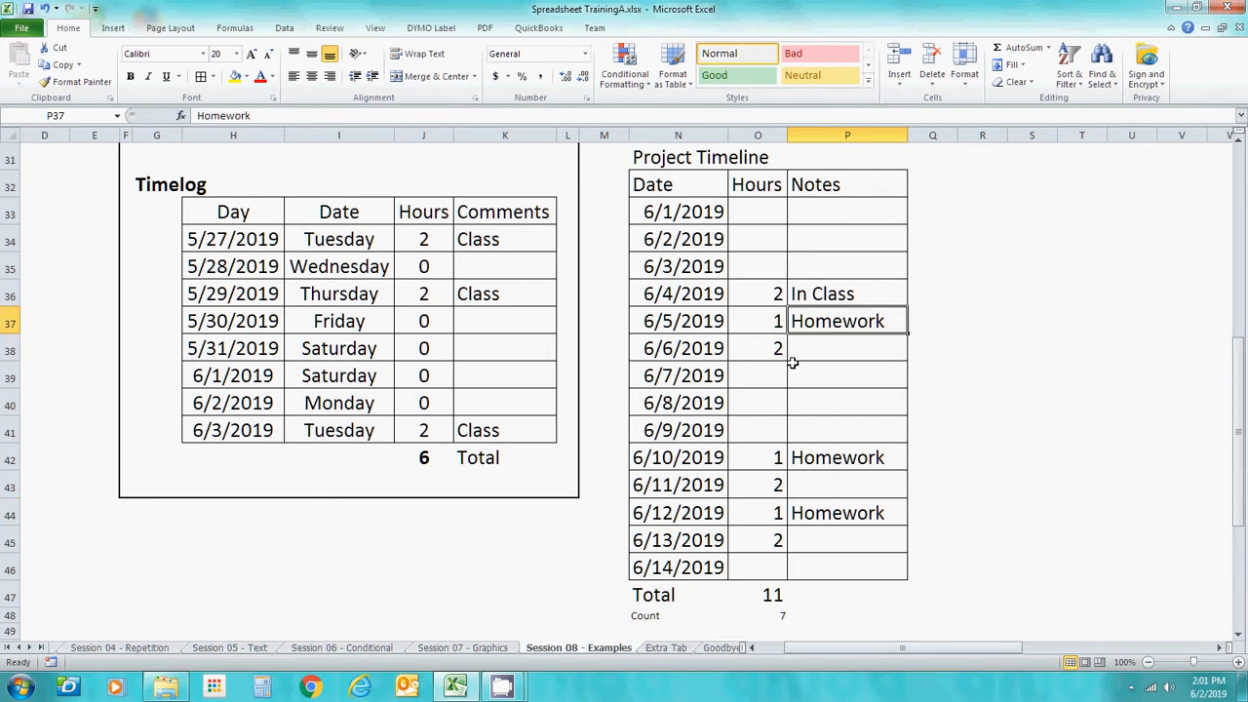
pyautogui.press('Down')
pyautogui.write('I')
pyautogui.press('Return')
# Step: Enter the note "In Class" for 6/11/2019 in P43 and 6/13/2019 in P45
pyautogui.press('Down')
pyautogui.press('Down')
pyautogui.press('Down')
pyautogui.press('Down')
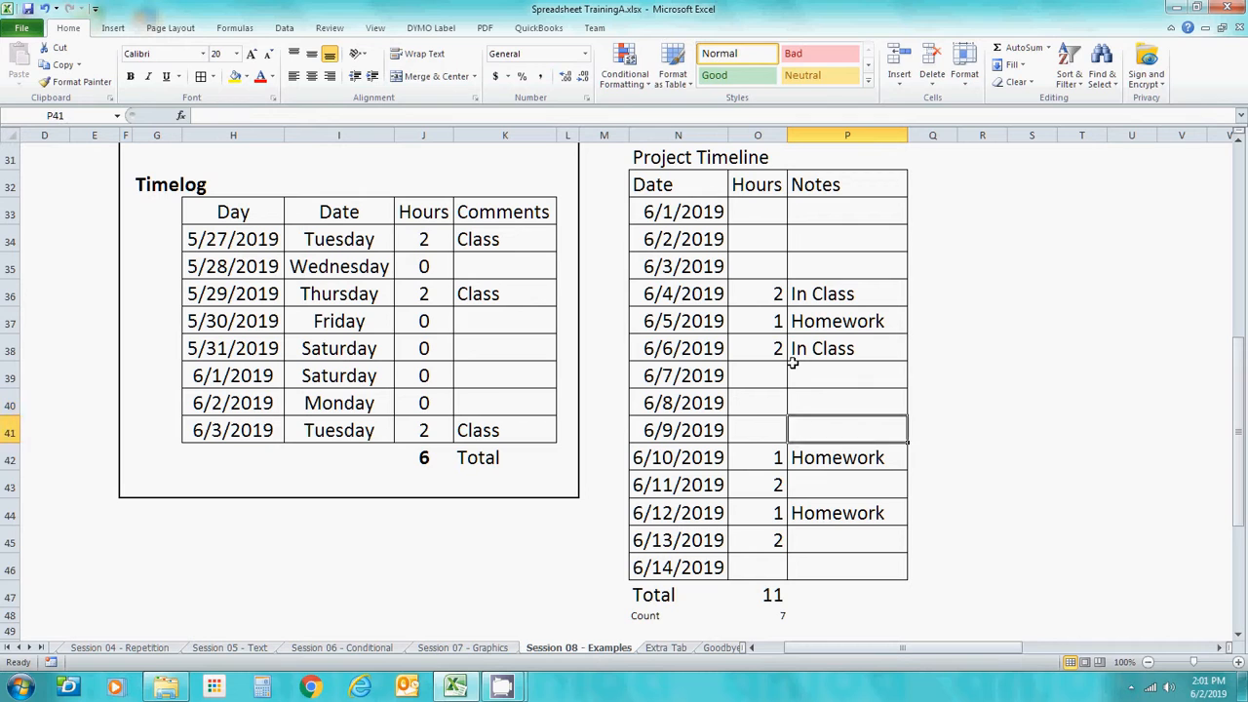
pyautogui.write('In Class')
pyautogui.press('Return')
pyautogui.press('Down')
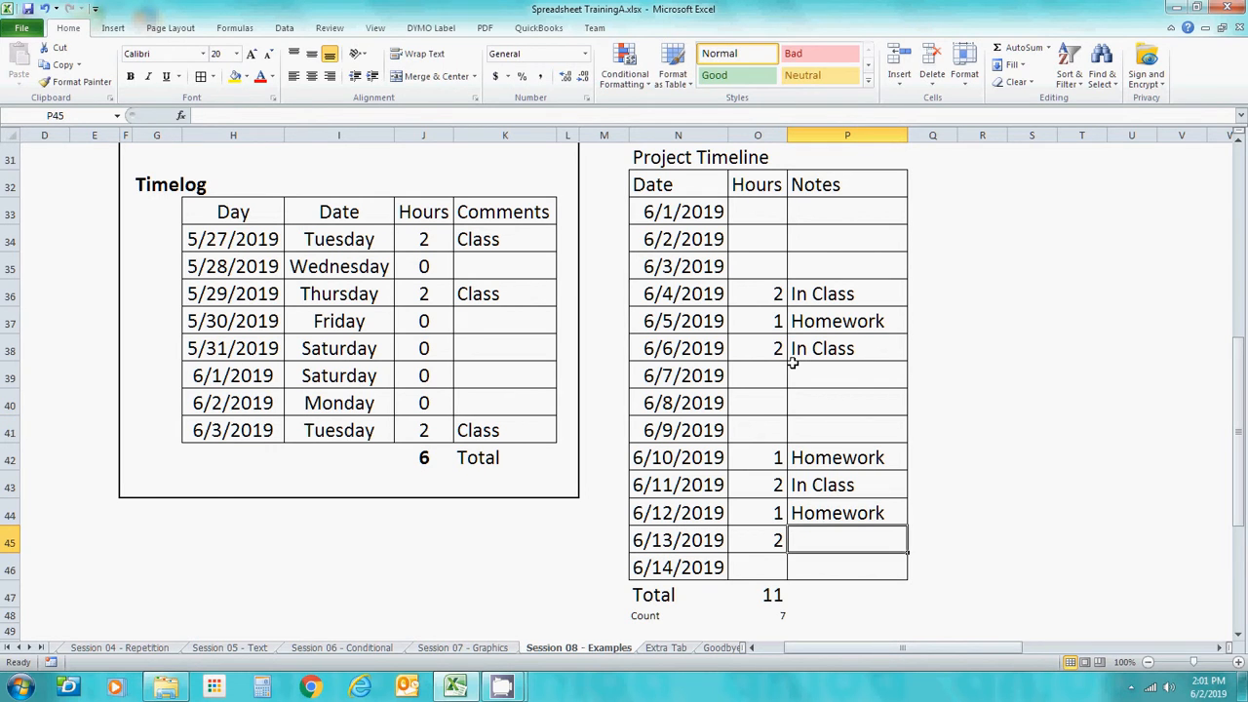
pyautogui.write('I')
pyautogui.press('Return')
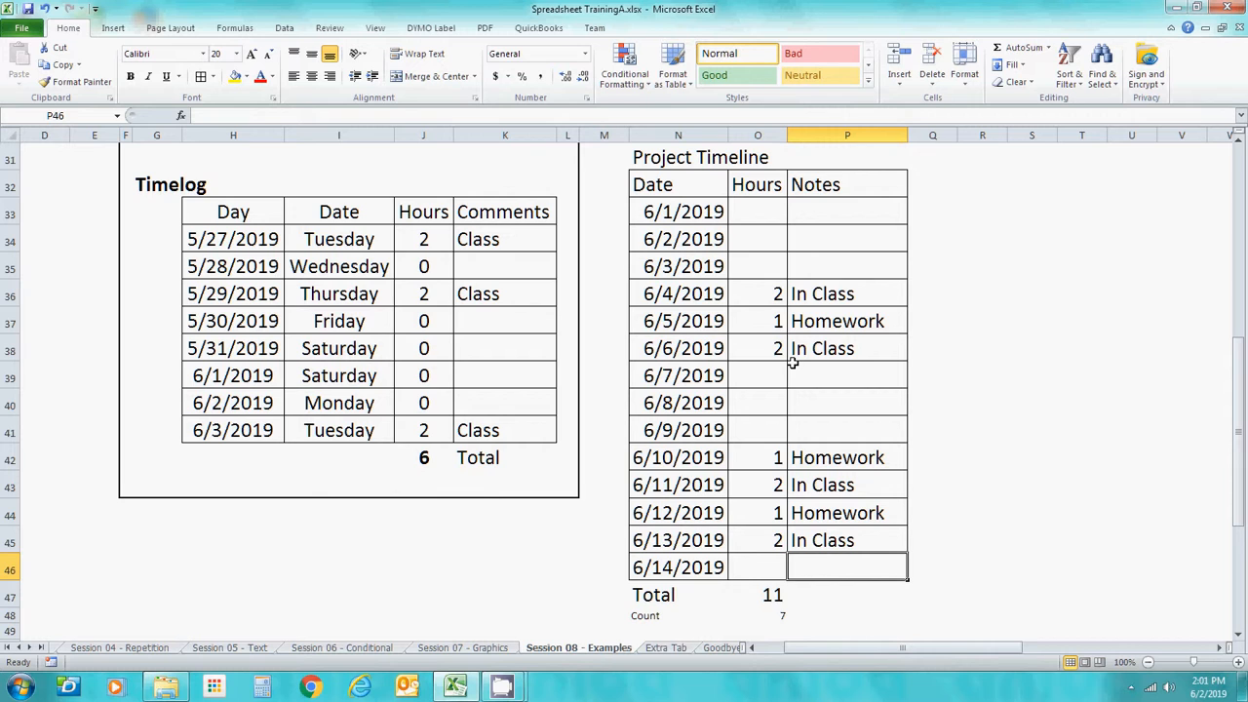
# Step: Insert 12 blank rows above the 6/14/2019 row, at rows 46 to 57
pyautogui.click(8, 568)
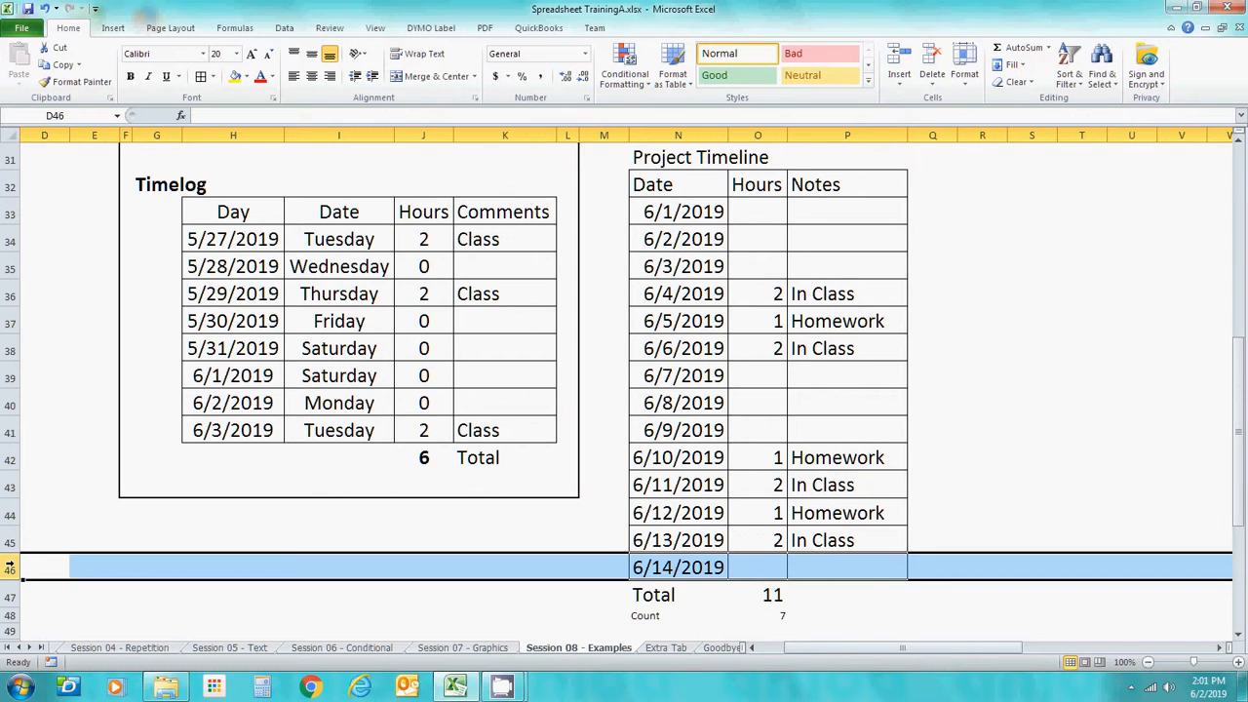
pyautogui.moveTo(9, 567)
pyautogui.mouseDown()
pyautogui.moveTo(8, 633)
pyautogui.moveTo(8, 561)
pyautogui.mouseUp()
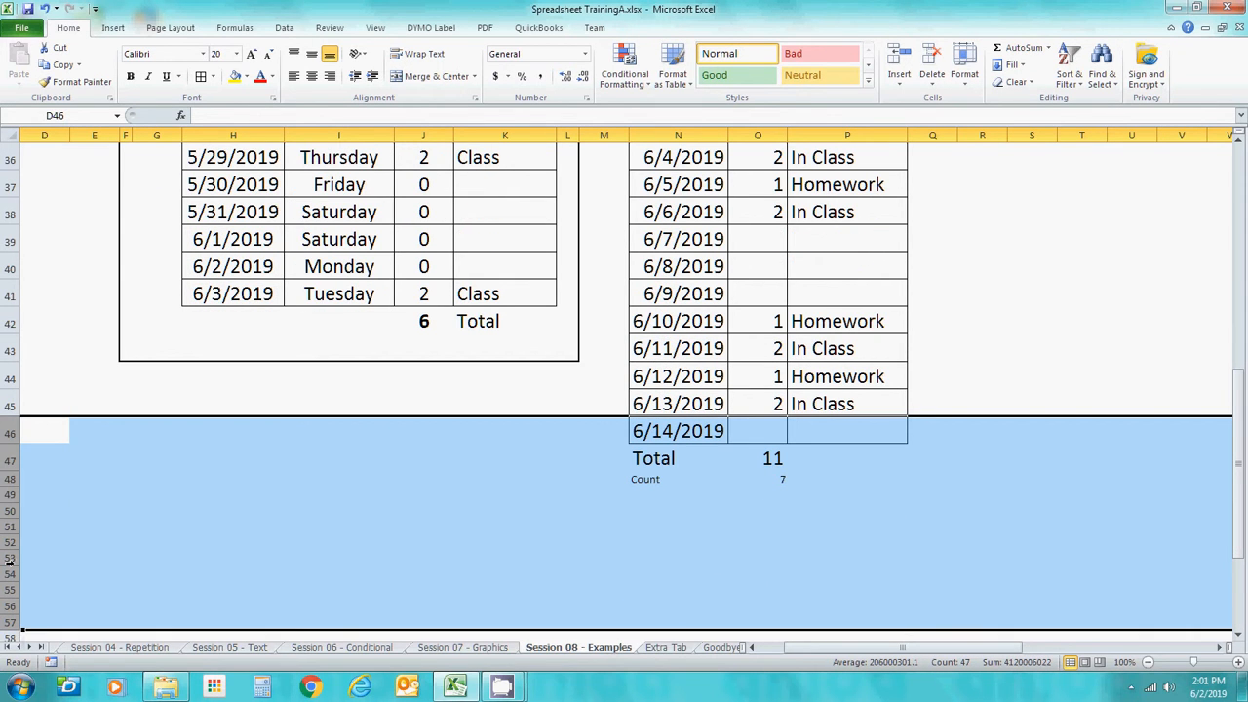
pyautogui.rightClick(10, 434)
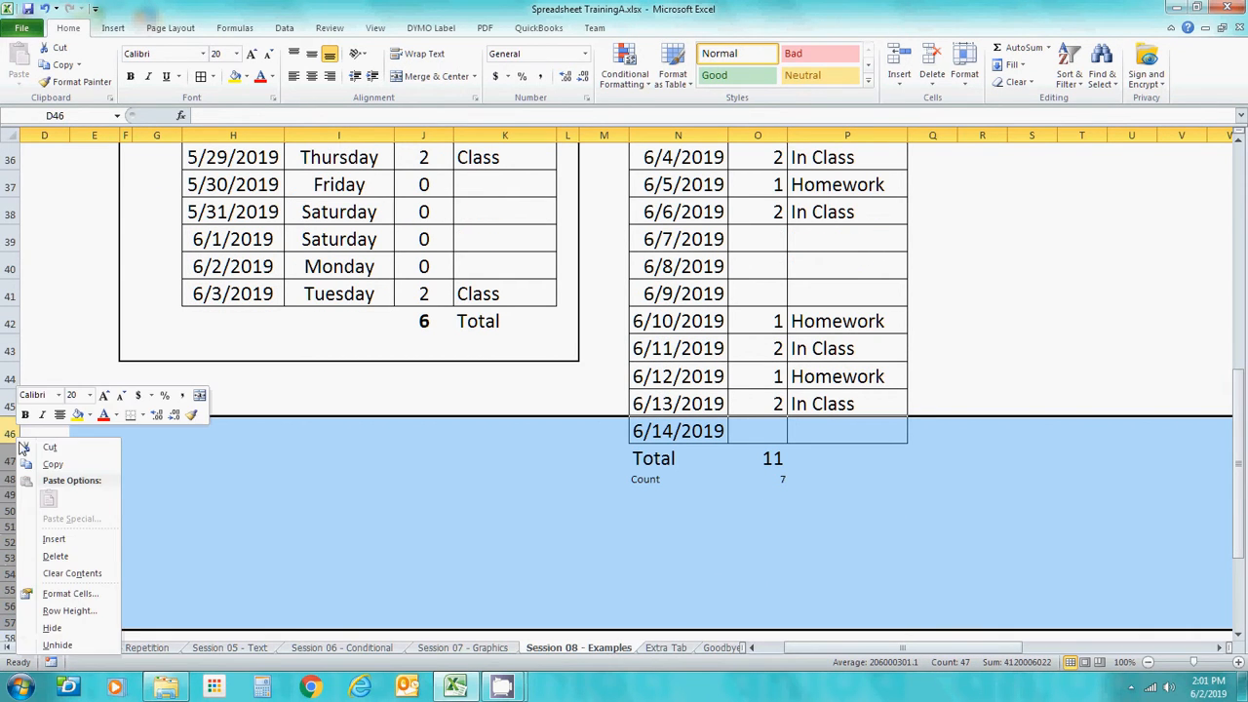
pyautogui.click(68, 556)
pyautogui.click(78, 542)
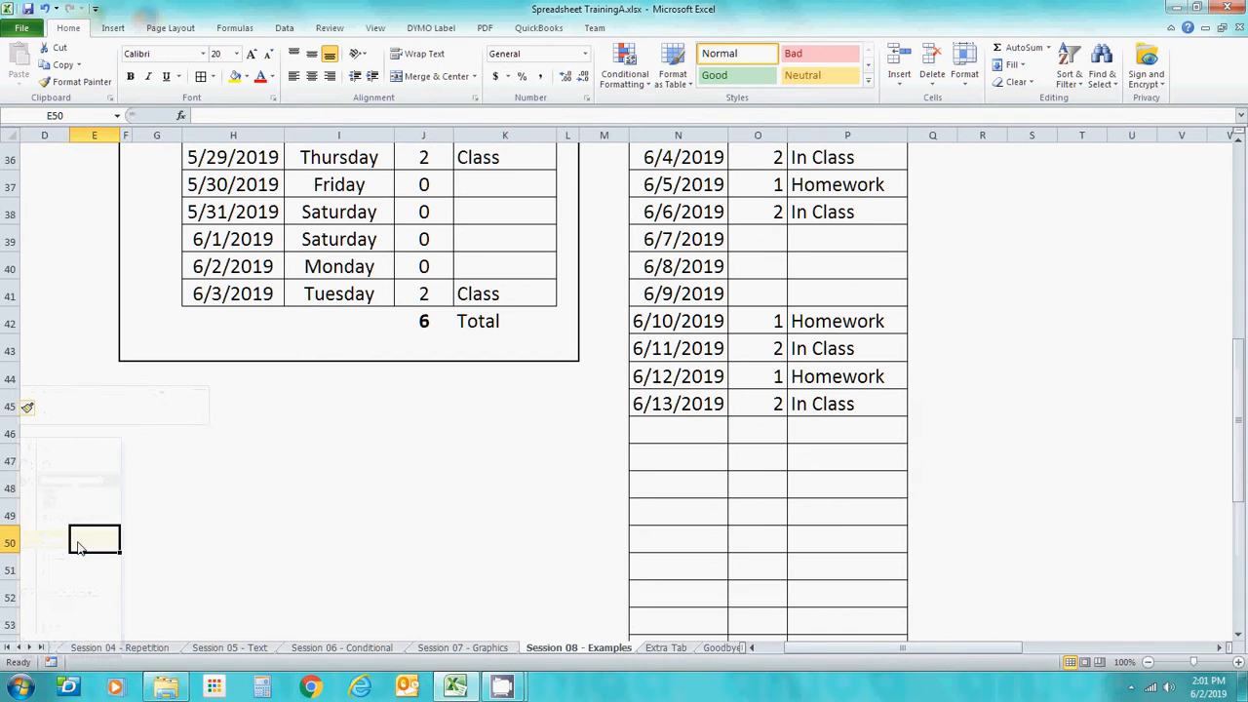
# Step: Fill N45:N58 with a daily date series running from 6/13/2019 to 6/26/2019
pyautogui.click(602, 512)
pyautogui.press('Down')
pyautogui.press('Down')
pyautogui.press('Down')
pyautogui.press('Down')
pyautogui.press('Down')
pyautogui.press('Down')
pyautogui.press('Down')
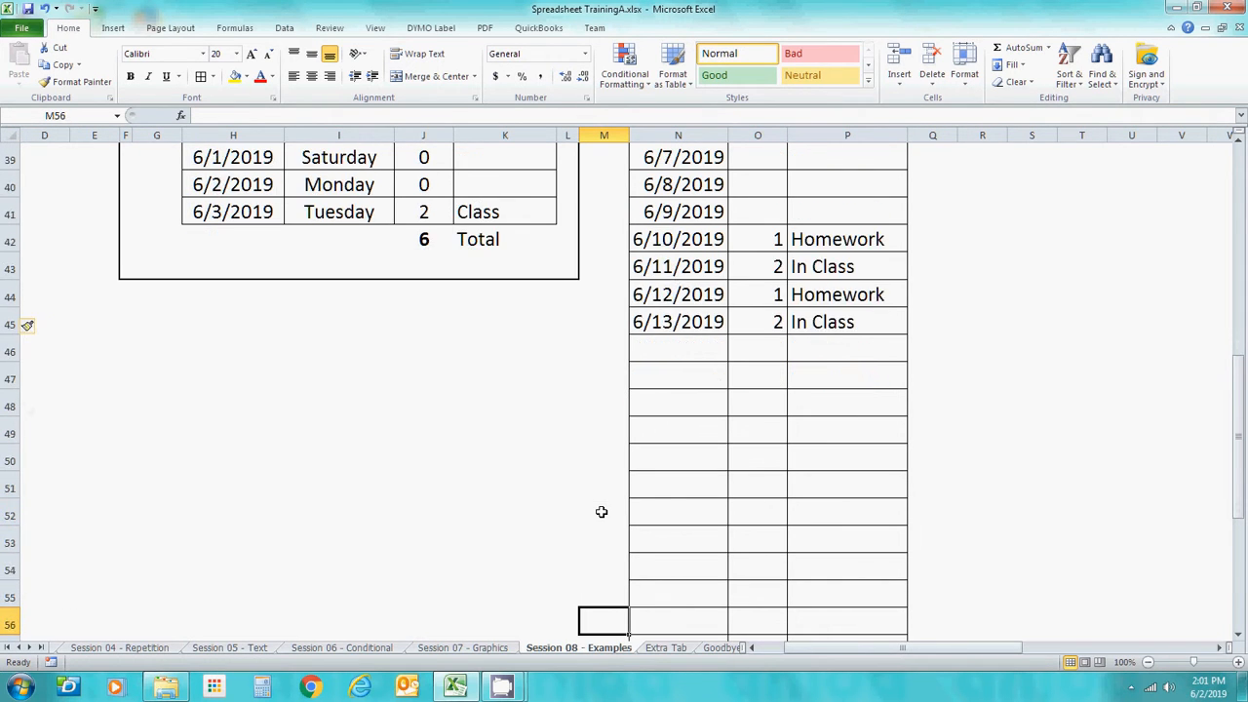
pyautogui.press('Down')
pyautogui.press('Down')
pyautogui.press('Down')
pyautogui.press('Up')
pyautogui.press('Up')
pyautogui.press('Up')
pyautogui.press('Up')
pyautogui.press('Up')
pyautogui.press('Up')
pyautogui.press('Up')
pyautogui.press('Up')
pyautogui.press('Up')
pyautogui.press('Up')
pyautogui.press('Up')
pyautogui.press('Up')
pyautogui.press('Up')
pyautogui.press('Up')
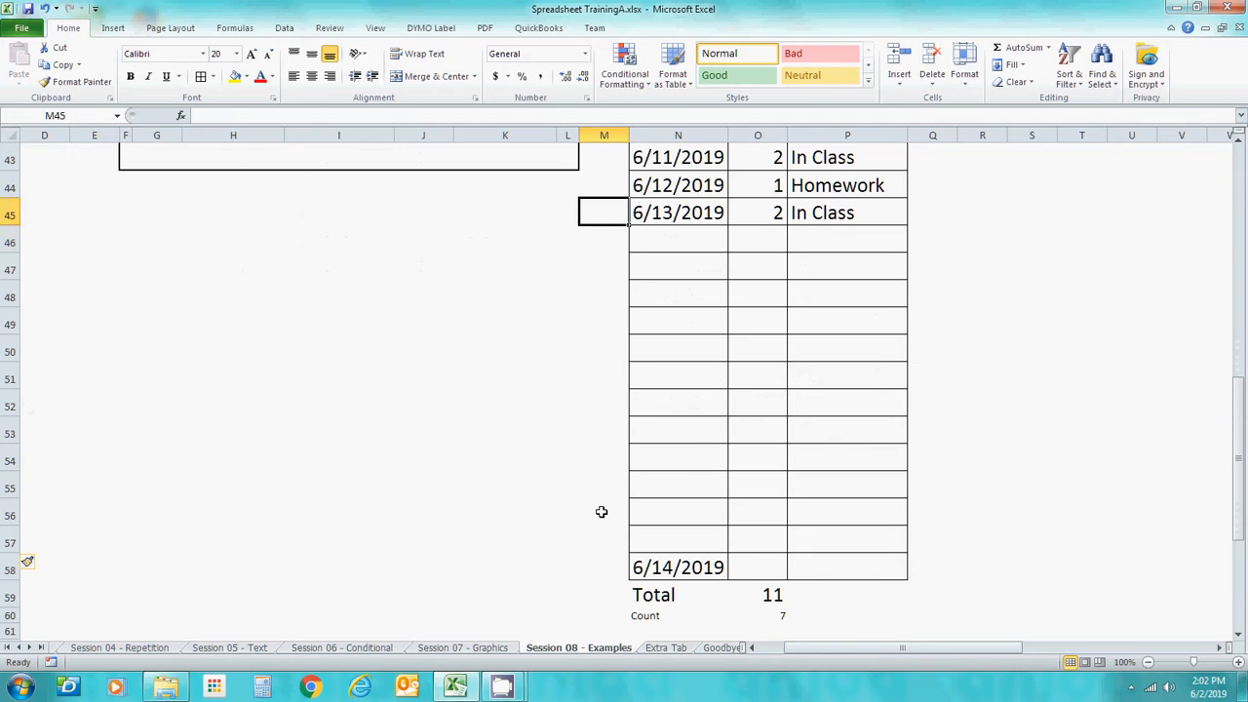
pyautogui.press('Right')
pyautogui.hotkey('shift', 'Down')
pyautogui.hotkey('shift', 'Down')
pyautogui.hotkey('shift', 'Down')
pyautogui.hotkey('shift', 'Down')
pyautogui.hotkey('shift', 'Down')
pyautogui.hotkey('shift', 'Down')
pyautogui.hotkey('shift', 'Down')
pyautogui.hotkey('shift', 'Down')
pyautogui.hotkey('shift', 'Down')
pyautogui.hotkey('shift', 'Down')
pyautogui.hotkey('shift', 'Down')
pyautogui.hotkey('shift', 'Down')
pyautogui.hotkey('shift', 'Down')
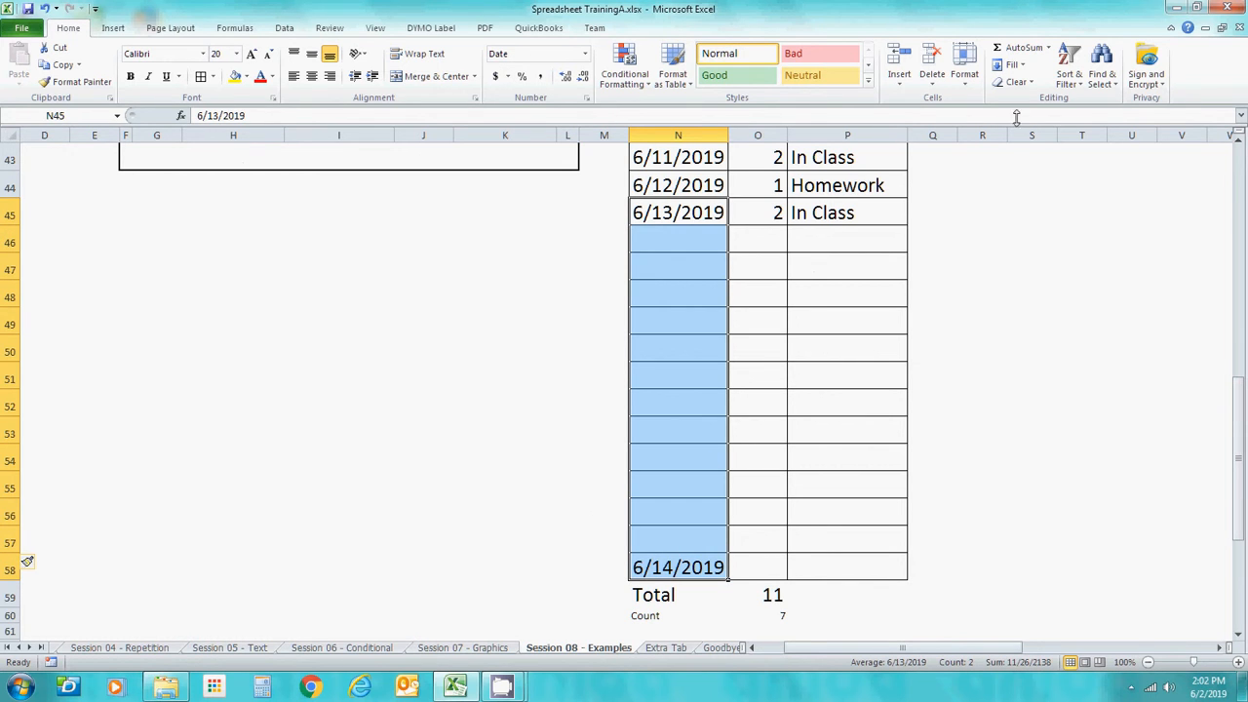
pyautogui.click(1024, 64)
pyautogui.click(1029, 171)
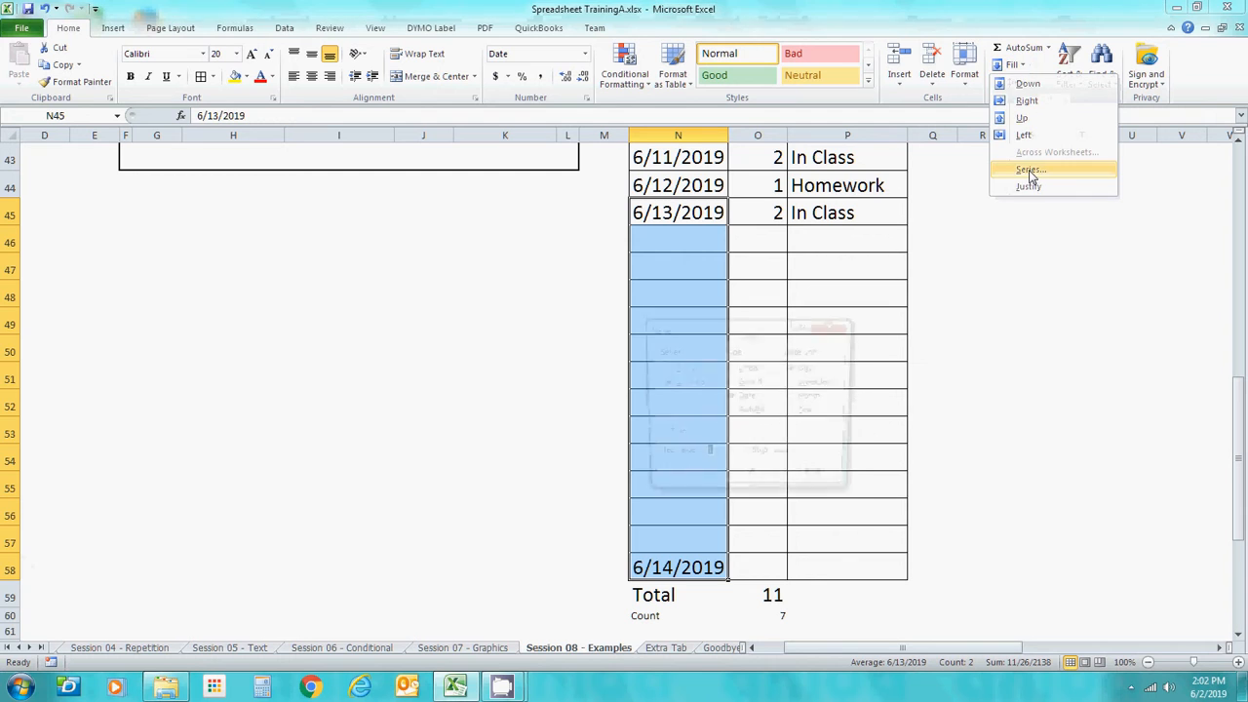
pyautogui.click(749, 477)
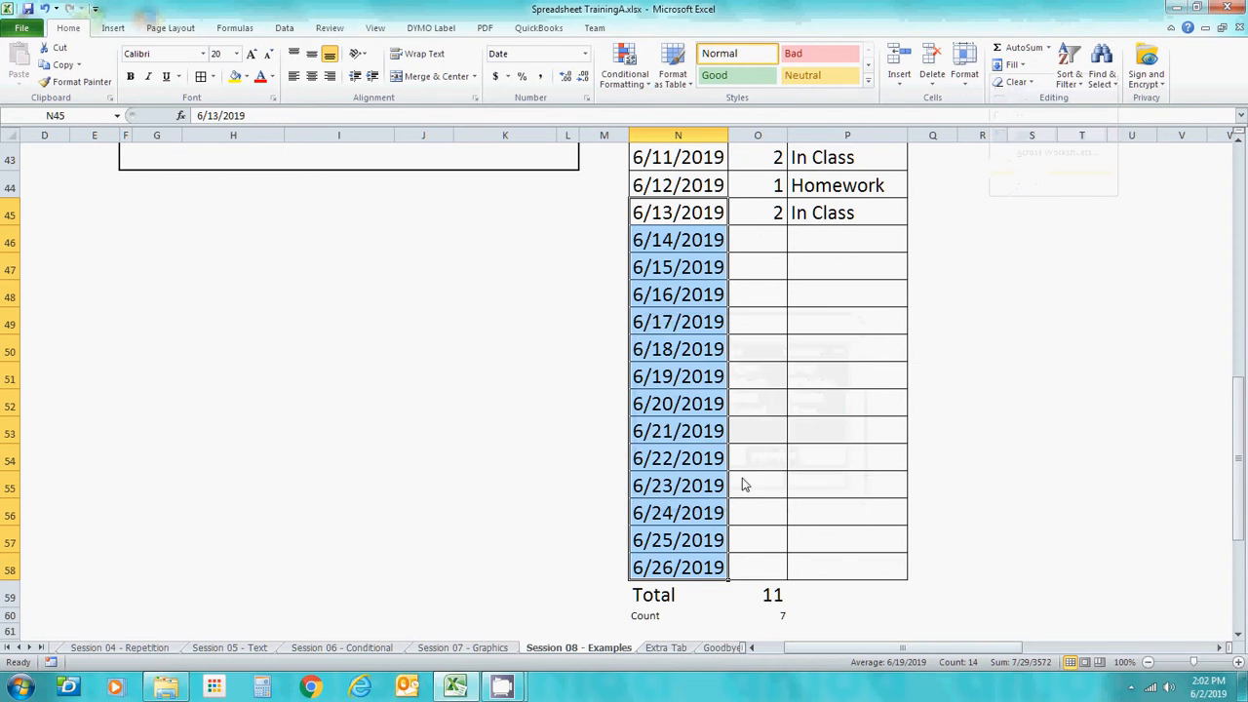
# Step: Enter 2 hours each for 6/18/2019 in O50 and 6/20/2019 in O52 of the timeline
pyautogui.click(778, 366)
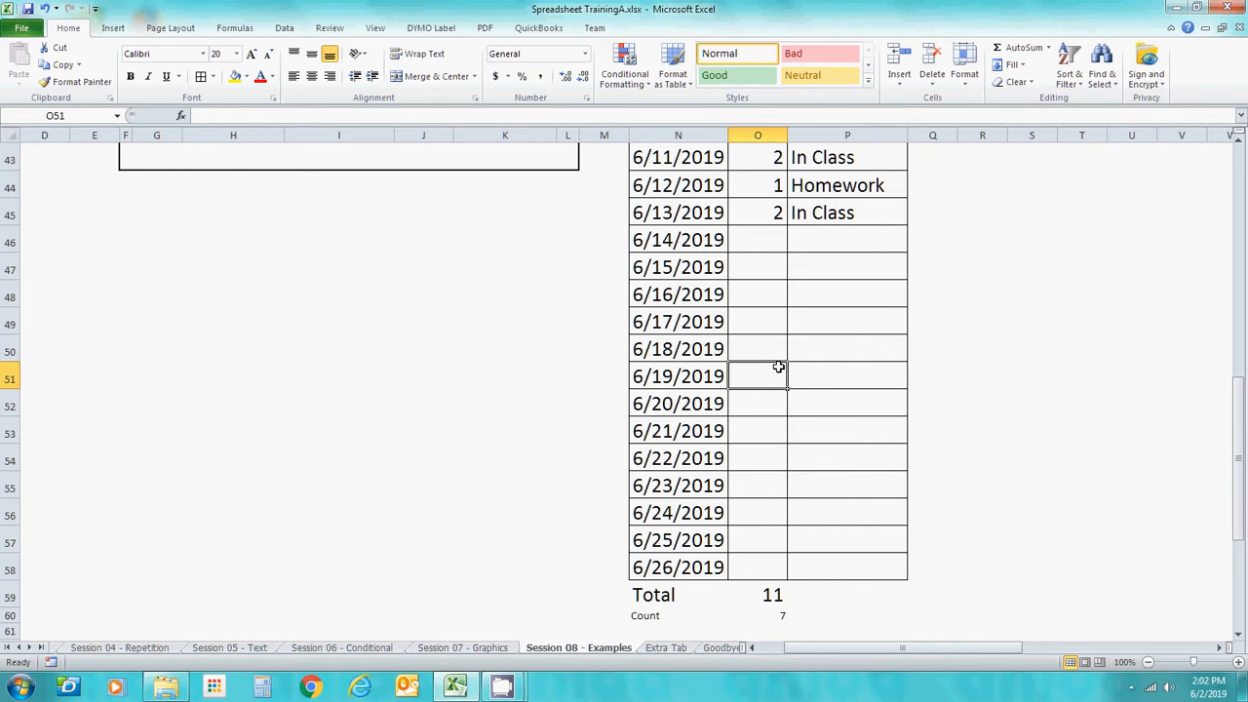
pyautogui.press('Up')
pyautogui.press('Up')
pyautogui.press('Up')
pyautogui.press('Up')
pyautogui.press('Up')
pyautogui.press('Down')
pyautogui.press('Down')
pyautogui.press('Down')
pyautogui.press('Down')
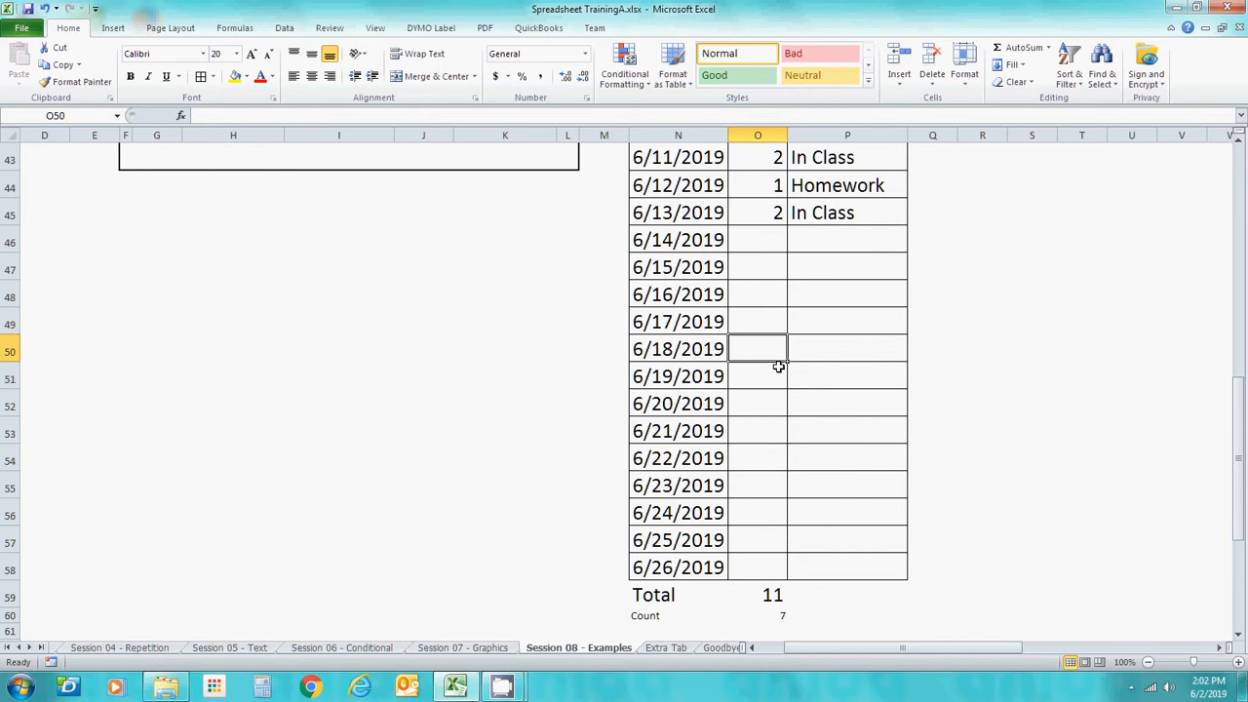
pyautogui.write('2')
pyautogui.press('Down')
pyautogui.press('Down')
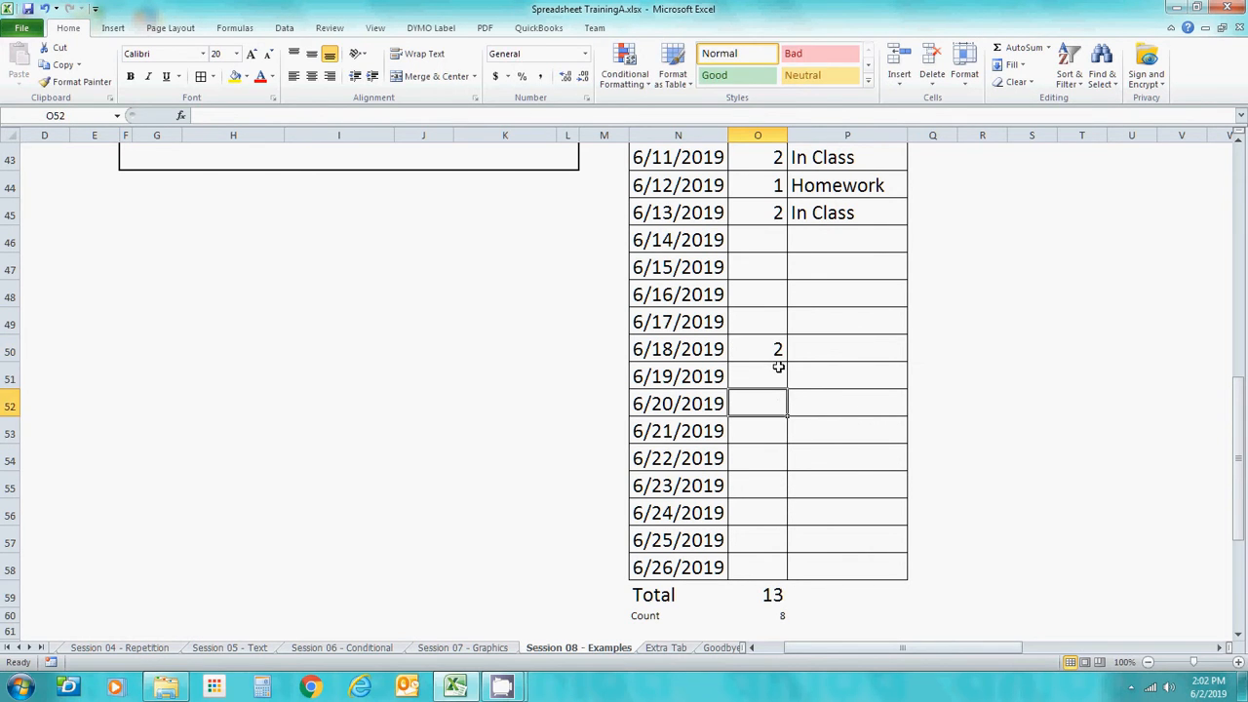
pyautogui.write('2')
pyautogui.press('Down')
# Step: Enter 2 hours for 6/25/2019 in O57, then select the Total formula in O59
pyautogui.press('Down')
pyautogui.press('Down')
pyautogui.press('Down')
pyautogui.press('Down')
pyautogui.press('Down')
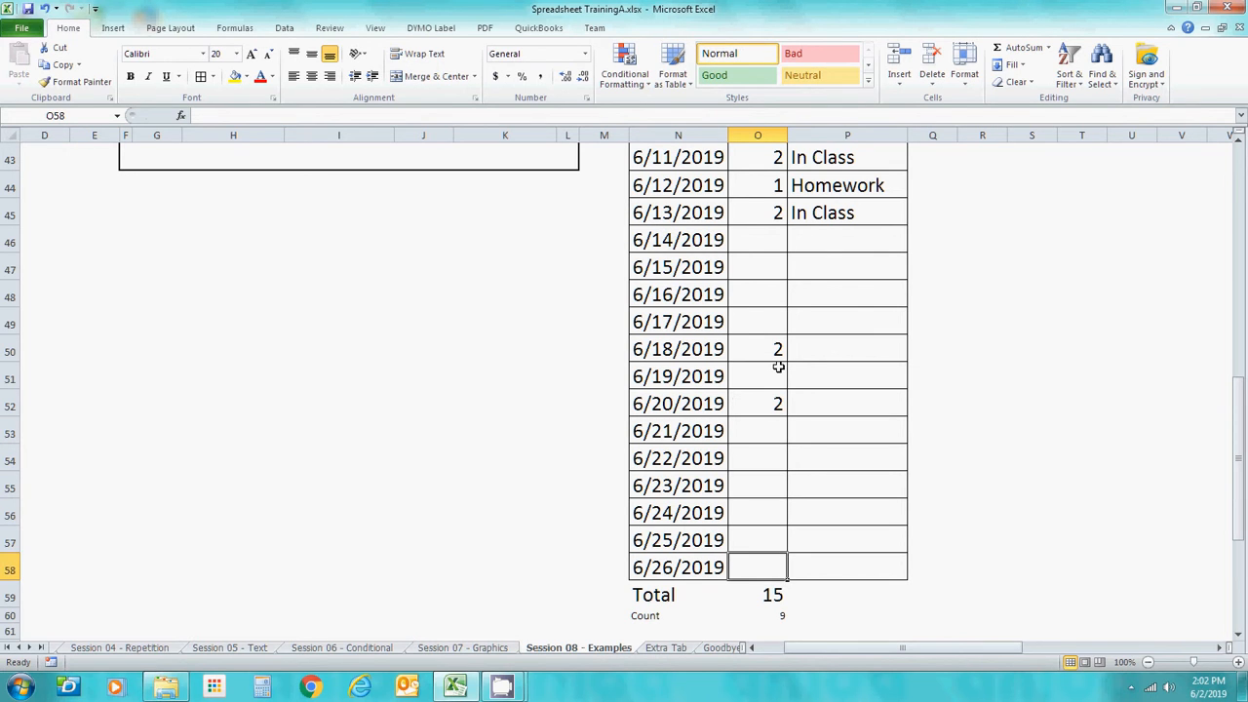
pyautogui.press('Up')
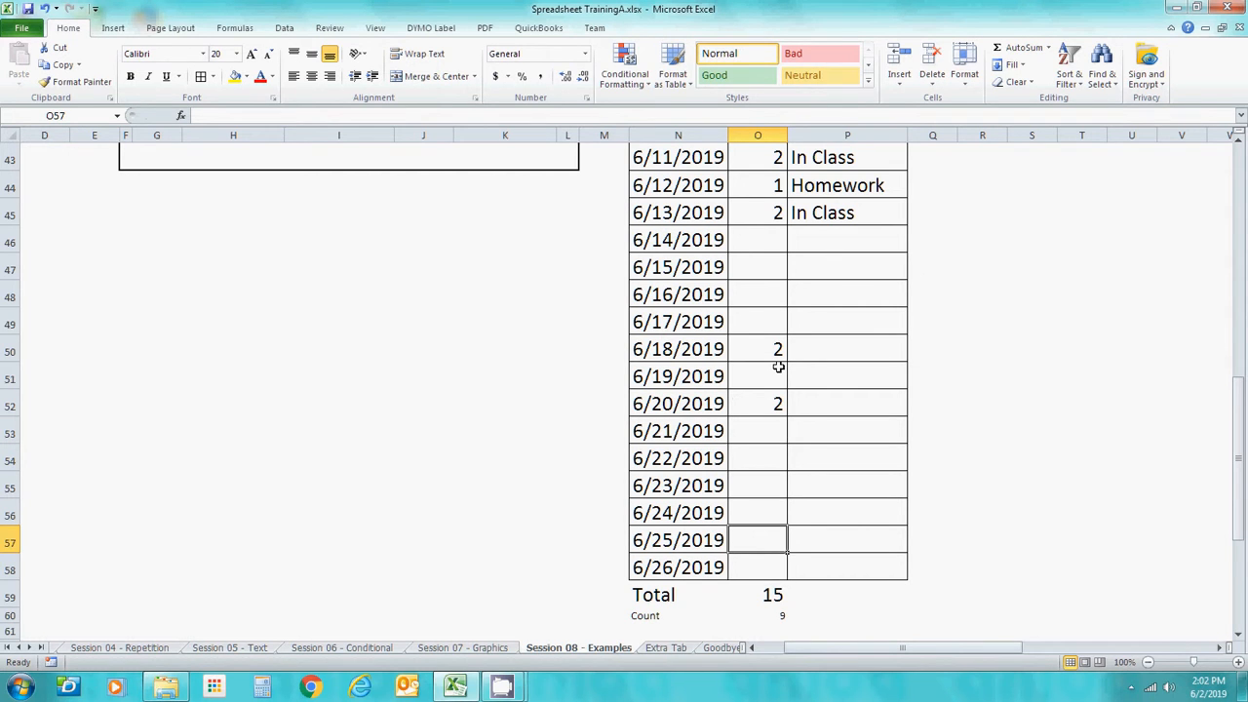
pyautogui.write('2')
pyautogui.press('Down')
pyautogui.press('Down')
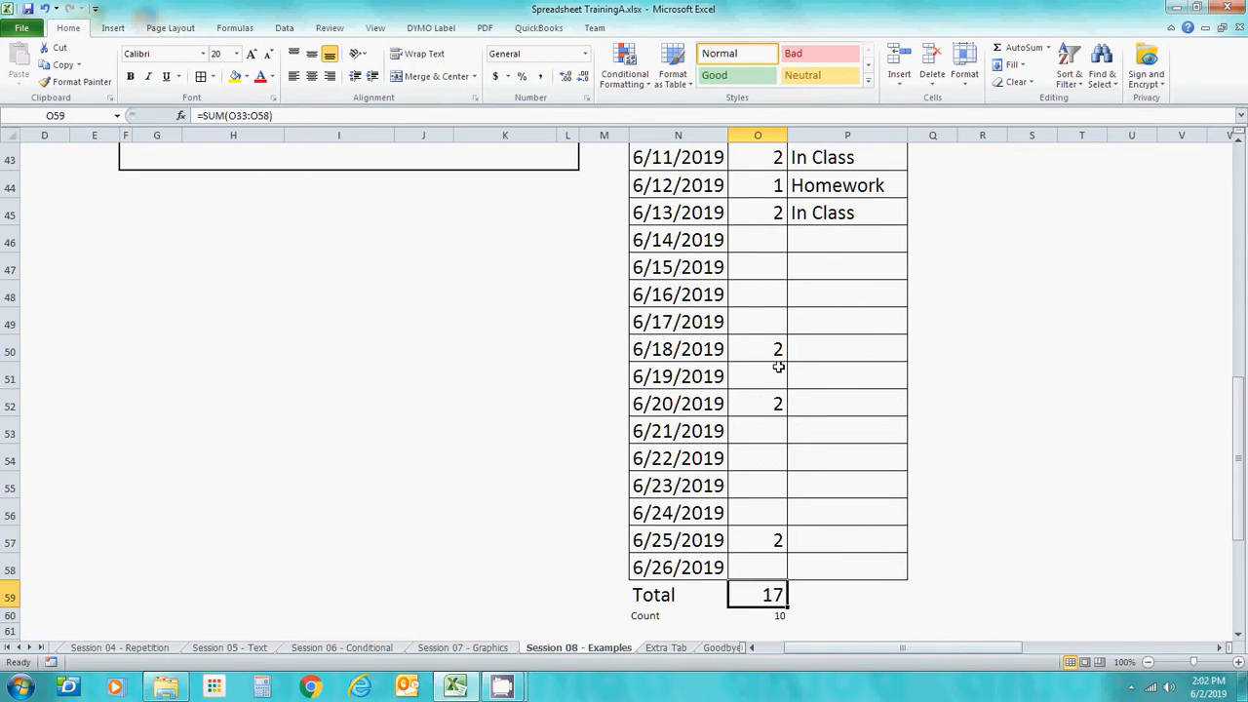
# Step: Insert five blank rows above the Total row, at rows 59 to 63
pyautogui.click(7, 594)
pyautogui.moveTo(7, 595)
pyautogui.mouseDown()
pyautogui.moveTo(9, 633)
pyautogui.moveTo(8, 609)
pyautogui.mouseUp()
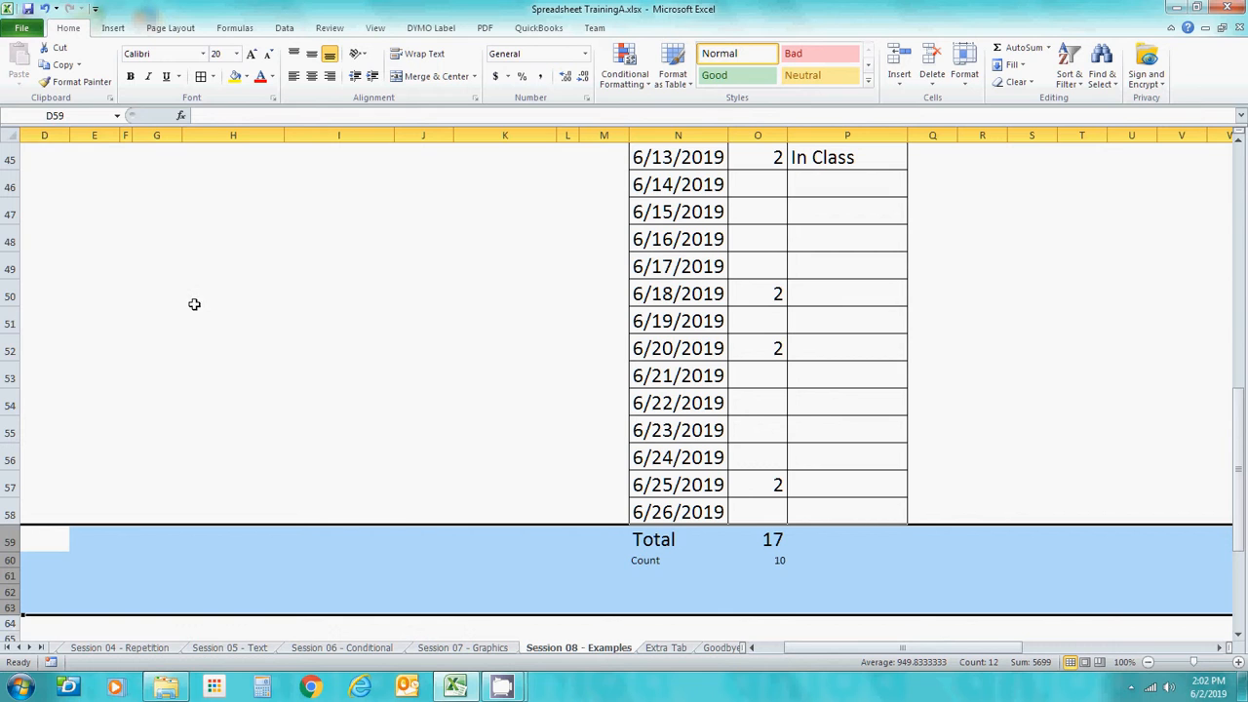
pyautogui.rightClick(5, 538)
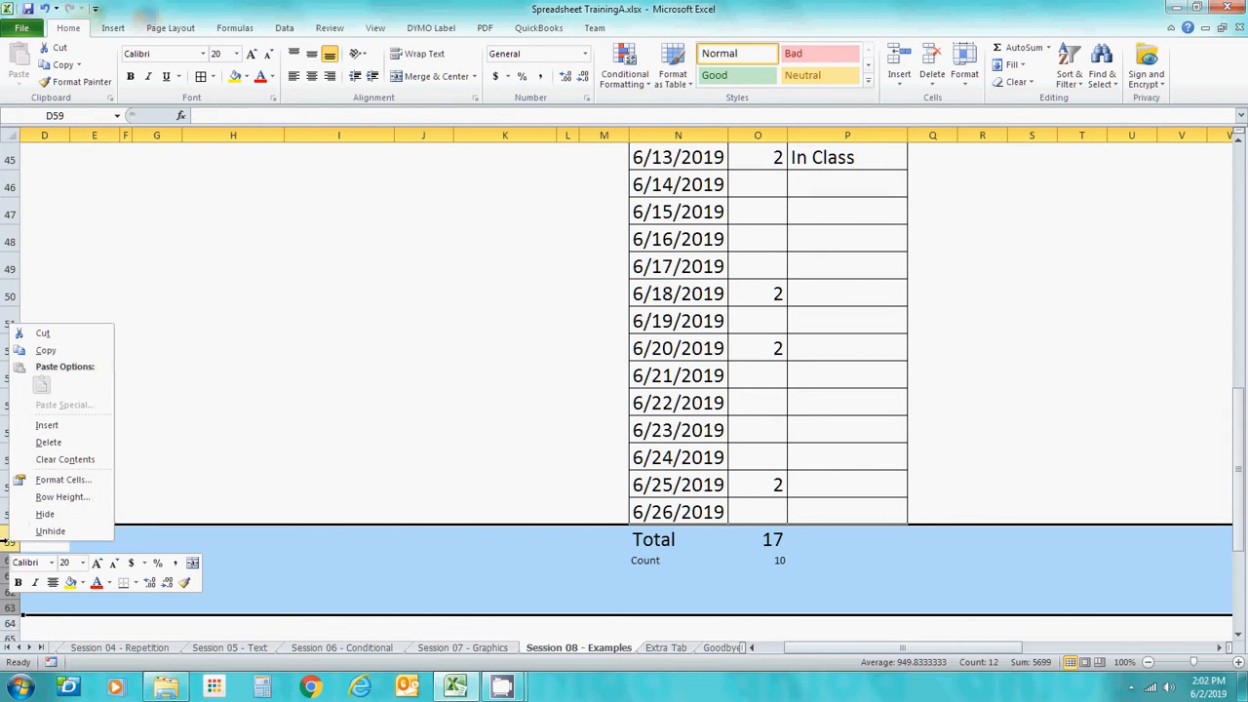
pyautogui.click(64, 429)
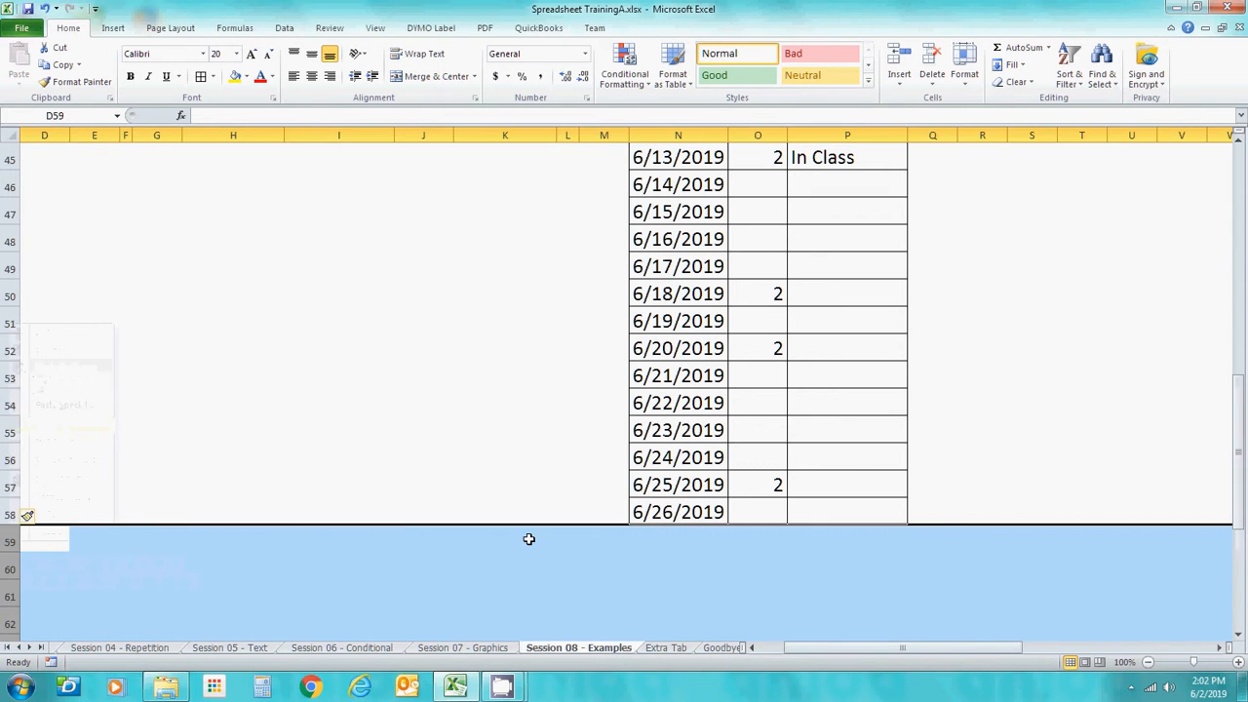
# Step: Fill N58:N63 with a daily date series continuing from 6/26/2019 through 7/1/2019
pyautogui.click(696, 568)
pyautogui.scroll(-1, 696, 570)
pyautogui.press('Up')
pyautogui.press('Up')
pyautogui.press('Up')
pyautogui.press('Up')
pyautogui.press('Up')
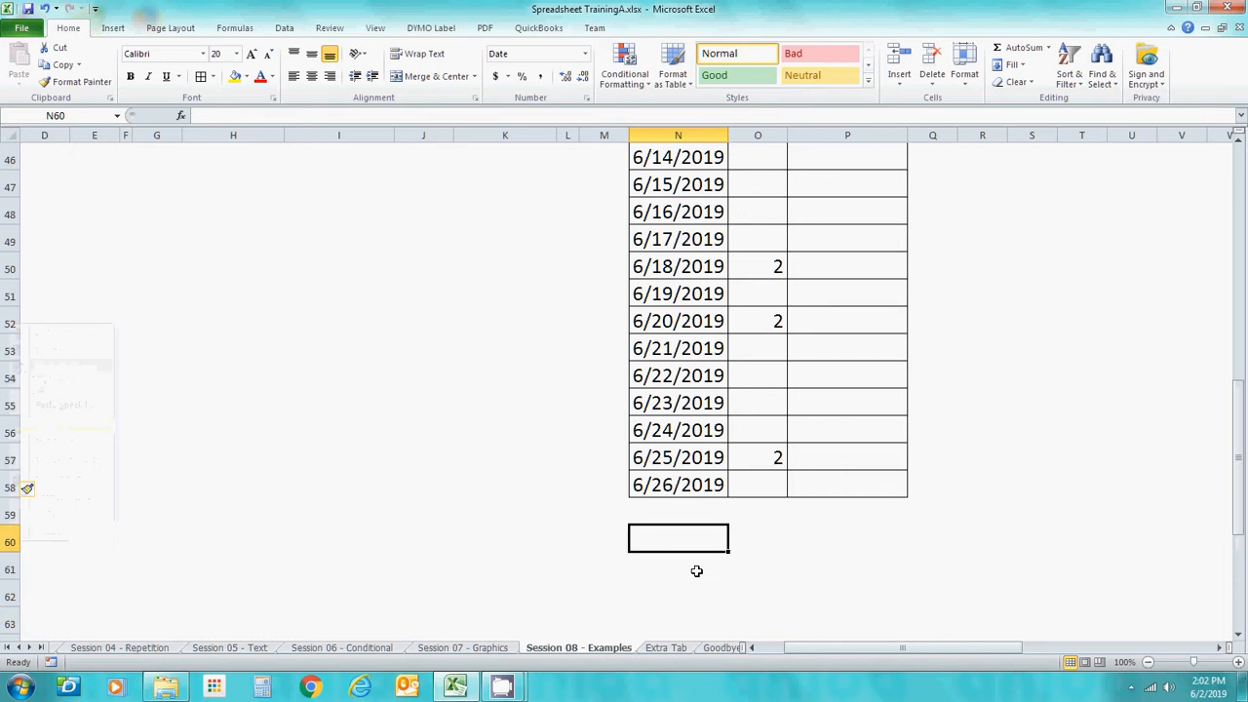
pyautogui.hotkey('shift', 'Down')
pyautogui.hotkey('shift', 'Down')
pyautogui.hotkey('shift', 'Down')
pyautogui.hotkey('shift', 'Down')
pyautogui.hotkey('shift', 'Down')
pyautogui.hotkey('shift', 'Down')
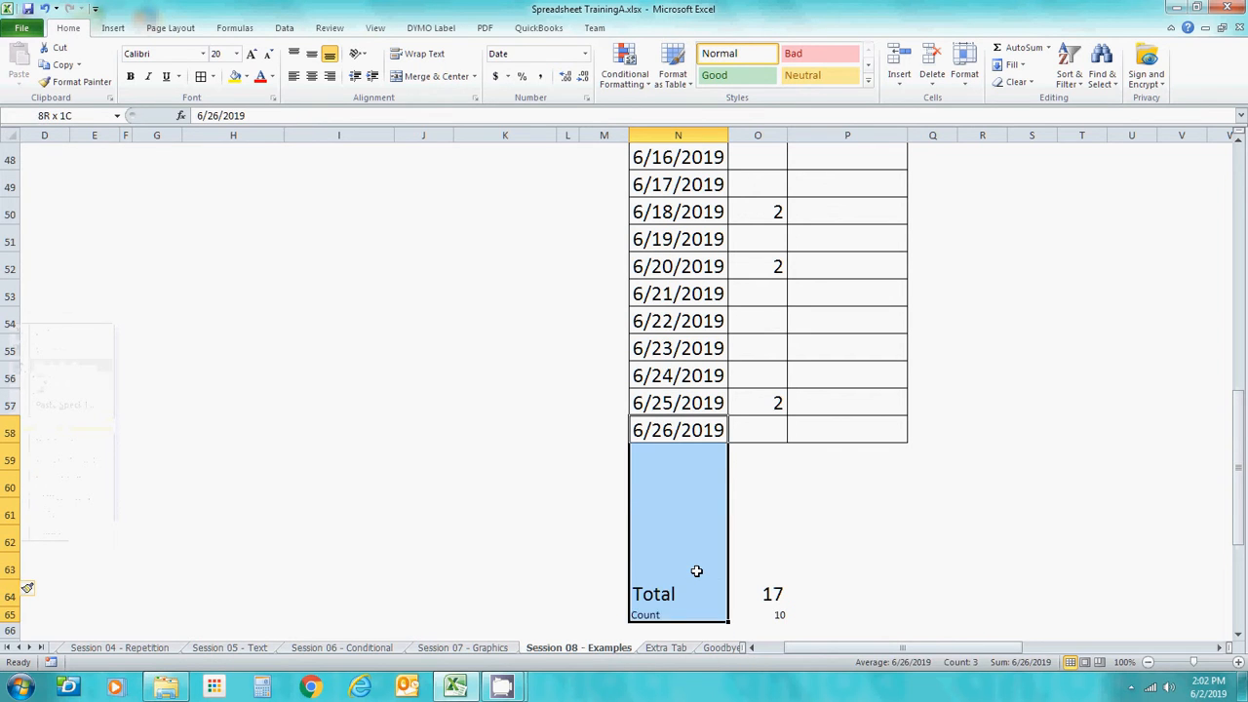
pyautogui.hotkey('shift', 'Up')
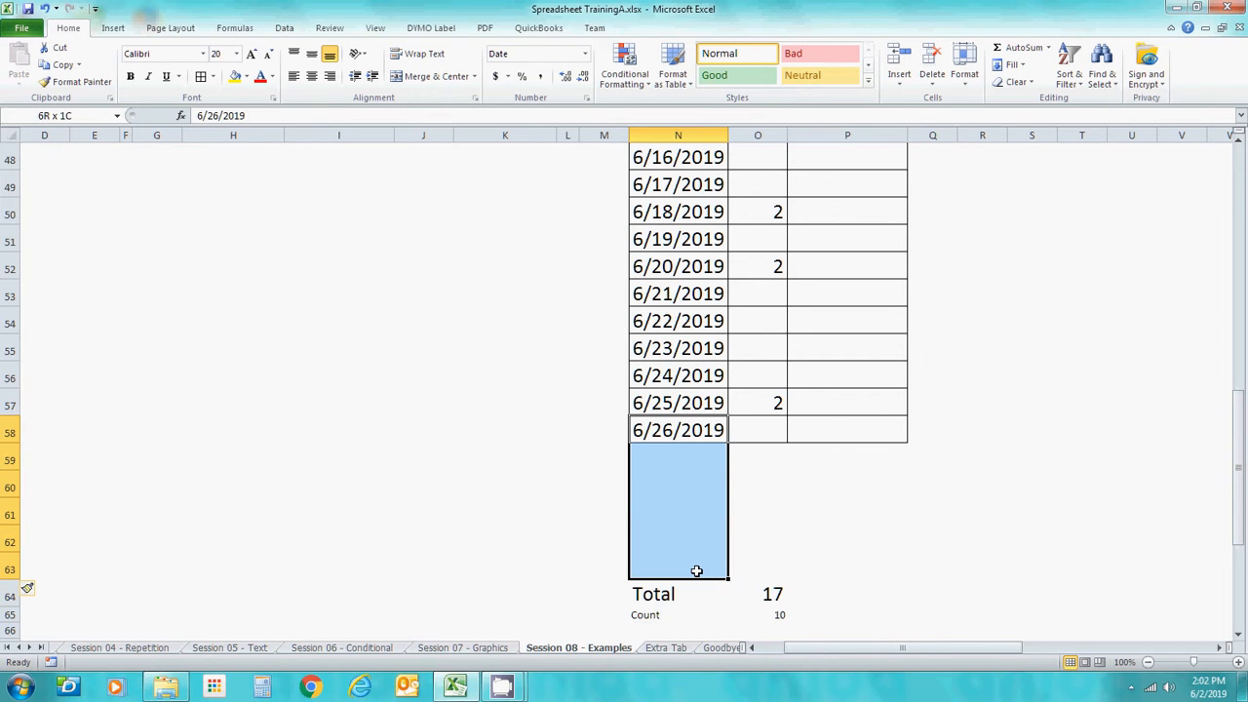
pyautogui.click(1011, 65)
pyautogui.click(1035, 173)
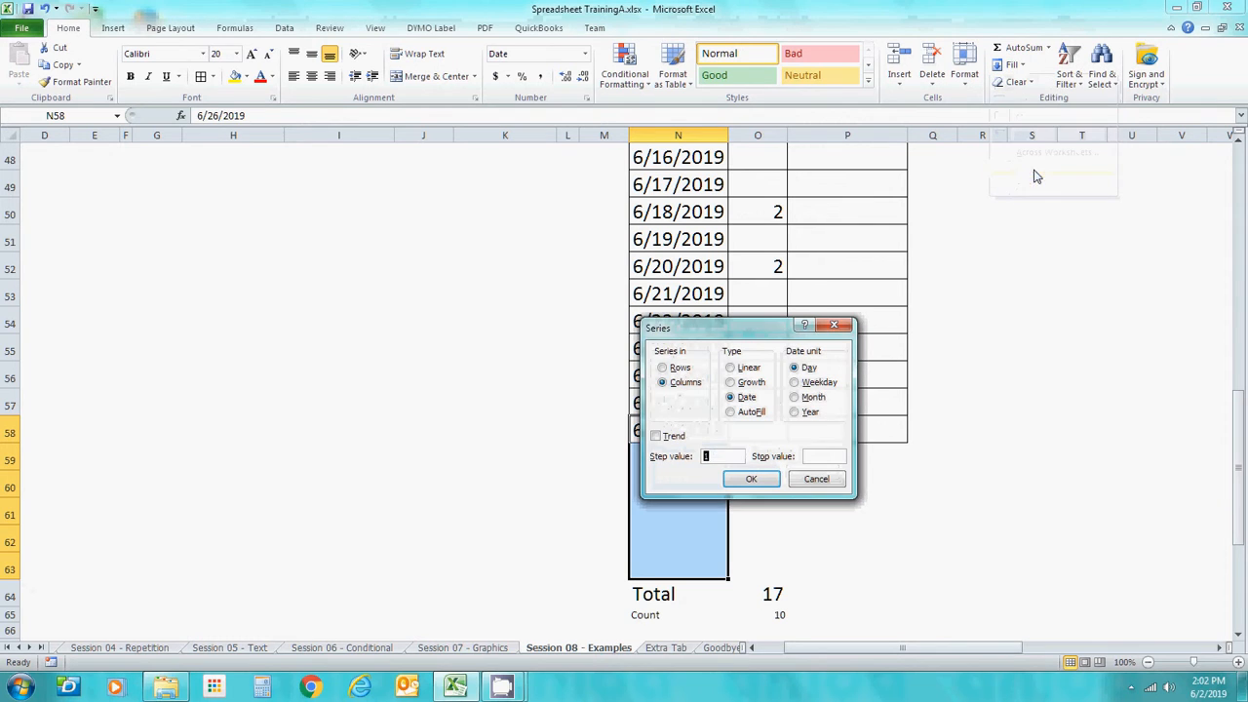
pyautogui.click(750, 481)
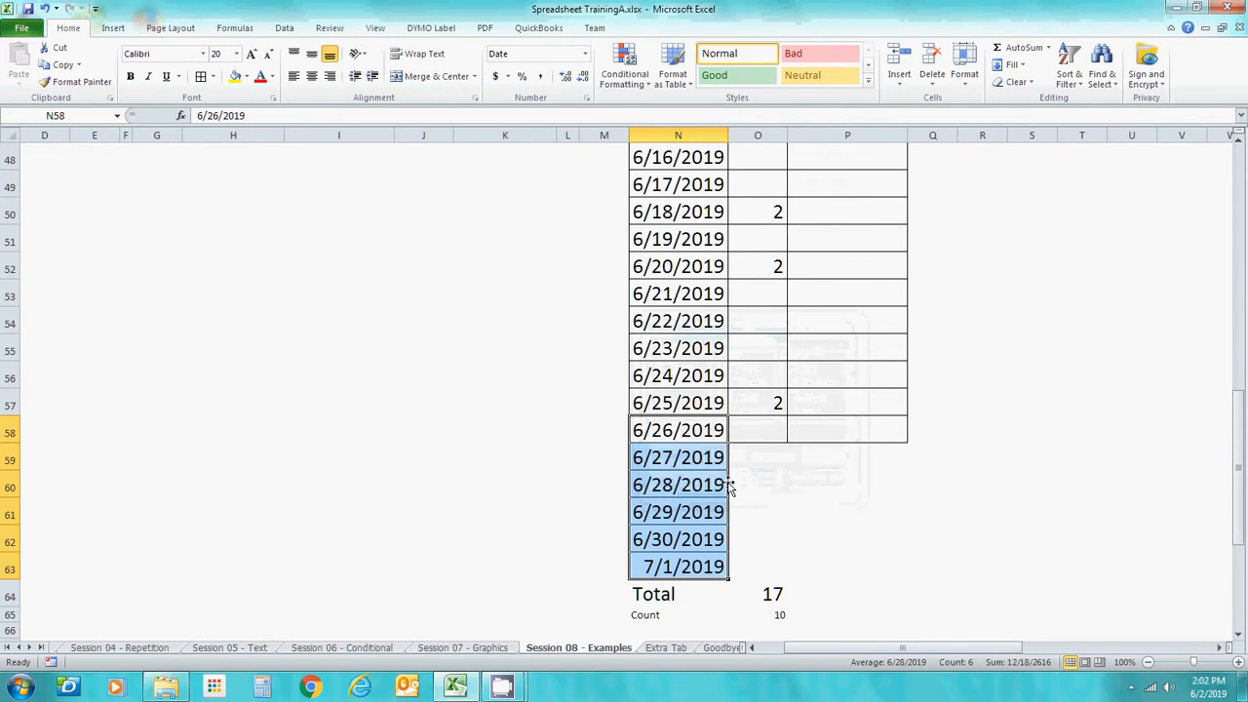
# Step: Enter 2 hours for 6/27/2019 in O59 of the timeline
pyautogui.press('Up')
pyautogui.press('Right')
pyautogui.press('Down')
pyautogui.press('Down')
pyautogui.write('2')
pyautogui.press('Return')
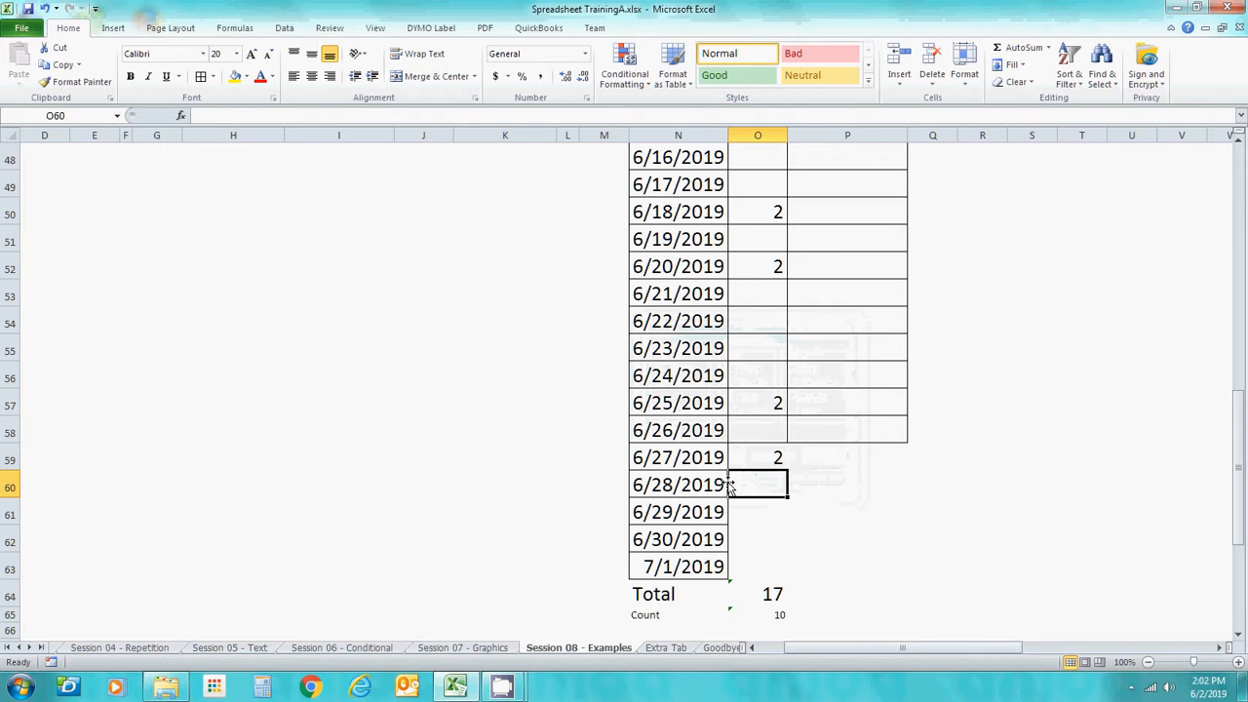
# Step: Extend the Total formula in O64 to cover the new rows, as =SUM(O33:O63)
pyautogui.press('Down')
pyautogui.press('Down')
pyautogui.press('Down')
pyautogui.press('Down')
pyautogui.press('Down')
pyautogui.press('Up')
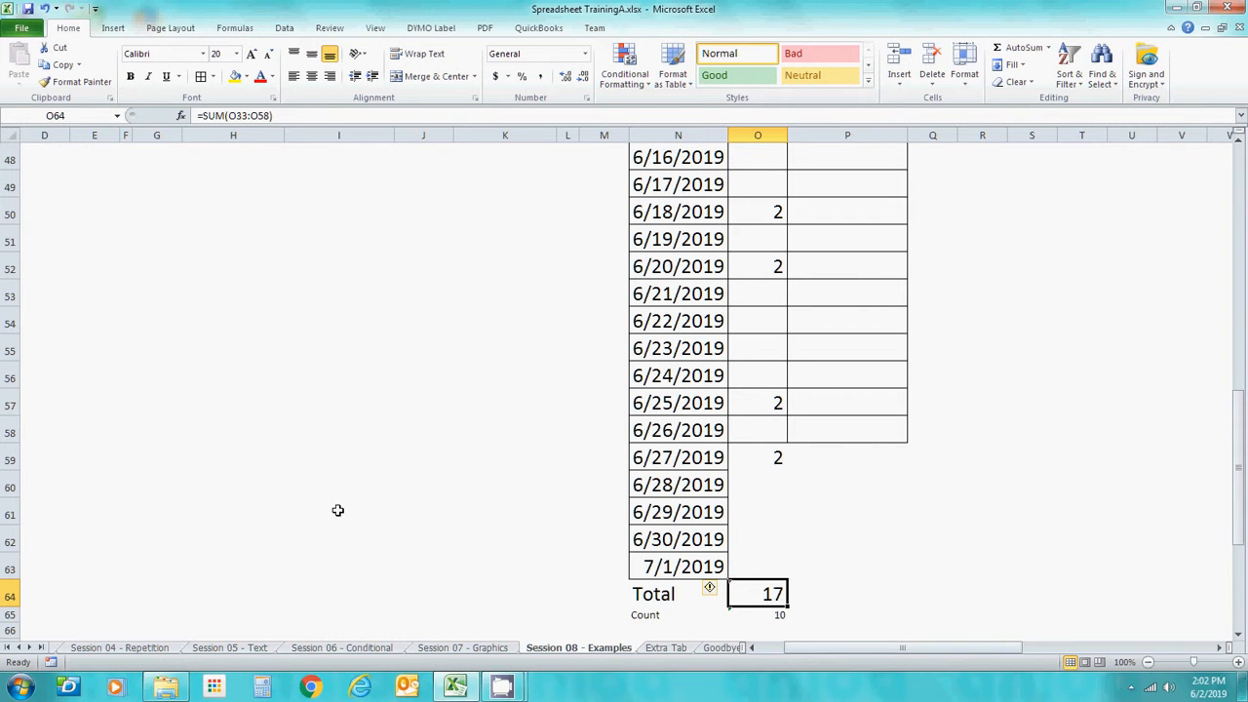
pyautogui.click(270, 115)
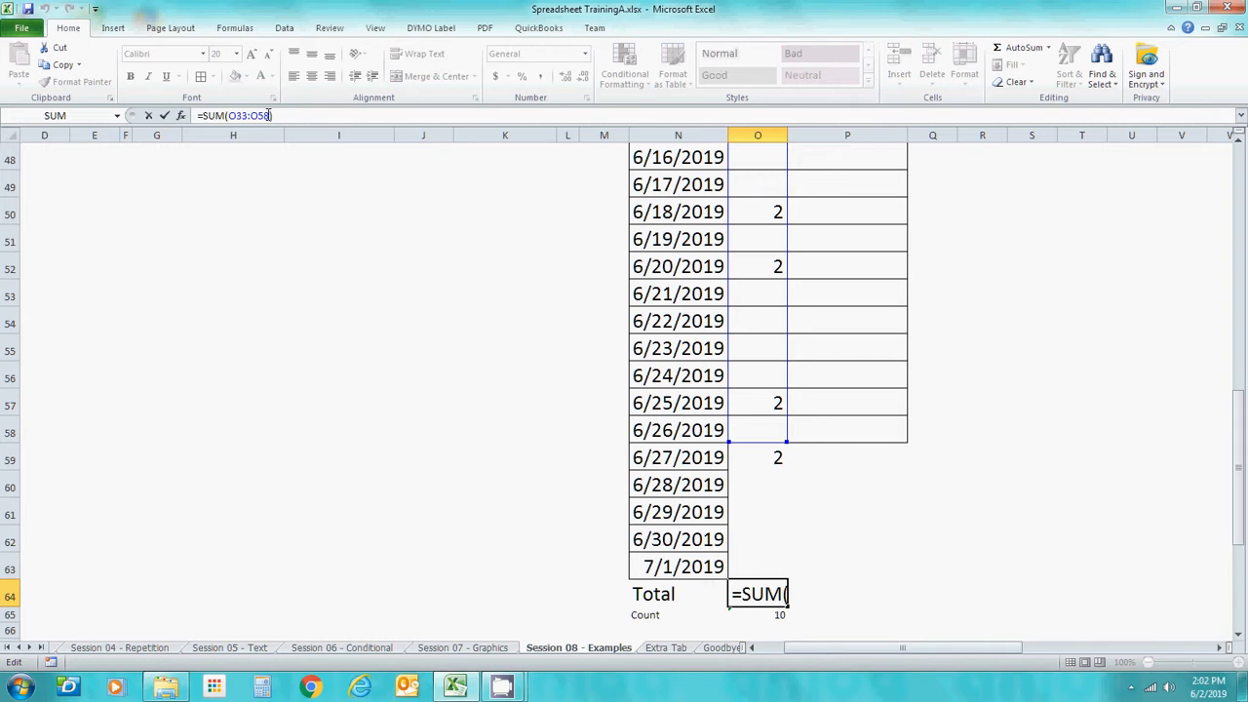
pyautogui.press('BackSpace')
pyautogui.press('BackSpace')
pyautogui.write('63')
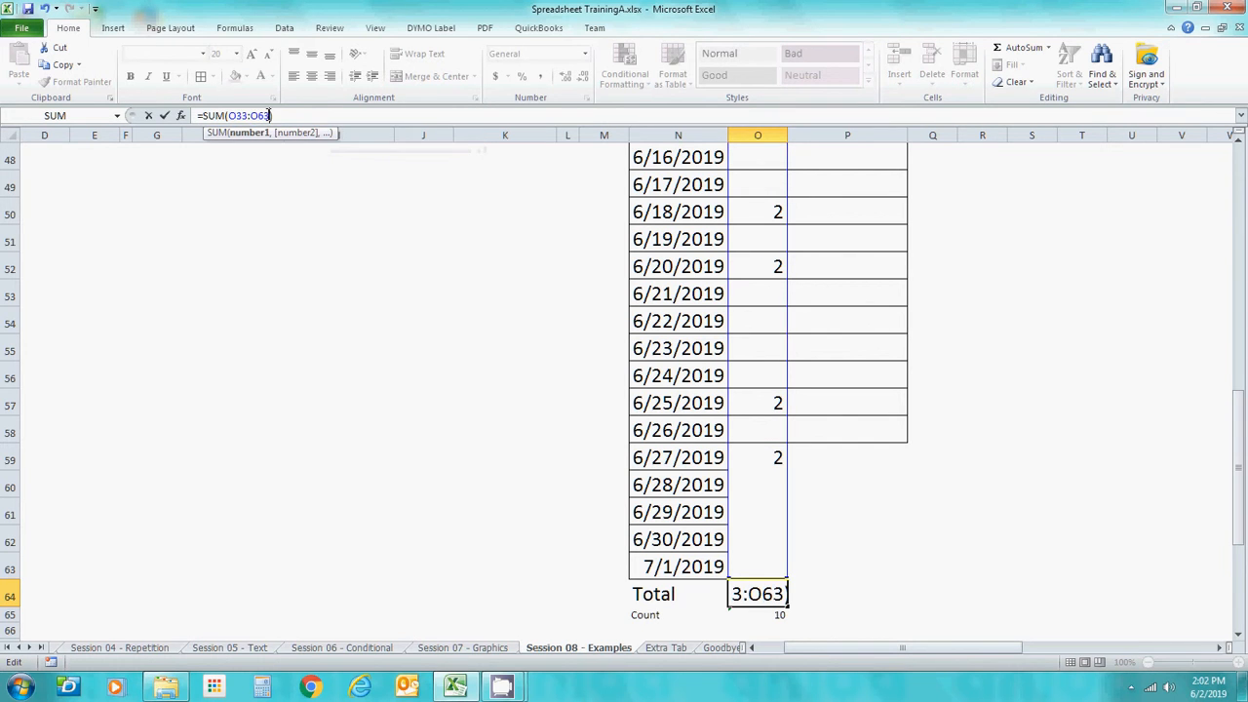
pyautogui.press('Return')
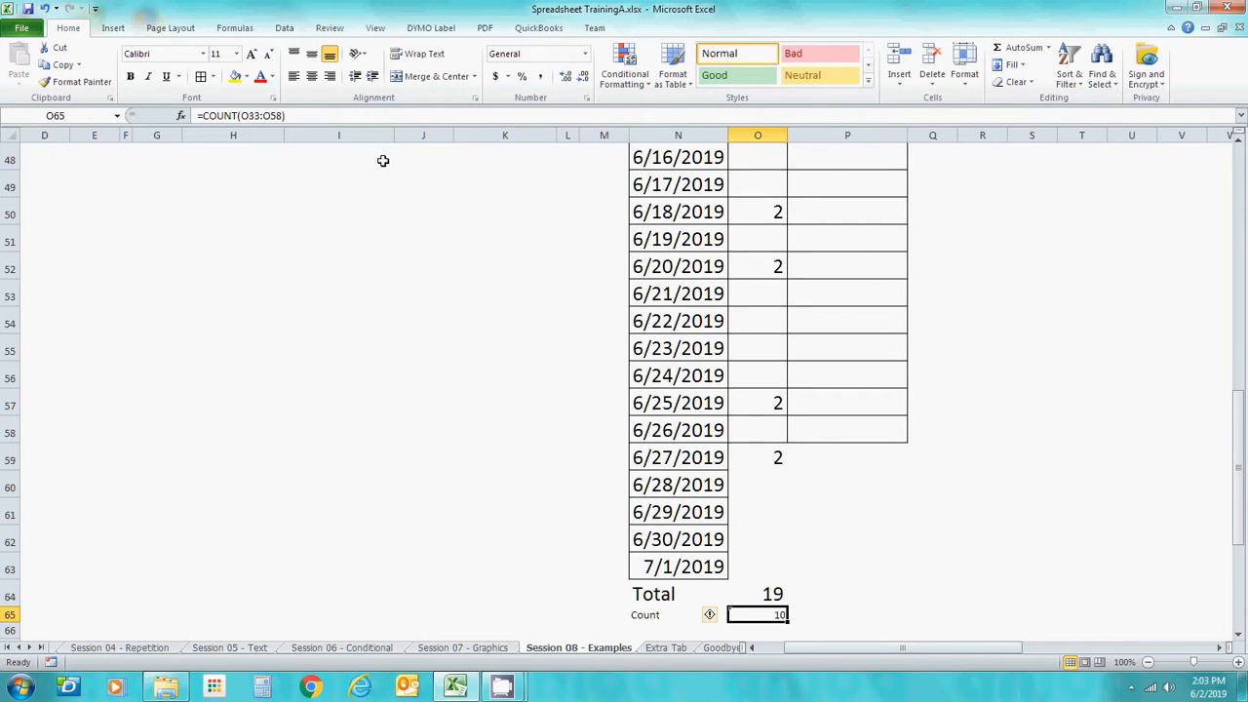
# Step: Extend the Count formula in O65 to cover the new rows, as =COUNT(O33:O63)
pyautogui.click(280, 115)
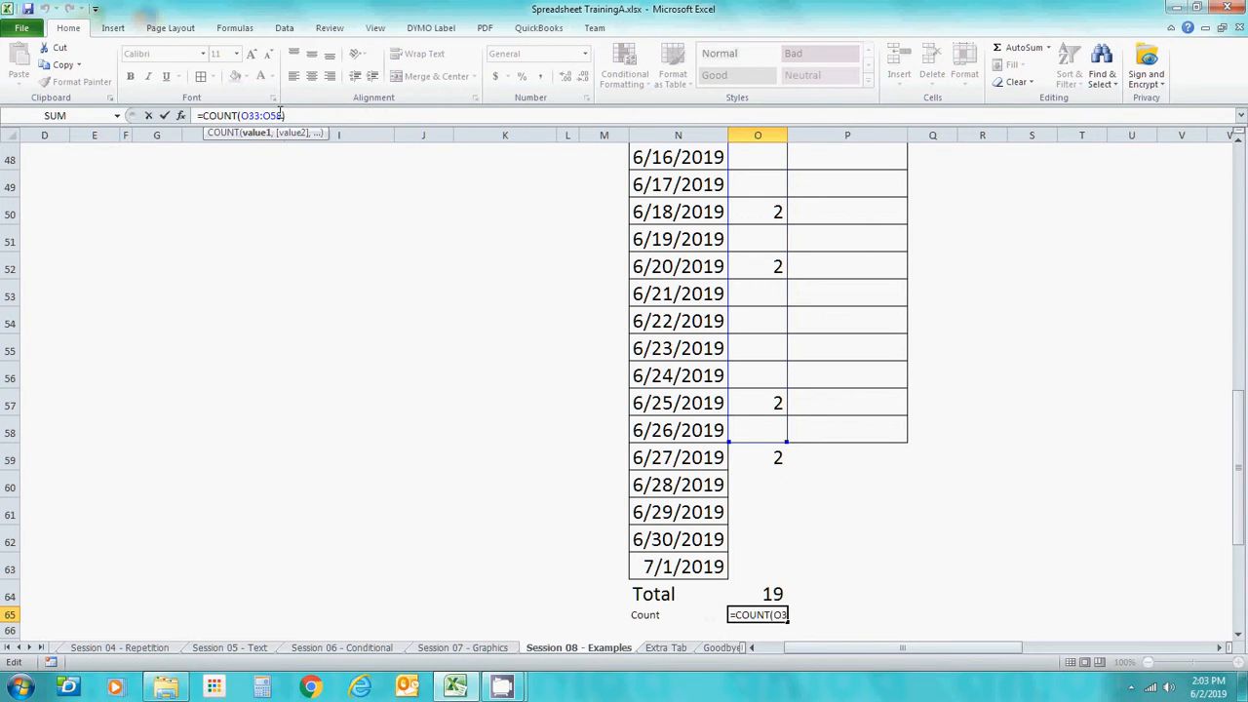
pyautogui.press('BackSpace')
pyautogui.press('BackSpace')
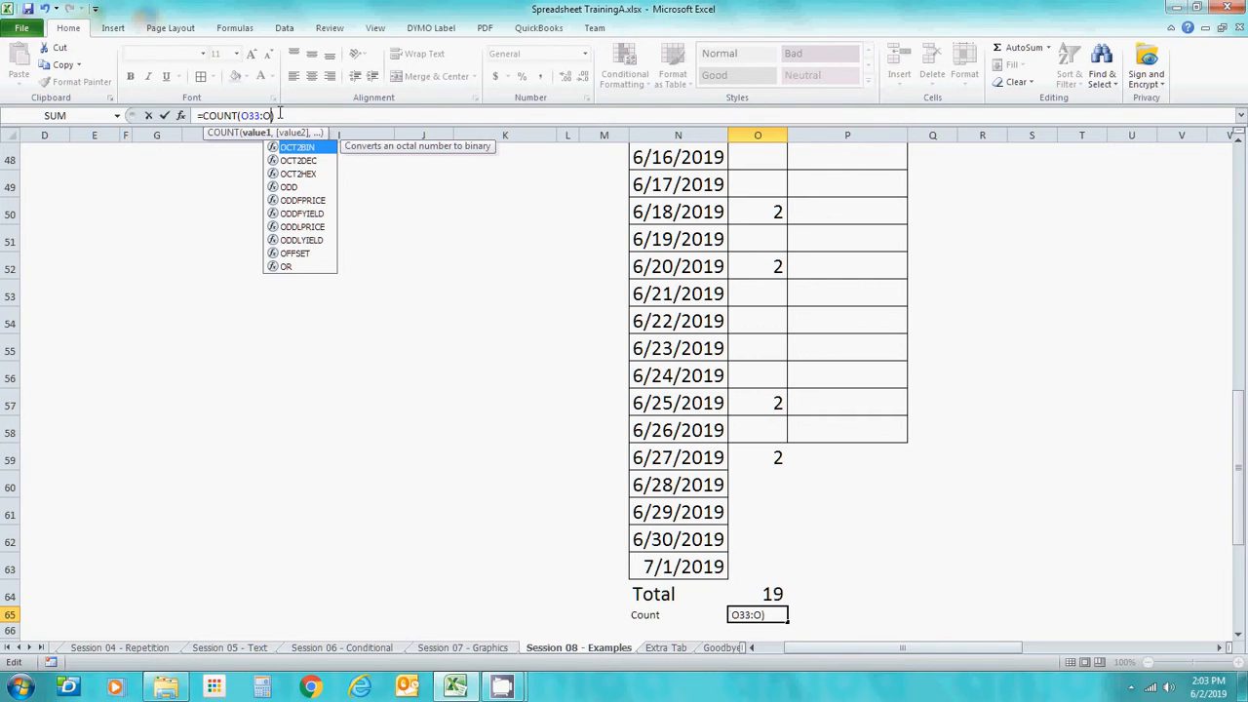
pyautogui.write('63')
pyautogui.press('Return')
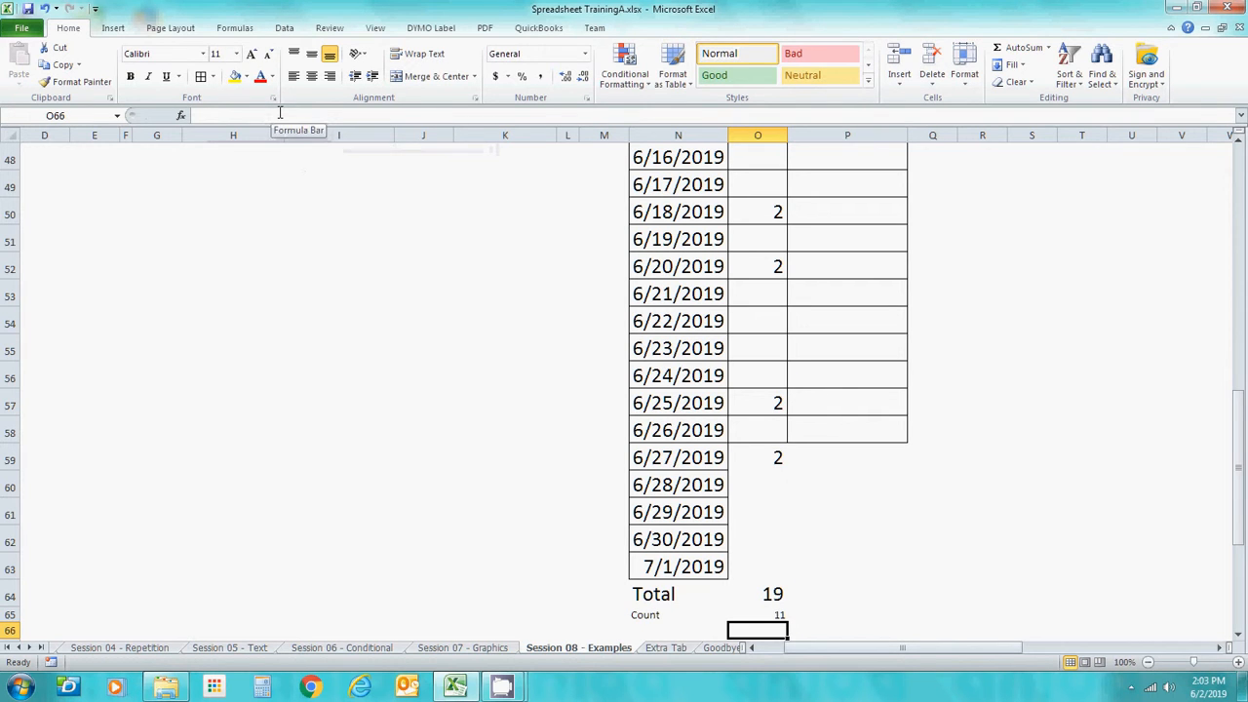
# Step: Apply all borders to the new hours and notes cells O59:P63, then deselect the range
pyautogui.press('Up')
pyautogui.press('Up')
pyautogui.press('Up')
pyautogui.press('Up')
pyautogui.press('Up')
pyautogui.press('Up')
pyautogui.press('Up')
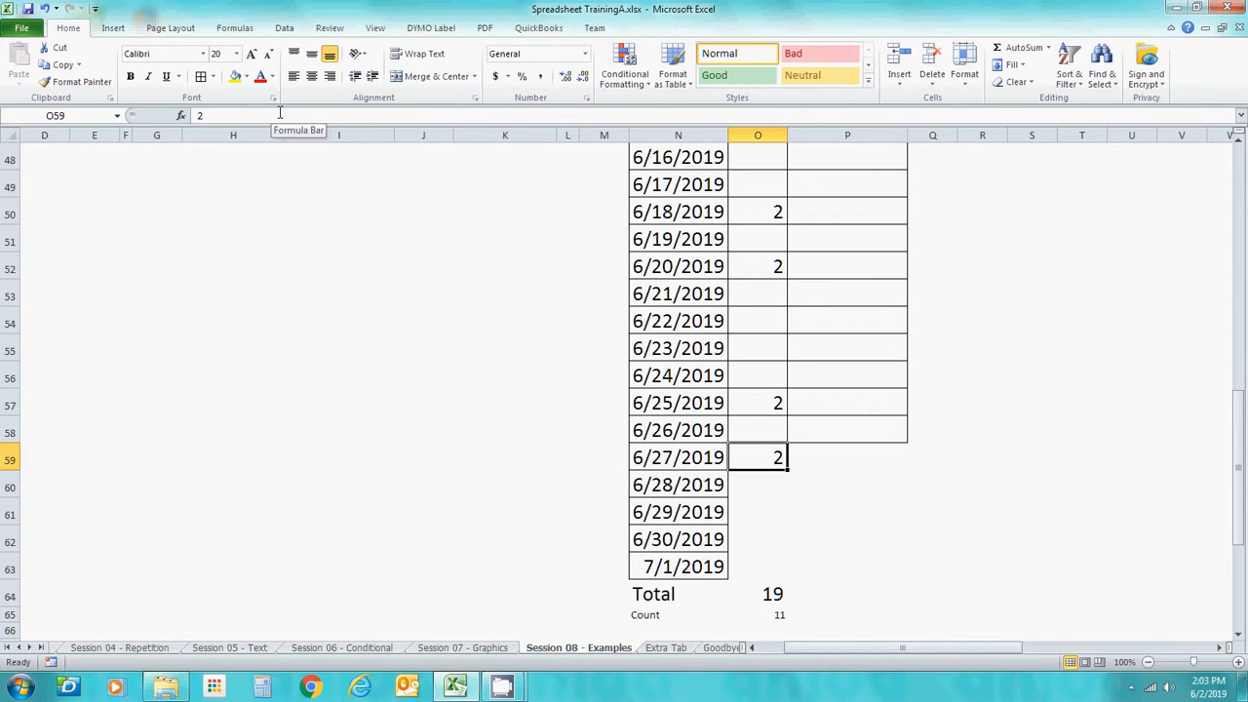
pyautogui.hotkey('shift', 'Down')
pyautogui.hotkey('shift', 'Down')
pyautogui.hotkey('shift', 'Down')
pyautogui.hotkey('shift', 'Down')
pyautogui.hotkey('shift', 'Right')
pyautogui.hotkey('shift', 'Right')
pyautogui.hotkey('shift', 'Left')
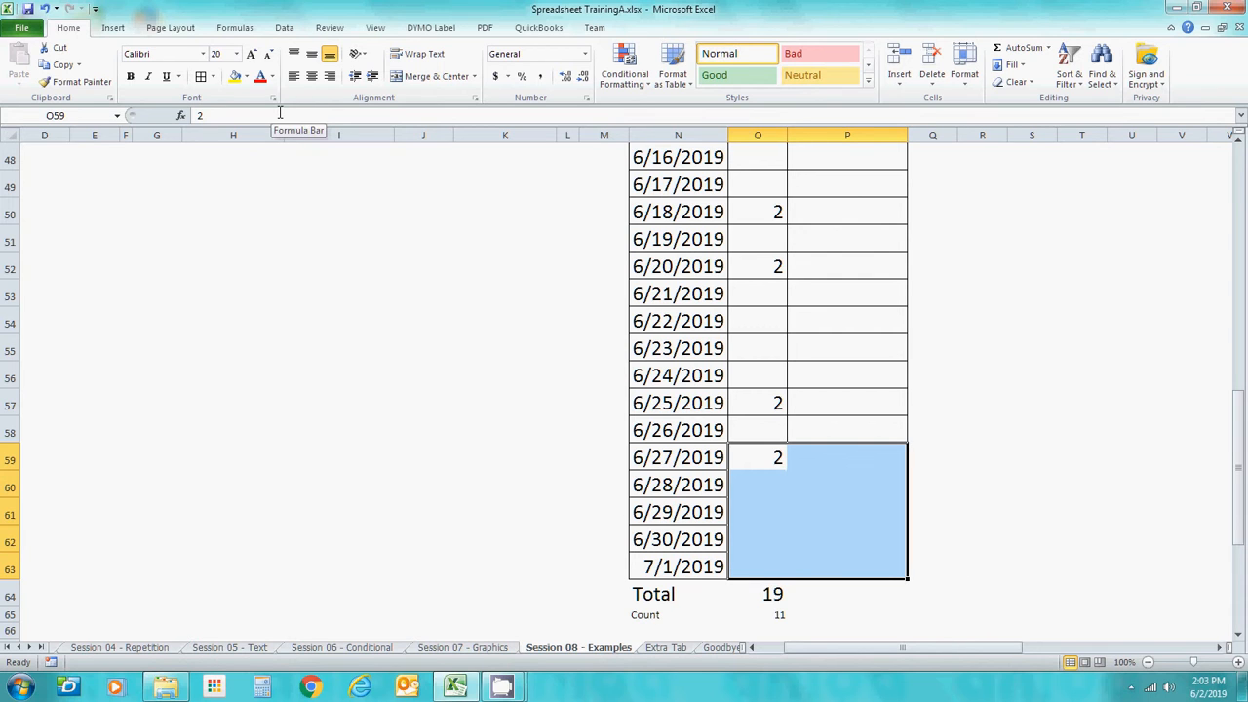
pyautogui.click(200, 76)
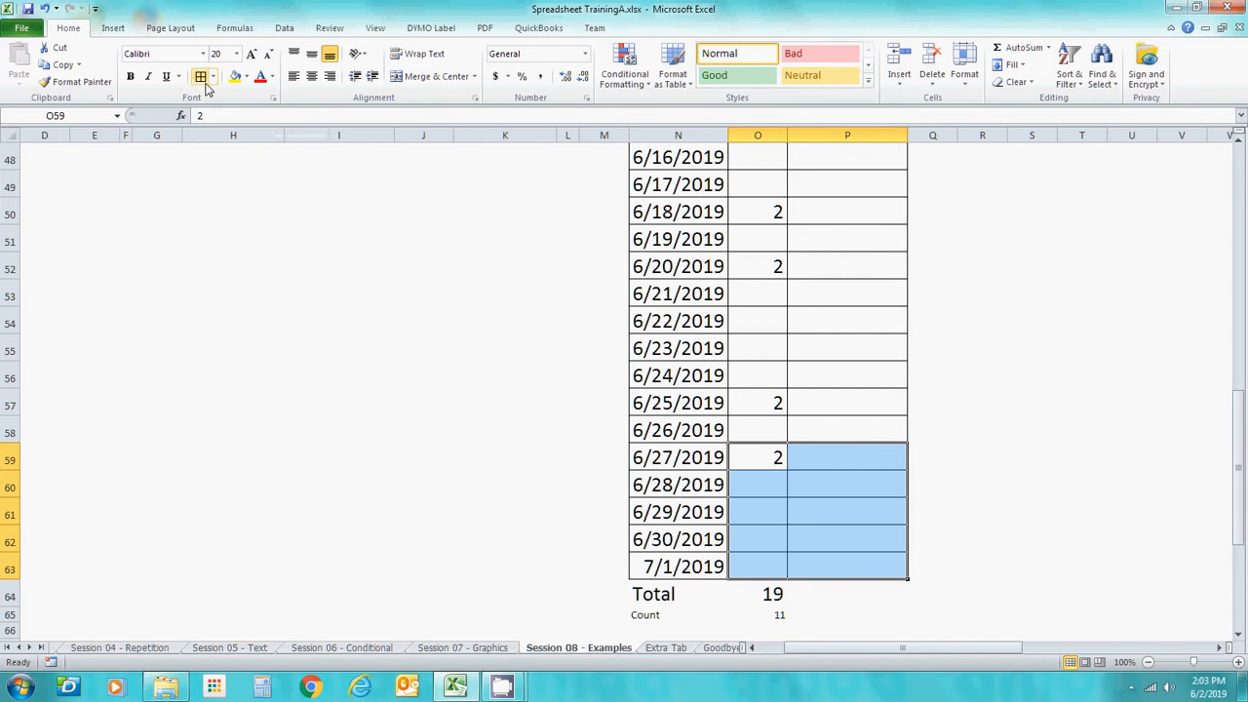
pyautogui.click(530, 351)
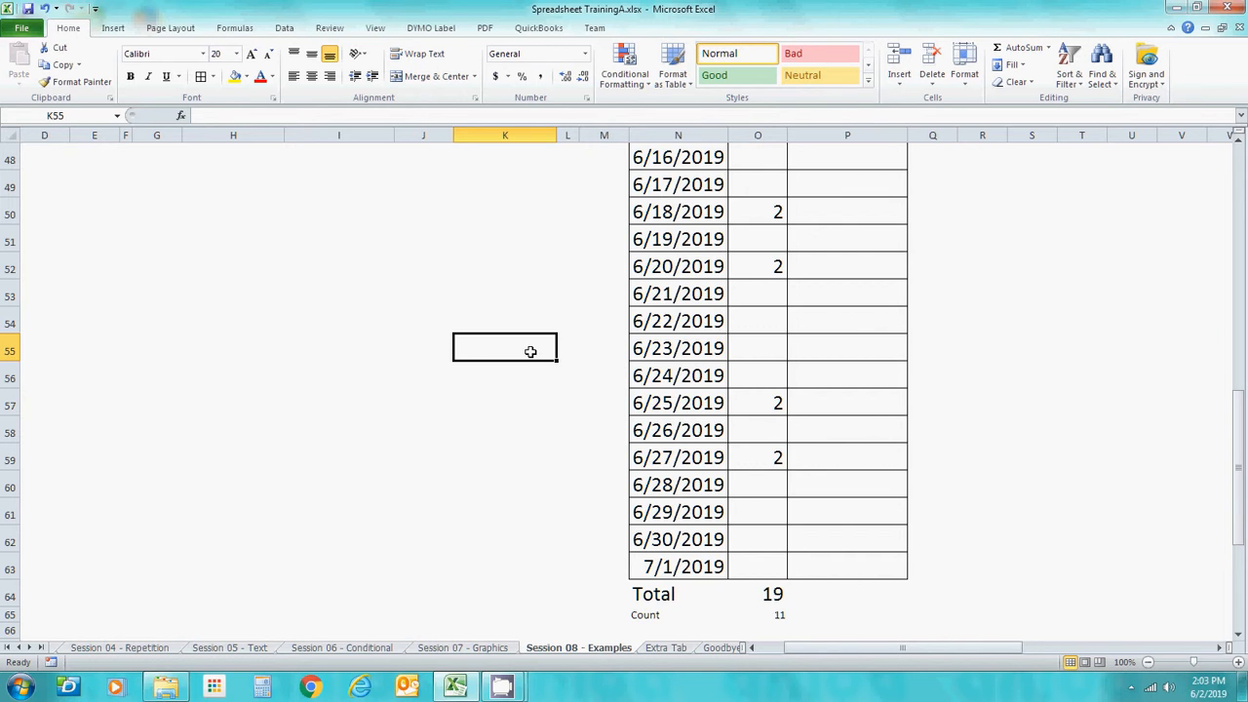
# Step: Review the extended timeline's dates, hours and notes from the early June rows down to the Total and Count rows
pyautogui.press('Up')
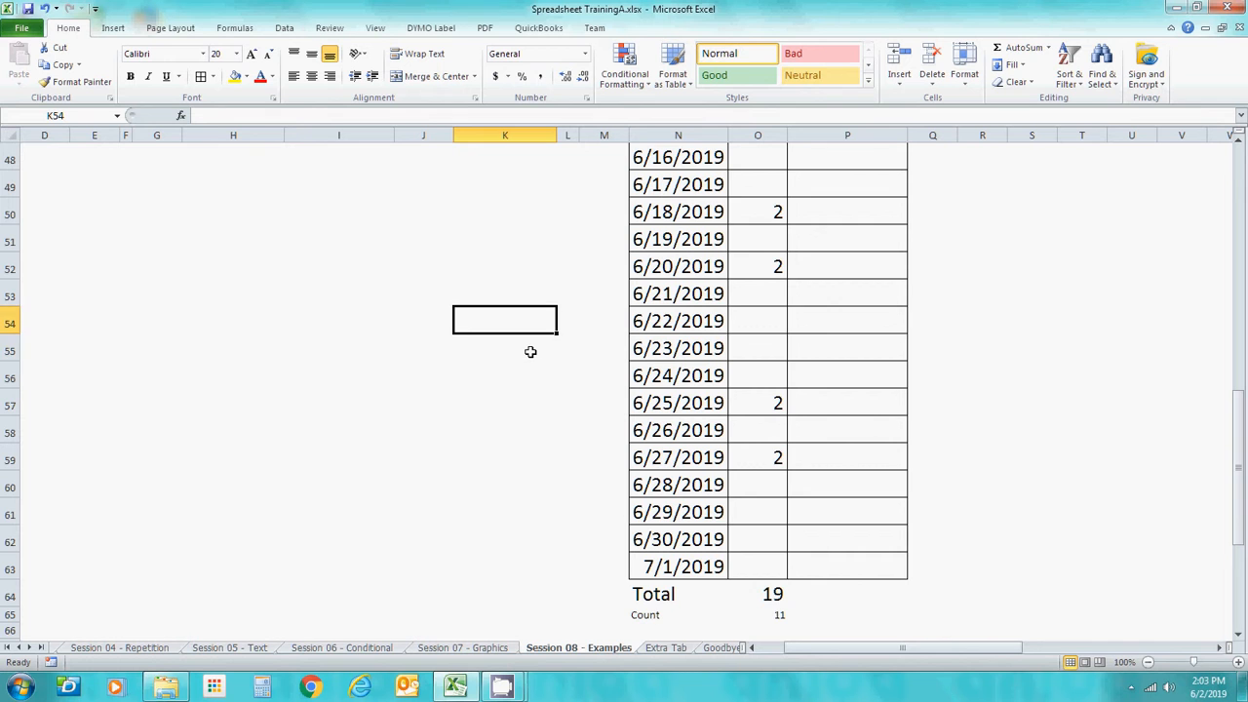
pyautogui.press('Up')
pyautogui.press('Up')
pyautogui.press('Up')
pyautogui.press('Up')
pyautogui.press('Up')
pyautogui.press('Up')
pyautogui.press('Up')
pyautogui.press('Up')
pyautogui.press('Up')
pyautogui.press('Up')
pyautogui.press('Up')
pyautogui.press('Up')
pyautogui.press('Up')
pyautogui.press('Up')
pyautogui.press('Up')
pyautogui.press('Up')
pyautogui.press('Up')
pyautogui.press('Up')
pyautogui.press('Down')
pyautogui.press('Down')
pyautogui.press('Down')
pyautogui.press('Down')
pyautogui.press('Down')
pyautogui.press('Down')
pyautogui.press('Down')
pyautogui.press('Down')
pyautogui.press('Down')
pyautogui.press('Down')
pyautogui.press('Down')
pyautogui.press('Down')
pyautogui.press('Down')
pyautogui.press('Down')
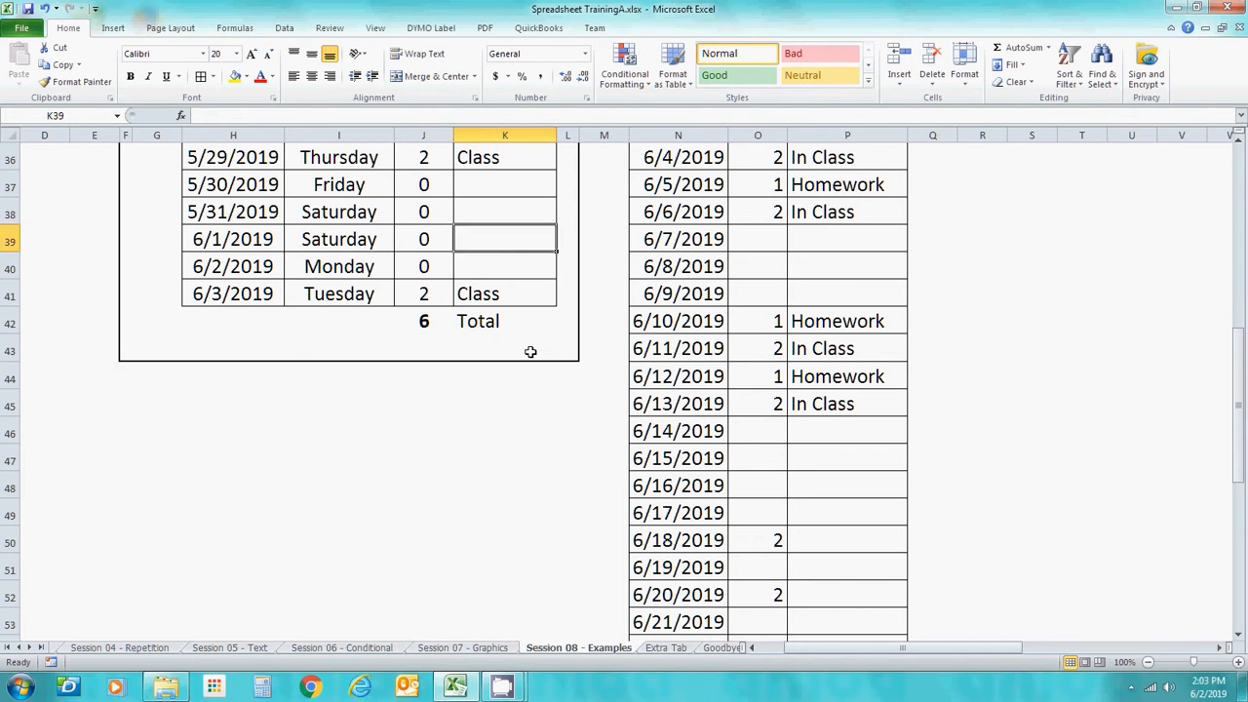
pyautogui.press('Down')
pyautogui.press('Down')
pyautogui.press('Down')
pyautogui.press('Down')
pyautogui.press('Down')
pyautogui.press('Down')
pyautogui.press('Right')
pyautogui.press('Right')
pyautogui.press('Right')
pyautogui.press('Right')
pyautogui.press('Right')
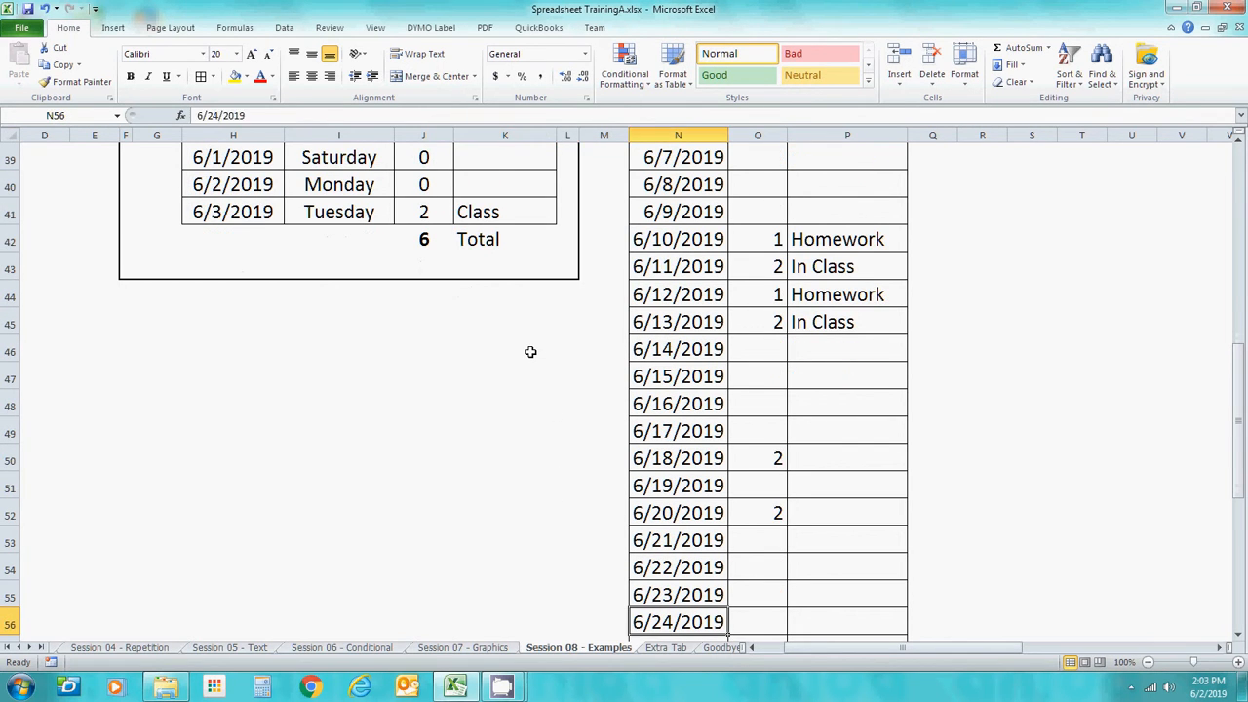
pyautogui.press('Down')
pyautogui.press('Up')
pyautogui.press('Up')
pyautogui.press('Up')
pyautogui.press('Up')
pyautogui.press('Up')
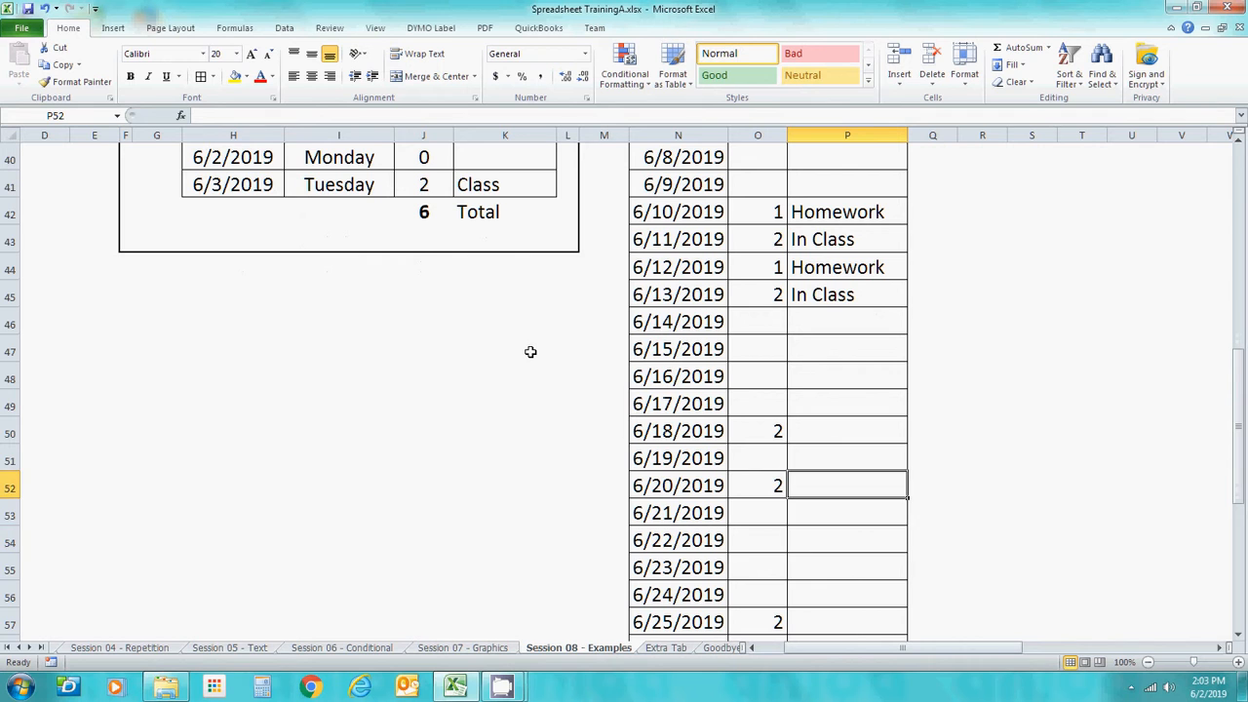
pyautogui.press('Down')
pyautogui.press('Down')
pyautogui.press('Down')
pyautogui.press('Down')
pyautogui.press('Down')
pyautogui.press('Down')
pyautogui.press('Down')
pyautogui.press('Down')
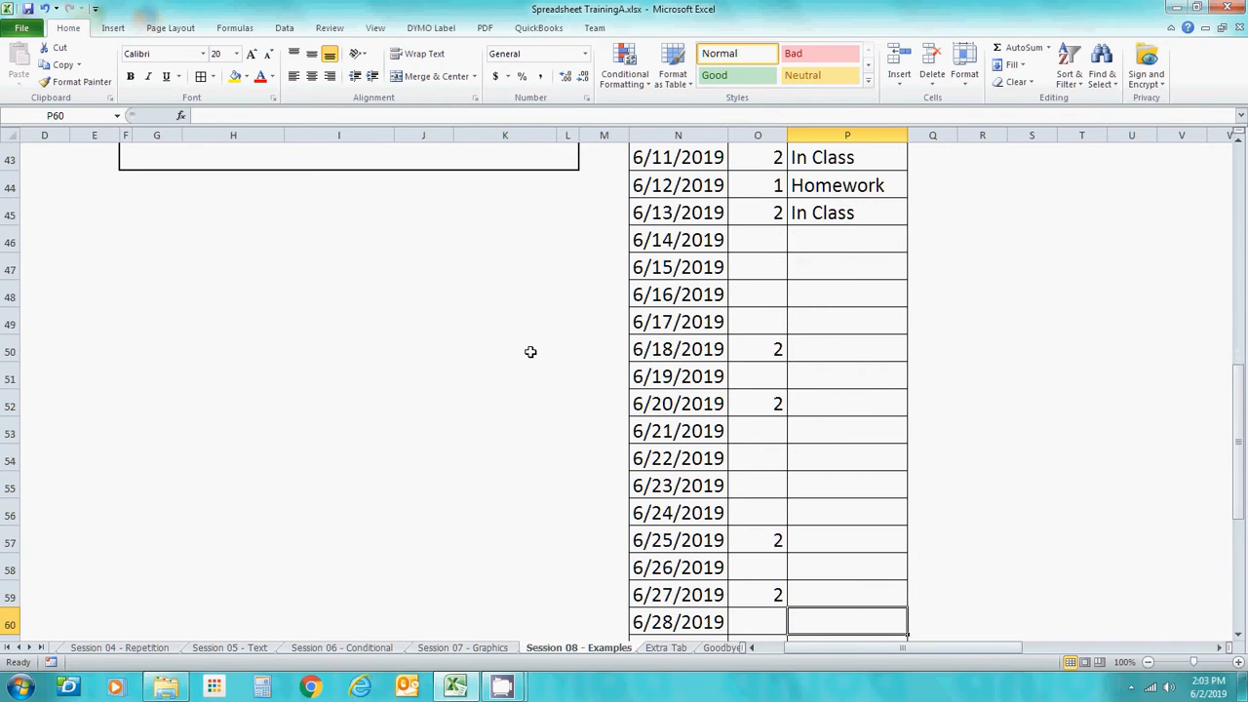
pyautogui.press('Down')
pyautogui.press('Down')
pyautogui.press('Down')
pyautogui.press('Down')
pyautogui.press('Down')
pyautogui.press('Down')
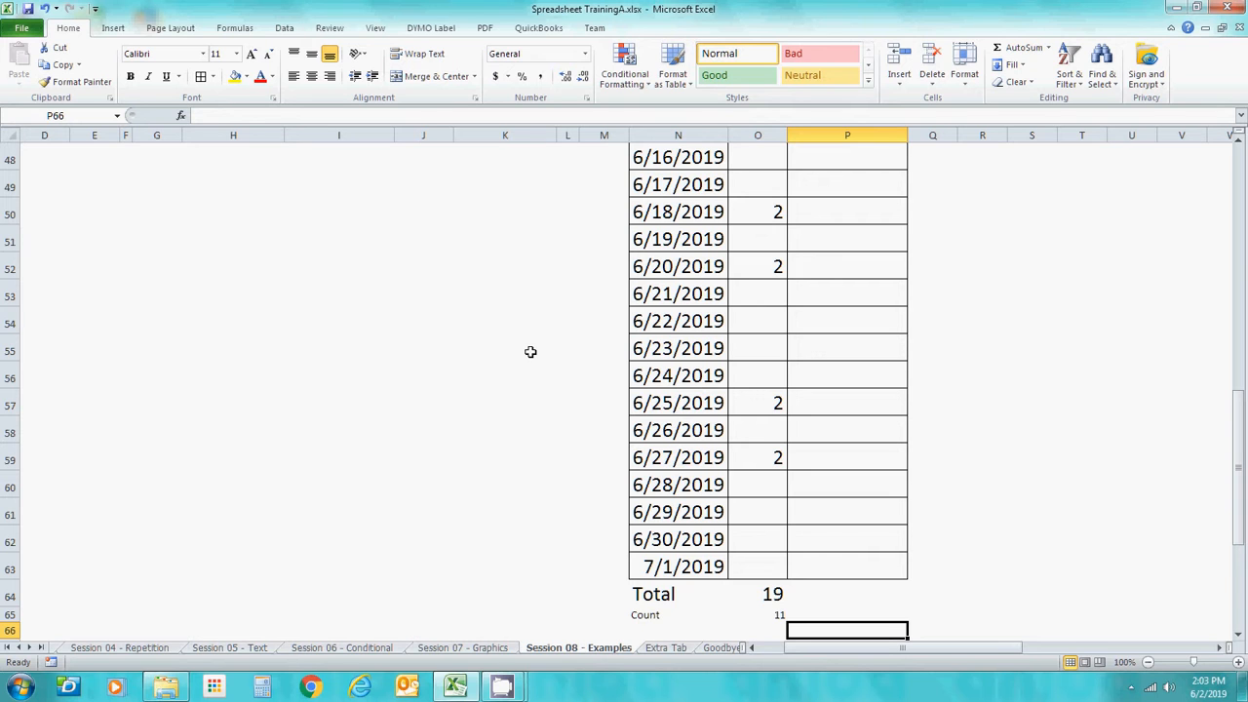
pyautogui.press('Down')
pyautogui.press('Down')
pyautogui.press('Down')
pyautogui.press('Down')
pyautogui.press('Down')
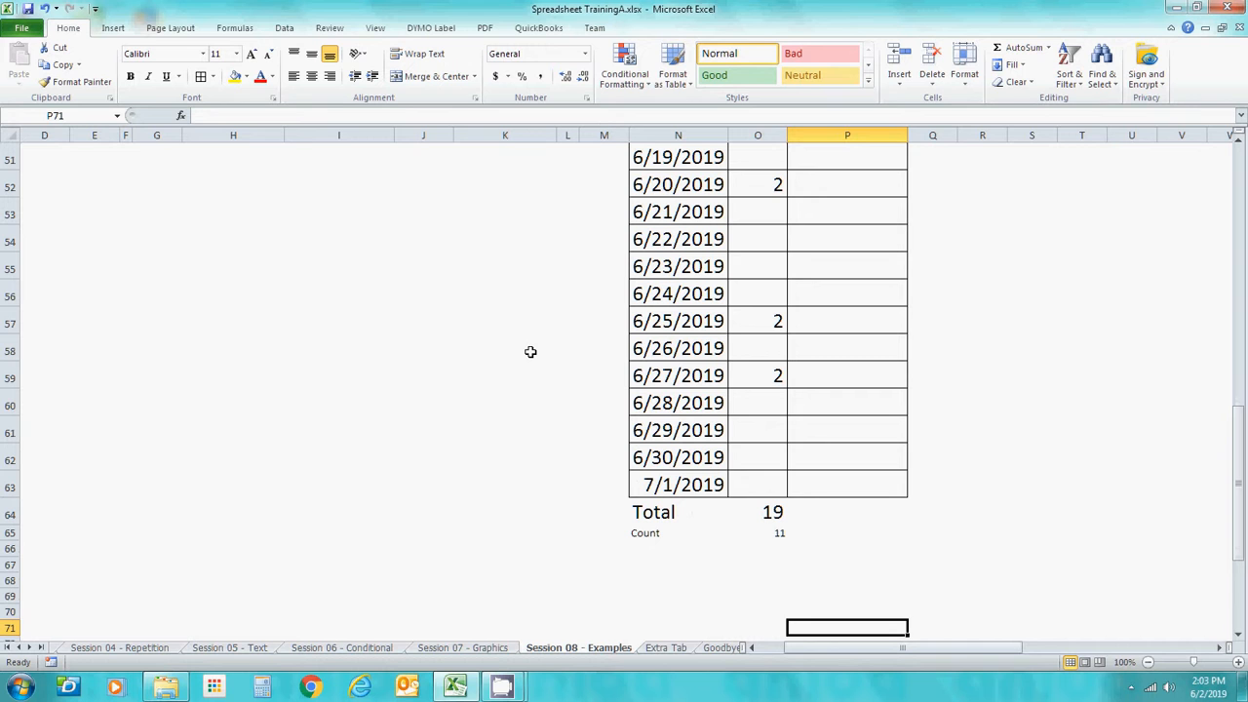
pyautogui.press('Up')
pyautogui.press('Up')
pyautogui.press('Right')
pyautogui.press('Right')
pyautogui.press('Right')
pyautogui.press('Down')
pyautogui.press('Down')
pyautogui.press('Down')
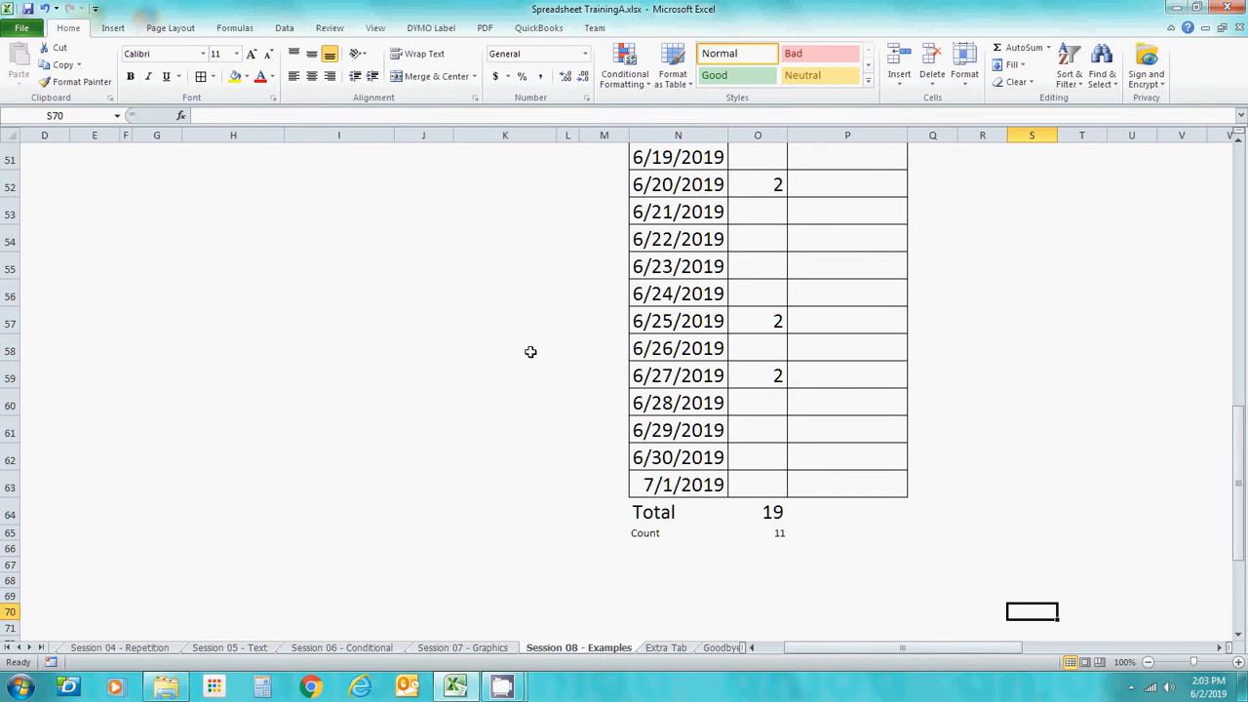
pyautogui.press('Down')
pyautogui.press('Down')
pyautogui.press('Down')
pyautogui.press('Down')
pyautogui.press('Down')
pyautogui.press('Down')
pyautogui.press('Down')
pyautogui.press('Down')
pyautogui.press('Down')
pyautogui.press('Down')
pyautogui.press('Down')
pyautogui.press('Down')
pyautogui.press('Down')
pyautogui.press('Down')
pyautogui.press('Down')
pyautogui.press('Down')
pyautogui.press('Right')
pyautogui.press('Right')
pyautogui.press('Right')
pyautogui.press('Right')
pyautogui.press('Right')
pyautogui.press('Right')
pyautogui.press('Right')
pyautogui.press('Right')
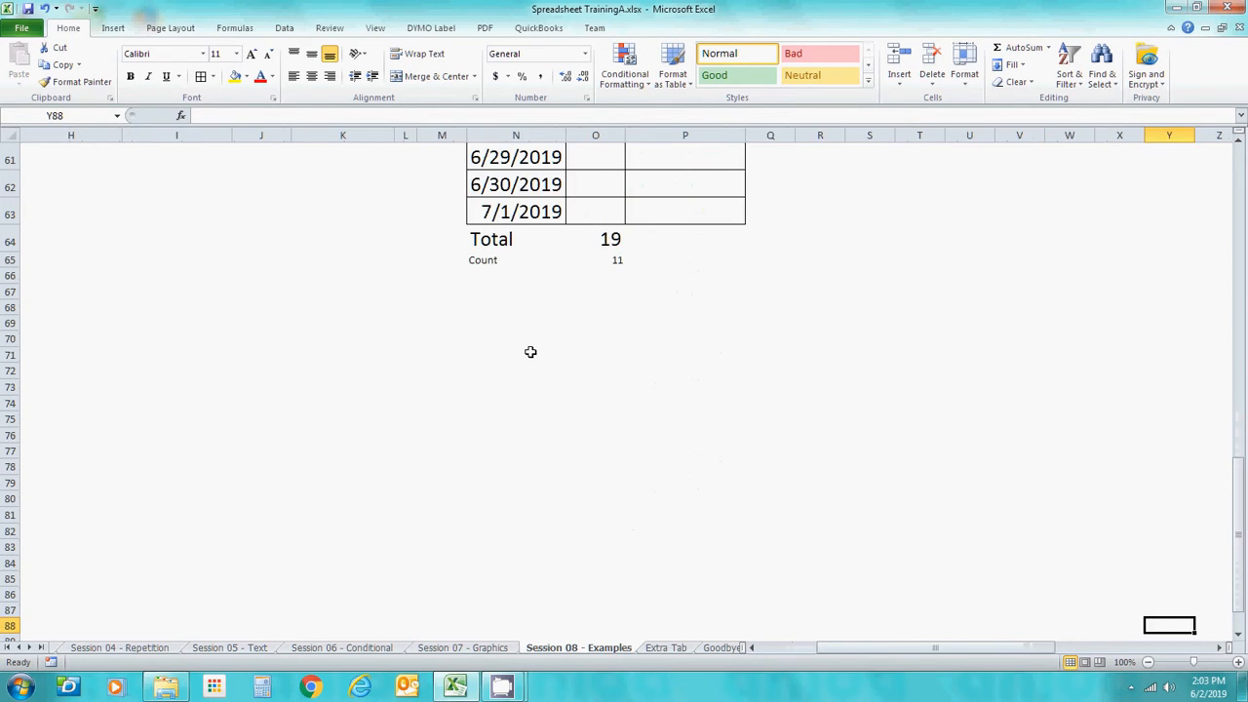
# Step: Go to the framed homework example with Problems 1 to 3, in columns AL to BC starting at row 67
pyautogui.press('Right')
pyautogui.press('Right')
pyautogui.press('Right')
pyautogui.press('Down')
pyautogui.press('Down')
pyautogui.press('Down')
pyautogui.press('Down')
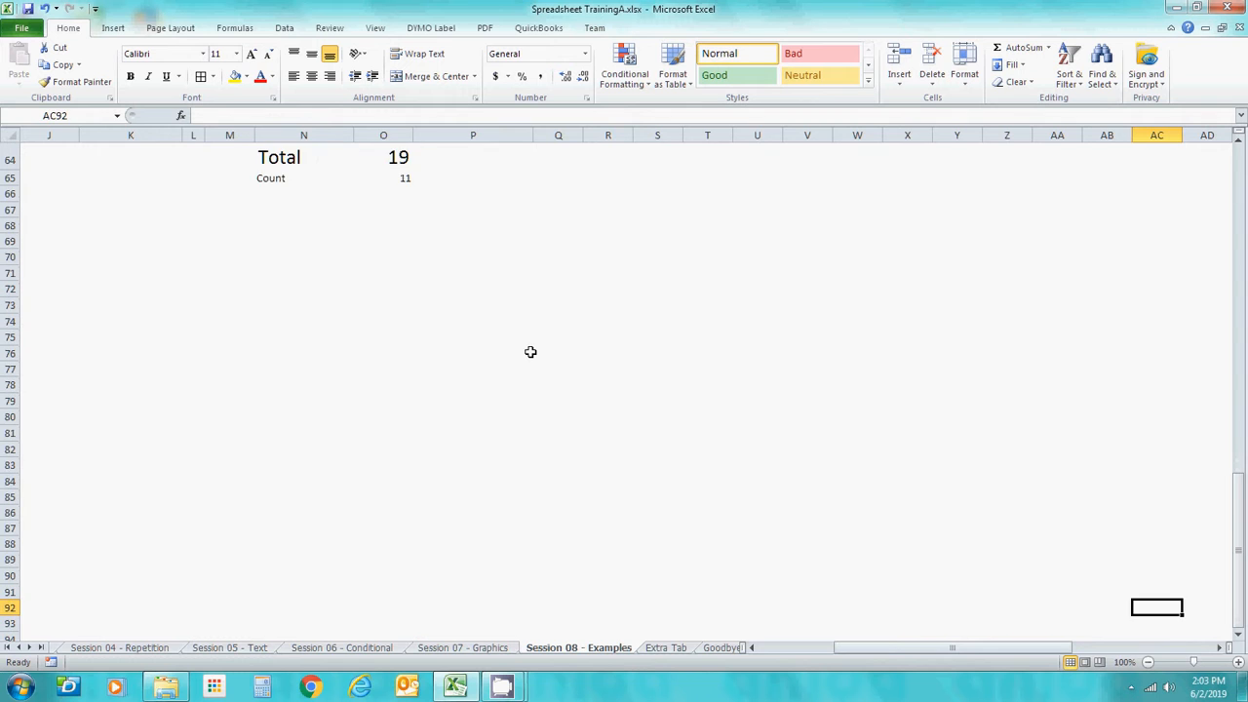
pyautogui.press('Right')
pyautogui.press('Down')
pyautogui.press('Down')
pyautogui.press('Down')
pyautogui.press('Down')
pyautogui.press('Down')
pyautogui.press('Down')
pyautogui.press('Down')
pyautogui.press('Down')
pyautogui.press('Down')
pyautogui.press('Down')
pyautogui.press('Down')
pyautogui.press('Down')
pyautogui.press('Down')
pyautogui.press('Down')
pyautogui.press('Down')
pyautogui.press('Down')
pyautogui.press('Down')
pyautogui.press('Down')
pyautogui.press('Down')
pyautogui.press('Down')
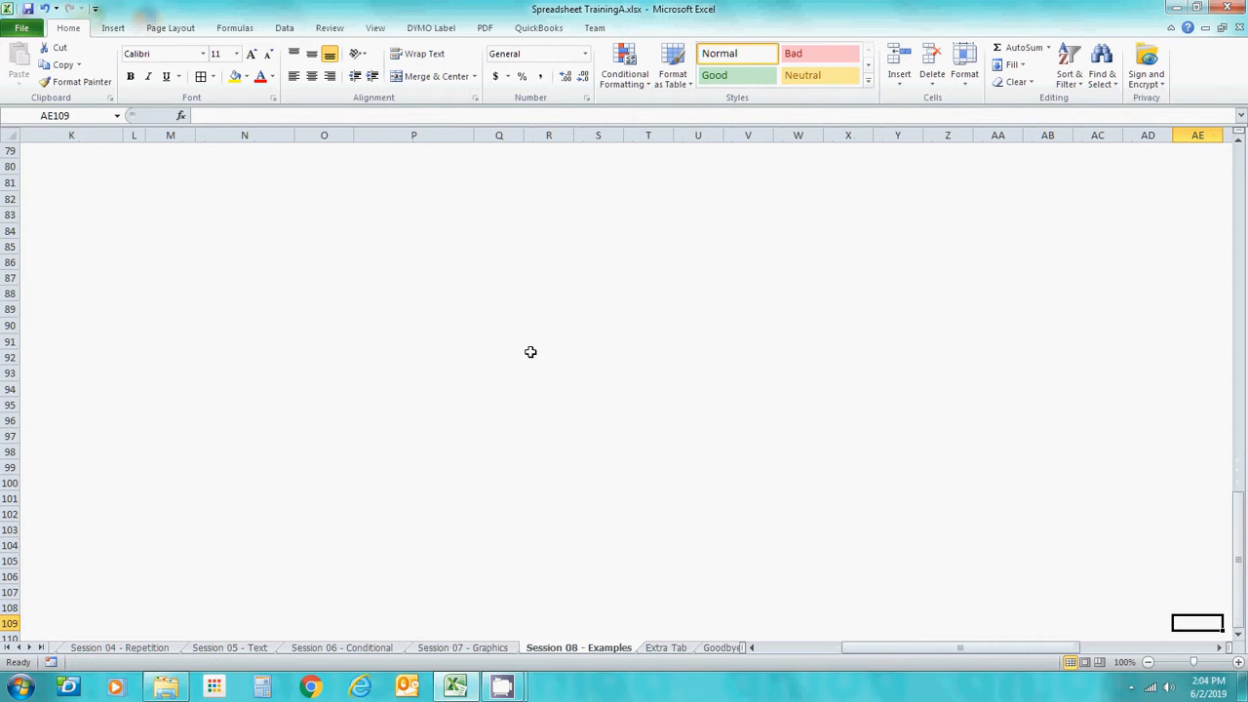
pyautogui.press('Right')
pyautogui.press('Right')
pyautogui.press('Right')
pyautogui.press('Right')
pyautogui.press('Right')
pyautogui.press('Right')
pyautogui.press('Right')
pyautogui.press('Right')
pyautogui.press('Right')
pyautogui.press('Right')
pyautogui.press('Right')
pyautogui.press('Right')
pyautogui.press('Right')
pyautogui.press('Right')
pyautogui.press('Right')
pyautogui.press('Right')
pyautogui.press('Right')
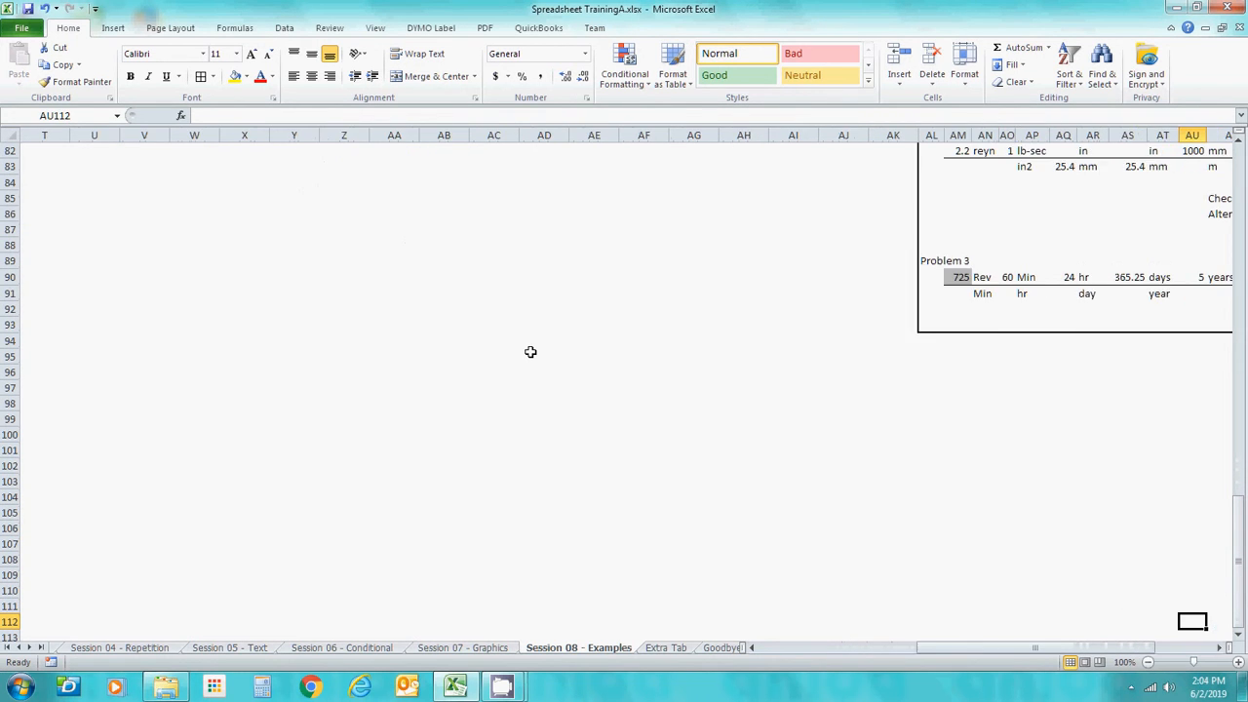
pyautogui.press('Right')
pyautogui.press('Right')
pyautogui.press('Right')
pyautogui.press('Right')
pyautogui.press('Right')
pyautogui.press('Right')
pyautogui.press('Right')
pyautogui.press('Right')
pyautogui.press('Right')
pyautogui.press('Right')
pyautogui.press('Up')
pyautogui.press('Up')
pyautogui.press('Up')
pyautogui.press('Up')
pyautogui.press('Up')
pyautogui.press('Up')
pyautogui.press('Up')
pyautogui.press('Up')
pyautogui.press('Up')
pyautogui.press('Up')
pyautogui.press('Up')
pyautogui.press('Up')
pyautogui.press('Up')
pyautogui.press('Up')
pyautogui.press('Up')
pyautogui.press('Up')
pyautogui.press('Up')
pyautogui.press('Up')
pyautogui.press('Up')
pyautogui.press('Up')
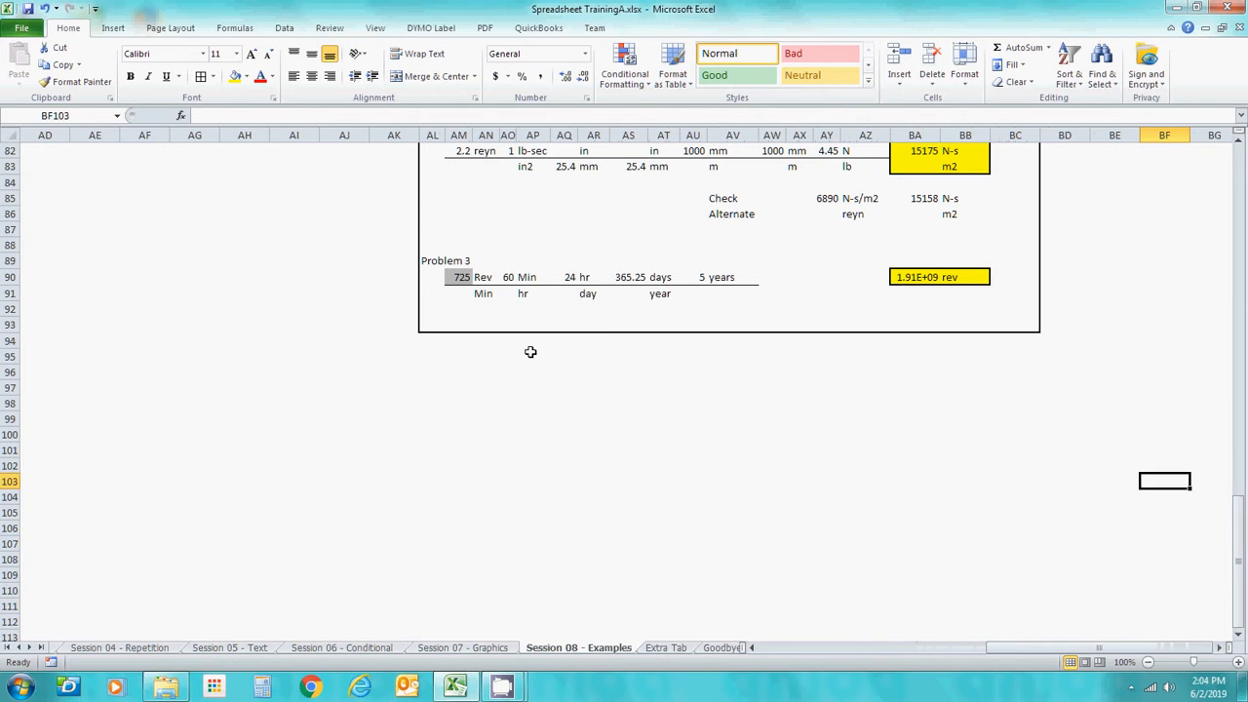
pyautogui.press('Up')
pyautogui.press('Up')
pyautogui.press('Up')
pyautogui.press('Up')
pyautogui.press('Up')
pyautogui.press('Up')
pyautogui.press('Up')
pyautogui.press('Up')
pyautogui.press('Up')
pyautogui.press('Up')
pyautogui.press('Up')
pyautogui.press('Up')
pyautogui.press('Up')
pyautogui.press('Up')
pyautogui.press('Up')
pyautogui.press('Up')
pyautogui.press('Up')
pyautogui.press('Up')
pyautogui.press('Up')
pyautogui.press('Up')
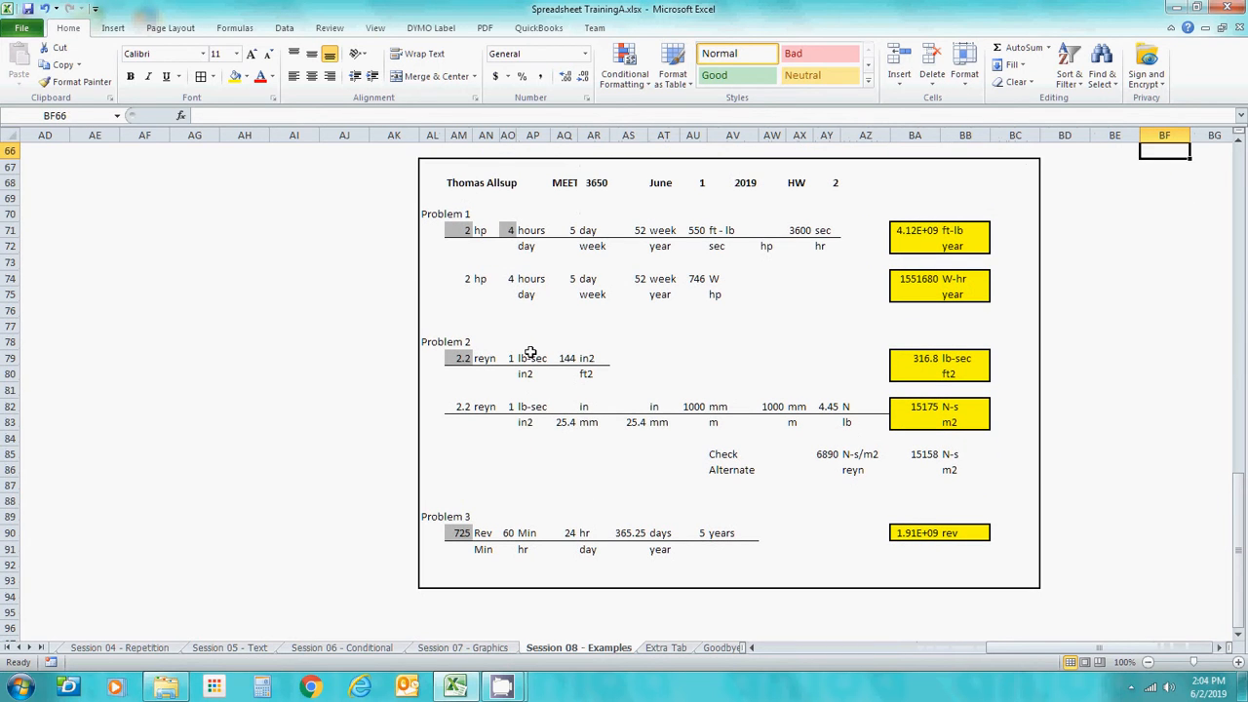
# Step: Examine the homework example's header in row 68, covering the student name, course, date and homework number
pyautogui.press('Left')
pyautogui.press('Left')
pyautogui.press('Left')
pyautogui.press('Left')
pyautogui.press('Left')
pyautogui.press('Left')
pyautogui.press('Left')
pyautogui.press('Left')
pyautogui.press('Left')
pyautogui.press('Left')
pyautogui.press('Down')
pyautogui.press('Left')
pyautogui.press('Left')
pyautogui.press('Left')
pyautogui.press('Left')
pyautogui.press('Left')
pyautogui.press('Left')
pyautogui.press('Left')
pyautogui.press('Left')
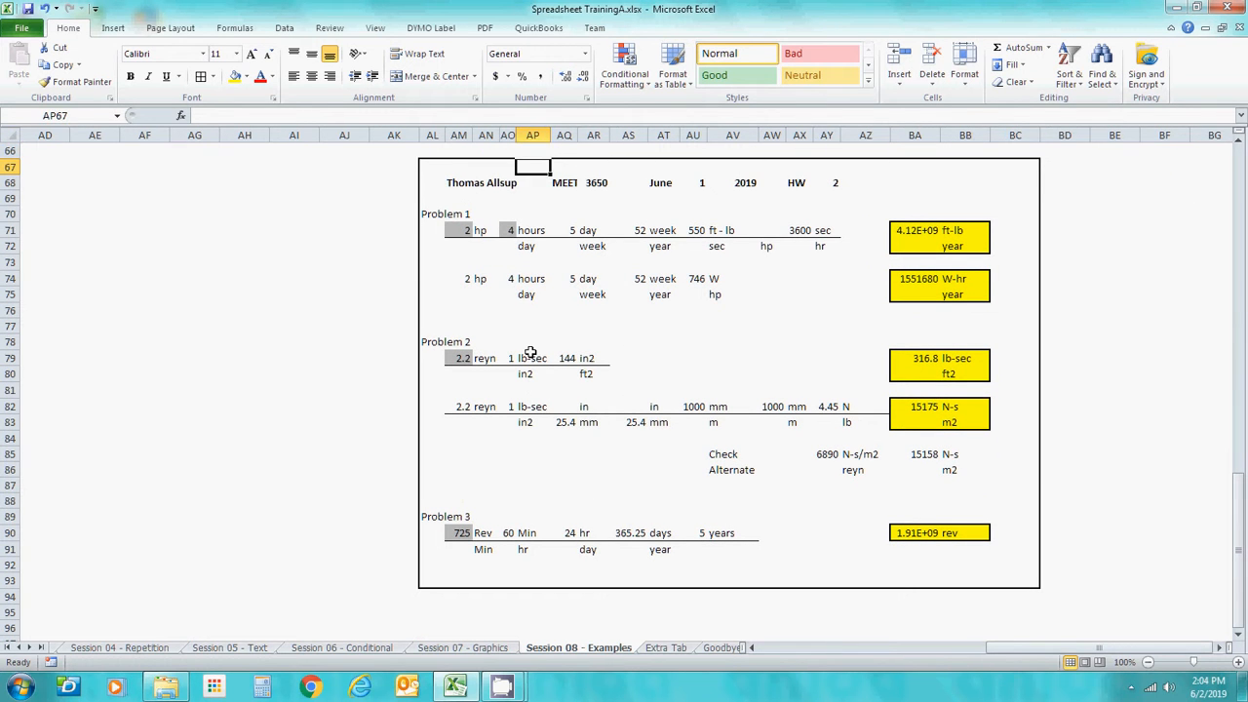
pyautogui.press('Down')
pyautogui.press('Right')
pyautogui.press('Right')
pyautogui.press('Right')
pyautogui.press('Right')
pyautogui.press('Right')
pyautogui.press('Right')
pyautogui.press('Right')
pyautogui.press('Right')
pyautogui.press('Right')
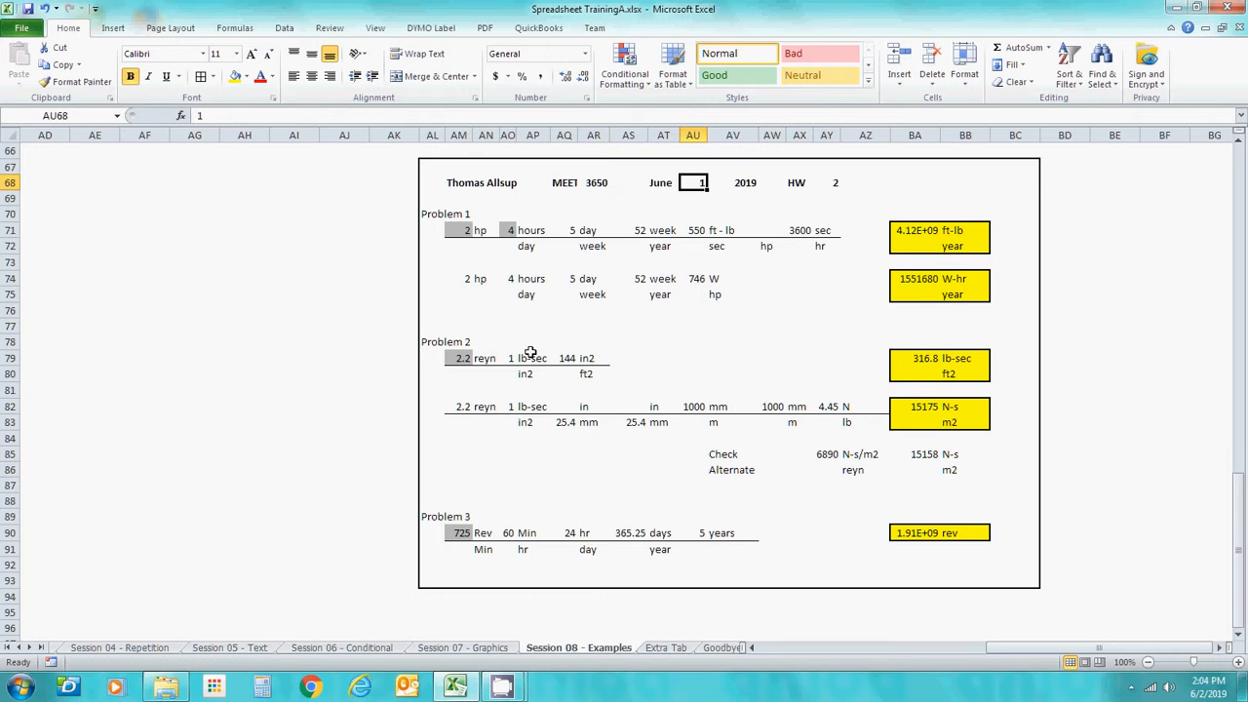
pyautogui.press('Right')
pyautogui.press('Right')
pyautogui.press('Right')
pyautogui.press('Left')
pyautogui.press('Left')
pyautogui.press('Left')
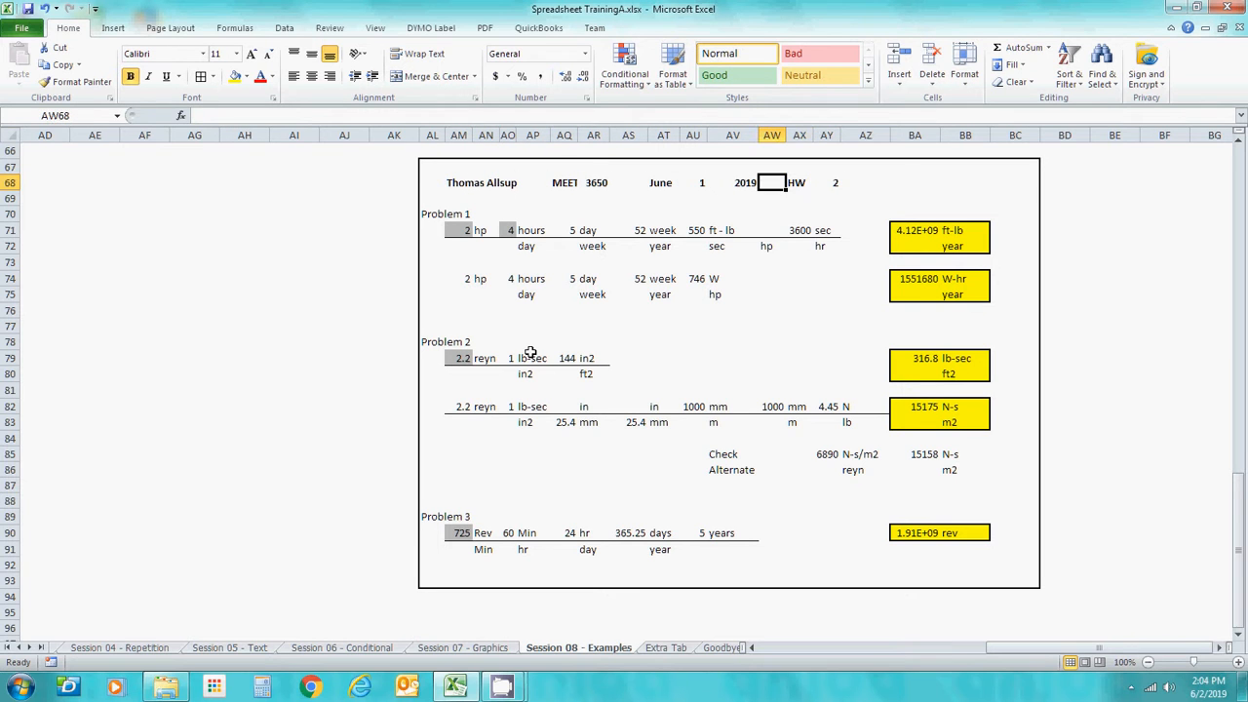
pyautogui.press('Right')
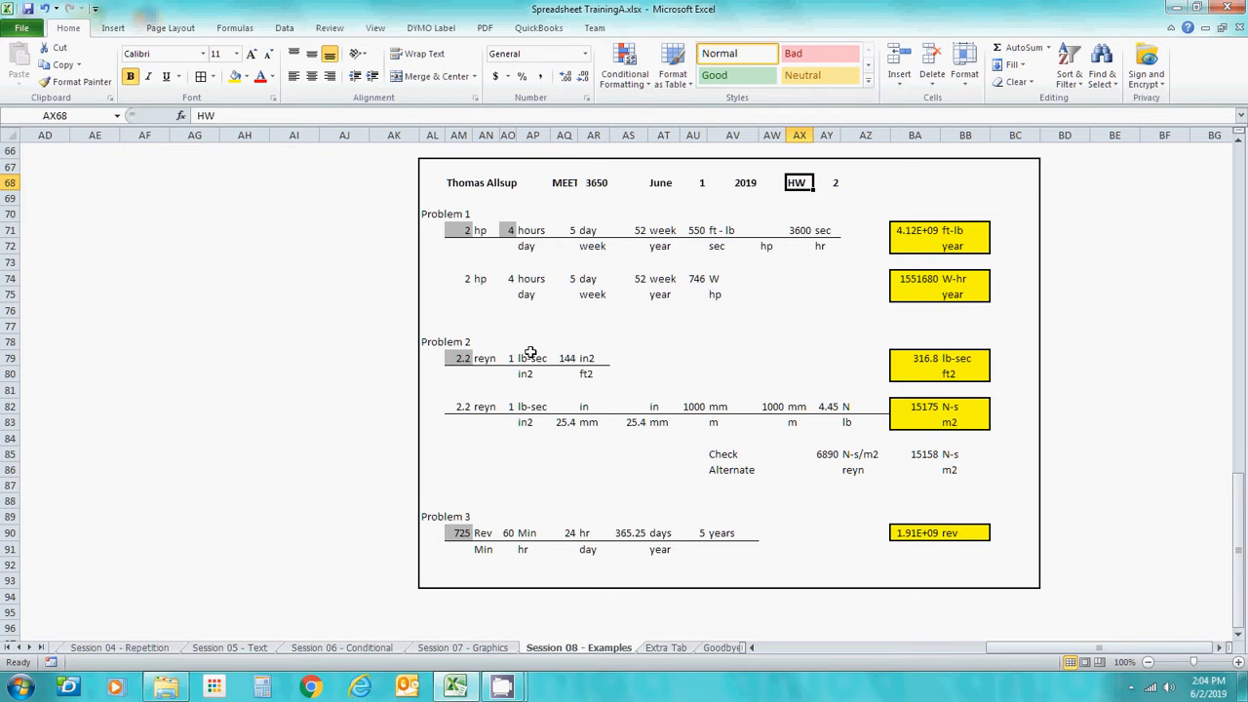
pyautogui.press('Right')
pyautogui.press('Left')
pyautogui.press('Right')
pyautogui.press('Right')
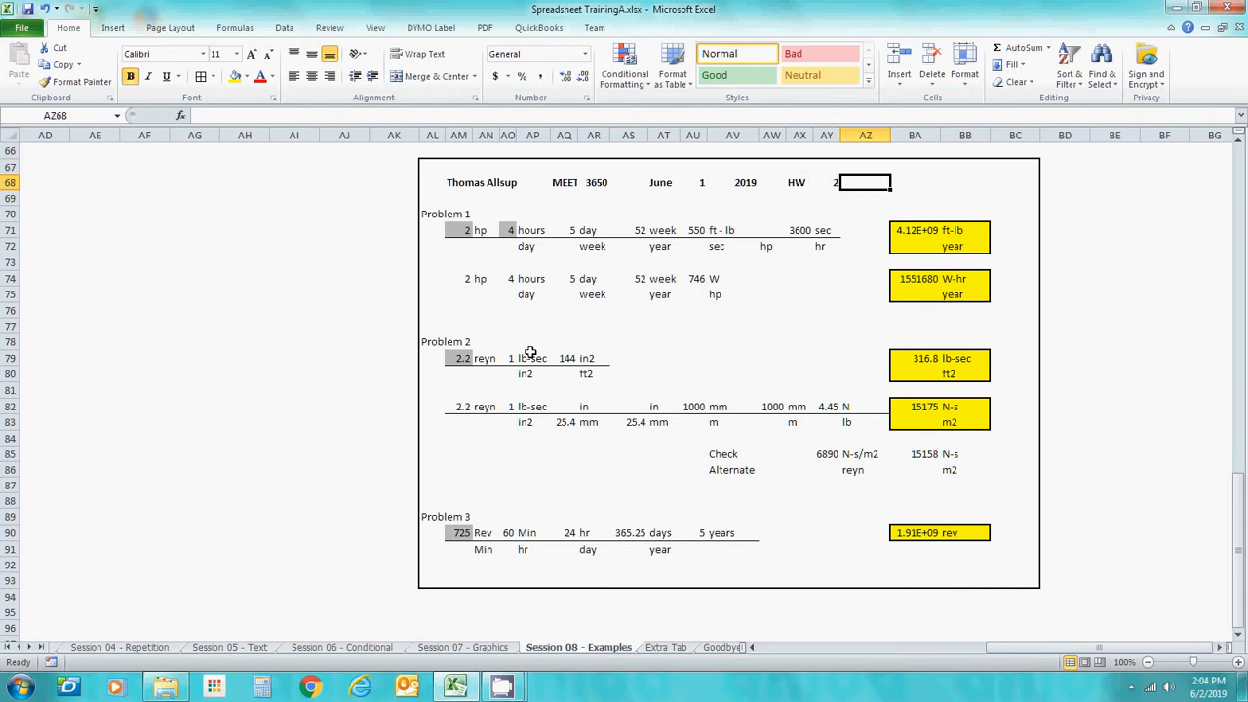
# Step: Examine Problem 1's shaded input cells for horsepower and hours per day, AM71 and AO71
pyautogui.press('Left')
pyautogui.press('Left')
pyautogui.press('Left')
pyautogui.press('Left')
pyautogui.press('Left')
pyautogui.press('Left')
pyautogui.press('Left')
pyautogui.press('Left')
pyautogui.press('Left')
pyautogui.press('Left')
pyautogui.press('Down')
pyautogui.press('Down')
pyautogui.press('Down')
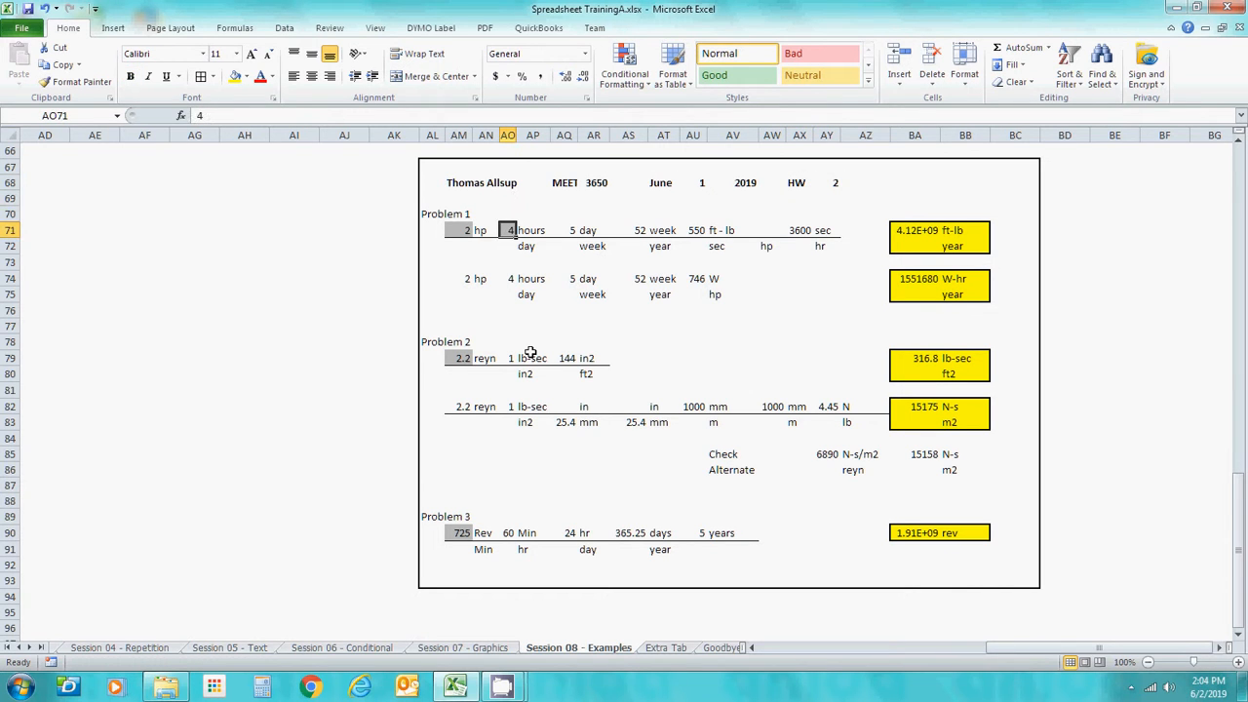
pyautogui.press('Left')
pyautogui.press('Left')
pyautogui.press('Left')
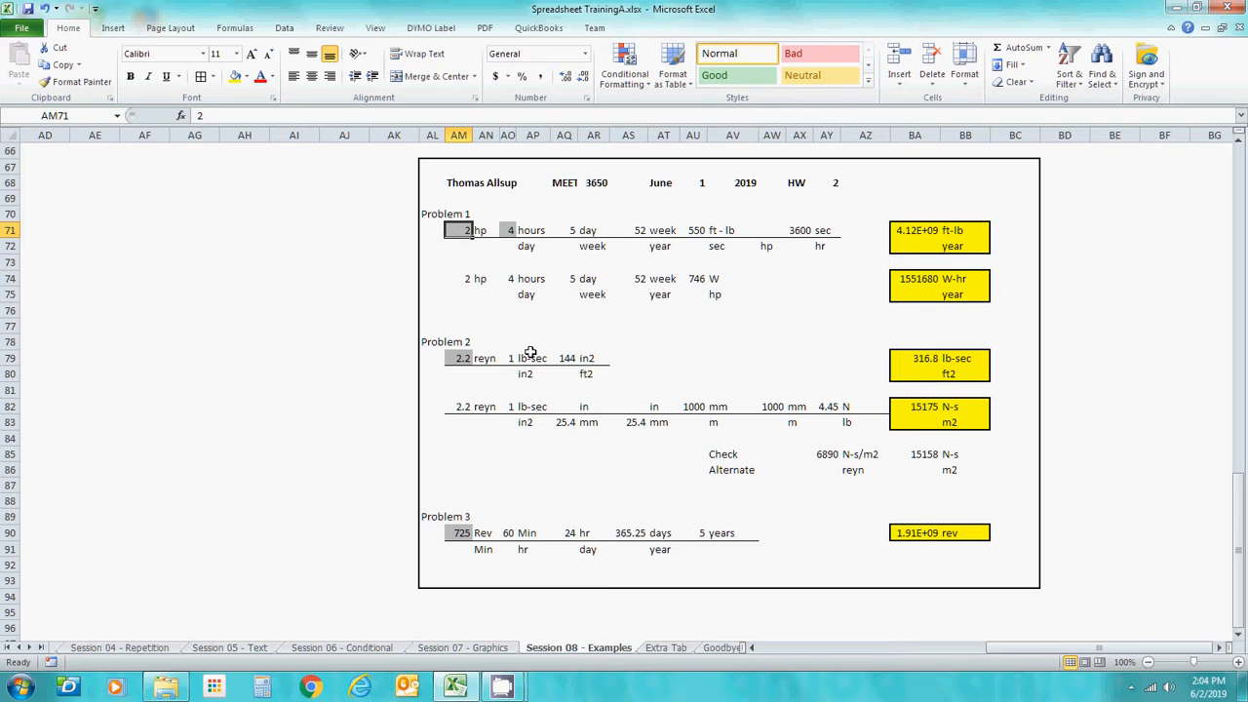
pyautogui.press('Right')
pyautogui.press('Right')
pyautogui.press('Right')
pyautogui.press('Left')
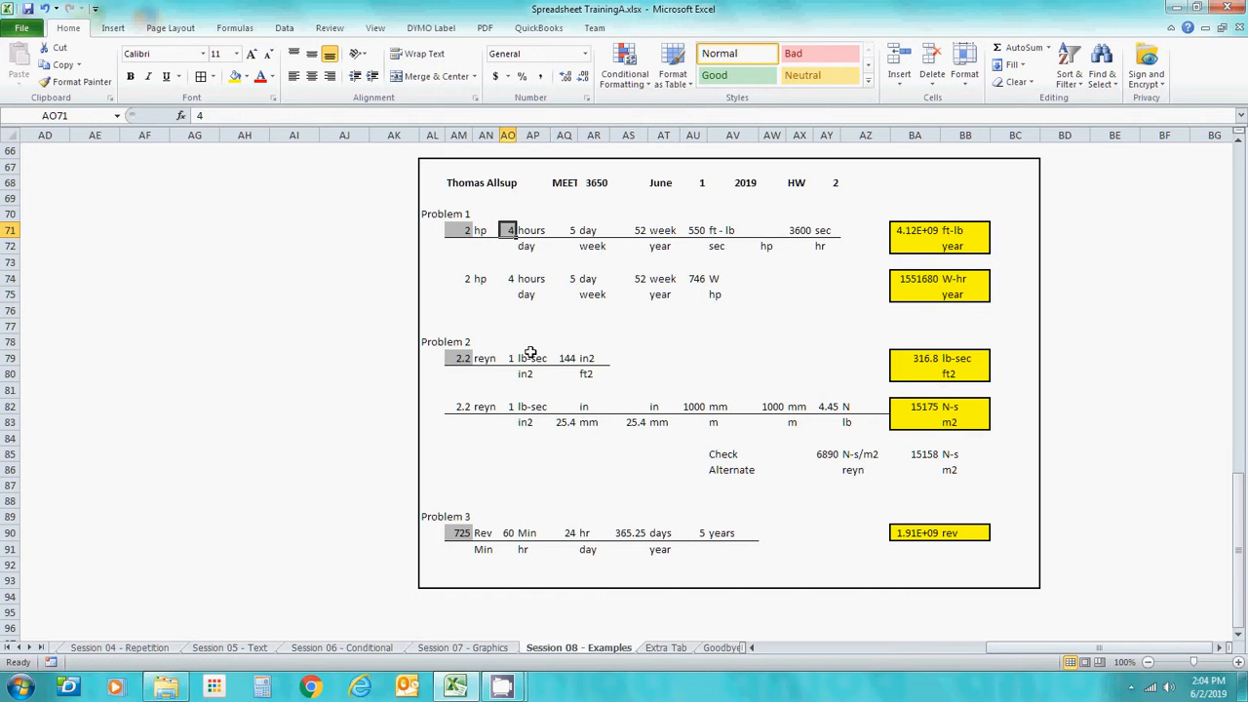
# Step: Examine Problem 1's conversion factors in rows 71 and 72, from days per week through to seconds per hour
pyautogui.press('Down')
pyautogui.press('Right')
pyautogui.press('Right')
pyautogui.press('Right')
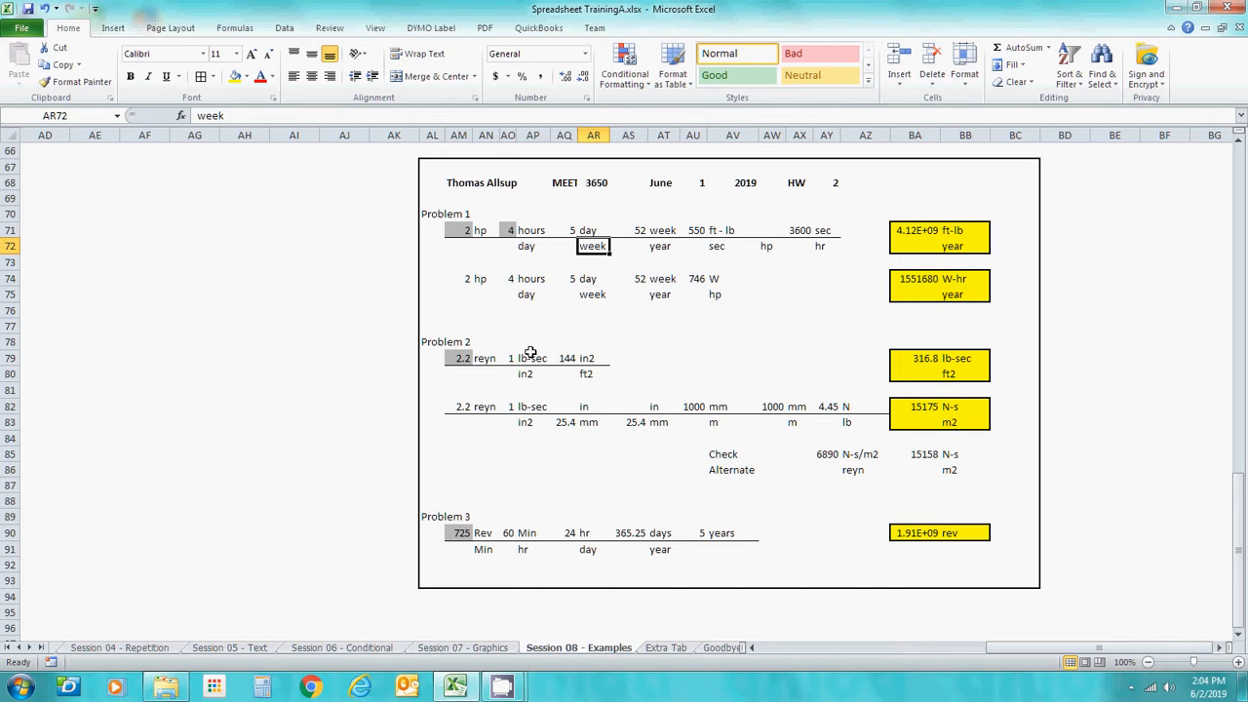
pyautogui.press('Up')
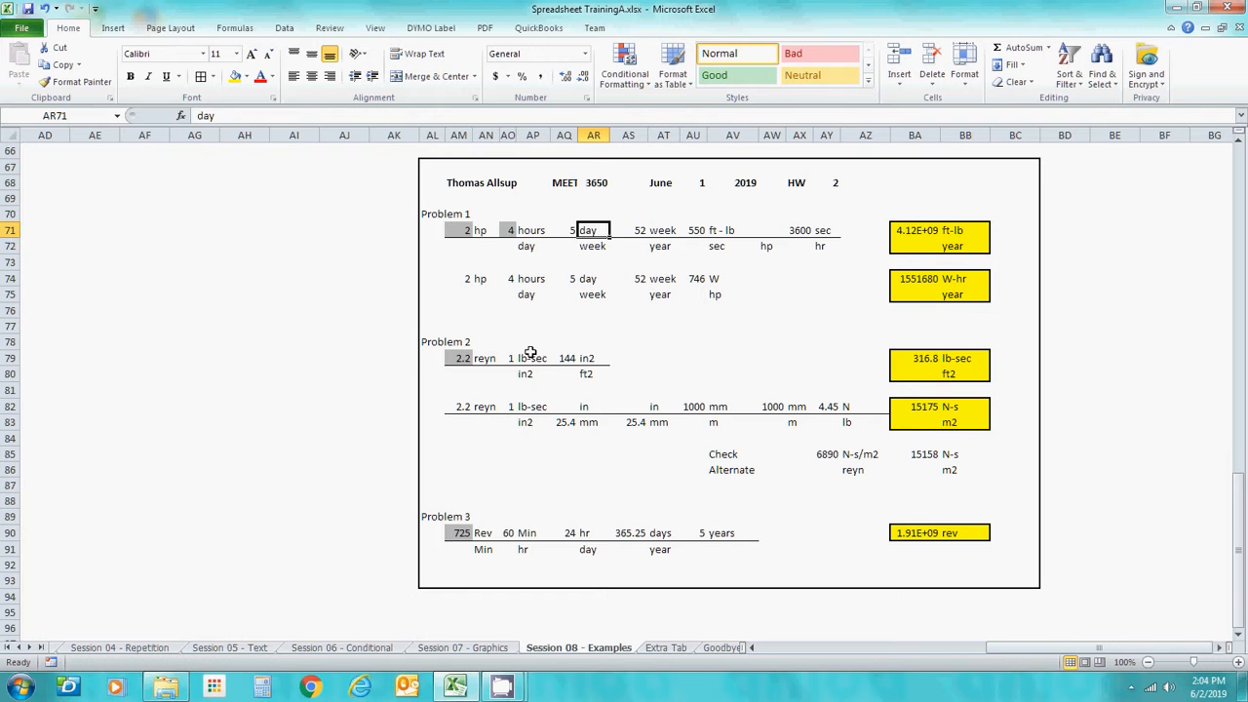
pyautogui.press('Right')
pyautogui.press('Right')
pyautogui.press('Left')
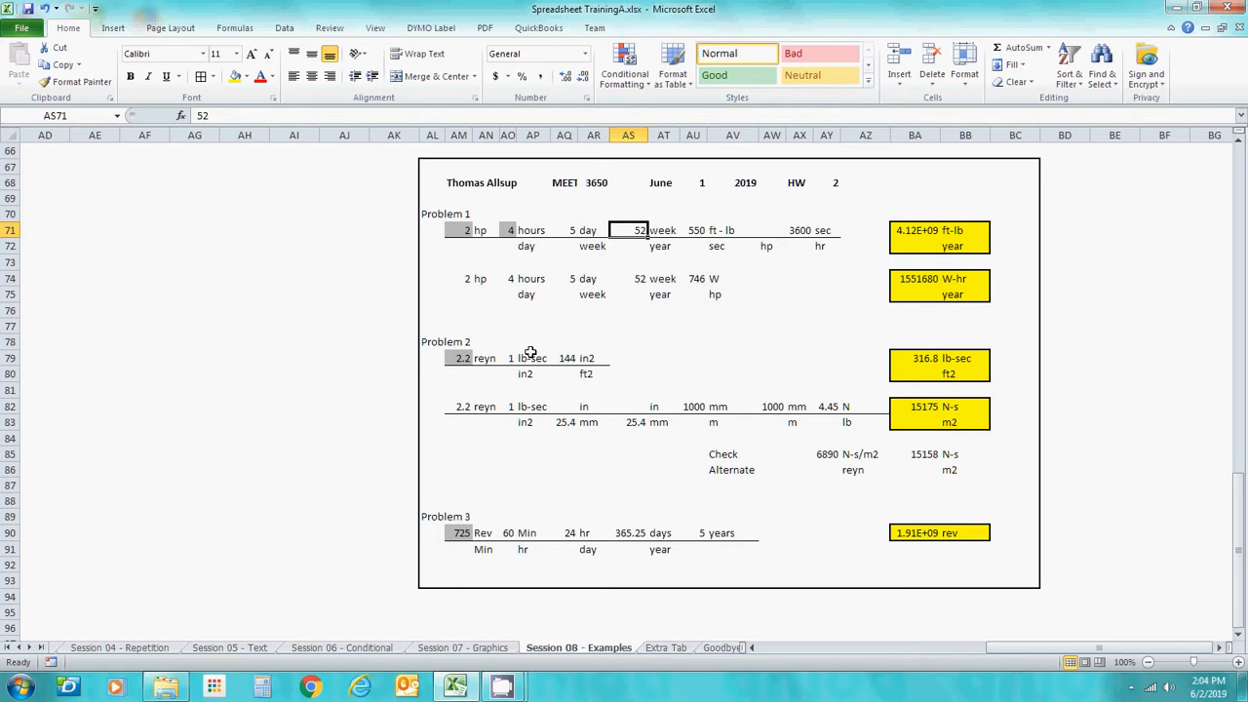
pyautogui.press('Right')
pyautogui.press('Right')
pyautogui.press('Right')
pyautogui.press('Right')
pyautogui.press('Left')
pyautogui.press('Left')
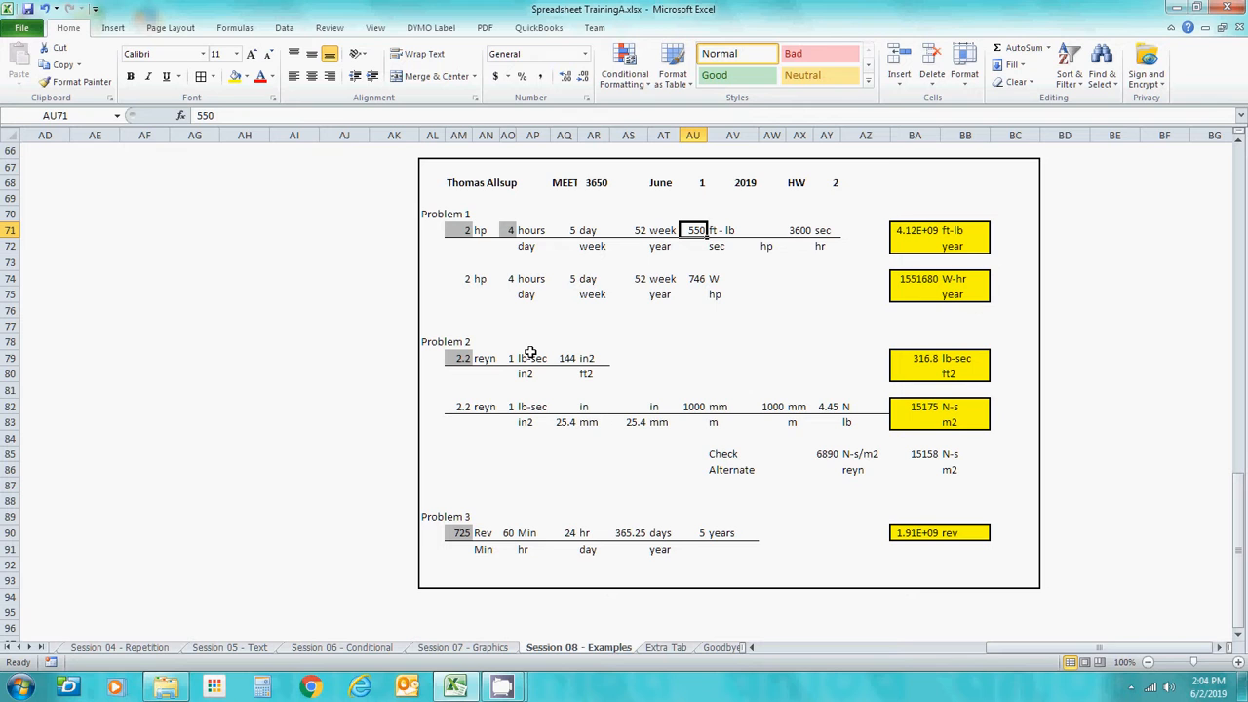
pyautogui.press('Right')
pyautogui.press('Right')
pyautogui.press('Right')
pyautogui.press('Right')
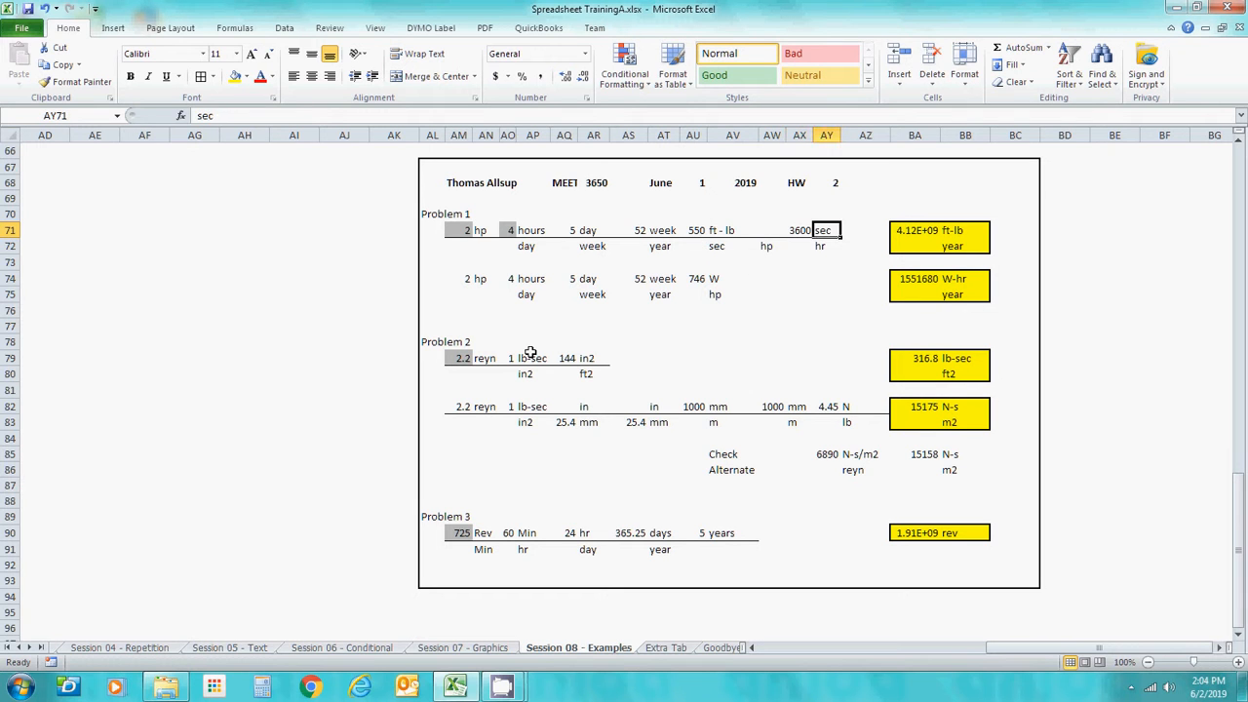
# Step: Trace how the hours unit in AP71 cancels against the hr denominator in AY72
pyautogui.press('Down')
pyautogui.press('Left')
pyautogui.press('Left')
pyautogui.press('Left')
pyautogui.press('Left')
pyautogui.press('Left')
pyautogui.press('Left')
pyautogui.press('Left')
pyautogui.press('Left')
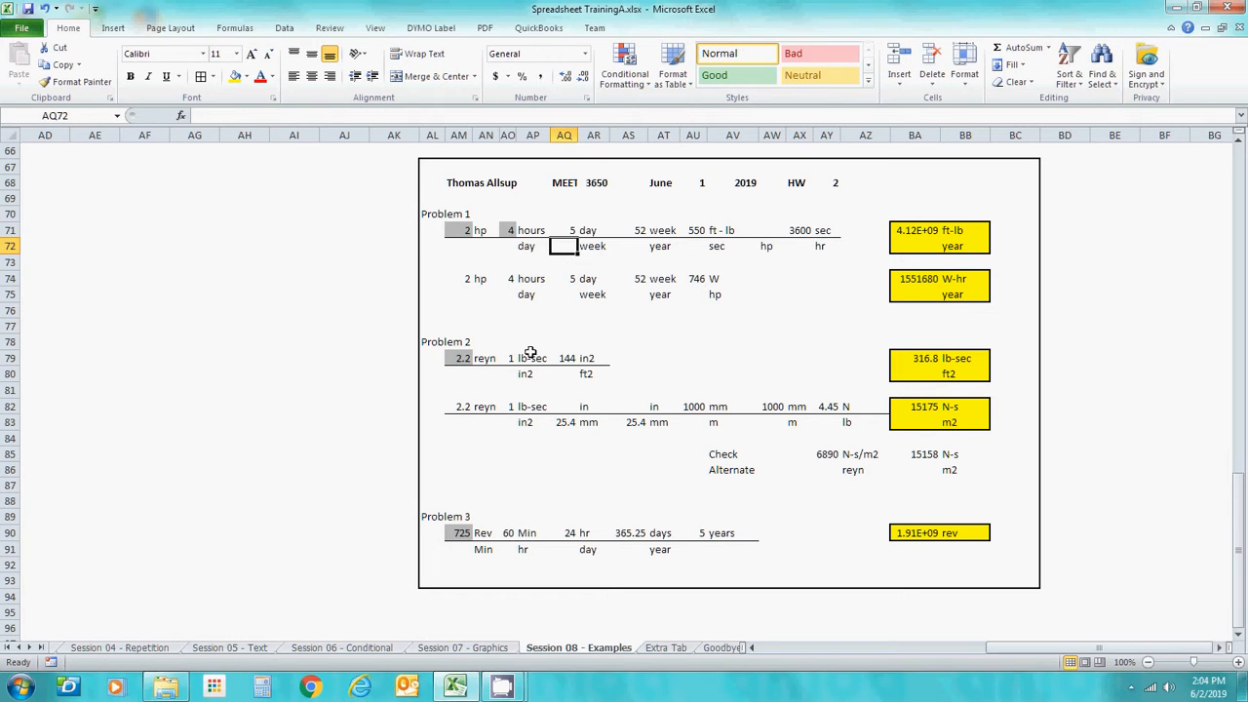
pyautogui.press('Left')
pyautogui.press('Left')
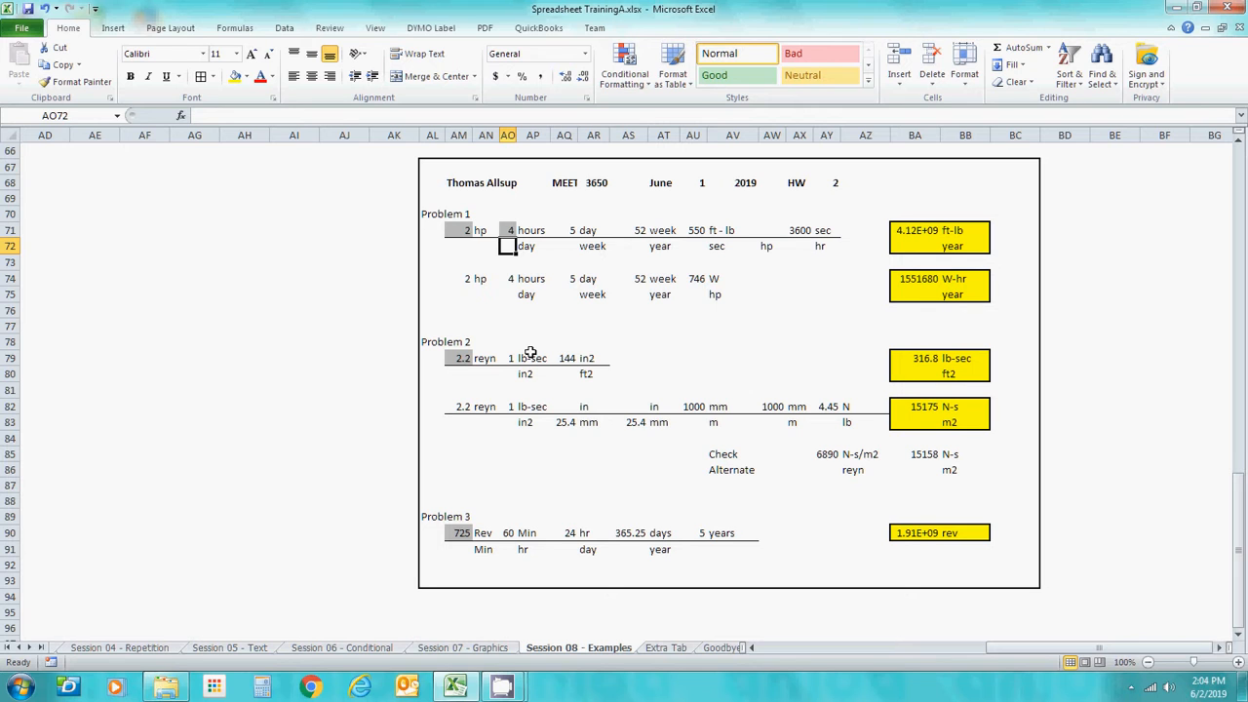
pyautogui.press('Left')
pyautogui.press('Left')
pyautogui.press('Up')
pyautogui.press('Right')
pyautogui.press('Right')
pyautogui.press('Right')
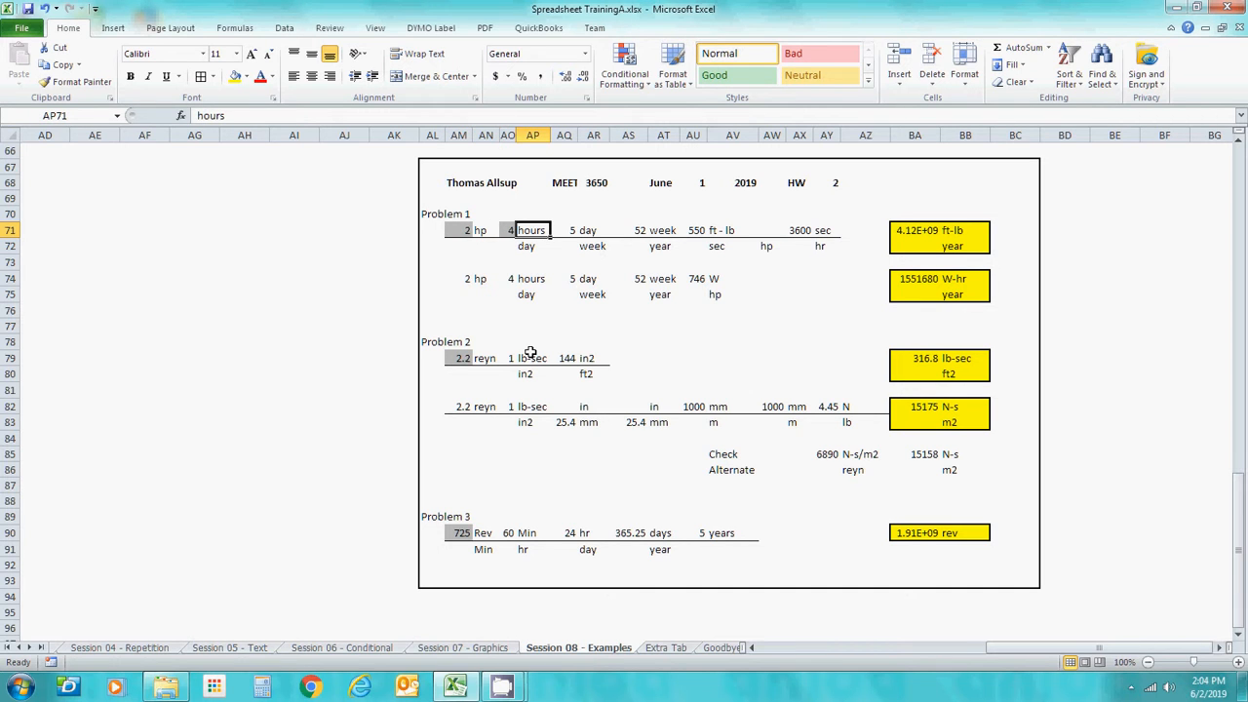
pyautogui.press('Right')
pyautogui.press('Right')
pyautogui.press('Right')
pyautogui.press('Right')
pyautogui.press('Right')
pyautogui.press('Right')
pyautogui.press('Right')
pyautogui.press('Right')
pyautogui.press('Down')
pyautogui.press('Right')
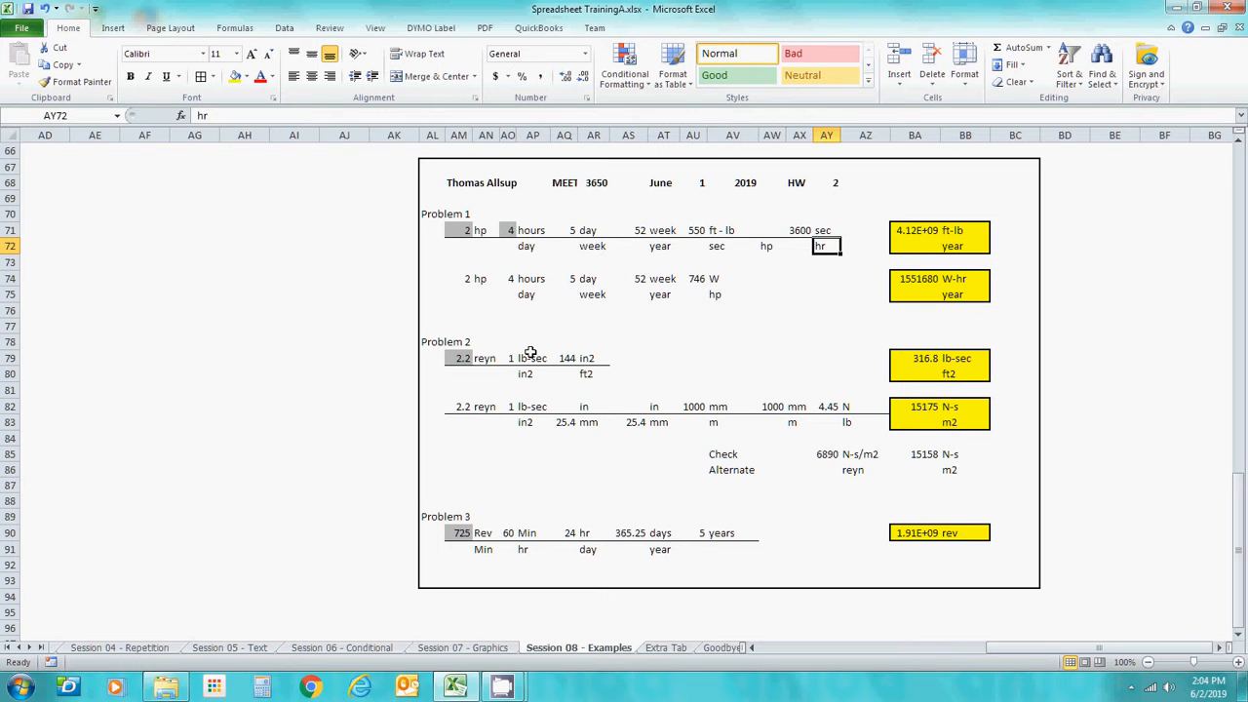
pyautogui.press('Up')
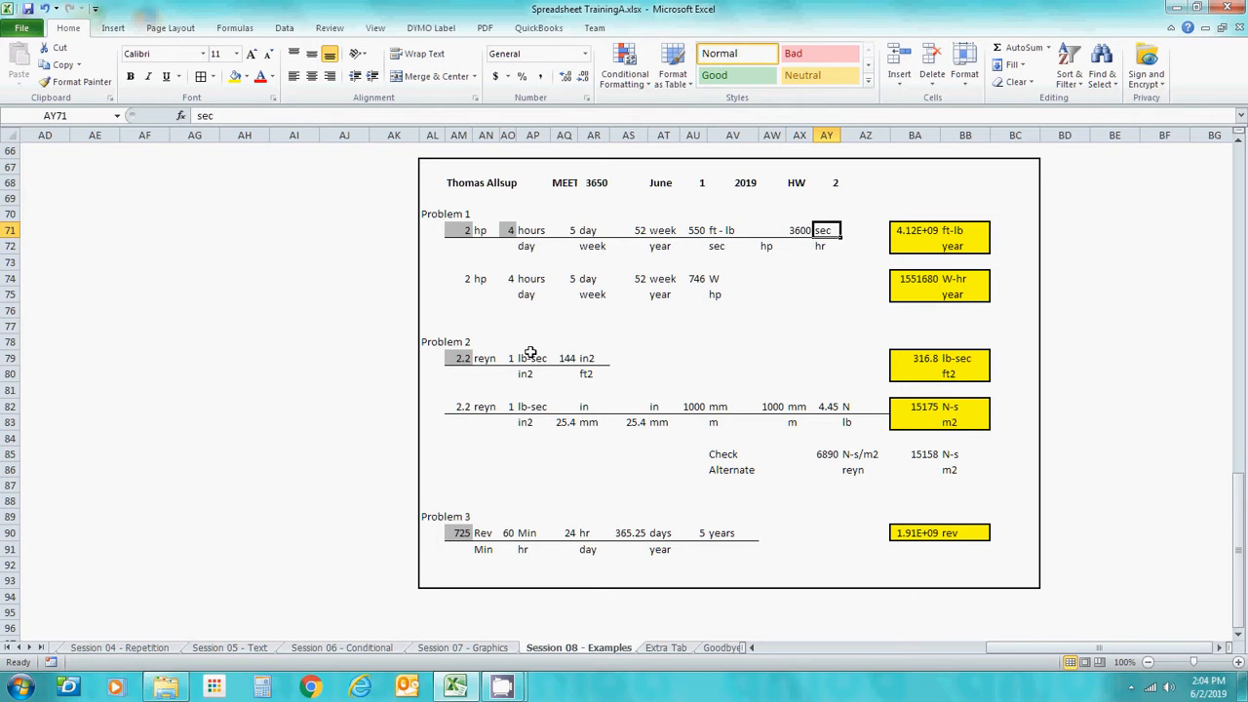
# Step: Check the sec and hp denominators in row 72 against the matching units in row 71
pyautogui.press('Right')
pyautogui.press('Left')
pyautogui.press('Left')
pyautogui.press('Left')
pyautogui.press('Left')
pyautogui.press('Left')
pyautogui.press('Down')
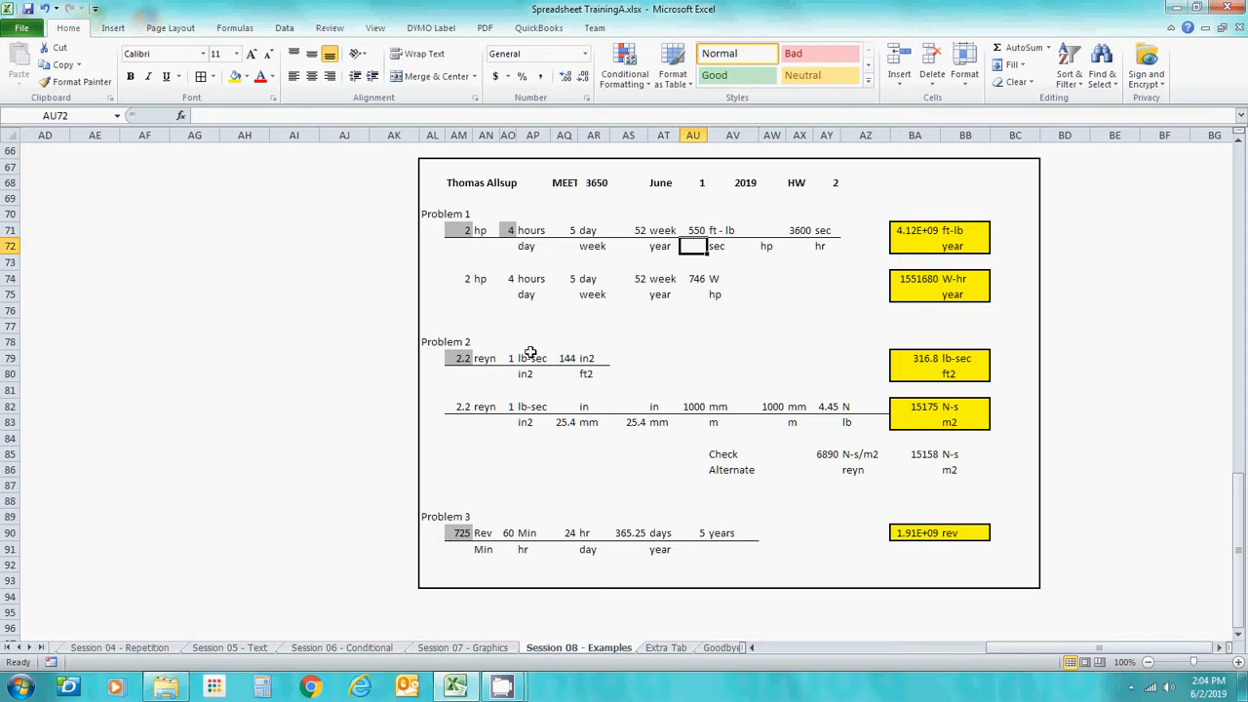
pyautogui.press('Right')
pyautogui.press('Right')
pyautogui.press('Right')
pyautogui.press('Left')
pyautogui.press('Left')
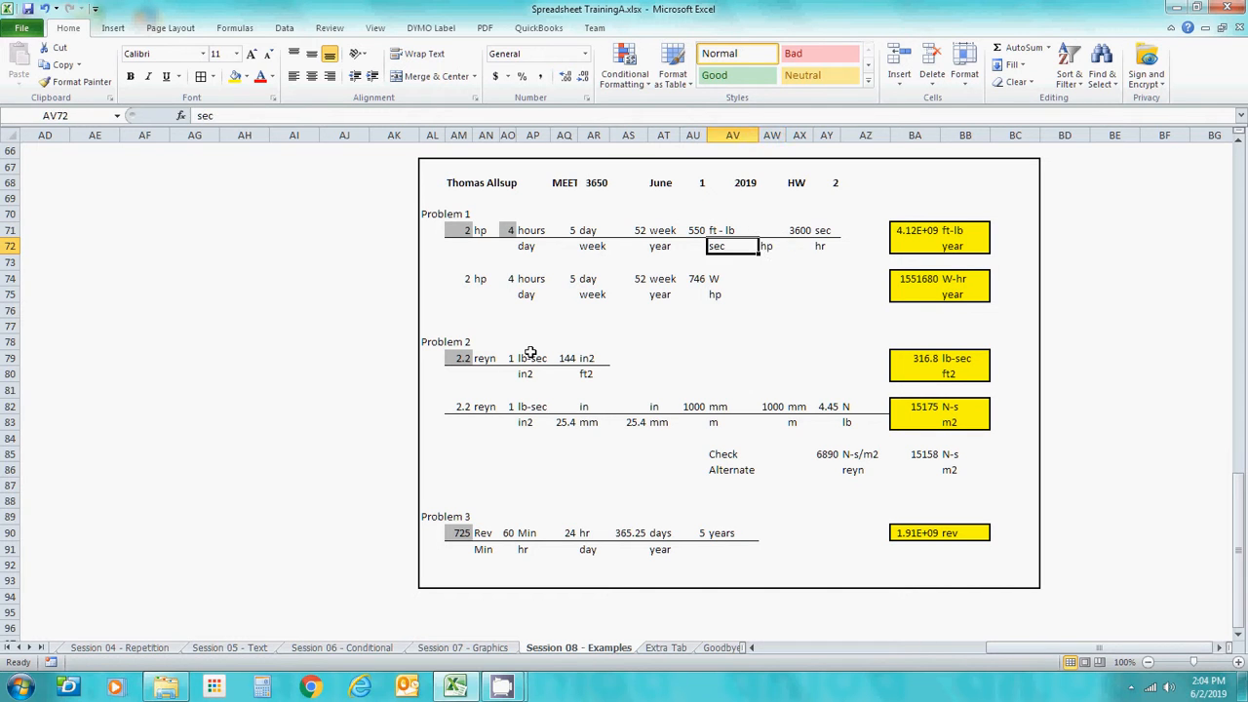
pyautogui.press('Left')
pyautogui.press('Left')
pyautogui.press('Left')
pyautogui.press('Left')
pyautogui.press('Left')
pyautogui.press('Left')
pyautogui.press('Left')
pyautogui.press('Left')
pyautogui.press('Up')
pyautogui.press('Left')
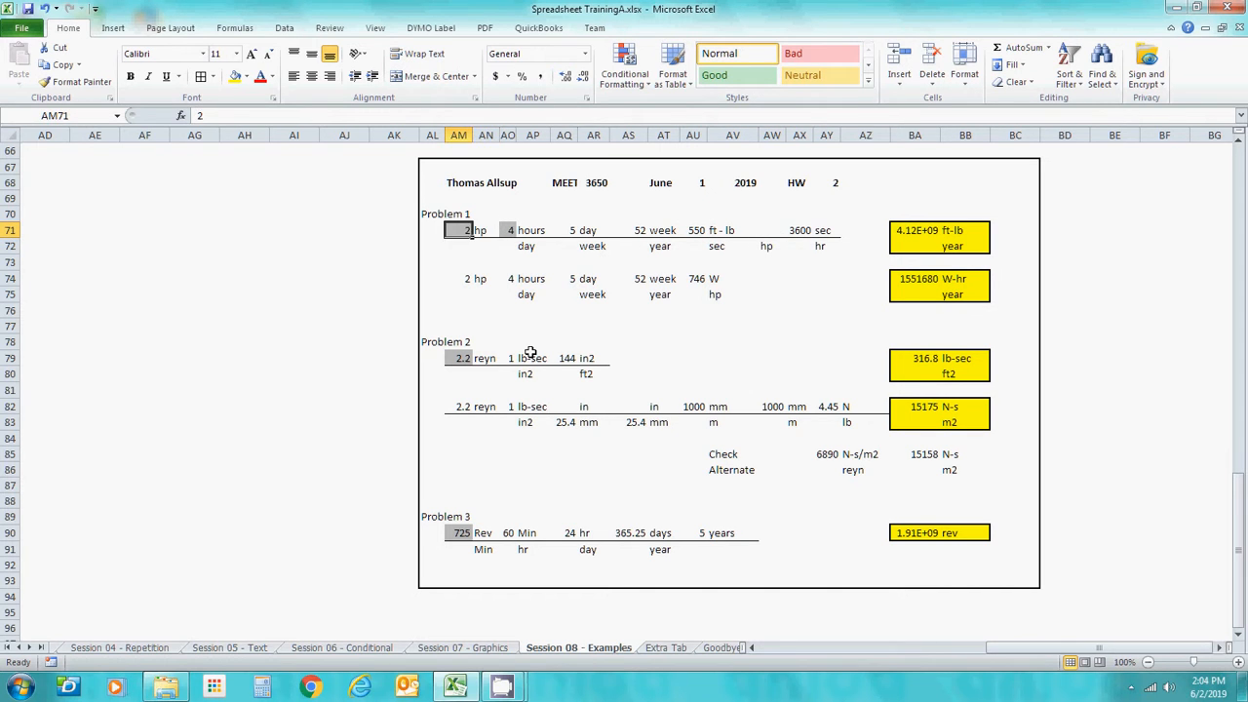
# Step: Review the numeric factors along row 71, from the horsepower input to the ft-lb conversion
pyautogui.press('Right')
pyautogui.press('Right')
pyautogui.press('Left')
pyautogui.press('Left')
pyautogui.press('Right')
pyautogui.press('Right')
pyautogui.press('Right')
pyautogui.press('Right')
pyautogui.press('Right')
pyautogui.press('Right')
pyautogui.press('Left')
pyautogui.press('Left')
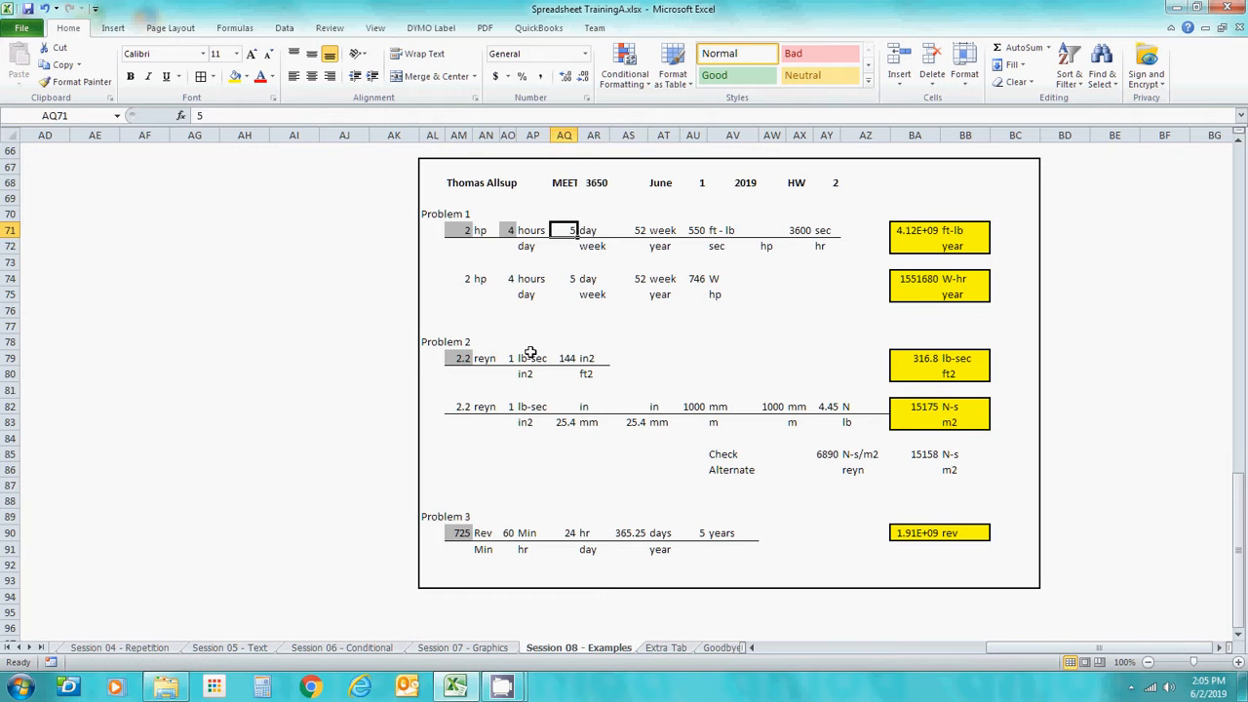
pyautogui.press('Right')
pyautogui.press('Right')
pyautogui.press('Right')
pyautogui.press('Right')
pyautogui.press('Right')
pyautogui.press('Right')
pyautogui.press('Right')
pyautogui.press('Left')
pyautogui.press('Left')
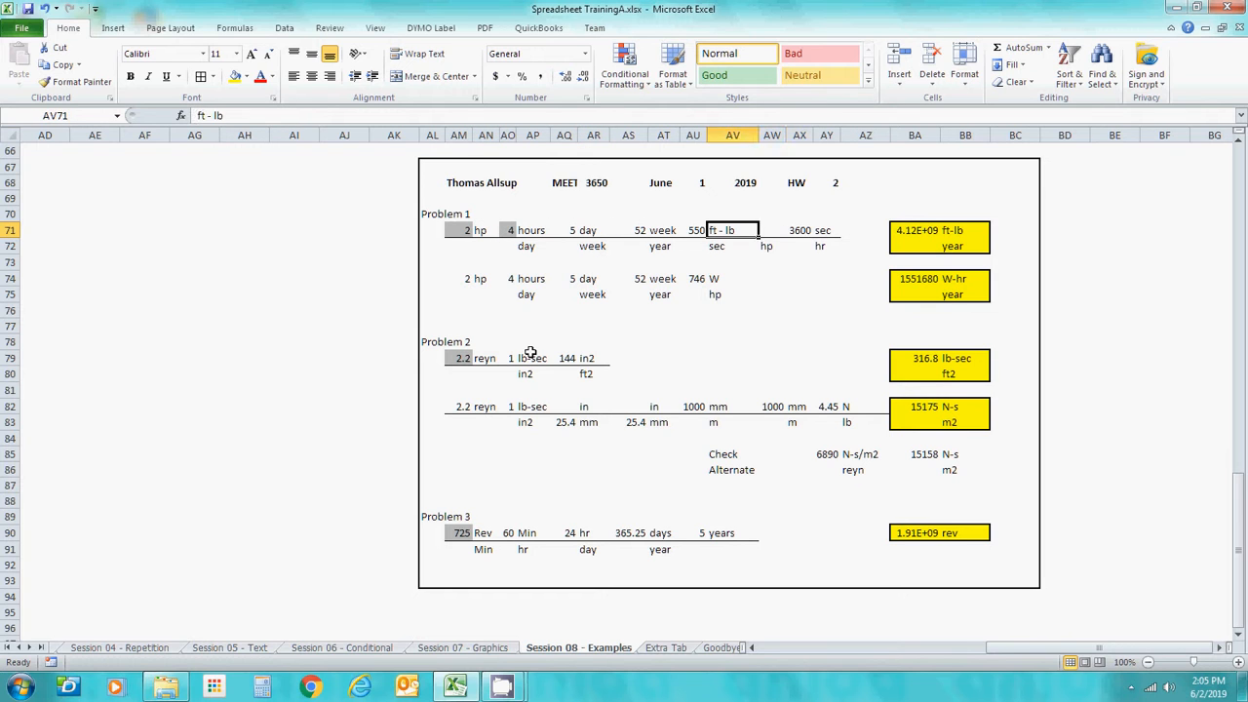
# Step: Set the days per week to 7 in both Problem 1 calculations, cells AQ71 and AQ74
pyautogui.press('Left')
pyautogui.press('Left')
pyautogui.press('Left')
pyautogui.press('Left')
pyautogui.press('Left')
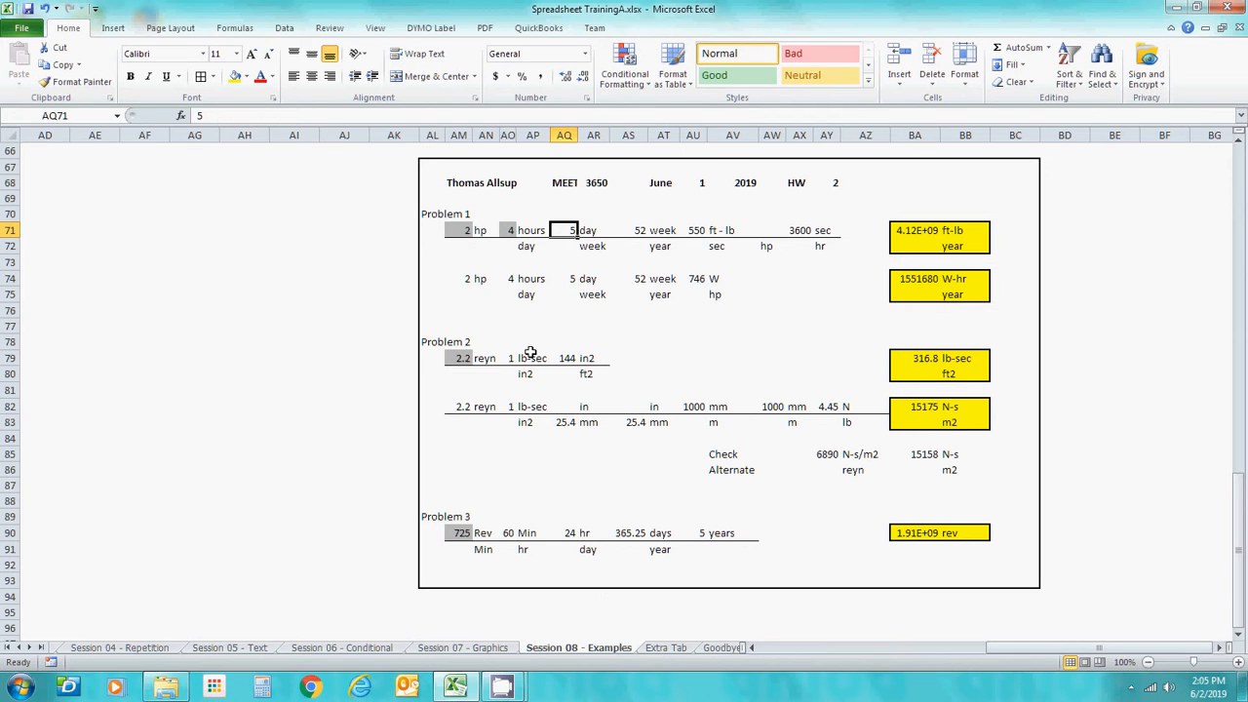
pyautogui.write('7')
pyautogui.press('Return')
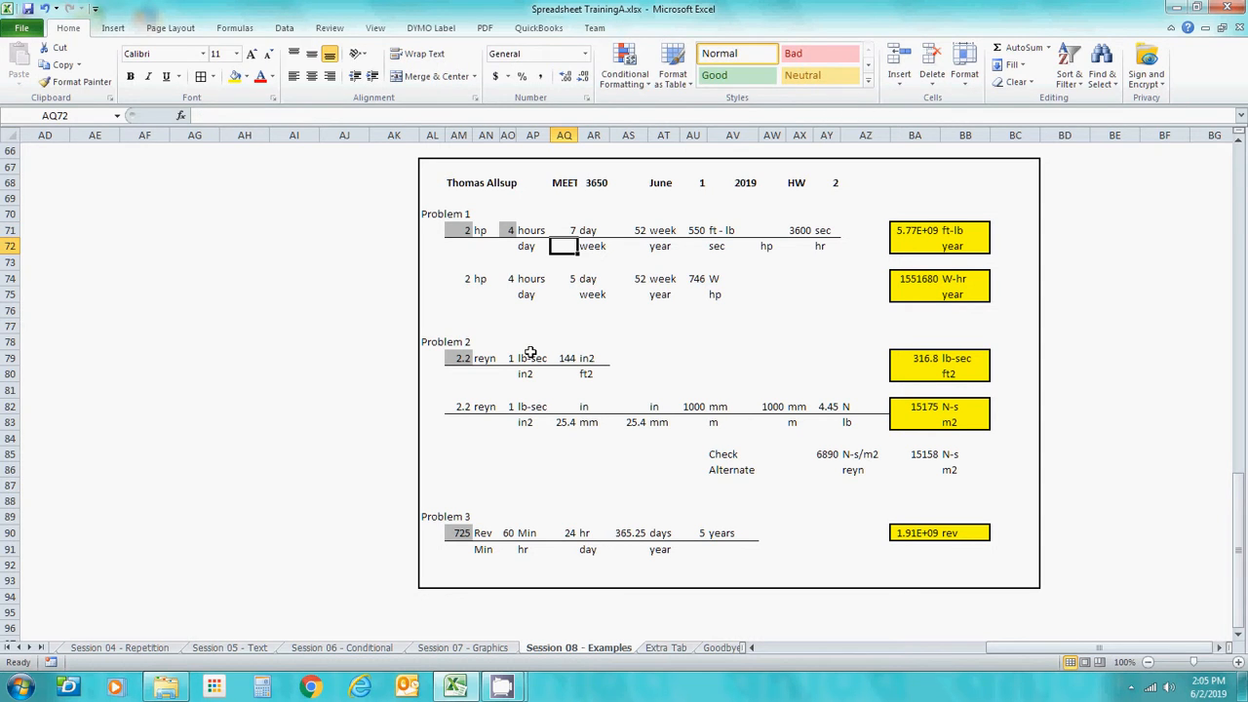
pyautogui.press('Down')
pyautogui.write('7')
pyautogui.press('Return')
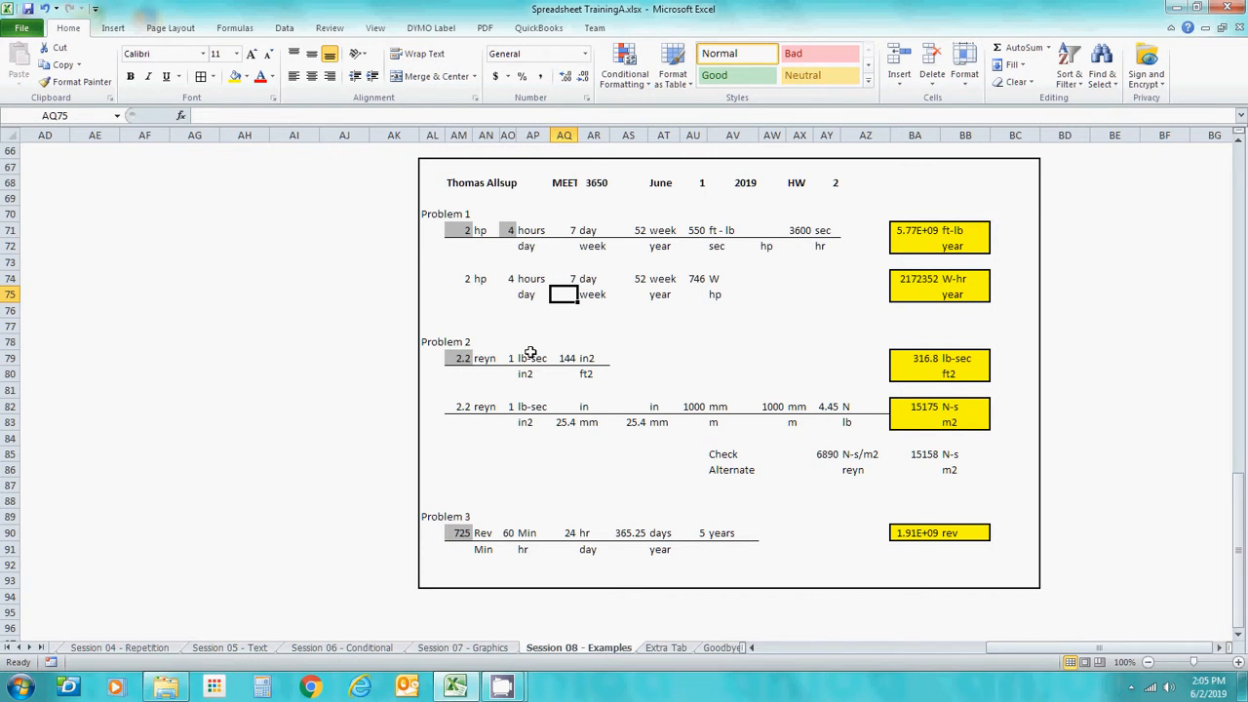
# Step: Examine Problem 1's highlighted yearly energy results in column BA, rows 71 to 74
pyautogui.press('Up')
pyautogui.press('Up')
pyautogui.press('Up')
pyautogui.press('Right')
pyautogui.press('Right')
pyautogui.press('Right')
pyautogui.press('Right')
pyautogui.press('Right')
pyautogui.press('Right')
pyautogui.press('Right')
pyautogui.press('Right')
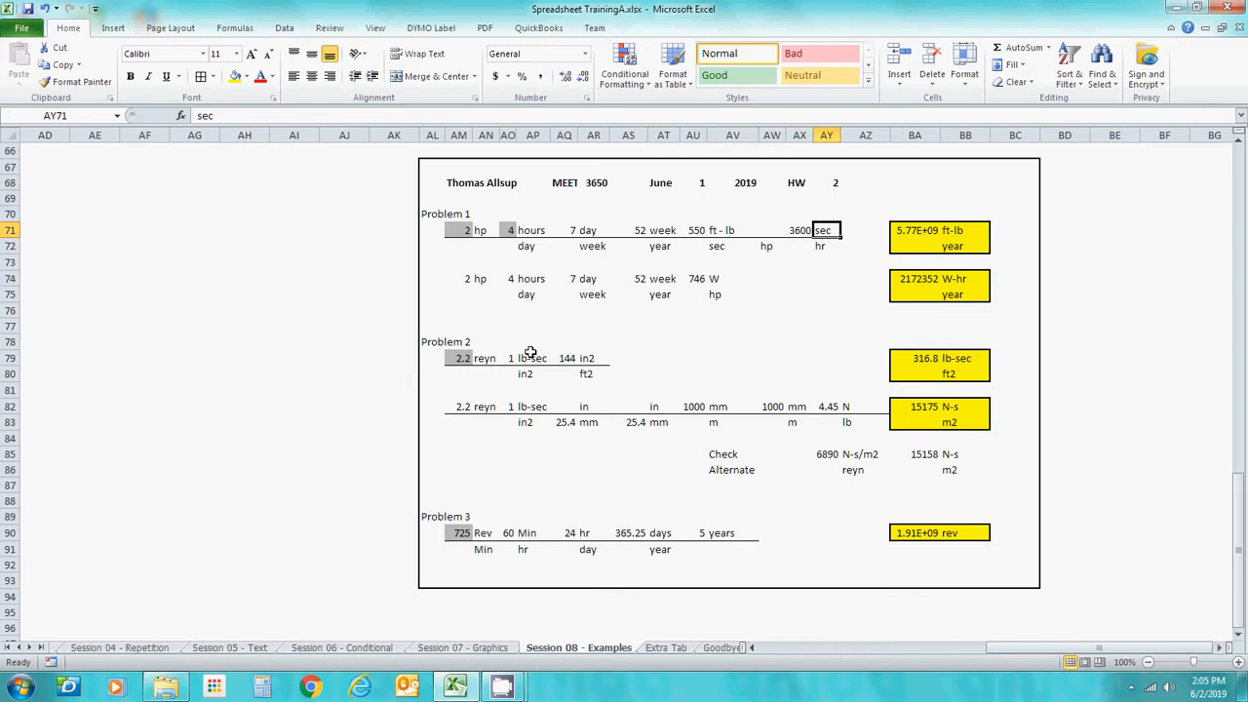
pyautogui.press('Right')
pyautogui.press('Right')
pyautogui.press('Down')
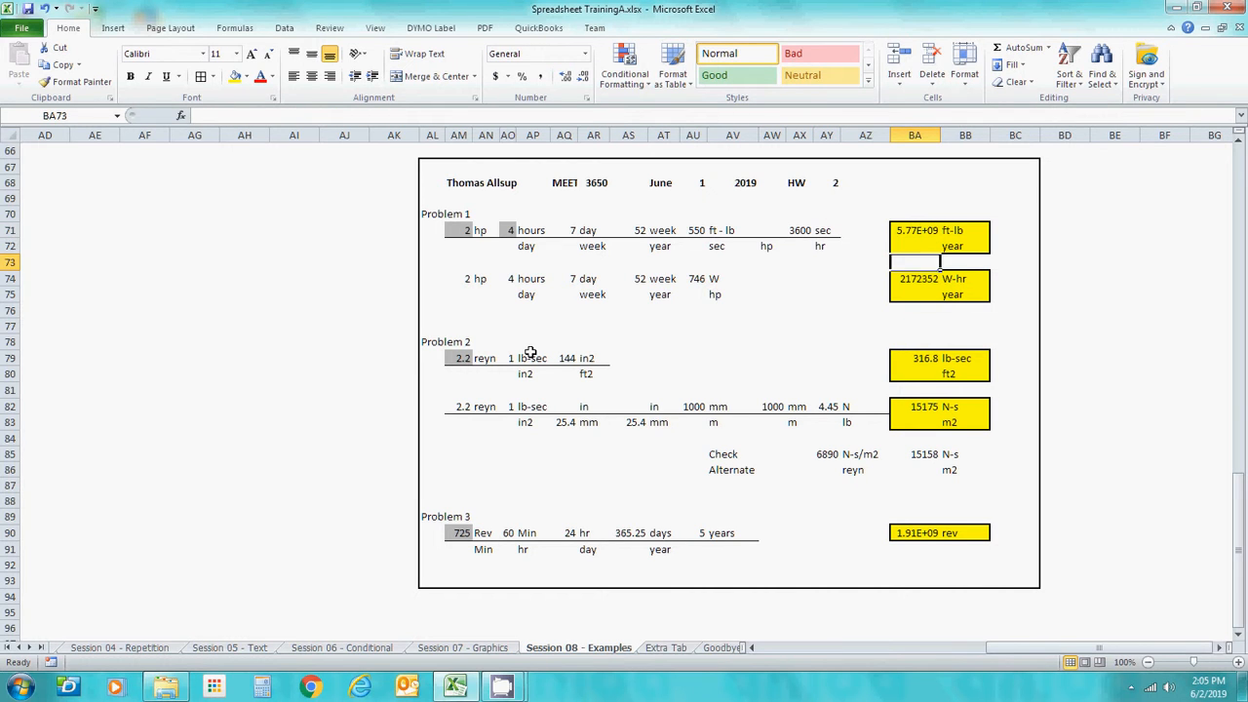
# Step: Set Problem 1's shaded hours-per-day input in AO71 to 2
pyautogui.press('Up')
pyautogui.press('Left')
pyautogui.press('Left')
pyautogui.press('Left')
pyautogui.press('Left')
pyautogui.press('Left')
pyautogui.press('Left')
pyautogui.press('Left')
pyautogui.press('Up')
pyautogui.press('Left')
pyautogui.press('Left')
pyautogui.press('Left')
pyautogui.press('Left')
pyautogui.press('Left')
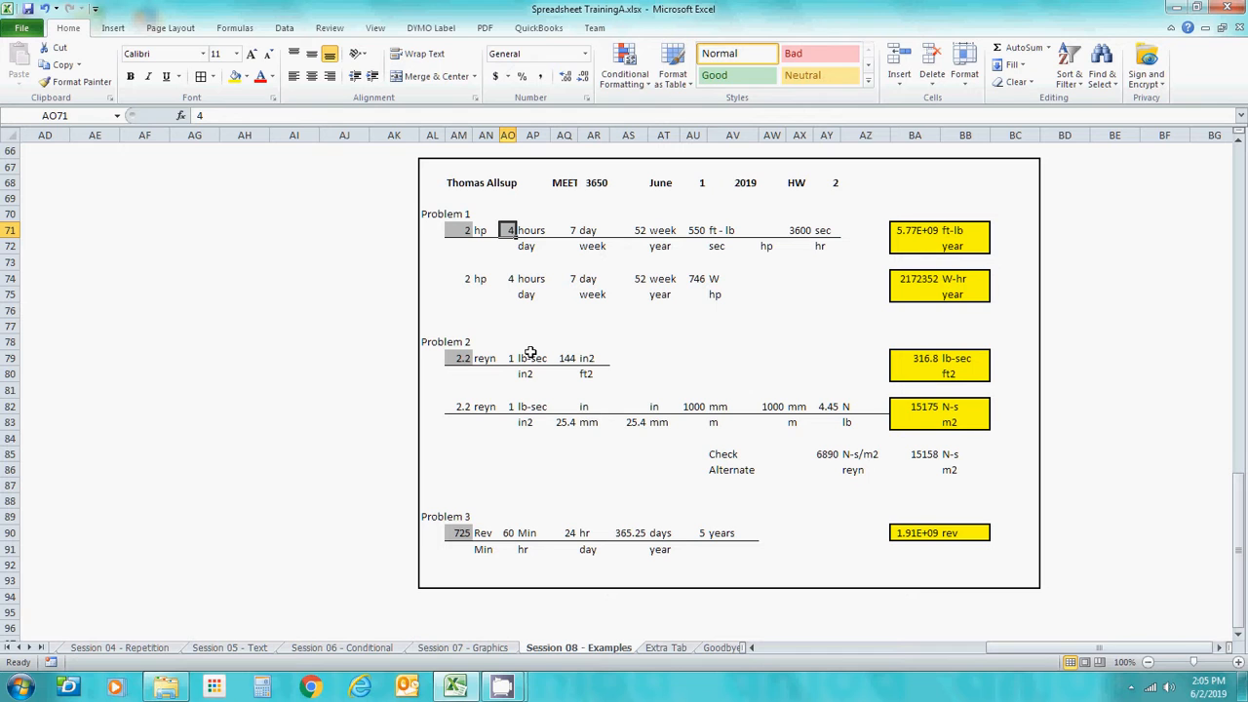
pyautogui.write('2')
pyautogui.press('Return')
pyautogui.press('Down')
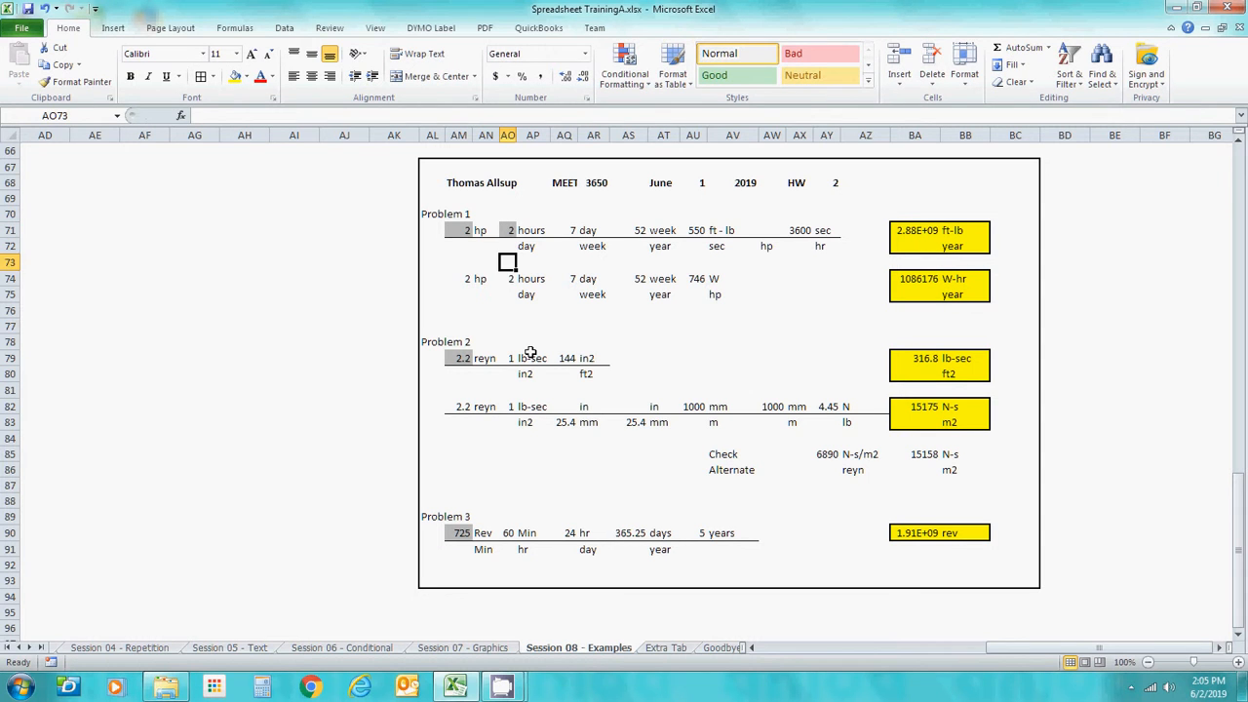
# Step: Compare the hours-per-day values of Problem 1's two calculations in AO71 and AO74
pyautogui.press('Down')
pyautogui.press('Up')
pyautogui.press('Up')
pyautogui.press('Up')
pyautogui.press('Down')
pyautogui.press('Down')
pyautogui.press('Down')
pyautogui.press('Down')
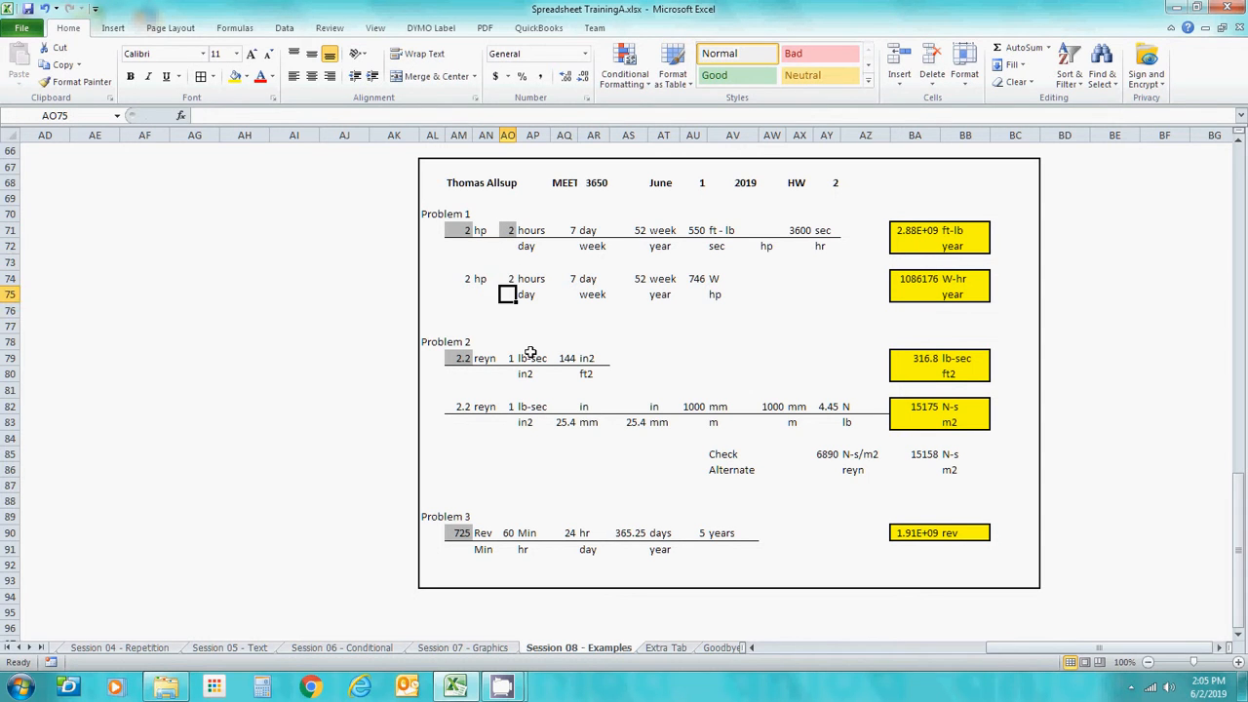
# Step: Review Problem 1's conversion factors across to the highlighted ft-lb per year result in row 71
pyautogui.press('Up')
pyautogui.press('Up')
pyautogui.press('Up')
pyautogui.press('Up')
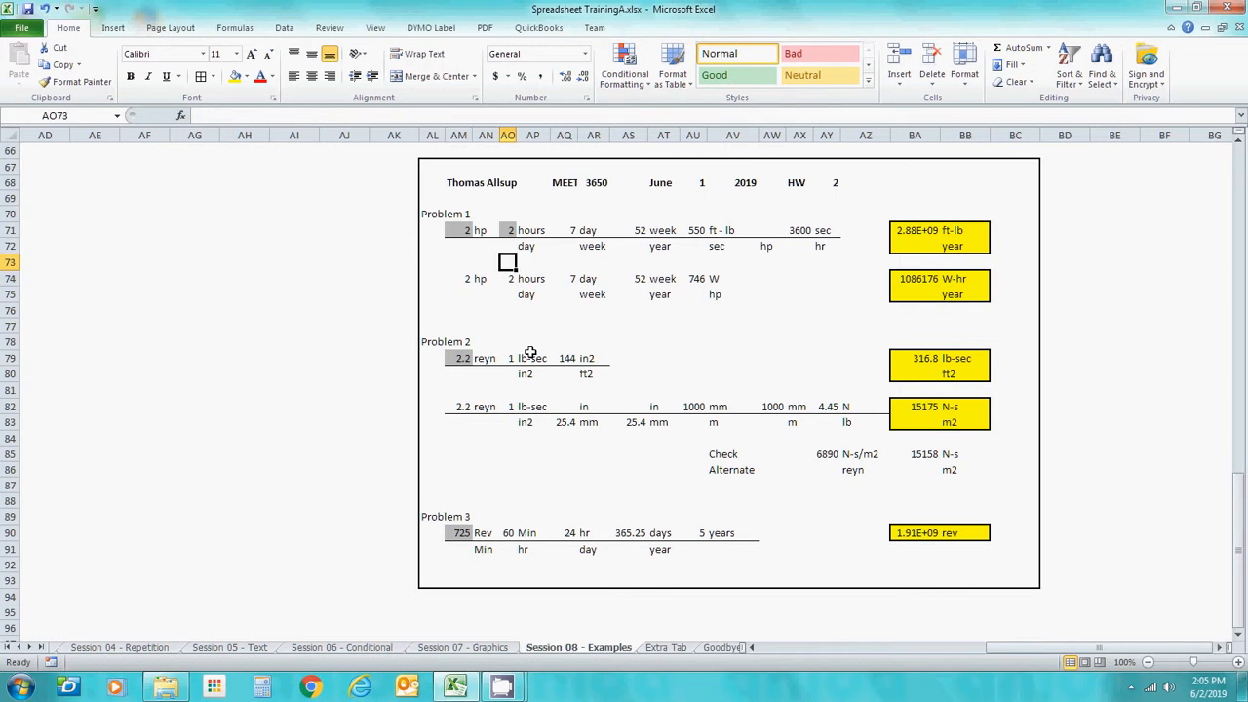
pyautogui.press('Right')
pyautogui.press('Right')
pyautogui.press('Right')
pyautogui.press('Right')
pyautogui.press('Right')
pyautogui.press('Right')
pyautogui.press('Right')
pyautogui.press('Right')
pyautogui.press('Right')
pyautogui.press('Right')
pyautogui.press('Right')
pyautogui.press('Right')
pyautogui.press('Right')
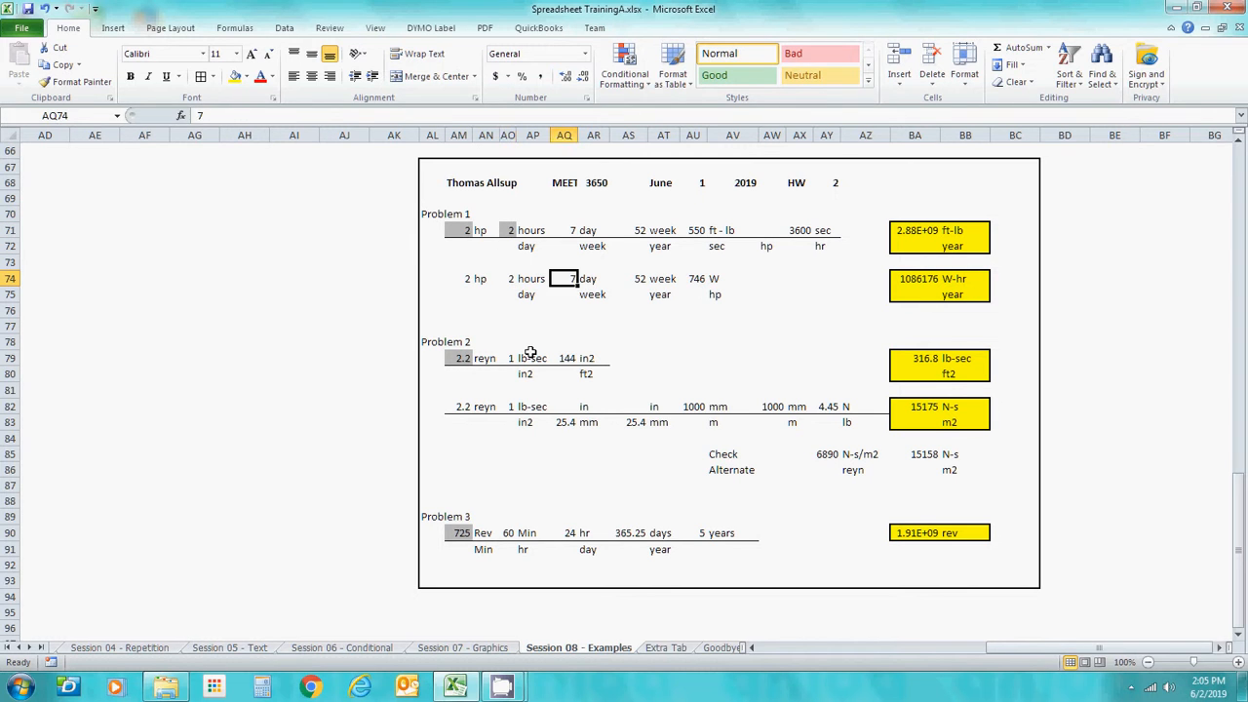
pyautogui.press('Up')
pyautogui.press('Up')
pyautogui.press('Up')
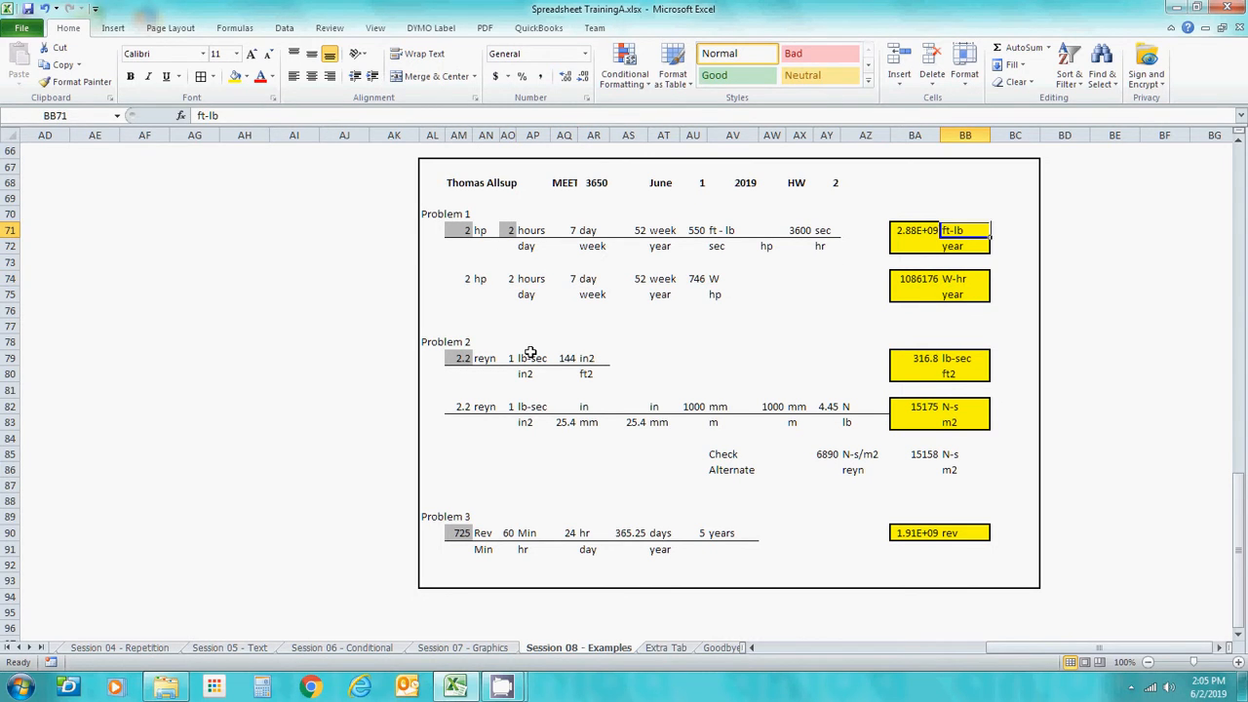
# Step: Set Problem 1's shaded horsepower input in AM71 to 5
pyautogui.press('Down')
pyautogui.press('Down')
pyautogui.press('Down')
pyautogui.press('Down')
pyautogui.press('Left')
pyautogui.press('Left')
pyautogui.press('Left')
pyautogui.press('Left')
pyautogui.press('Left')
pyautogui.press('Left')
pyautogui.press('Left')
pyautogui.press('Left')
pyautogui.press('Left')
pyautogui.press('Left')
pyautogui.press('Left')
pyautogui.press('Left')
pyautogui.press('Left')
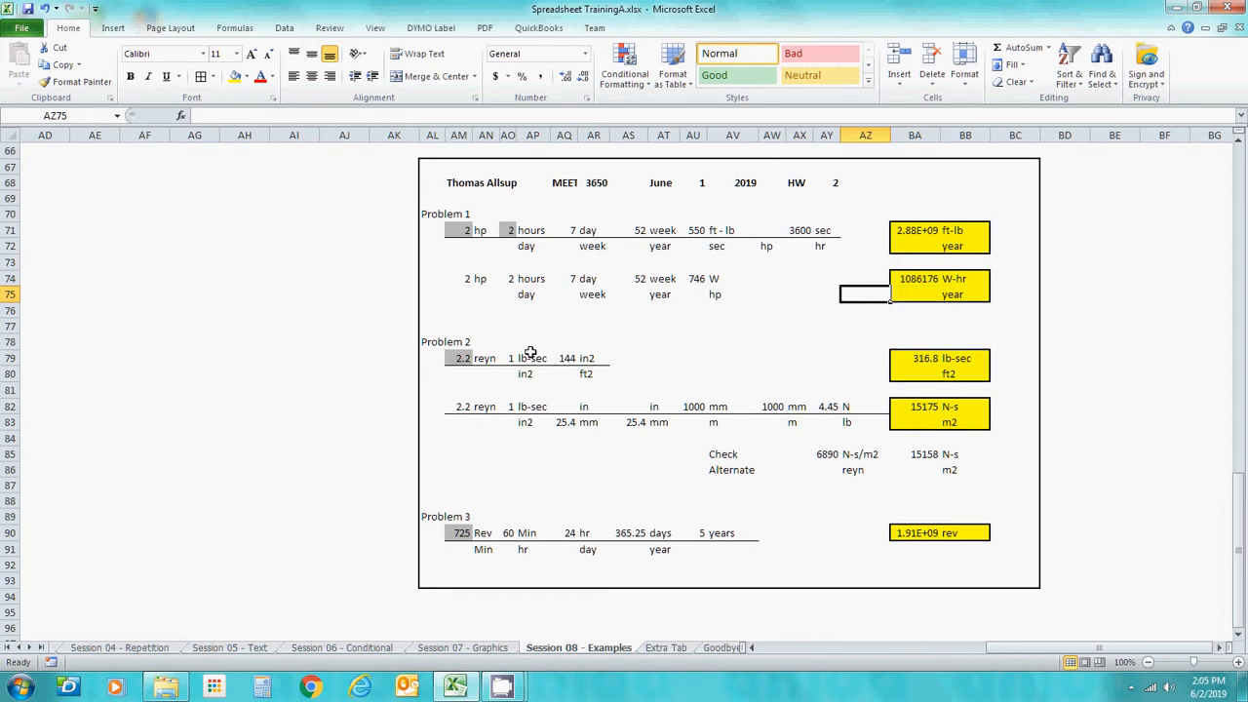
pyautogui.press('Up')
pyautogui.press('Up')
pyautogui.press('Up')
pyautogui.press('Up')
pyautogui.press('Left')
pyautogui.press('Left')
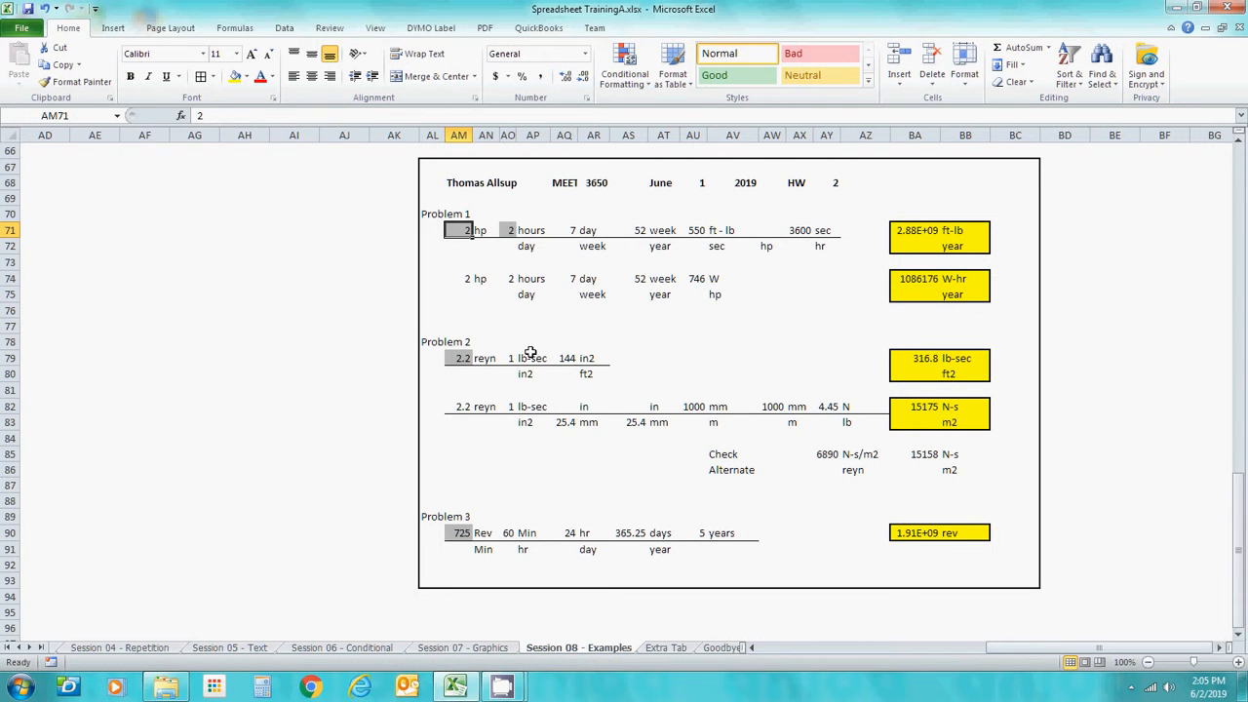
pyautogui.write('5')
pyautogui.press('Return')
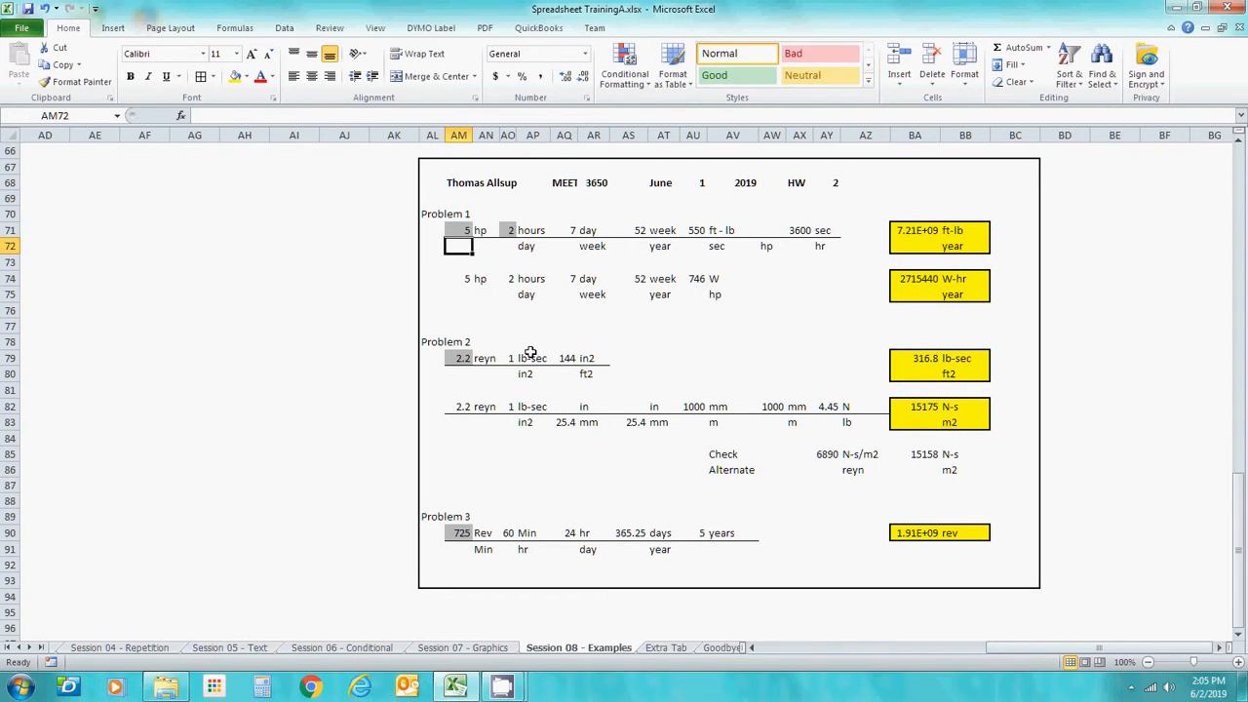
# Step: Examine Problem 1's recalculated ft-lb per year result and its formula in BA71
pyautogui.press('Down')
pyautogui.press('Right')
pyautogui.press('Right')
pyautogui.press('Right')
pyautogui.press('Right')
pyautogui.press('Right')
pyautogui.press('Right')
pyautogui.press('Right')
pyautogui.press('Right')
pyautogui.press('Right')
pyautogui.press('Right')
pyautogui.press('Right')
pyautogui.press('Right')
pyautogui.press('Right')
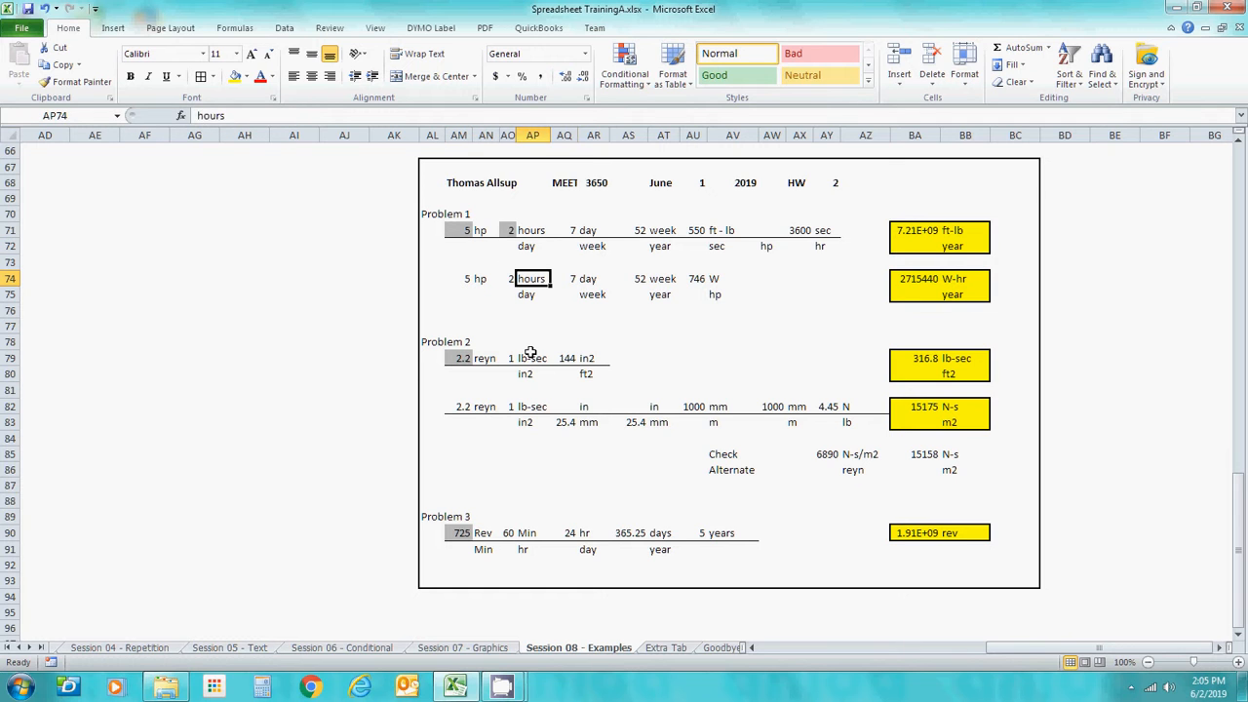
pyautogui.press('Up')
pyautogui.press('Up')
pyautogui.press('Up')
pyautogui.press('Right')
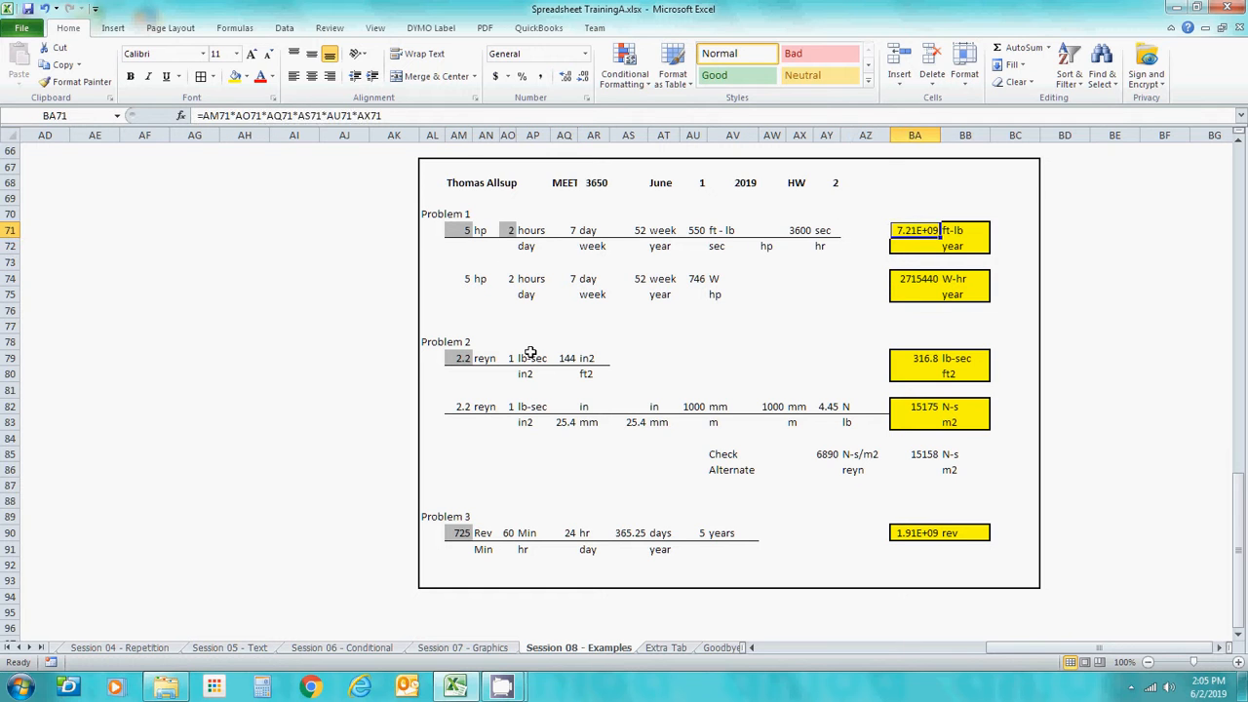
pyautogui.press('Down')
pyautogui.press('Right')
pyautogui.press('Right')
pyautogui.press('Up')
pyautogui.press('Left')
pyautogui.press('Left')
pyautogui.press('Left')
pyautogui.press('Down')
pyautogui.press('Right')
# Step: Examine Problem 1's recalculated W-hr per year result and its formula in BA74
pyautogui.press('Down')
pyautogui.press('Down')
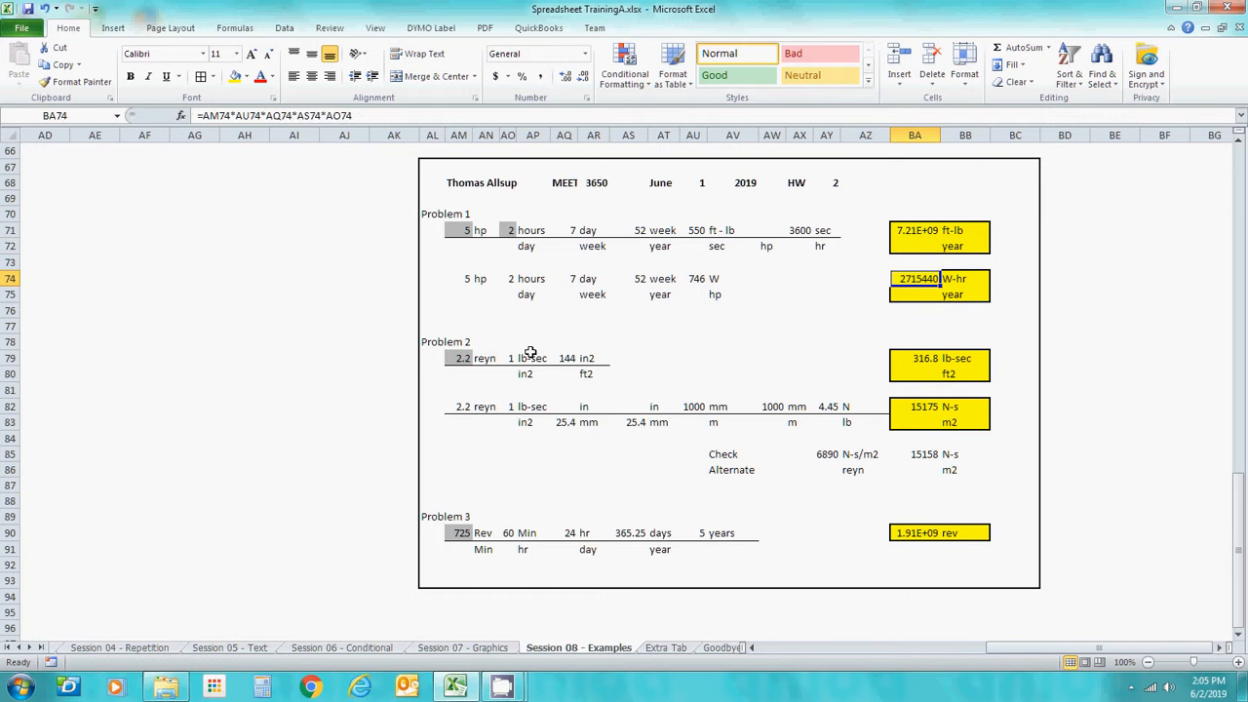
pyautogui.press('Down')
pyautogui.press('Right')
pyautogui.press('Up')
pyautogui.press('Left')
# Step: Review Problem 2's first conversion in row 79, from the shaded reyn input across to the highlighted result
pyautogui.press('Down')
pyautogui.press('Down')
pyautogui.press('Down')
pyautogui.press('Left')
pyautogui.press('Left')
pyautogui.press('Left')
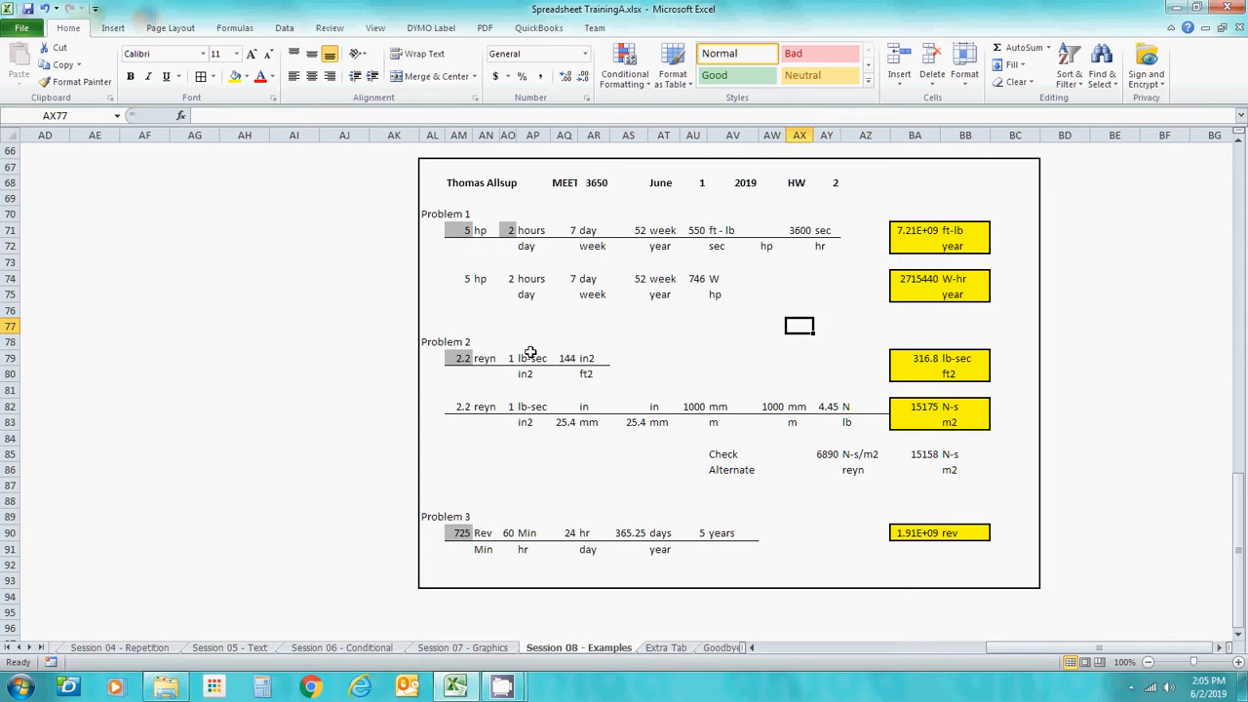
pyautogui.press('Left')
pyautogui.press('Left')
pyautogui.press('Left')
pyautogui.press('Left')
pyautogui.press('Left')
pyautogui.press('Left')
pyautogui.press('Left')
pyautogui.press('Down')
pyautogui.press('Down')
pyautogui.press('Left')
pyautogui.press('Left')
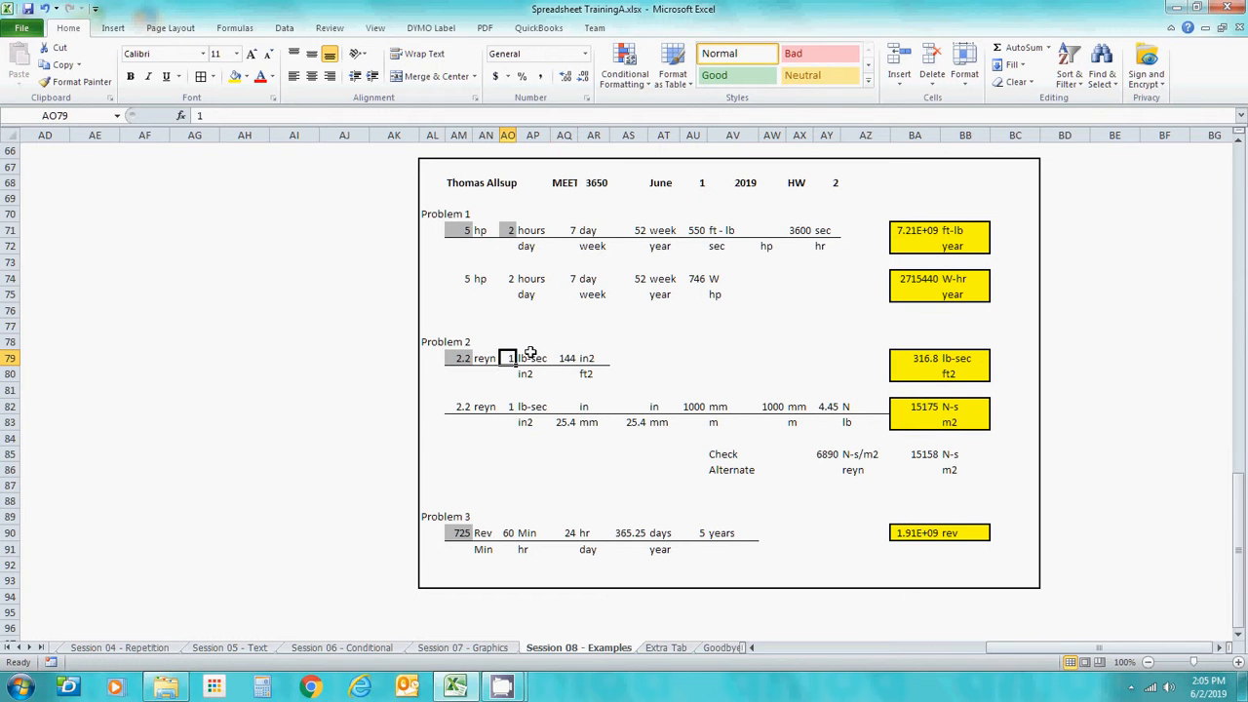
pyautogui.press('Left')
pyautogui.press('Left')
pyautogui.press('Right')
pyautogui.press('Right')
pyautogui.press('Right')
pyautogui.press('Right')
pyautogui.press('Right')
pyautogui.press('Right')
pyautogui.press('Right')
pyautogui.press('Right')
pyautogui.press('Right')
pyautogui.press('Right')
pyautogui.press('Right')
pyautogui.press('Right')
pyautogui.press('Right')
pyautogui.press('Right')
pyautogui.press('Right')
pyautogui.press('Right')
pyautogui.press('Right')
pyautogui.press('Down')
pyautogui.press('Down')
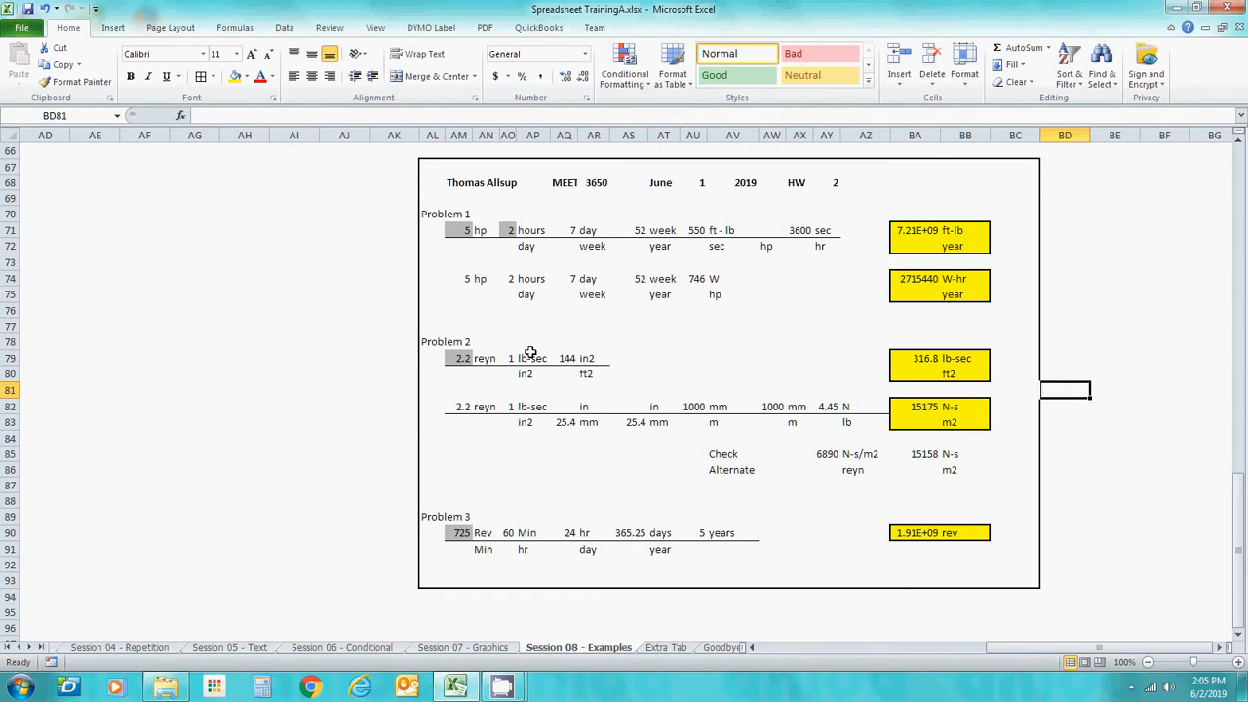
# Step: Examine Problem 2's alternate check in row 85, including its conversion factor in AY85 and the units beside it
pyautogui.press('Down')
pyautogui.press('Left')
pyautogui.press('Left')
pyautogui.press('Left')
pyautogui.press('Left')
pyautogui.press('Left')
pyautogui.press('Left')
pyautogui.press('Left')
pyautogui.press('Down')
pyautogui.press('Down')
pyautogui.press('Left')
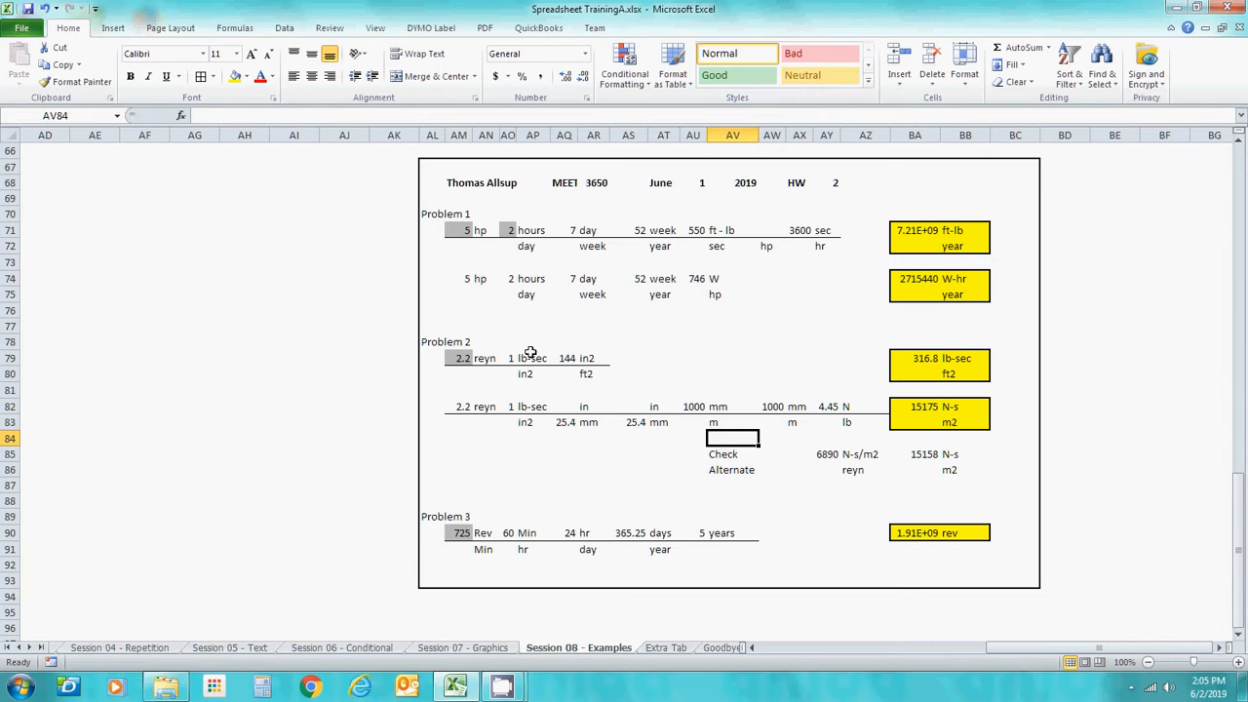
pyautogui.press('Left')
pyautogui.press('Down')
pyautogui.press('Right')
pyautogui.press('Right')
pyautogui.press('Right')
pyautogui.press('Right')
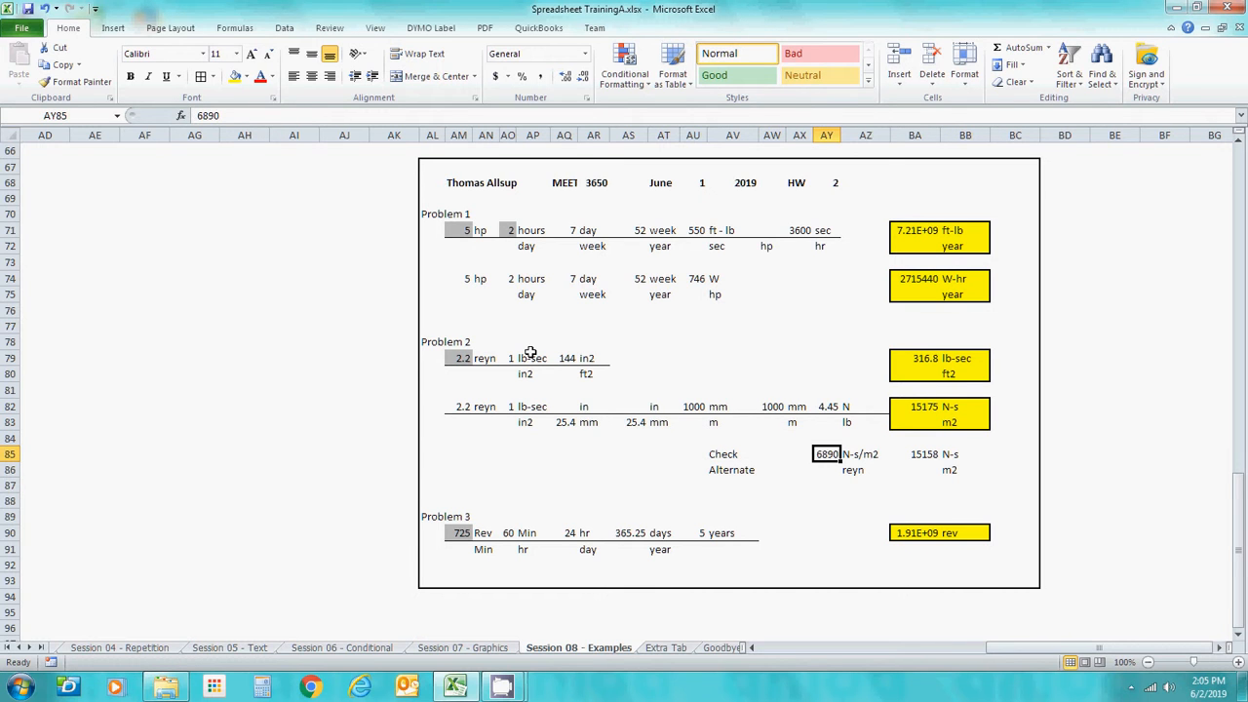
pyautogui.press('Down')
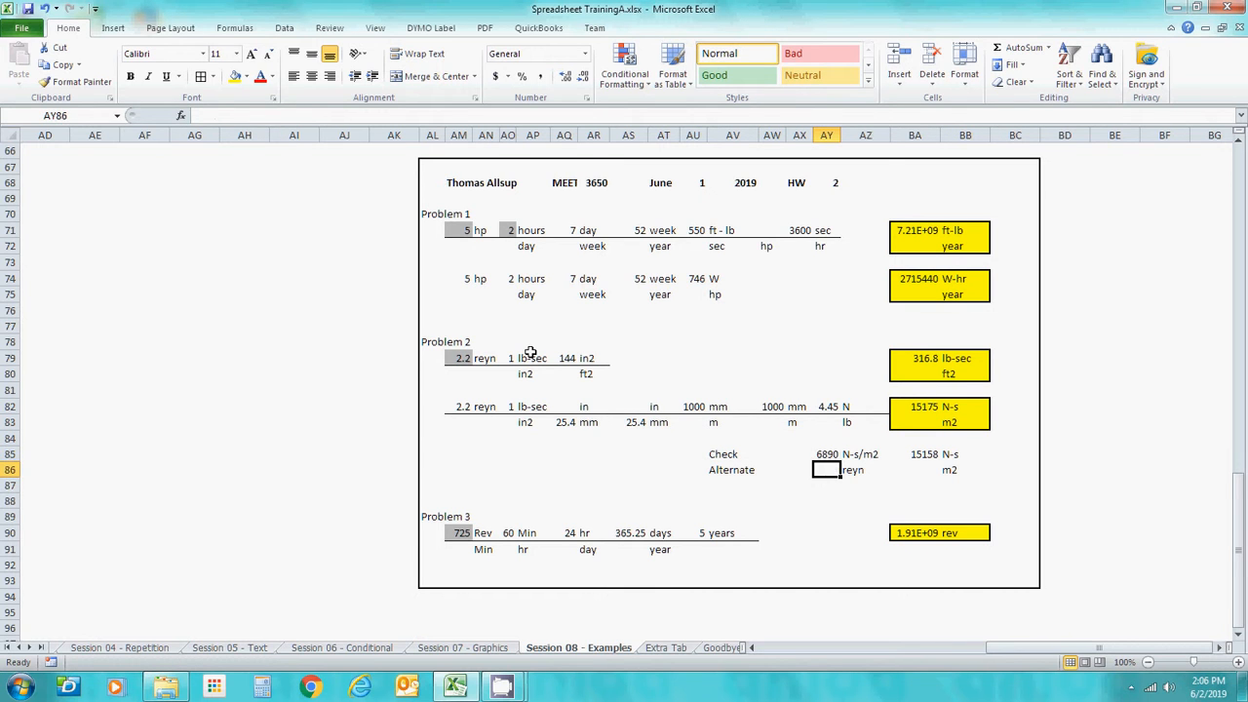
pyautogui.press('Up')
pyautogui.press('Right')
pyautogui.press('Left')
pyautogui.press('Right')
pyautogui.press('Right')
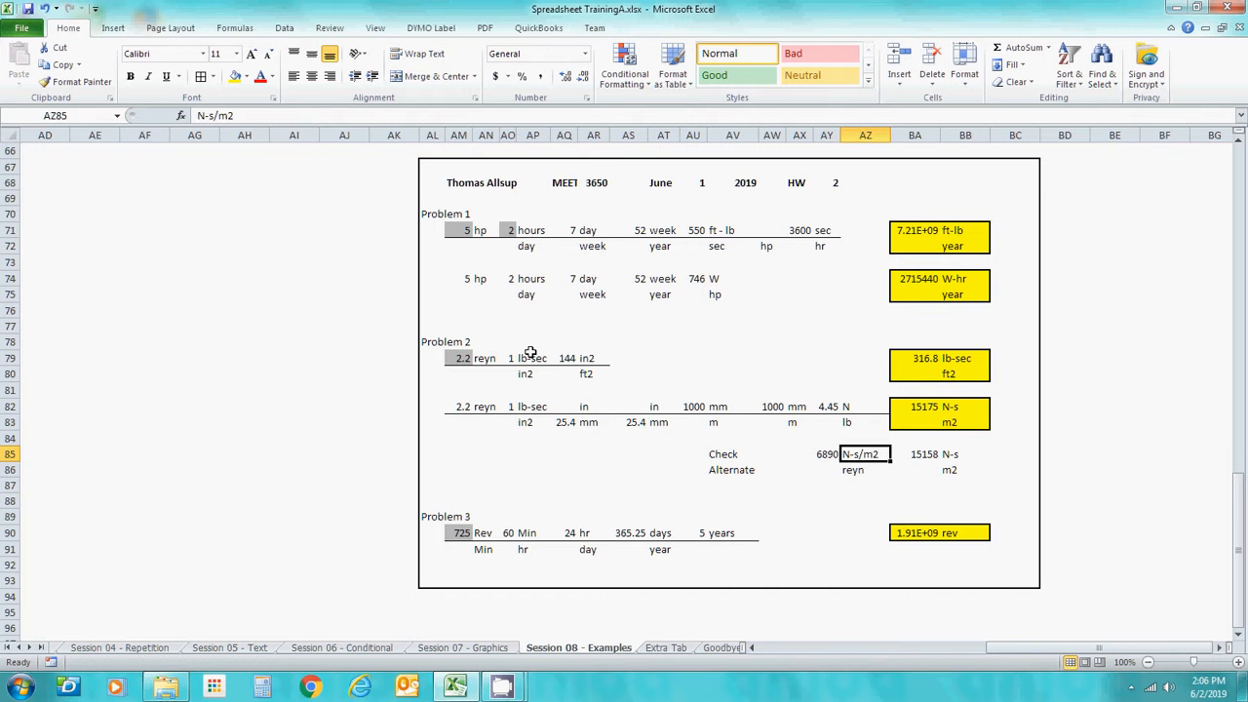
# Step: Compare Problem 2's alternate check result in BA85 with the highlighted N-s/m2 result in BA82
pyautogui.press('Up')
pyautogui.press('Up')
pyautogui.press('Down')
pyautogui.press('Down')
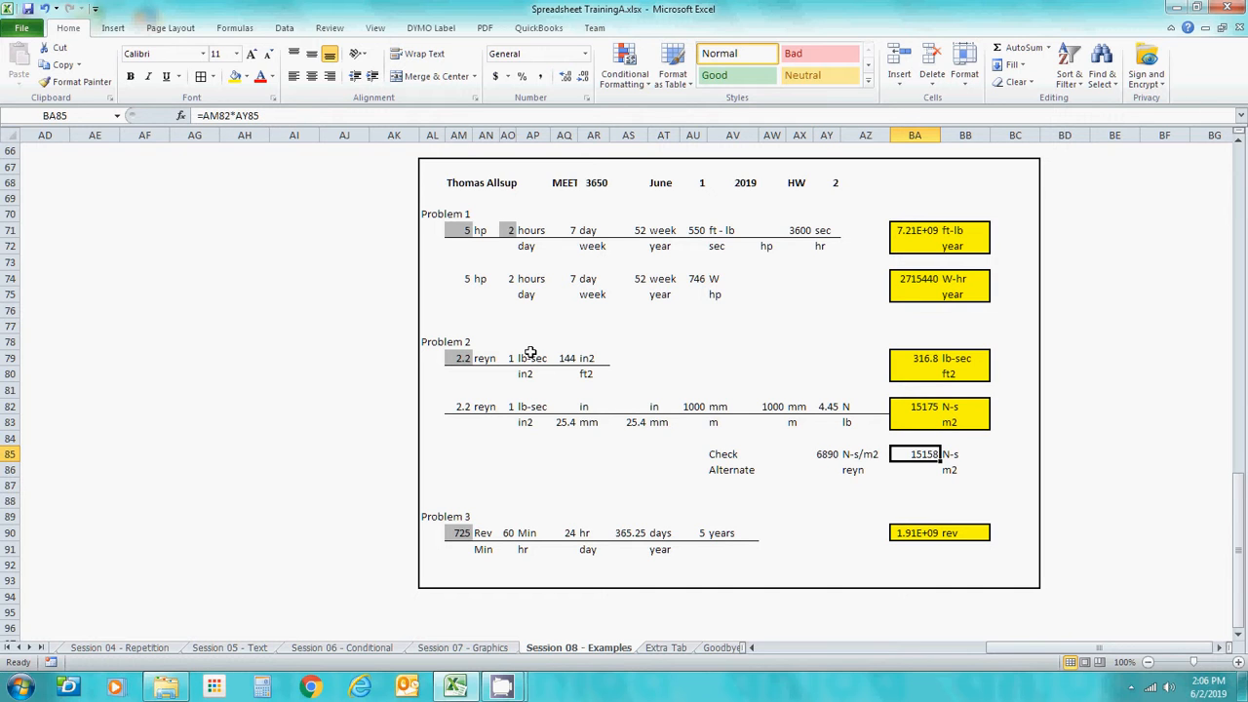
pyautogui.press('Left')
pyautogui.press('Right')
pyautogui.press('Right')
pyautogui.press('Left')
pyautogui.press('Up')
pyautogui.press('Up')
pyautogui.press('Up')
pyautogui.press('Down')
pyautogui.press('Down')
pyautogui.press('Down')
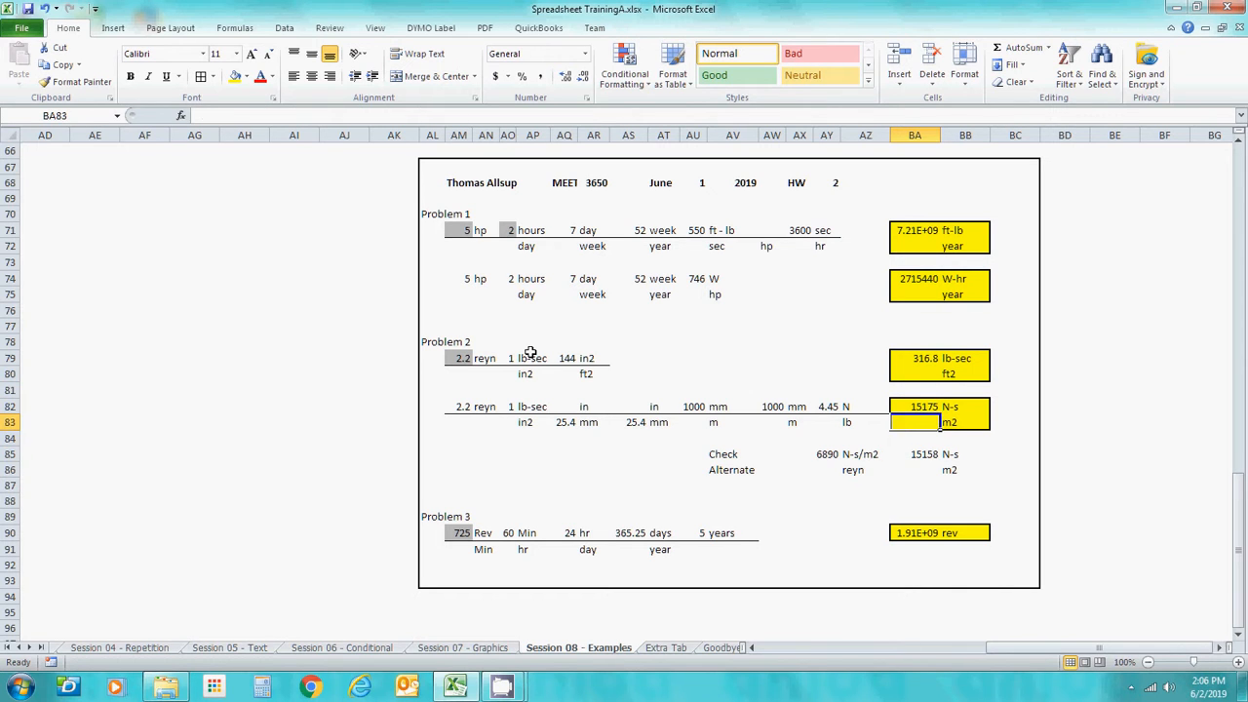
pyautogui.press('Right')
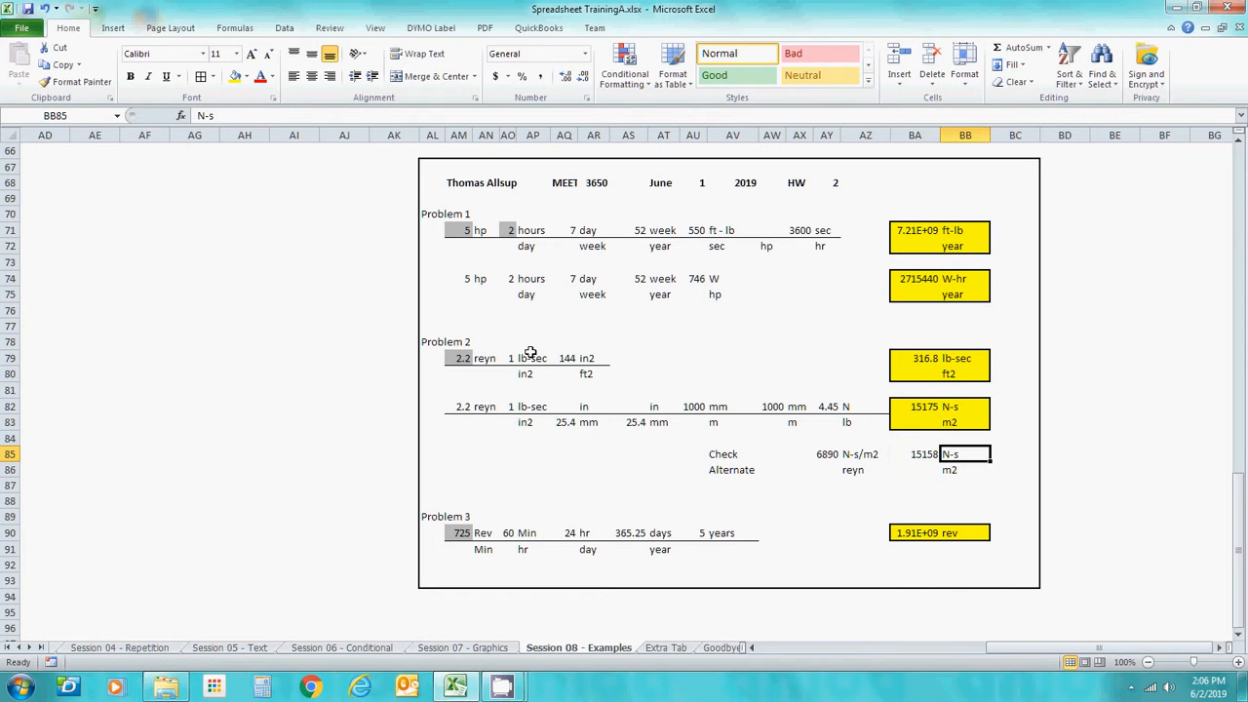
# Step: Go to Problem 3 and examine its shaded Rev per Min input in row 90
pyautogui.press('Left')
pyautogui.press('Down')
pyautogui.press('Down')
pyautogui.press('Left')
pyautogui.press('Left')
pyautogui.press('Left')
pyautogui.press('Left')
pyautogui.press('Left')
pyautogui.press('Left')
pyautogui.press('Left')
pyautogui.press('Left')
pyautogui.press('Left')
pyautogui.press('Left')
pyautogui.press('Left')
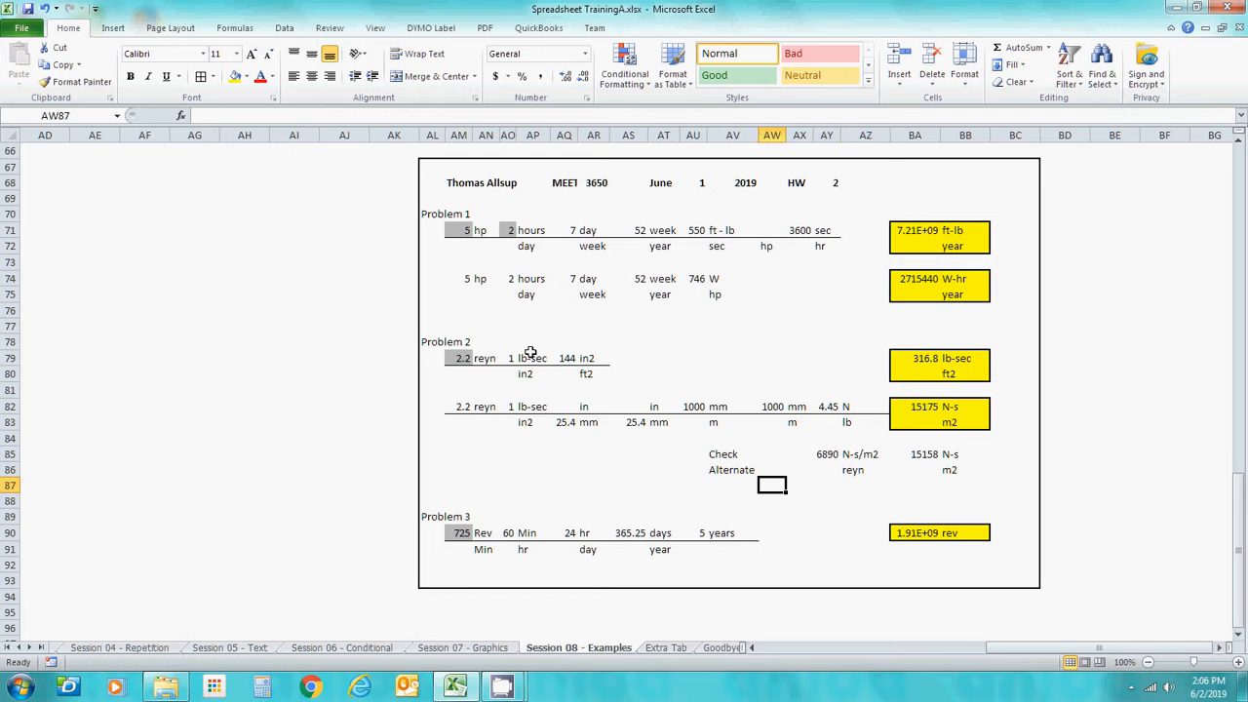
pyautogui.press('Down')
pyautogui.press('Down')
pyautogui.press('Down')
pyautogui.press('Down')
pyautogui.press('Left')
pyautogui.press('Left')
pyautogui.press('Up')
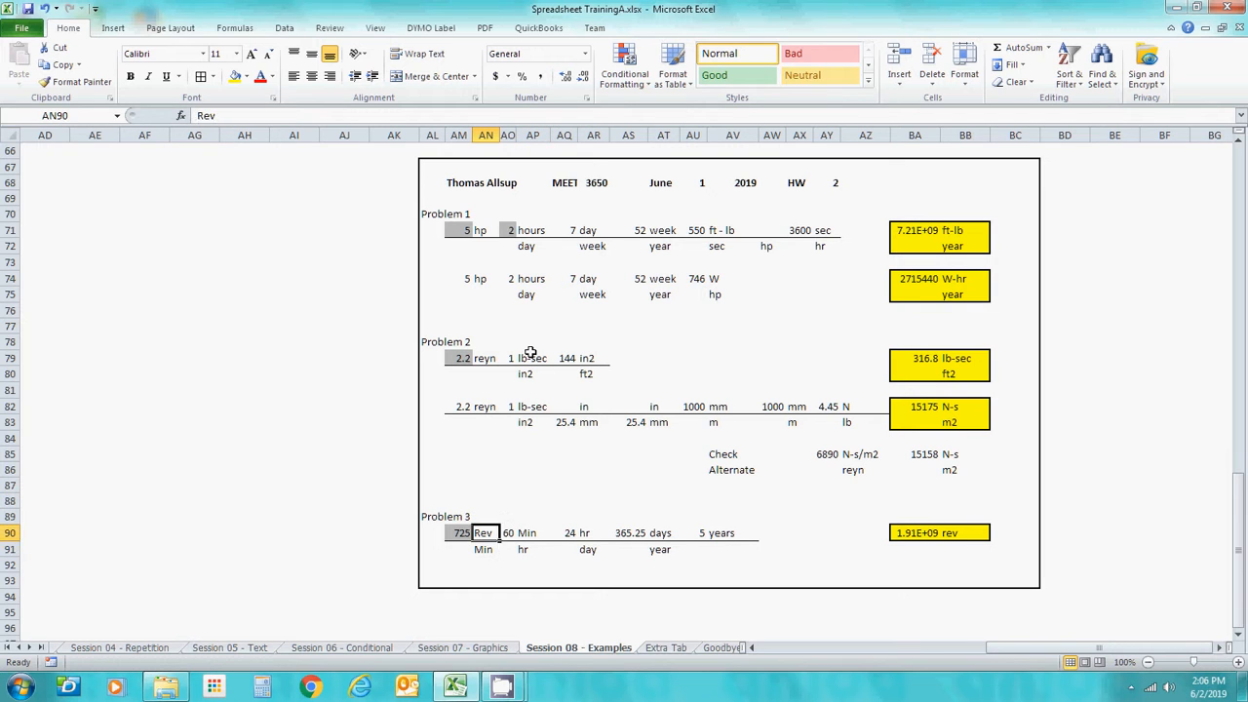
pyautogui.press('Left')
pyautogui.press('Right')
# Step: Review Problem 3's conversion factors in row 90, from minutes through hours and days to the number of years
pyautogui.press('Right')
pyautogui.press('Right')
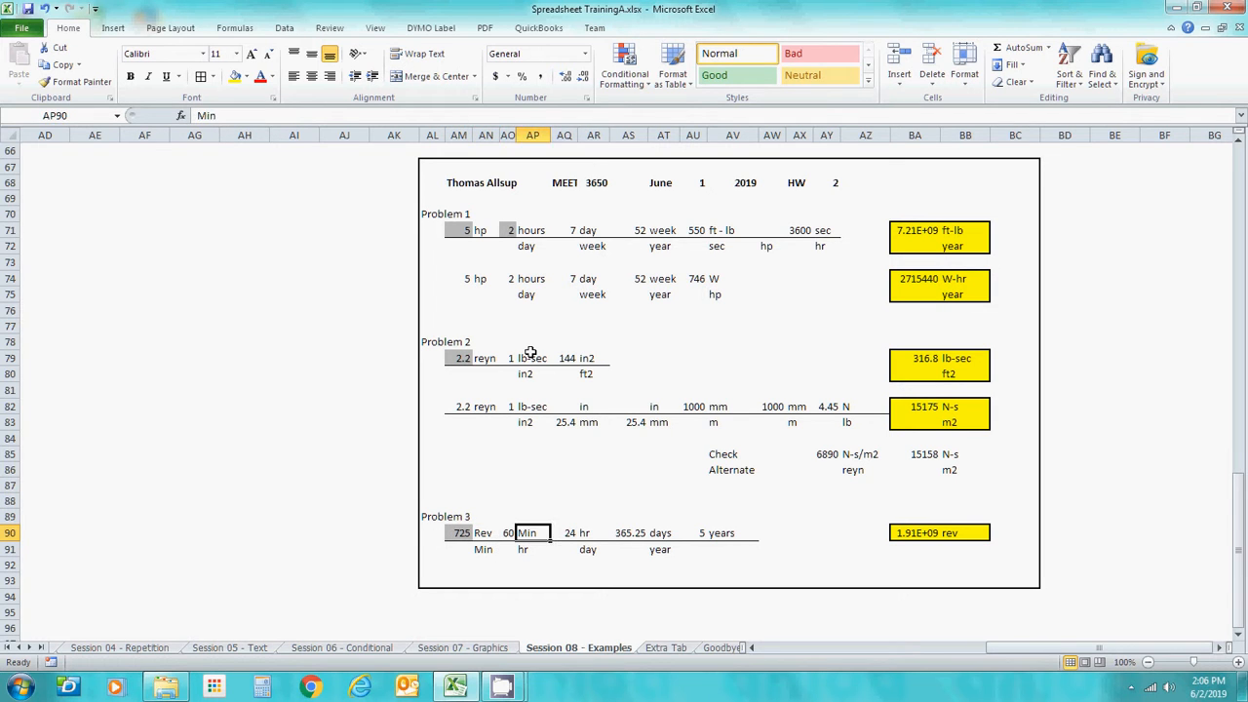
pyautogui.press('Left')
pyautogui.press('Right')
pyautogui.press('Left')
pyautogui.press('Right')
pyautogui.press('Down')
pyautogui.press('Up')
pyautogui.press('Right')
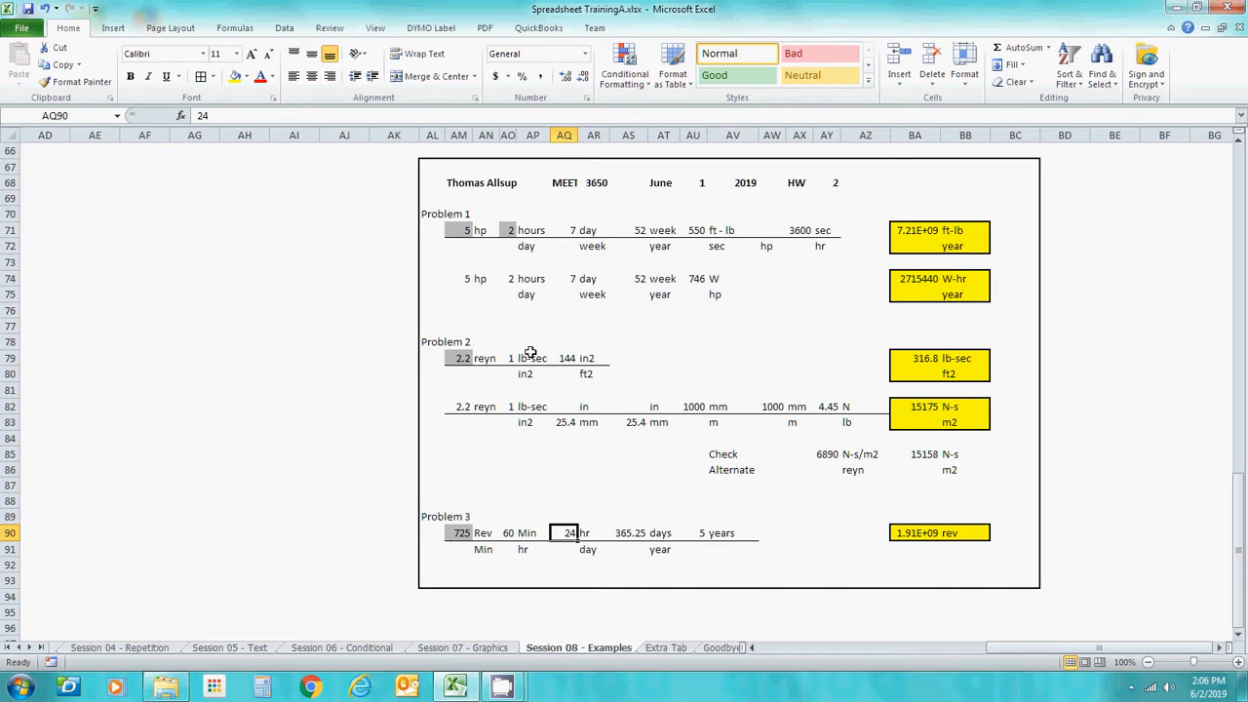
pyautogui.press('Right')
pyautogui.press('Right')
pyautogui.press('Right')
pyautogui.press('Right')
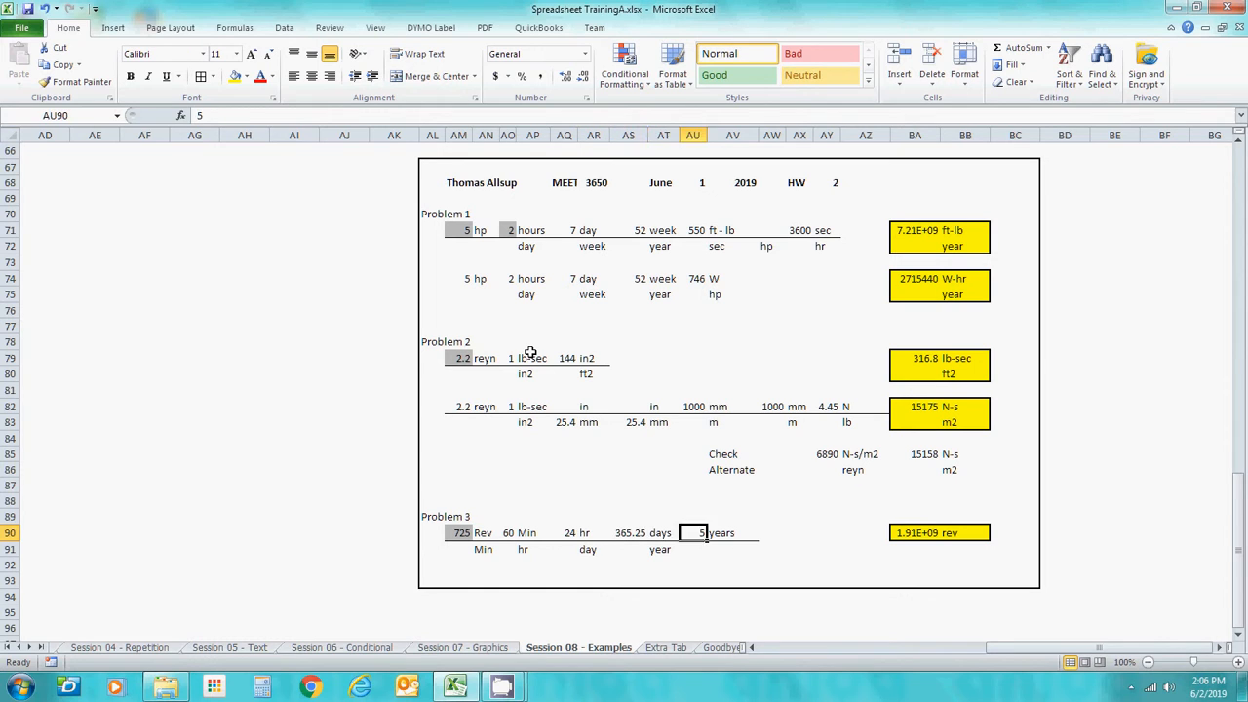
pyautogui.press('Right')
# Step: Trace Problem 3's row 90 back from the years to the shaded input in AM90
pyautogui.press('Left')
pyautogui.press('Left')
pyautogui.press('Left')
pyautogui.press('Left')
pyautogui.press('Left')
pyautogui.press('Left')
pyautogui.press('Left')
pyautogui.press('Left')
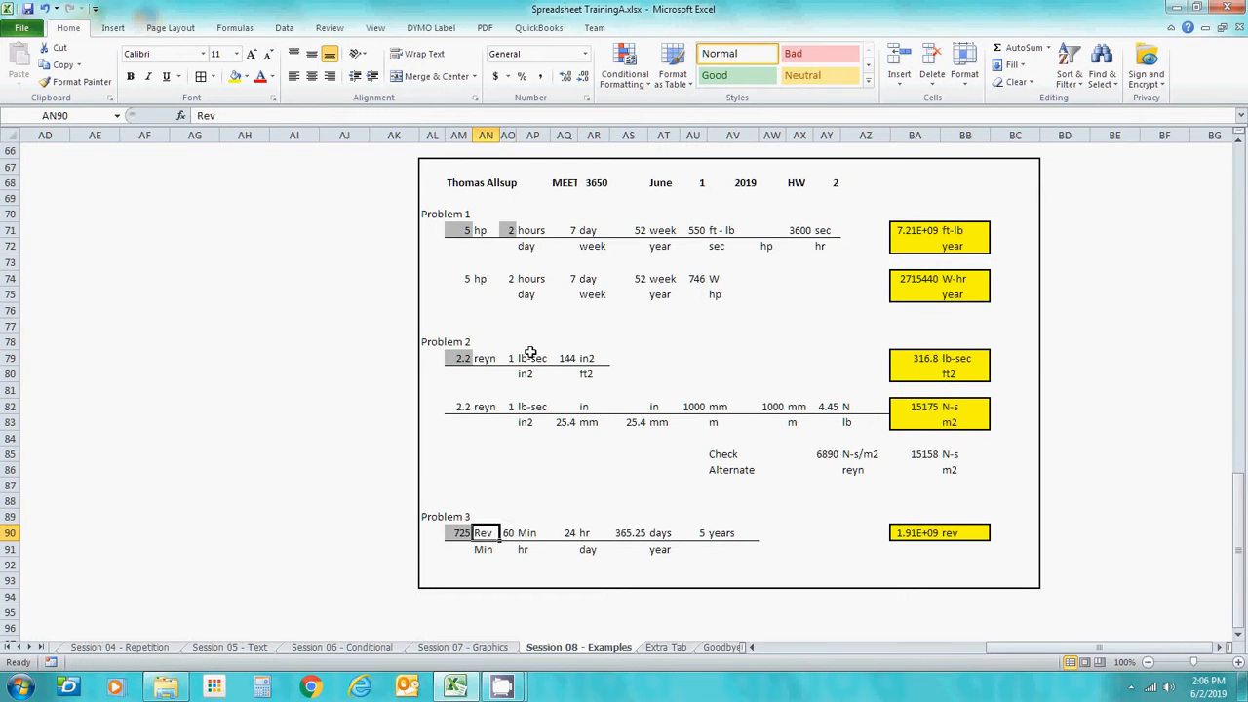
pyautogui.press('Right')
pyautogui.press('Right')
pyautogui.press('Left')
pyautogui.press('Left')
pyautogui.press('Left')
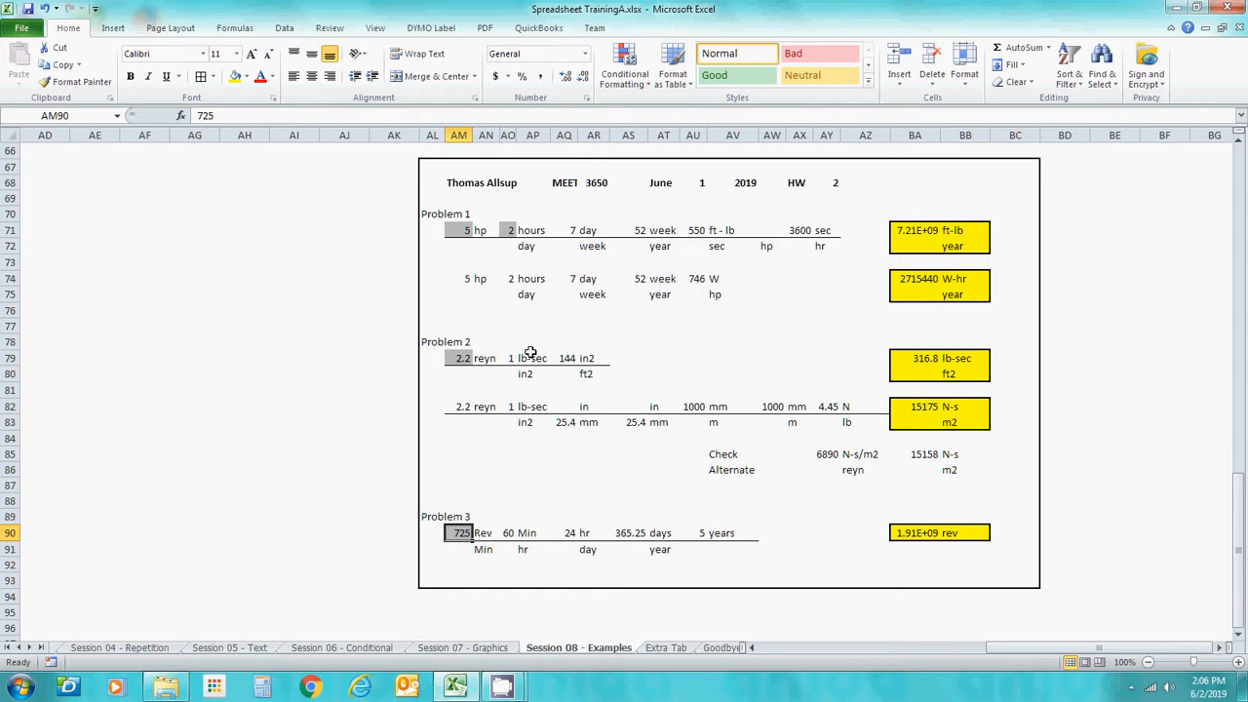
# Step: Examine Problem 3's highlighted revolutions result, its formula in BA90 and the unit beside it
pyautogui.press('Right')
pyautogui.press('Right')
pyautogui.press('Right')
pyautogui.press('Right')
pyautogui.press('Right')
pyautogui.press('Right')
pyautogui.press('Right')
pyautogui.press('Right')
pyautogui.press('Right')
pyautogui.press('Right')
pyautogui.press('Right')
pyautogui.press('Right')
pyautogui.press('Right')
pyautogui.press('Right')
pyautogui.press('Right')
pyautogui.press('Right')
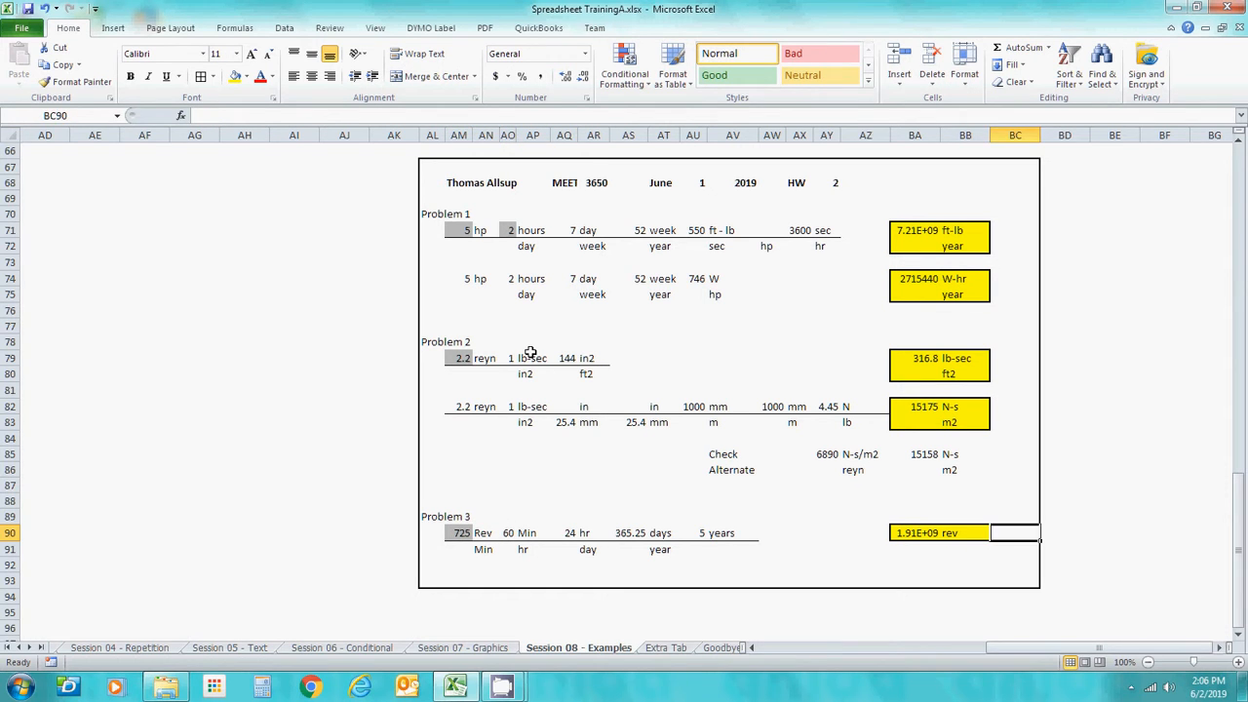
pyautogui.press('Left')
pyautogui.press('Left')
pyautogui.press('Left')
pyautogui.press('Right')
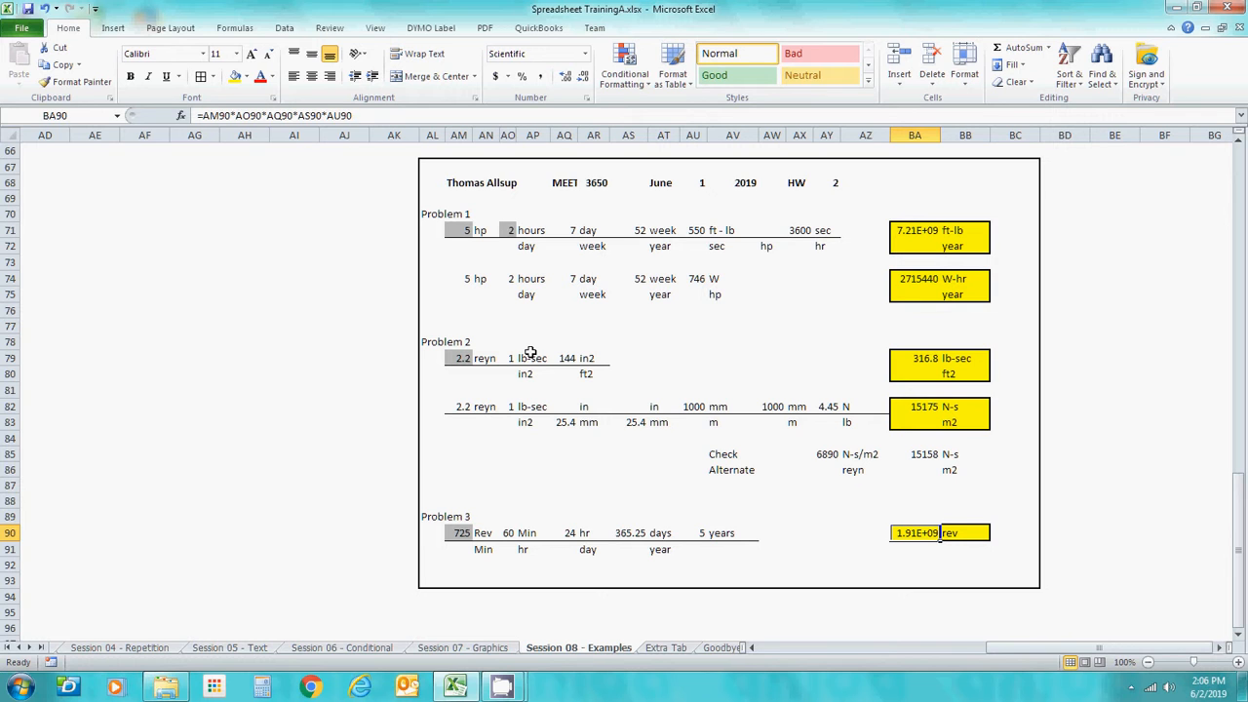
pyautogui.press('Down')
pyautogui.press('Left')
pyautogui.press('Up')
pyautogui.press('Right')
# Step: Set Problem 3's shaded revolutions per minute input in AM90 to 900
pyautogui.click(459, 531)
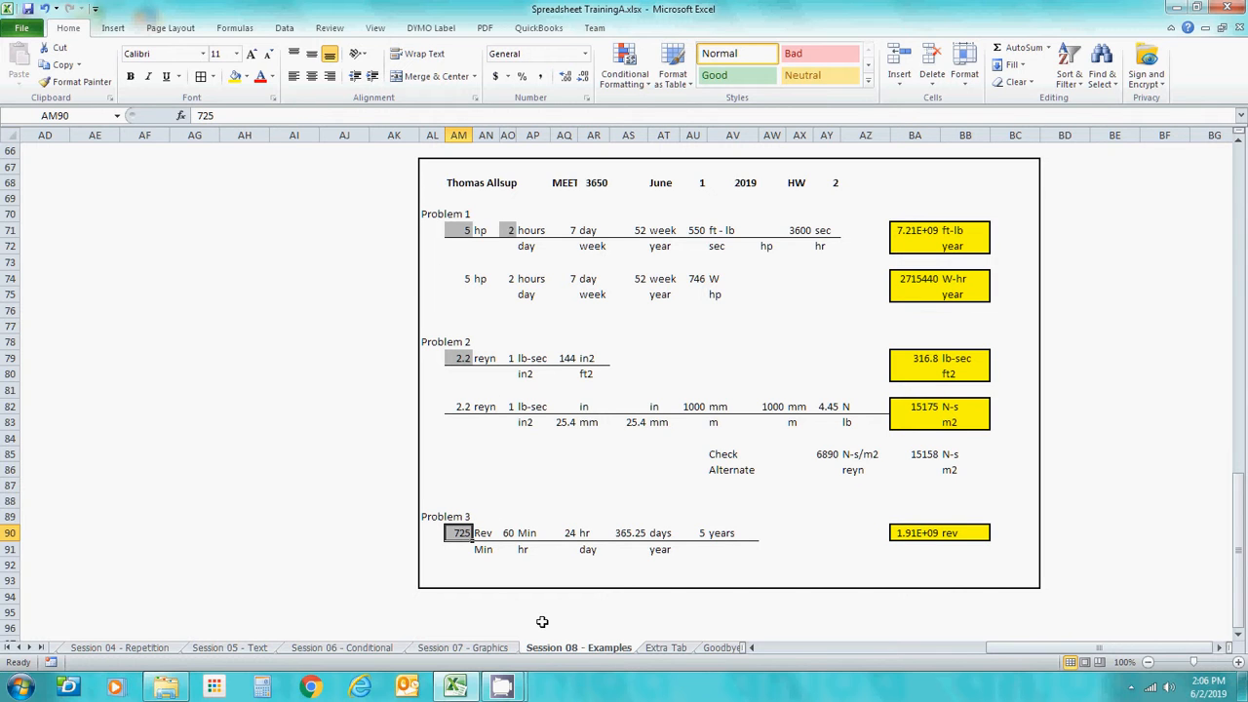
pyautogui.write('900')
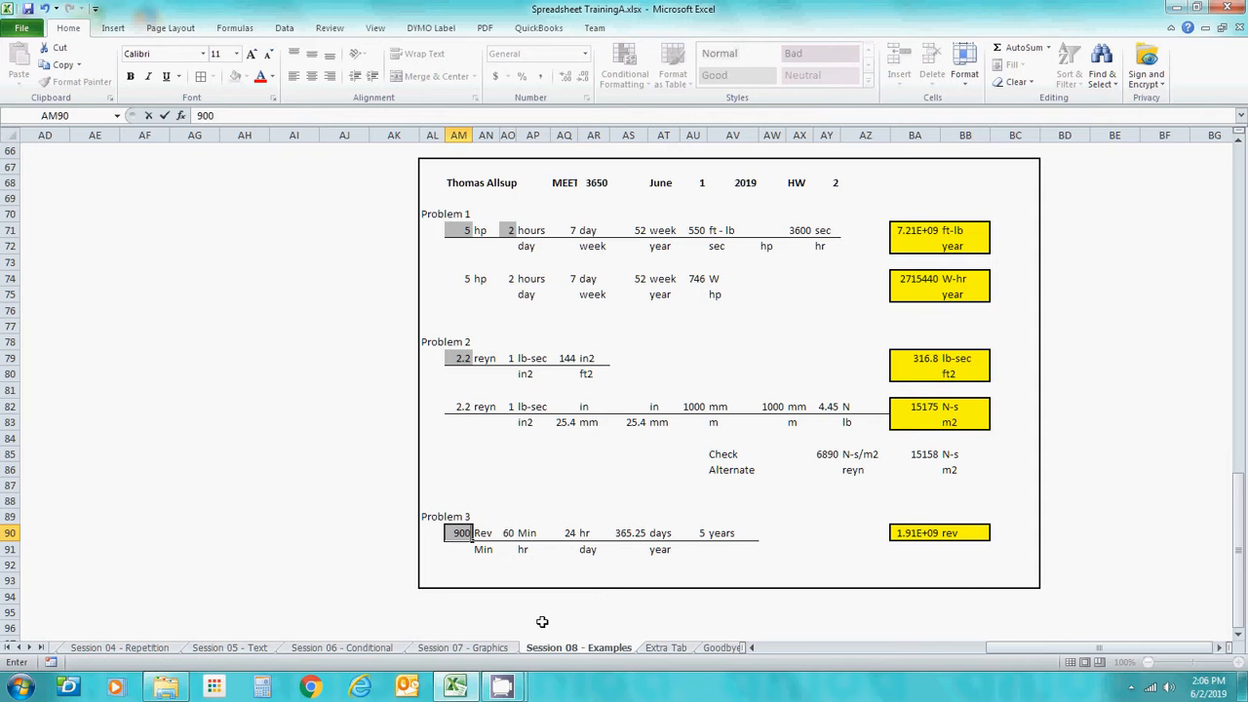
pyautogui.press('Return')
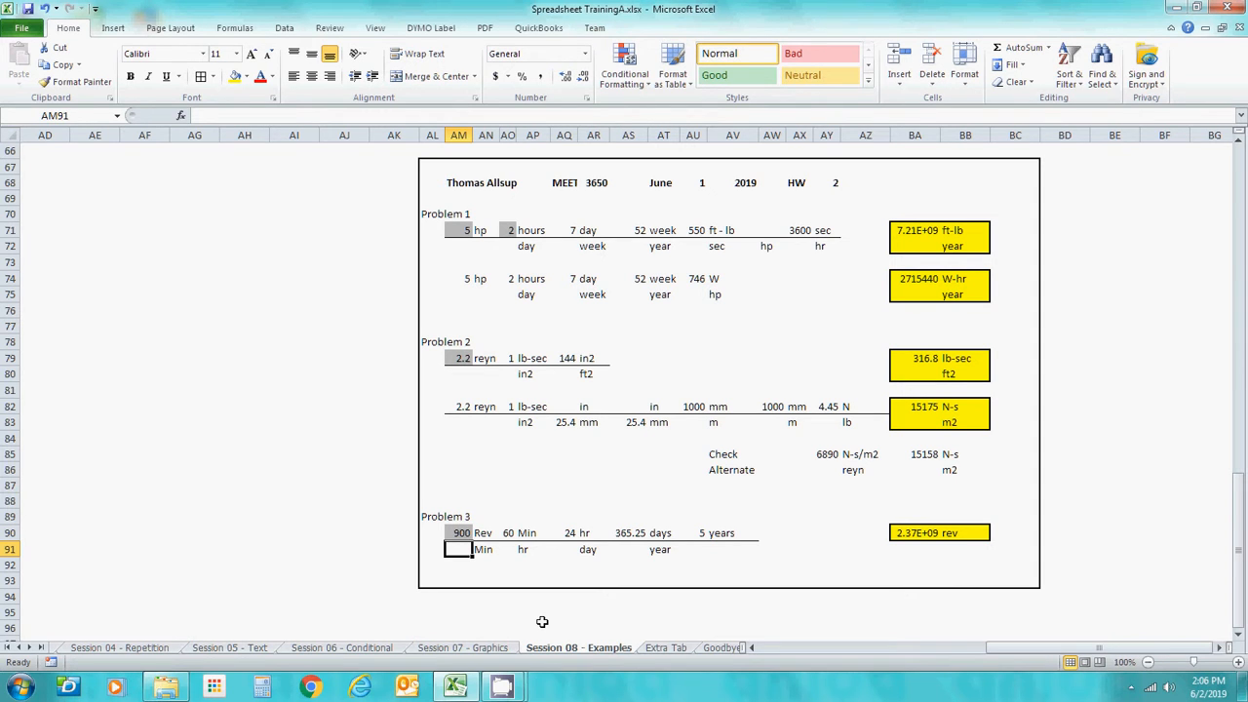
# Step: Set Problem 3's number of years in AU90 to 1
pyautogui.press('Up')
pyautogui.press('Right')
pyautogui.press('Right')
pyautogui.press('Right')
pyautogui.press('Right')
pyautogui.press('Right')
pyautogui.press('Right')
pyautogui.press('Right')
pyautogui.press('Right')
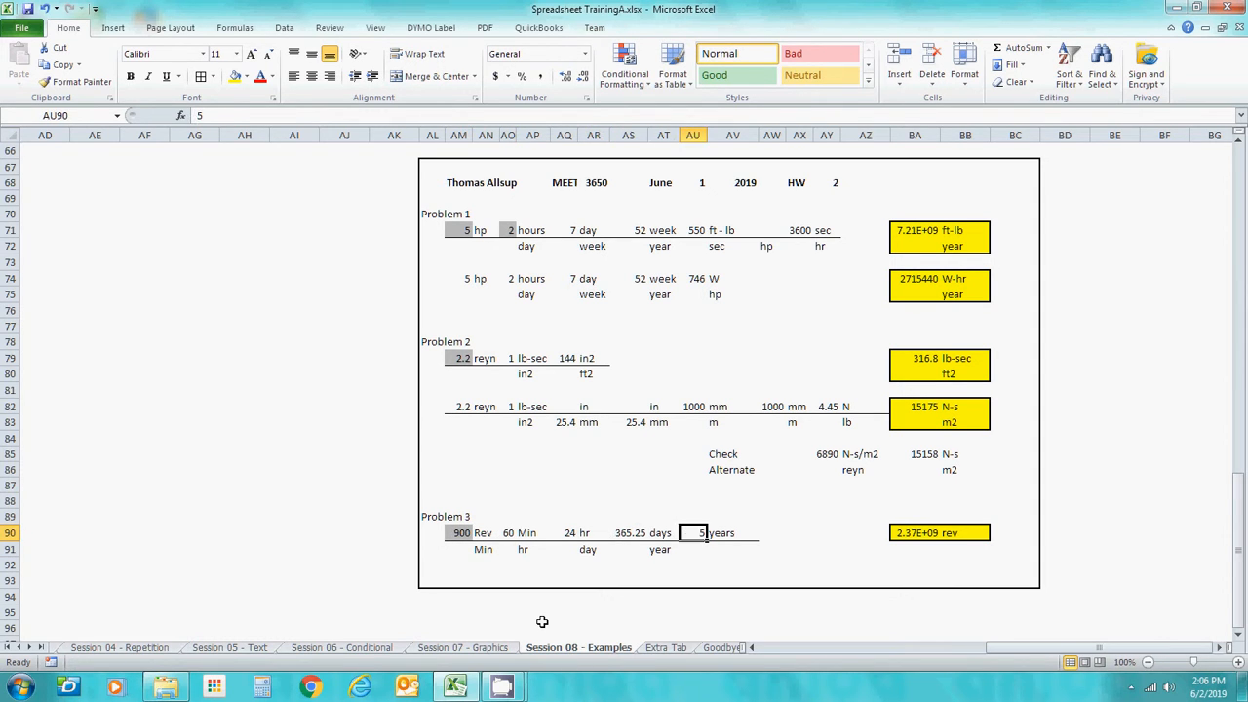
pyautogui.write('1')
pyautogui.press('Return')
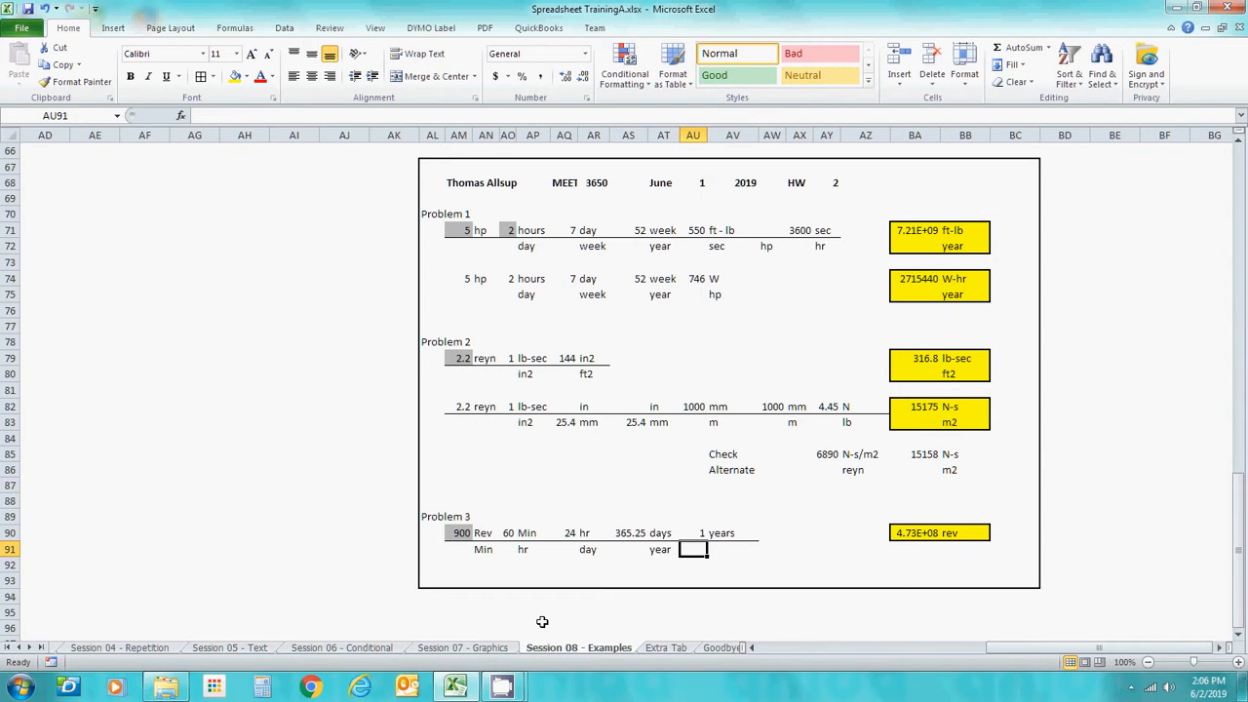
# Step: Check Problem 3's edited values in row 90, from the years back to the revolutions per minute input
pyautogui.press('Up')
pyautogui.press('Left')
pyautogui.press('Right')
pyautogui.press('Right')
pyautogui.press('Left')
pyautogui.press('Left')
pyautogui.press('Left')
pyautogui.press('Left')
pyautogui.press('Left')
pyautogui.press('Left')
pyautogui.press('Left')
pyautogui.press('Left')
pyautogui.press('Left')
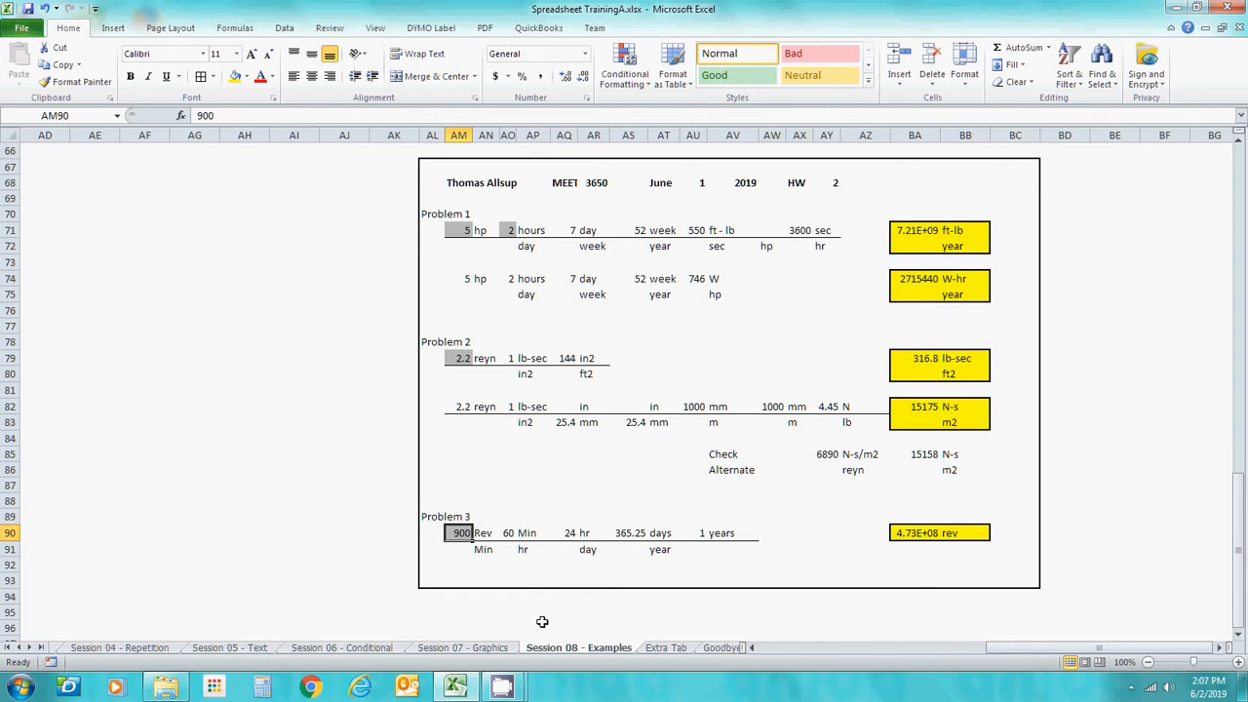
# Step: Follow Problem 3's conversion across row 90 to the recalculated revolutions result
pyautogui.press('Right')
pyautogui.press('Right')
pyautogui.press('Right')
pyautogui.press('Right')
pyautogui.press('Right')
pyautogui.press('Right')
pyautogui.press('Right')
pyautogui.press('Right')
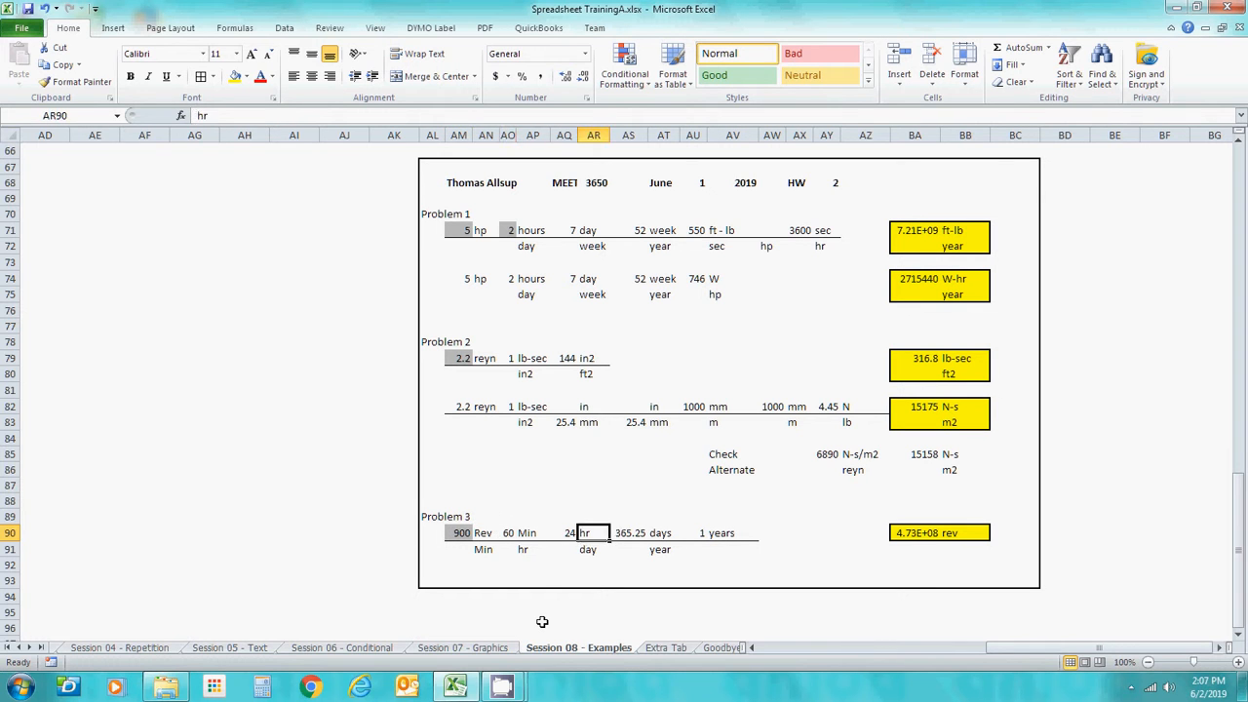
pyautogui.press('Right')
pyautogui.press('Right')
pyautogui.press('Right')
pyautogui.press('Right')
pyautogui.press('Right')
pyautogui.press('Right')
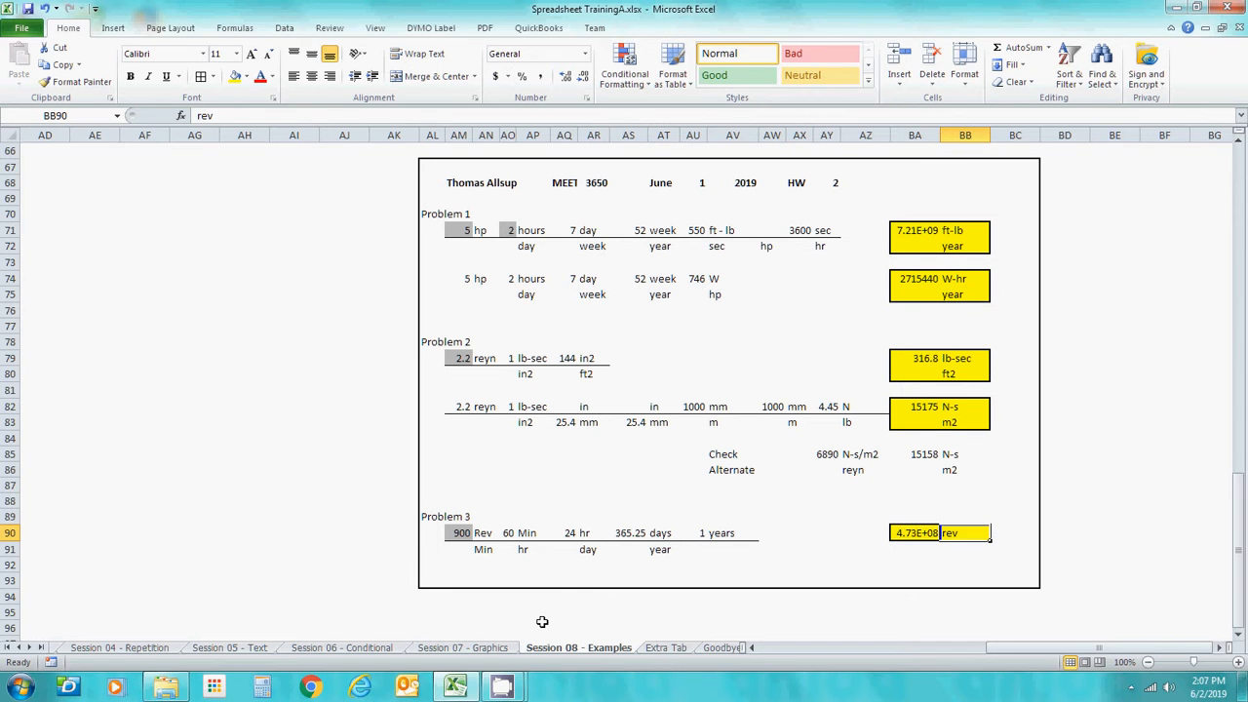
pyautogui.press('Right')
pyautogui.press('Down')
pyautogui.press('Down')
pyautogui.press('Down')
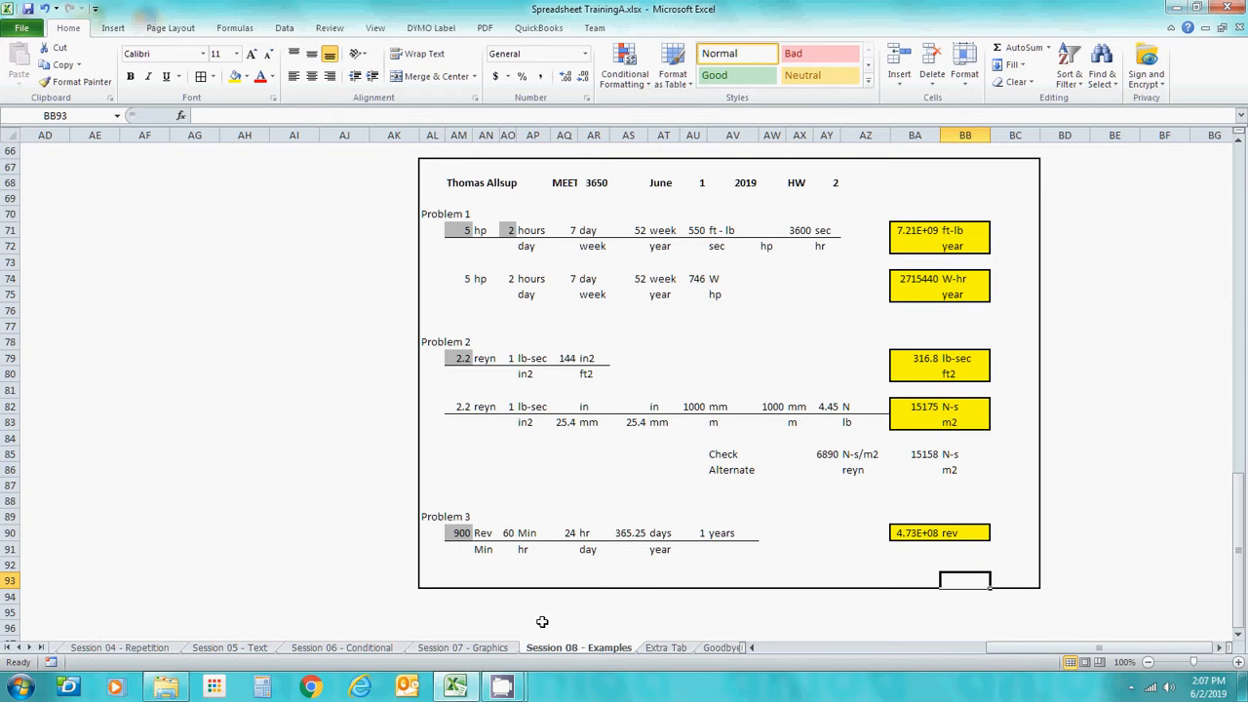
pyautogui.press('Right')
pyautogui.press('Right')
pyautogui.press('Down')
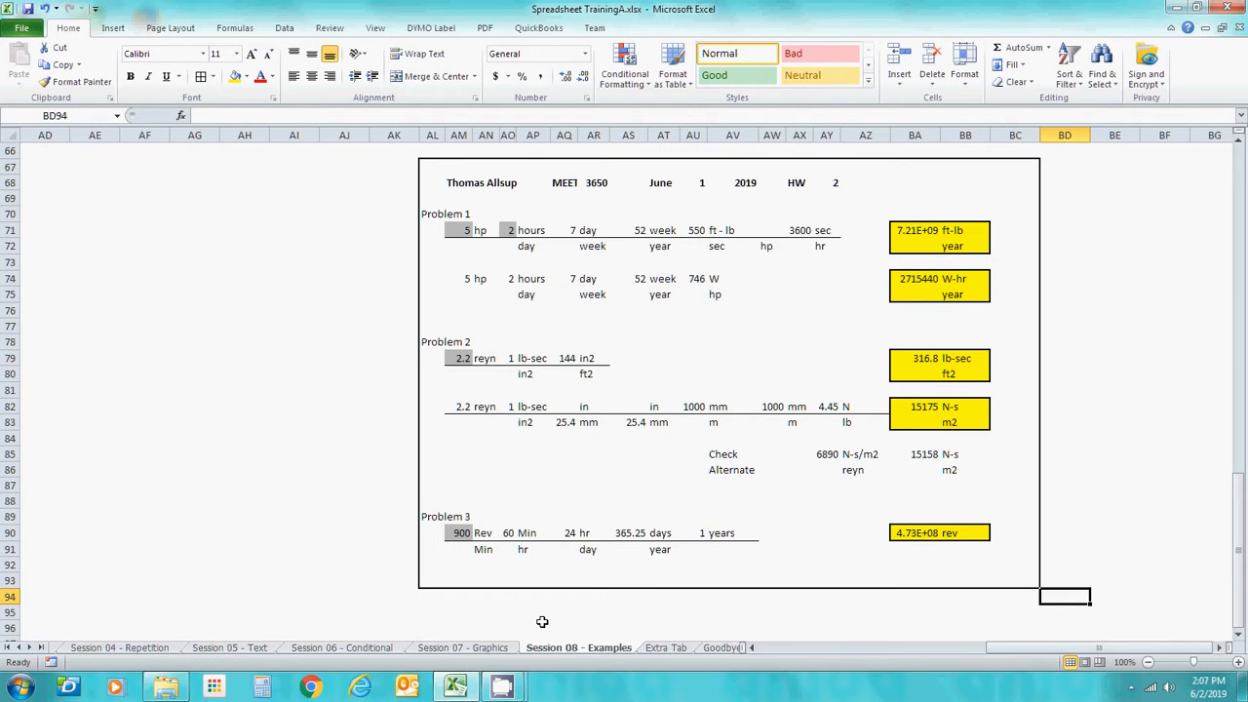
pyautogui.press('Left')
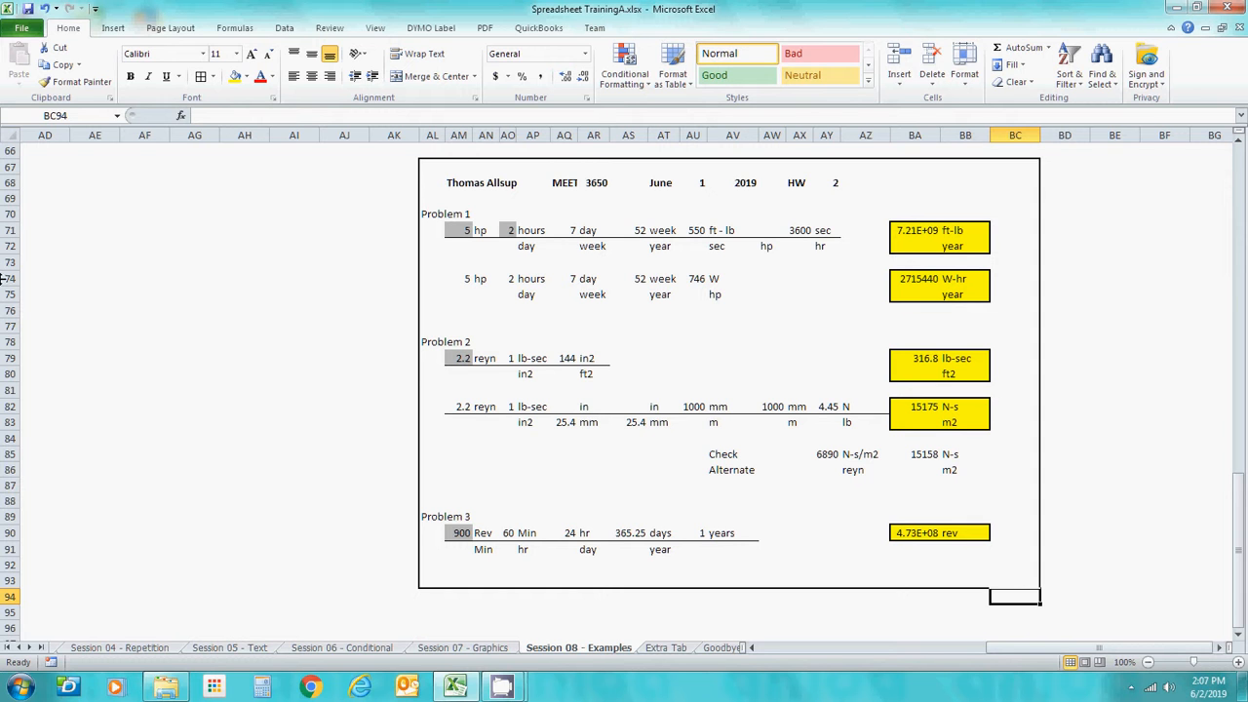
# Step: Preview how the active sheet would print, and return to the worksheet
pyautogui.click(21, 27)
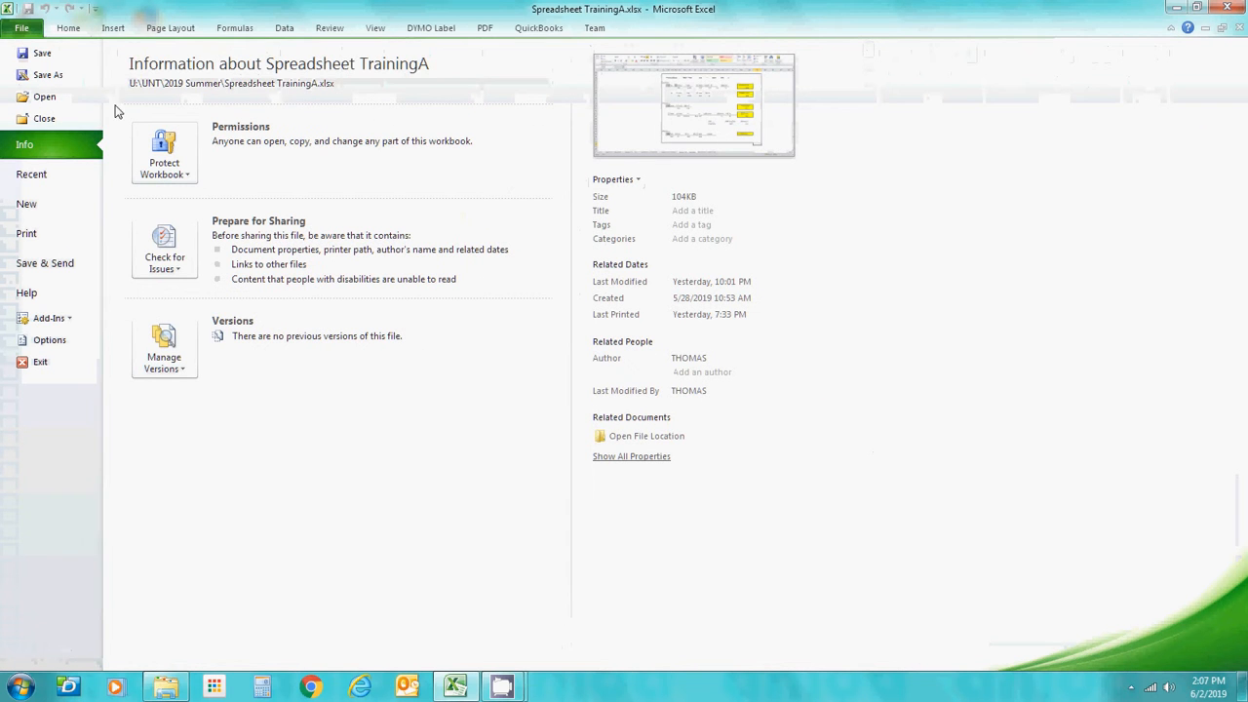
pyautogui.click(34, 234)
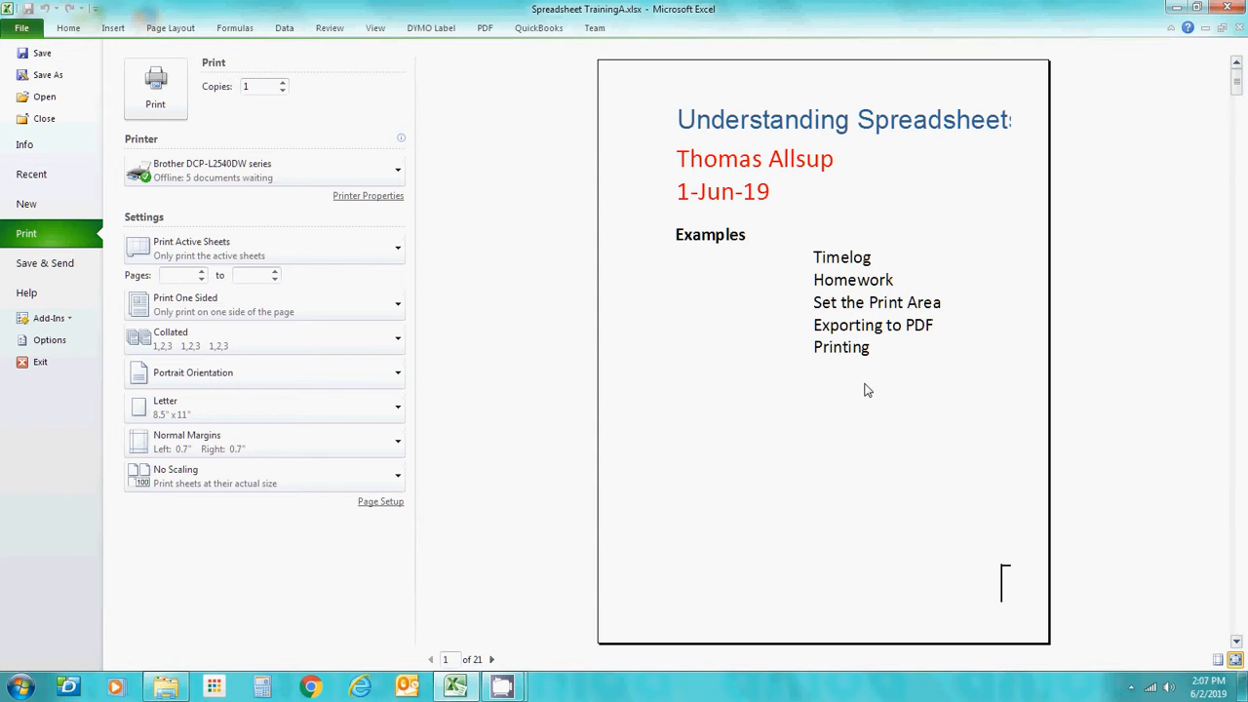
pyautogui.press('Escape')
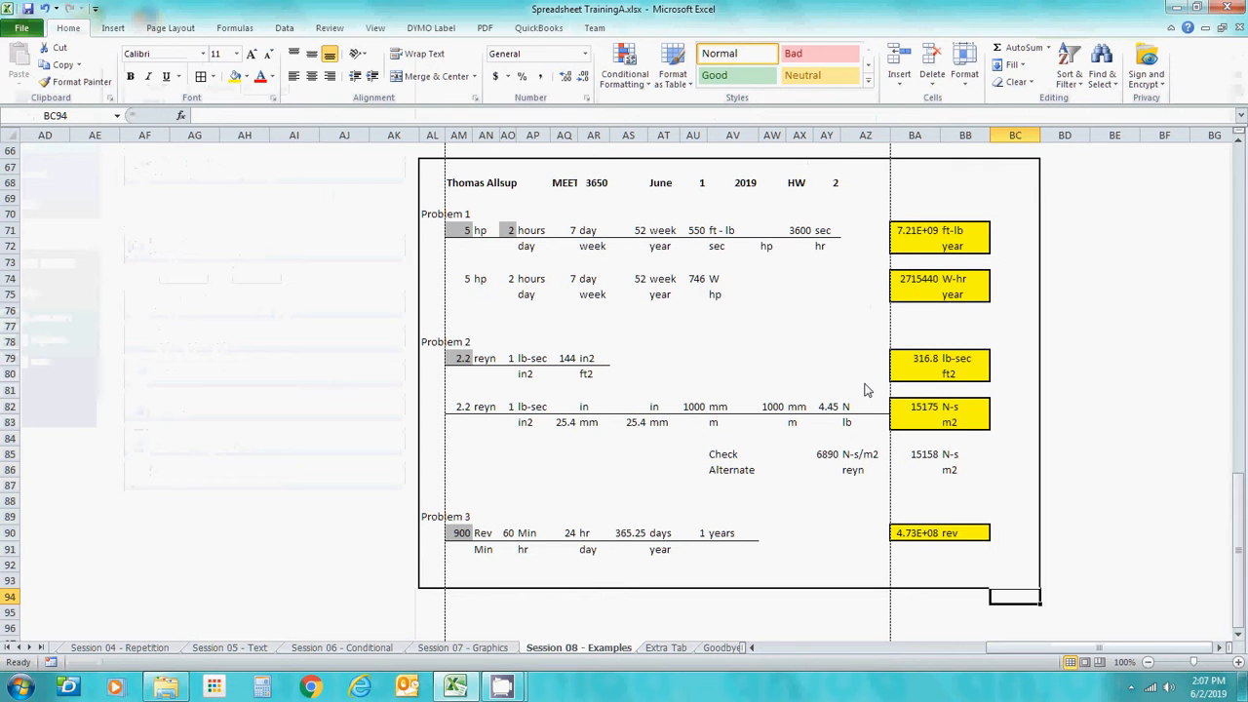
# Step: Return from the homework example to the start of the sheet, beside the topic list with exporting to PDF and printing
pyautogui.click(710, 407)
pyautogui.press('Up')
pyautogui.press('Up')
pyautogui.press('Up')
pyautogui.press('Up')
pyautogui.press('Up')
pyautogui.press('Up')
pyautogui.press('Up')
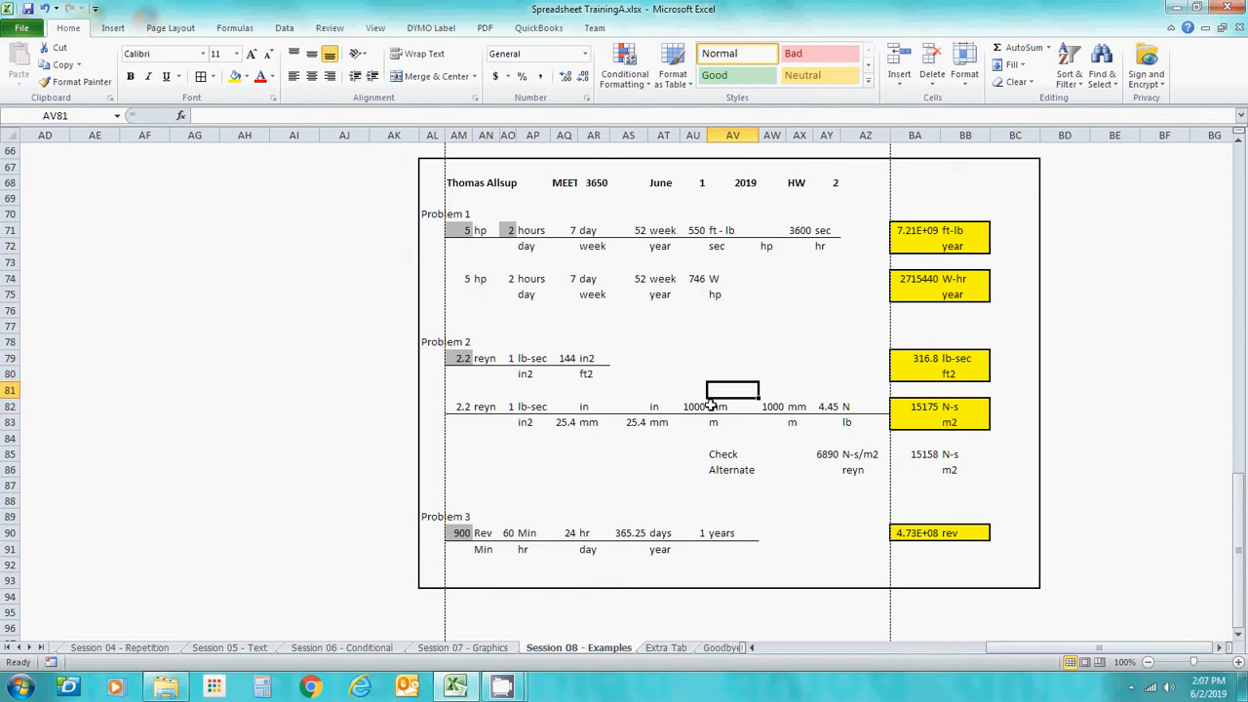
pyautogui.press('Up')
pyautogui.press('Up')
pyautogui.press('Up')
pyautogui.press('Up')
pyautogui.press('Up')
pyautogui.press('Up')
pyautogui.press('Up')
pyautogui.press('Up')
pyautogui.press('Up')
pyautogui.press('Up')
pyautogui.press('Up')
pyautogui.press('Up')
pyautogui.press('Up')
pyautogui.press('Up')
pyautogui.press('Up')
pyautogui.press('Up')
pyautogui.press('Up')
pyautogui.press('Up')
pyautogui.press('Up')
pyautogui.press('Up')
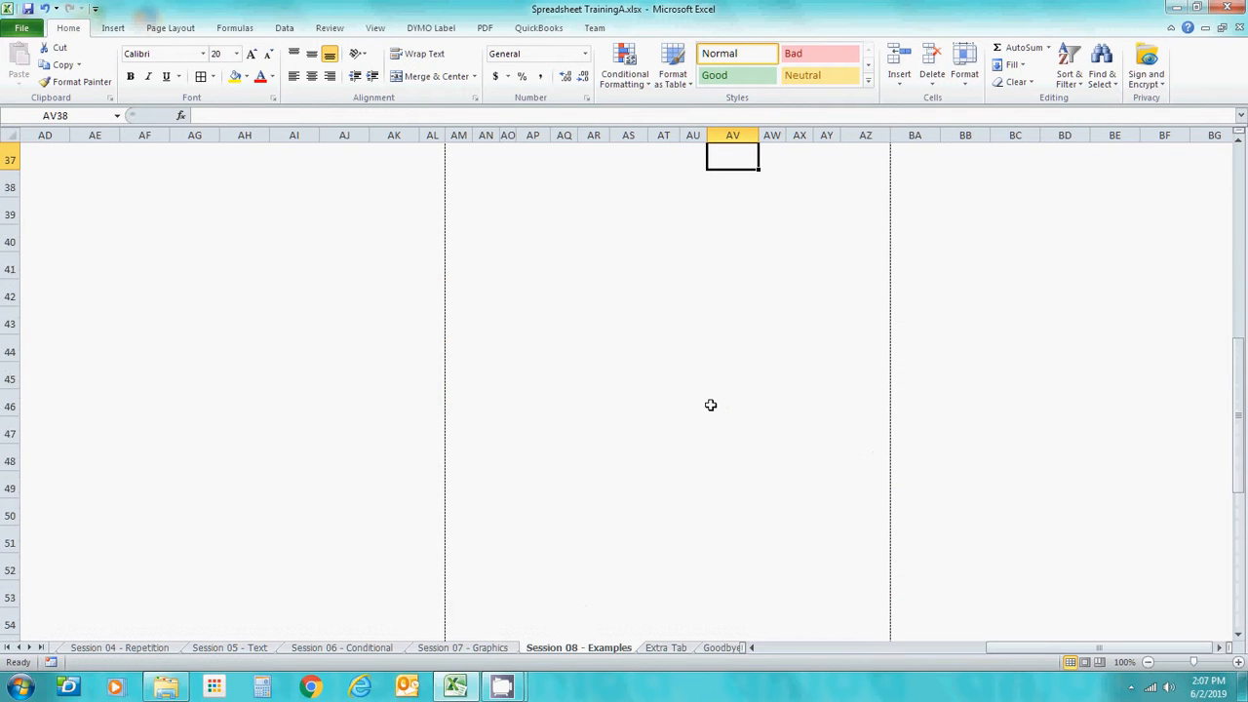
pyautogui.press('Up')
pyautogui.press('Up')
pyautogui.press('Up')
pyautogui.press('Up')
pyautogui.press('Up')
pyautogui.press('Up')
pyautogui.press('Up')
pyautogui.press('Up')
pyautogui.press('Up')
pyautogui.press('Up')
pyautogui.press('Left')
pyautogui.press('Left')
pyautogui.press('Left')
pyautogui.press('Left')
pyautogui.press('Left')
pyautogui.press('Left')
pyautogui.press('Left')
pyautogui.press('Left')
pyautogui.press('Left')
pyautogui.press('Left')
pyautogui.press('Left')
pyautogui.press('Left')
pyautogui.press('Left')
pyautogui.press('Left')
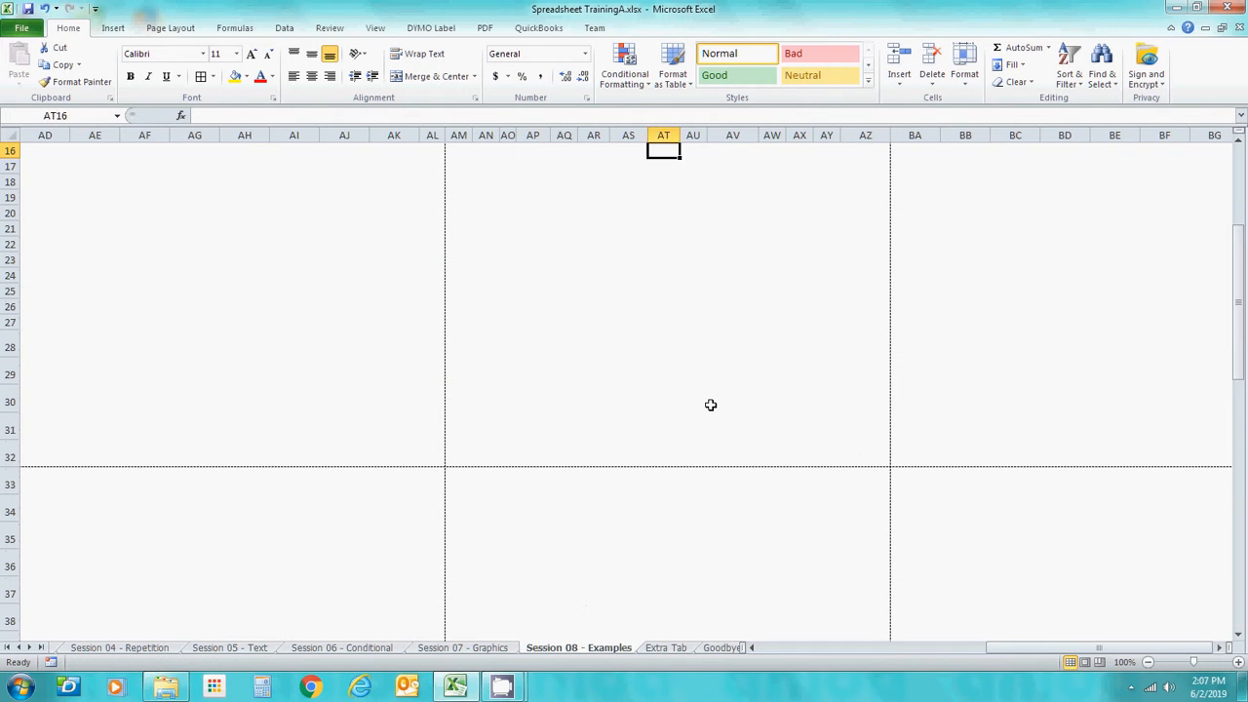
pyautogui.press('Left')
pyautogui.press('Left')
pyautogui.press('Left')
pyautogui.press('Left')
pyautogui.press('Left')
pyautogui.press('Left')
pyautogui.press('Left')
pyautogui.press('Left')
pyautogui.press('Left')
pyautogui.press('Left')
pyautogui.press('Left')
pyautogui.press('Left')
pyautogui.press('Left')
pyautogui.press('Left')
pyautogui.press('Left')
pyautogui.press('Left')
pyautogui.press('Left')
pyautogui.press('Left')
pyautogui.press('Left')
pyautogui.press('Left')
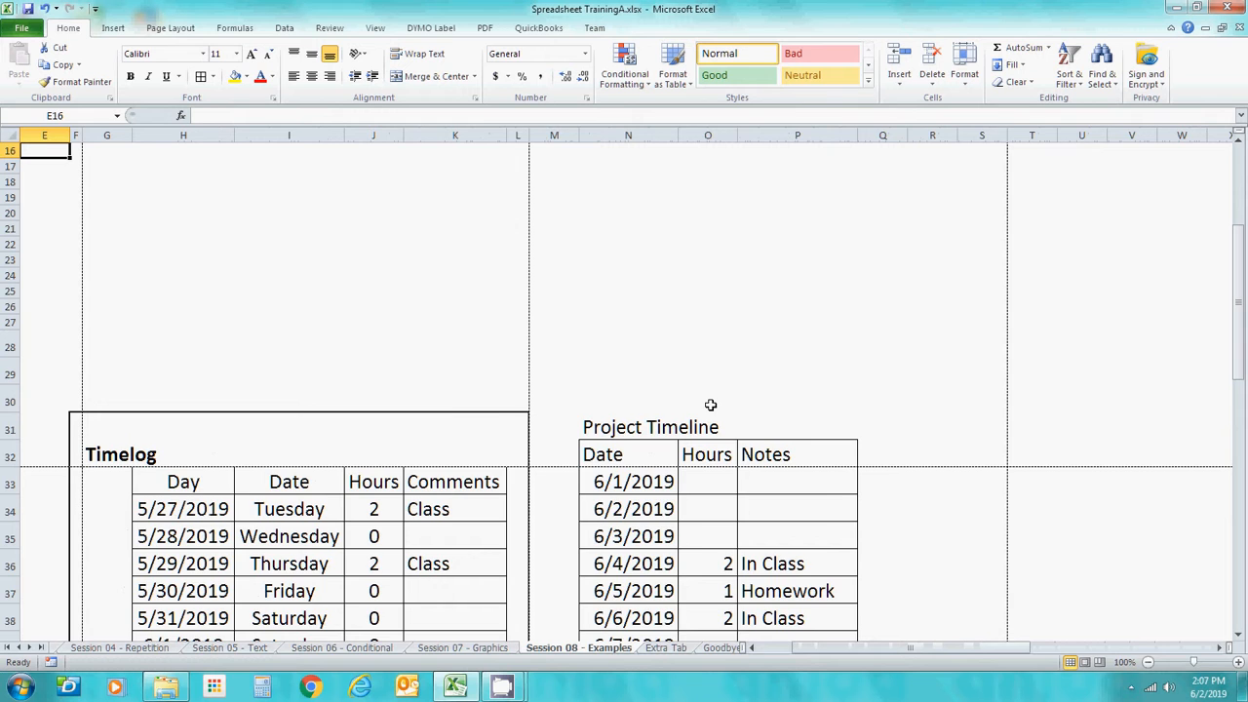
pyautogui.press('Left')
pyautogui.press('Up')
pyautogui.press('Up')
pyautogui.press('Up')
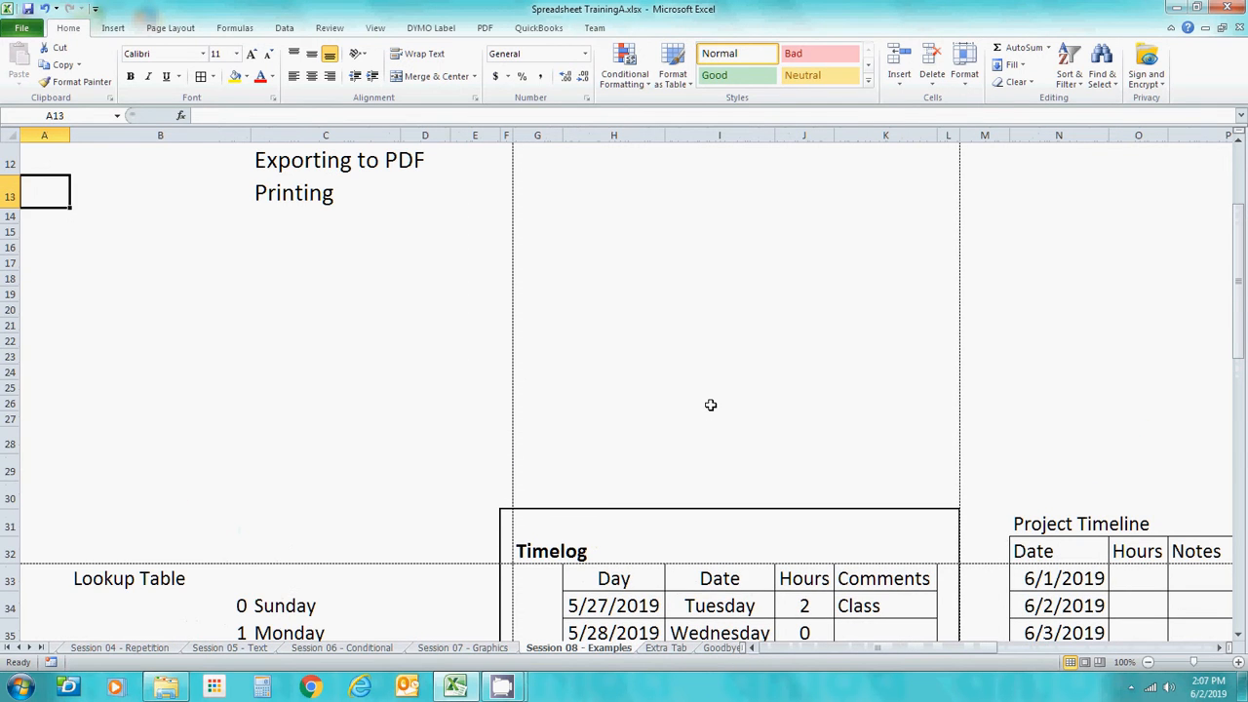
# Step: Review the weekday Lookup Table and the neighbouring Timelog example
pyautogui.press('Down')
pyautogui.press('Down')
pyautogui.press('Down')
pyautogui.press('Down')
pyautogui.press('Down')
pyautogui.press('Down')
pyautogui.press('Down')
pyautogui.press('Down')
pyautogui.press('Down')
pyautogui.press('Down')
pyautogui.press('Down')
pyautogui.press('Down')
pyautogui.press('Down')
pyautogui.press('Down')
pyautogui.press('Down')
pyautogui.press('Down')
pyautogui.press('Down')
pyautogui.press('Down')
pyautogui.press('Down')
pyautogui.press('Down')
pyautogui.press('Down')
pyautogui.press('Down')
pyautogui.press('Down')
pyautogui.press('Down')
pyautogui.press('Down')
pyautogui.press('Down')
pyautogui.press('Down')
pyautogui.press('Right')
pyautogui.press('Right')
pyautogui.press('Right')
pyautogui.press('Right')
pyautogui.press('Right')
pyautogui.press('Right')
pyautogui.press('Right')
pyautogui.press('Right')
pyautogui.press('Right')
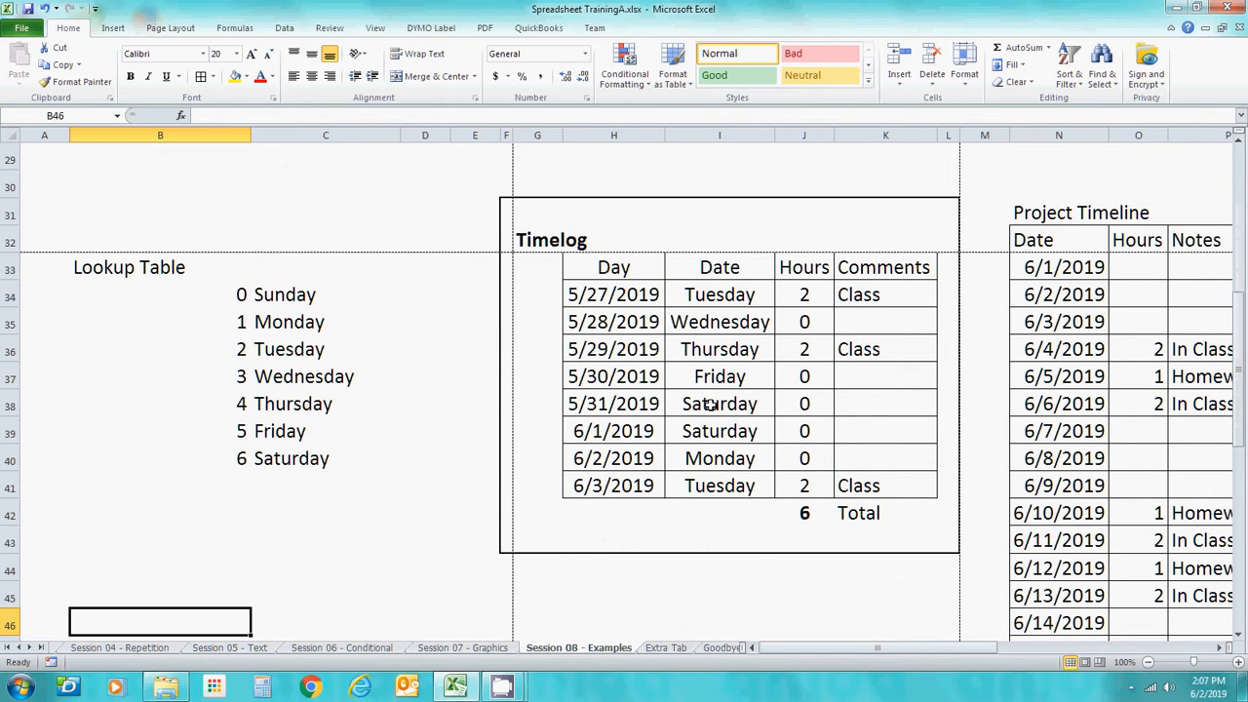
# Step: Review the Project Timeline table from its first dates down to the Total and Count rows
pyautogui.press('Right')
pyautogui.press('Right')
pyautogui.press('Right')
pyautogui.press('Right')
pyautogui.press('Right')
pyautogui.press('Right')
pyautogui.press('Right')
pyautogui.press('Right')
pyautogui.press('Down')
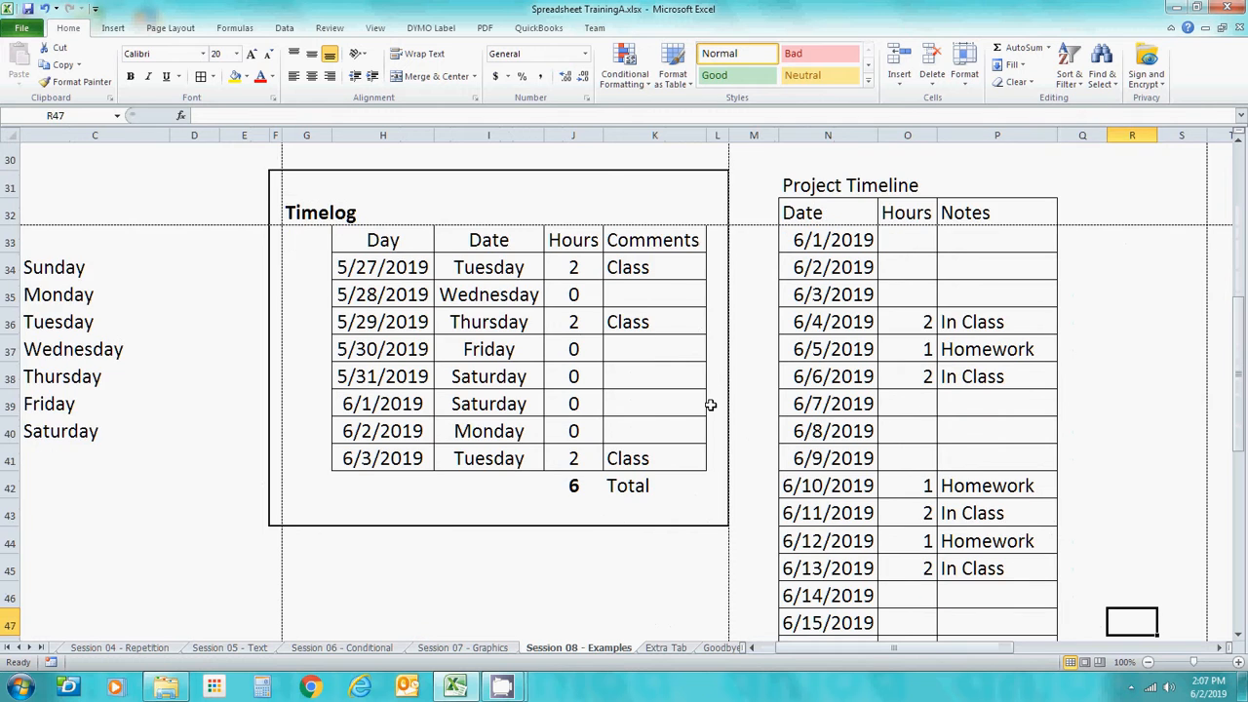
pyautogui.press('Down')
pyautogui.press('Down')
pyautogui.press('Down')
pyautogui.press('Down')
pyautogui.press('Down')
pyautogui.press('Down')
pyautogui.press('Down')
pyautogui.press('Down')
pyautogui.press('Down')
pyautogui.press('Down')
pyautogui.press('Down')
pyautogui.press('Down')
pyautogui.press('Down')
pyautogui.press('Down')
pyautogui.press('Down')
pyautogui.press('Down')
pyautogui.press('Down')
pyautogui.press('Down')
pyautogui.press('Right')
pyautogui.press('Right')
pyautogui.press('Right')
pyautogui.press('Right')
pyautogui.press('Right')
pyautogui.press('Right')
pyautogui.press('Right')
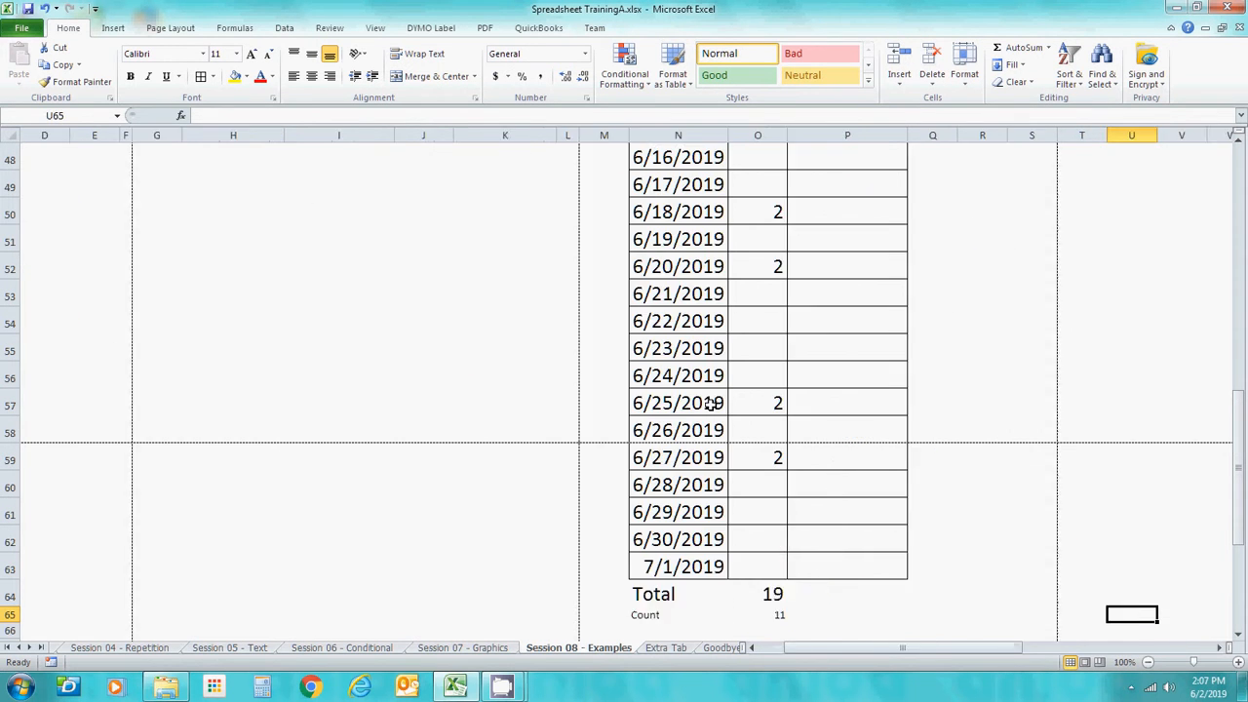
# Step: Go from the end of the Project Timeline table to the homework unit-conversion example with Problems 1 to 3
pyautogui.press('Right')
pyautogui.press('Right')
pyautogui.press('Right')
pyautogui.press('Right')
pyautogui.press('Right')
pyautogui.press('Down')
pyautogui.press('Down')
pyautogui.press('Down')
pyautogui.press('Down')
pyautogui.press('Down')
pyautogui.press('Down')
pyautogui.press('Down')
pyautogui.press('Down')
pyautogui.press('Down')
pyautogui.press('Down')
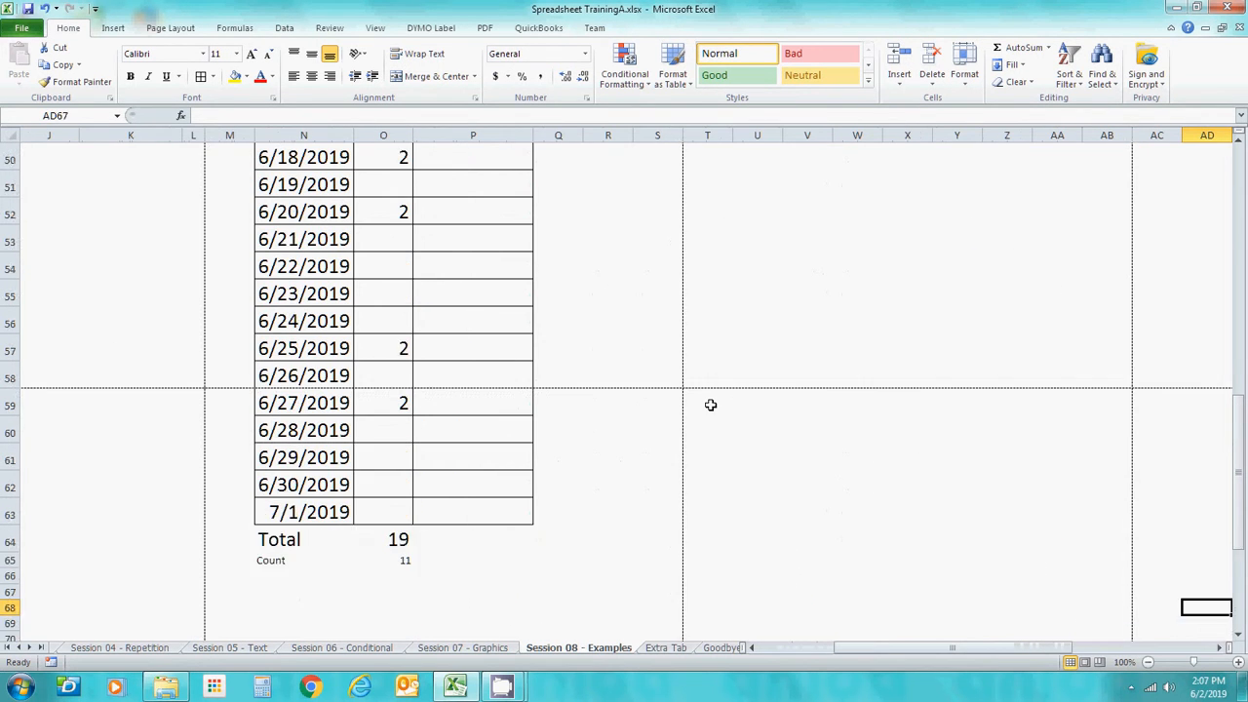
pyautogui.press('Down')
pyautogui.press('Right')
pyautogui.press('Right')
pyautogui.press('Right')
pyautogui.press('Right')
pyautogui.press('Right')
pyautogui.press('Right')
pyautogui.press('Right')
pyautogui.press('Down')
pyautogui.press('Down')
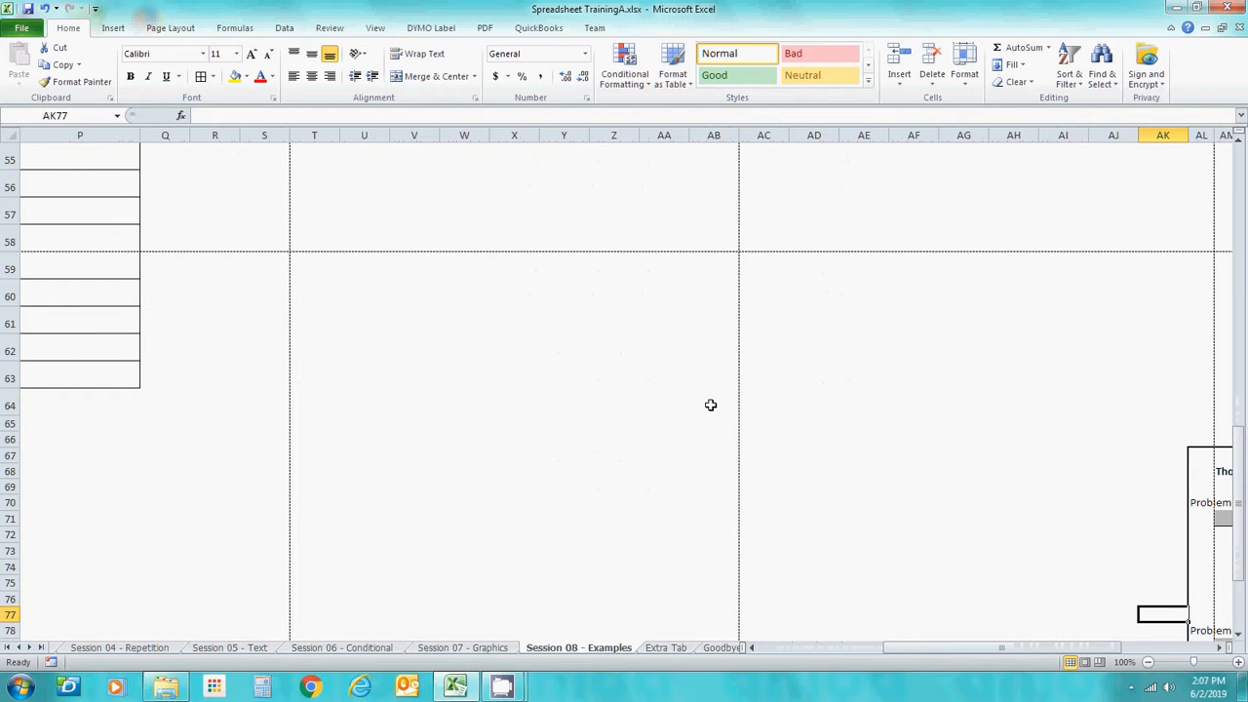
pyautogui.press('Down')
pyautogui.press('Down')
pyautogui.press('Down')
pyautogui.press('Down')
pyautogui.press('Down')
pyautogui.press('Down')
pyautogui.press('Down')
pyautogui.press('Down')
pyautogui.press('Down')
pyautogui.press('Down')
pyautogui.press('Right')
pyautogui.press('Right')
pyautogui.press('Right')
pyautogui.press('Right')
pyautogui.press('Right')
pyautogui.press('Right')
pyautogui.press('Right')
pyautogui.press('Right')
pyautogui.press('Right')
pyautogui.press('Right')
pyautogui.press('Right')
pyautogui.press('Right')
pyautogui.press('Right')
pyautogui.press('Right')
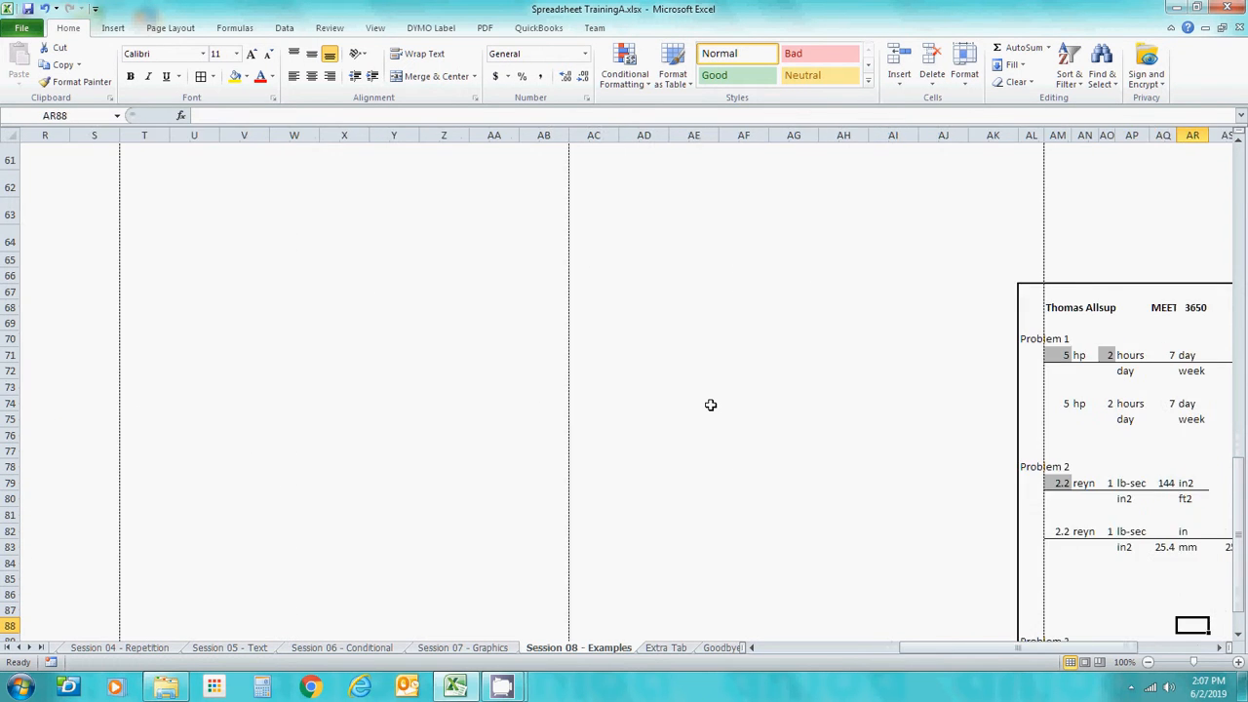
pyautogui.press('Right')
pyautogui.press('Right')
pyautogui.press('Right')
pyautogui.press('Right')
pyautogui.press('Right')
pyautogui.press('Right')
pyautogui.press('Down')
pyautogui.press('Down')
pyautogui.press('Down')
pyautogui.press('Down')
pyautogui.press('Down')
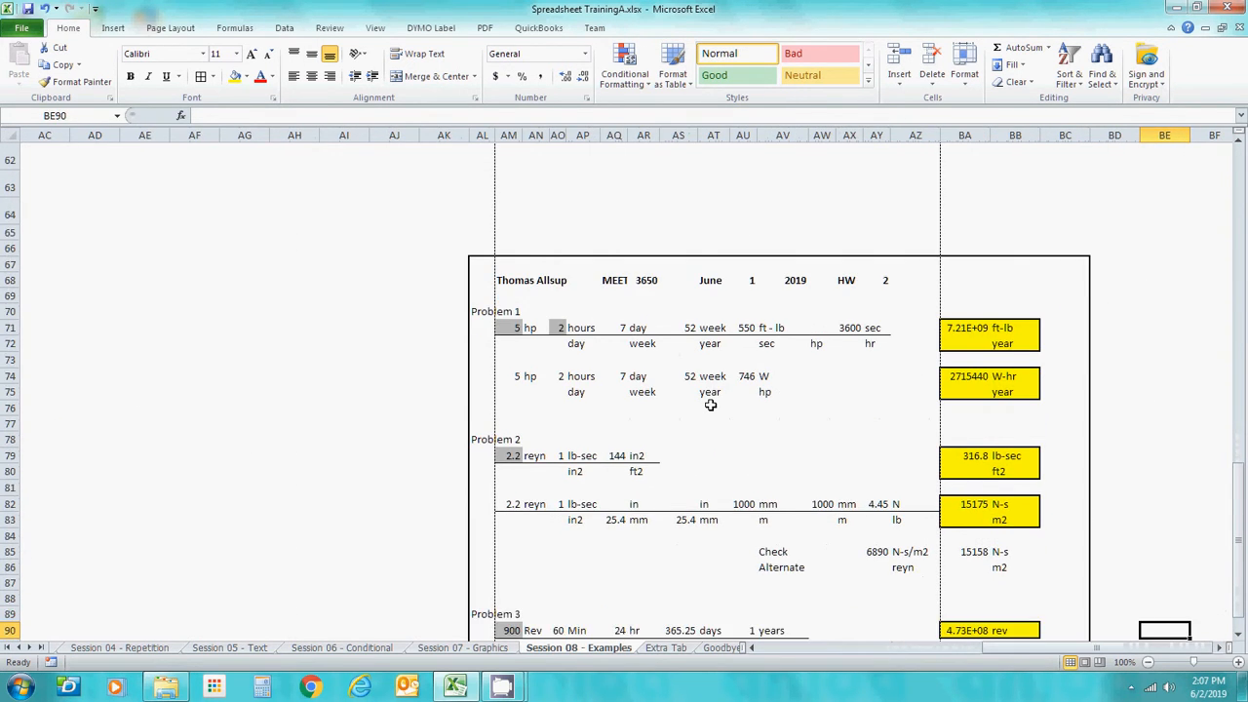
# Step: Set the whole bordered homework block, AL67:BC93, as the sheet's print area
pyautogui.press('Up')
pyautogui.press('Left')
pyautogui.press('Left')
pyautogui.press('Down')
pyautogui.hotkey('shift', 'Left')
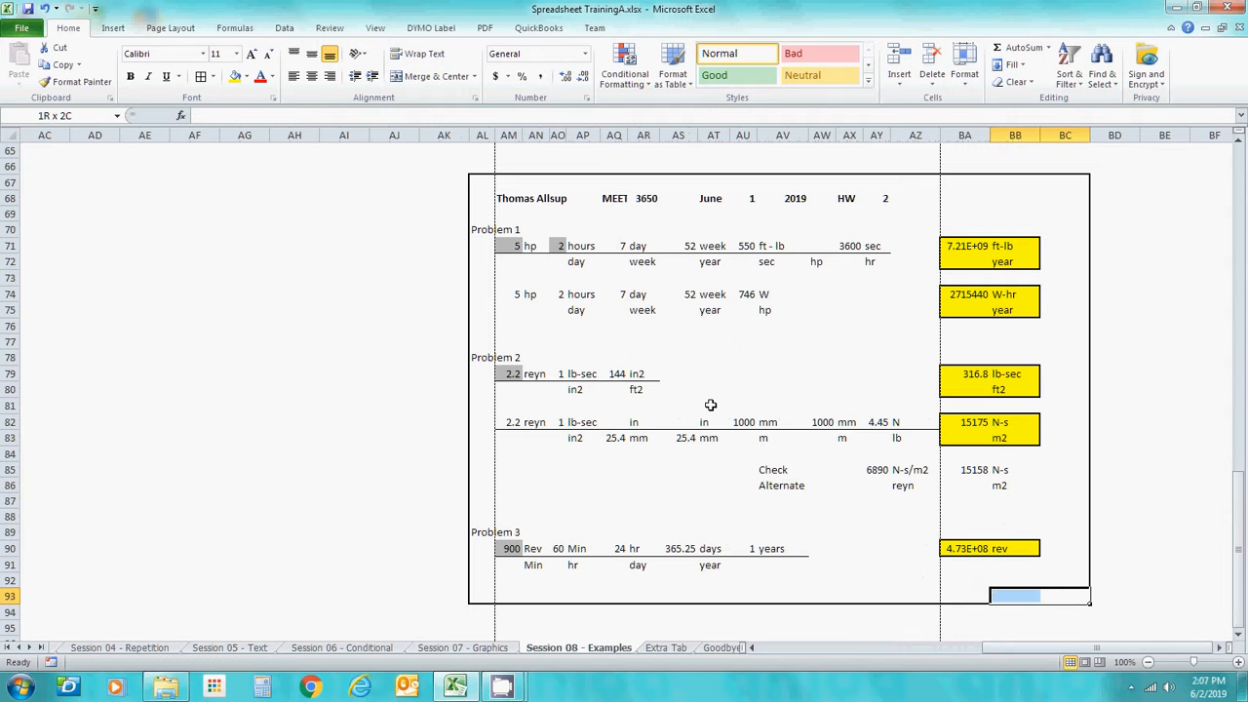
pyautogui.hotkey('shift', 'Left')
pyautogui.hotkey('shift', 'Left')
pyautogui.hotkey('shift', 'Left')
pyautogui.hotkey('shift', 'Left')
pyautogui.hotkey('shift', 'Left')
pyautogui.hotkey('shift', 'Left')
pyautogui.hotkey('shift', 'Left')
pyautogui.hotkey('shift', 'Left')
pyautogui.hotkey('shift', 'Left')
pyautogui.hotkey('shift', 'Left')
pyautogui.hotkey('shift', 'Left')
pyautogui.hotkey('shift', 'Left')
pyautogui.hotkey('shift', 'Left')
pyautogui.hotkey('shift', 'Left')
pyautogui.hotkey('shift', 'Left')
pyautogui.hotkey('shift', 'Left')
pyautogui.hotkey('shift', 'Up')
pyautogui.hotkey('shift', 'Up')
pyautogui.hotkey('shift', 'Up')
pyautogui.hotkey('shift', 'Up')
pyautogui.hotkey('shift', 'Up')
pyautogui.hotkey('shift', 'Up')
pyautogui.hotkey('shift', 'Up')
pyautogui.hotkey('shift', 'Up')
pyautogui.hotkey('shift', 'Up')
pyautogui.hotkey('shift', 'Up')
pyautogui.hotkey('shift', 'Up')
pyautogui.hotkey('shift', 'Up')
pyautogui.hotkey('shift', 'Up')
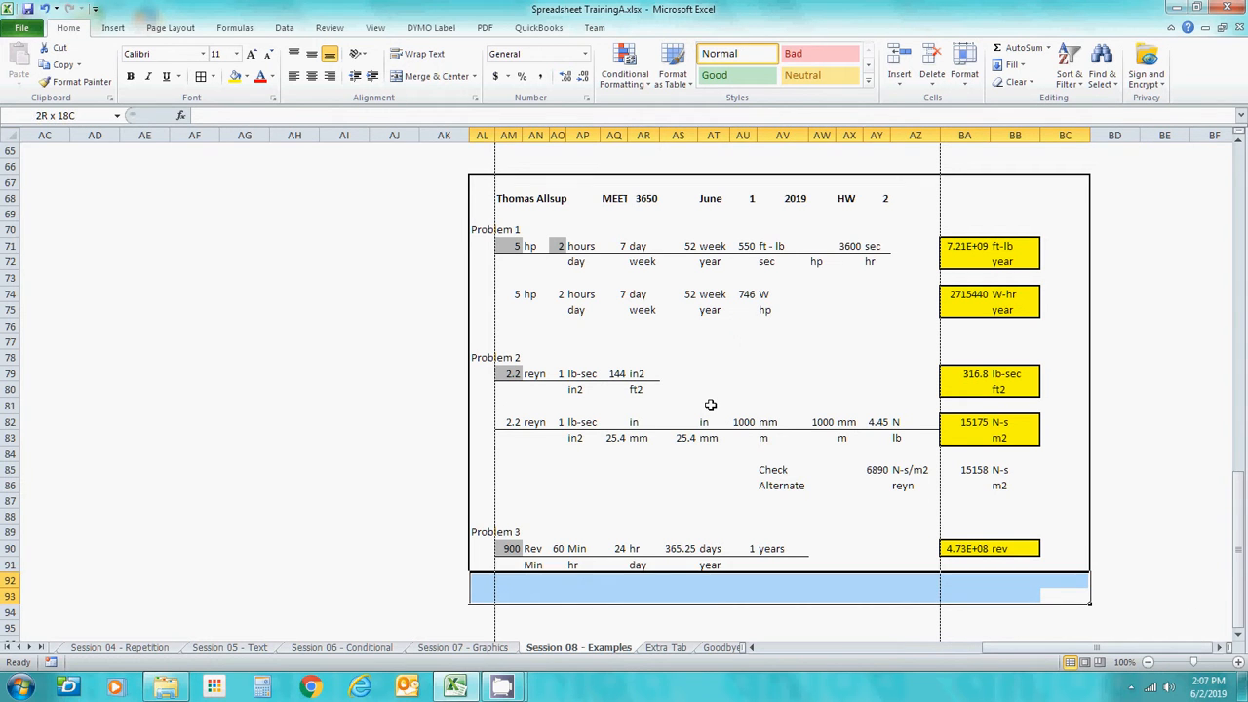
pyautogui.hotkey('shift', 'Up')
pyautogui.hotkey('shift', 'Up')
pyautogui.hotkey('shift', 'Up')
pyautogui.hotkey('shift', 'Up')
pyautogui.hotkey('shift', 'Up')
pyautogui.hotkey('shift', 'Up')
pyautogui.hotkey('shift', 'Up')
pyautogui.hotkey('shift', 'Up')
pyautogui.hotkey('shift', 'Up')
pyautogui.hotkey('shift', 'Up')
pyautogui.hotkey('shift', 'Up')
pyautogui.hotkey('shift', 'Up')
pyautogui.hotkey('shift', 'Up')
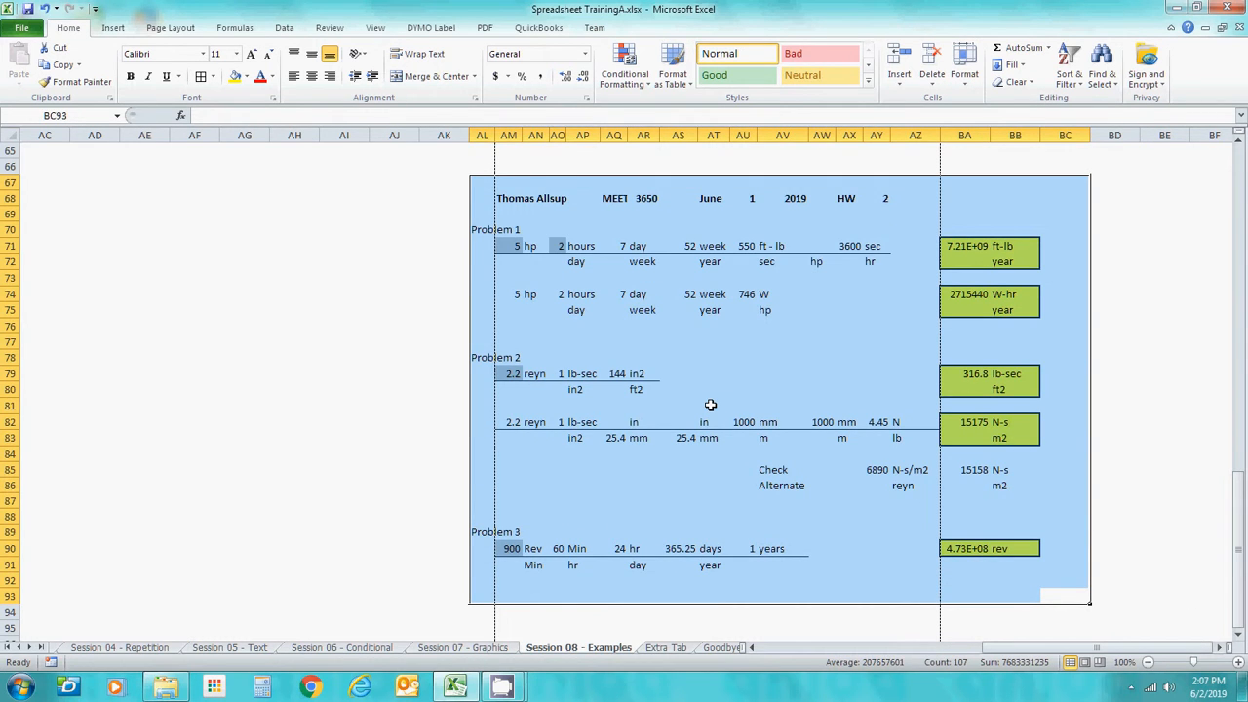
pyautogui.click(175, 28)
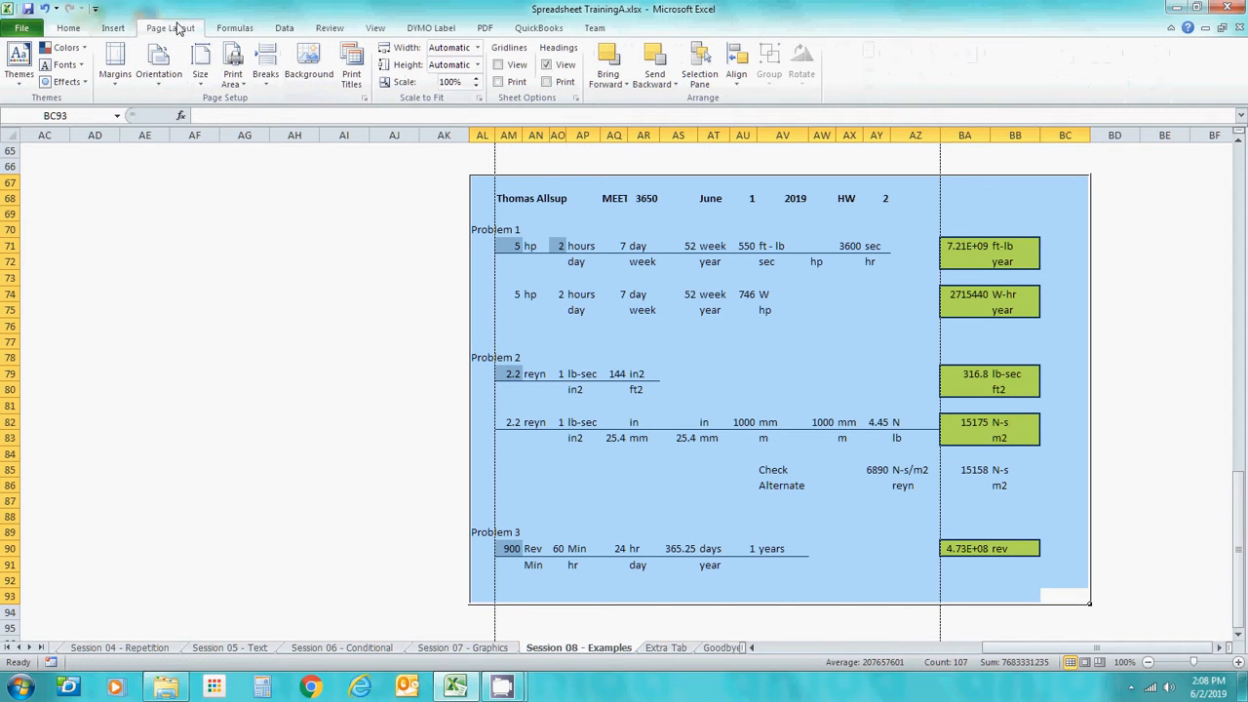
pyautogui.click(232, 78)
pyautogui.click(261, 102)
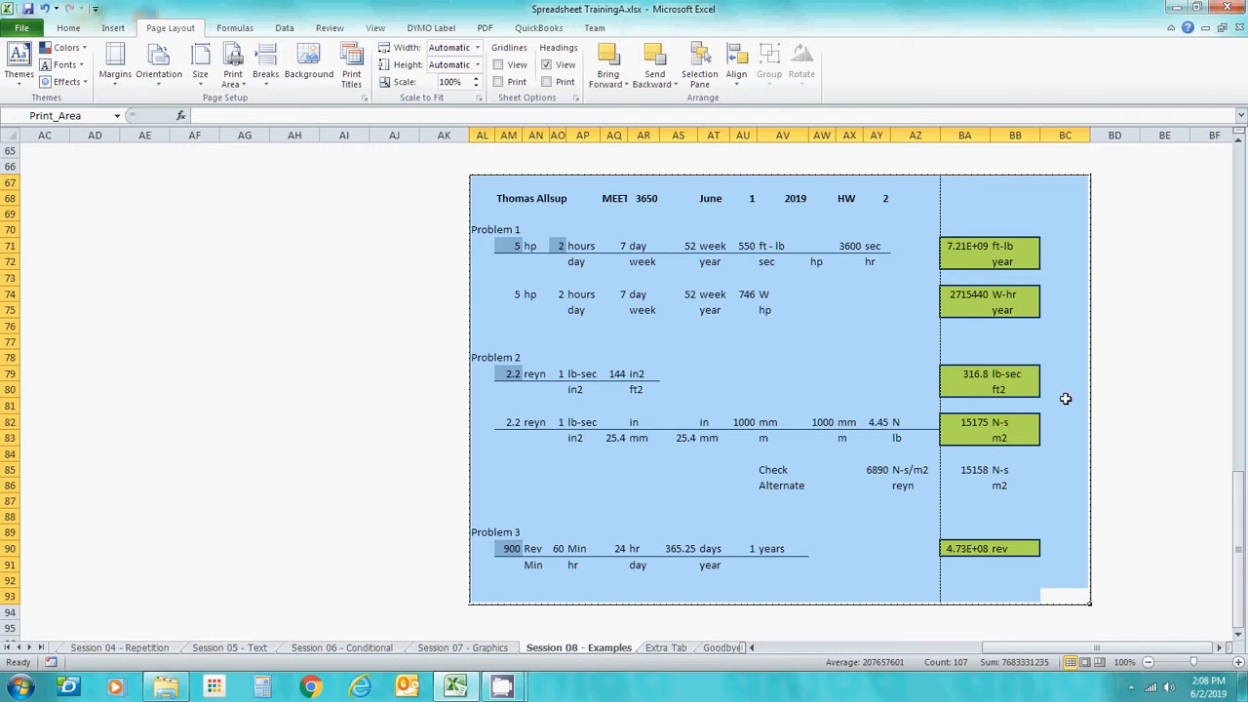
# Step: Open the print preview of the homework block and set the page to landscape orientation
pyautogui.click(21, 27)
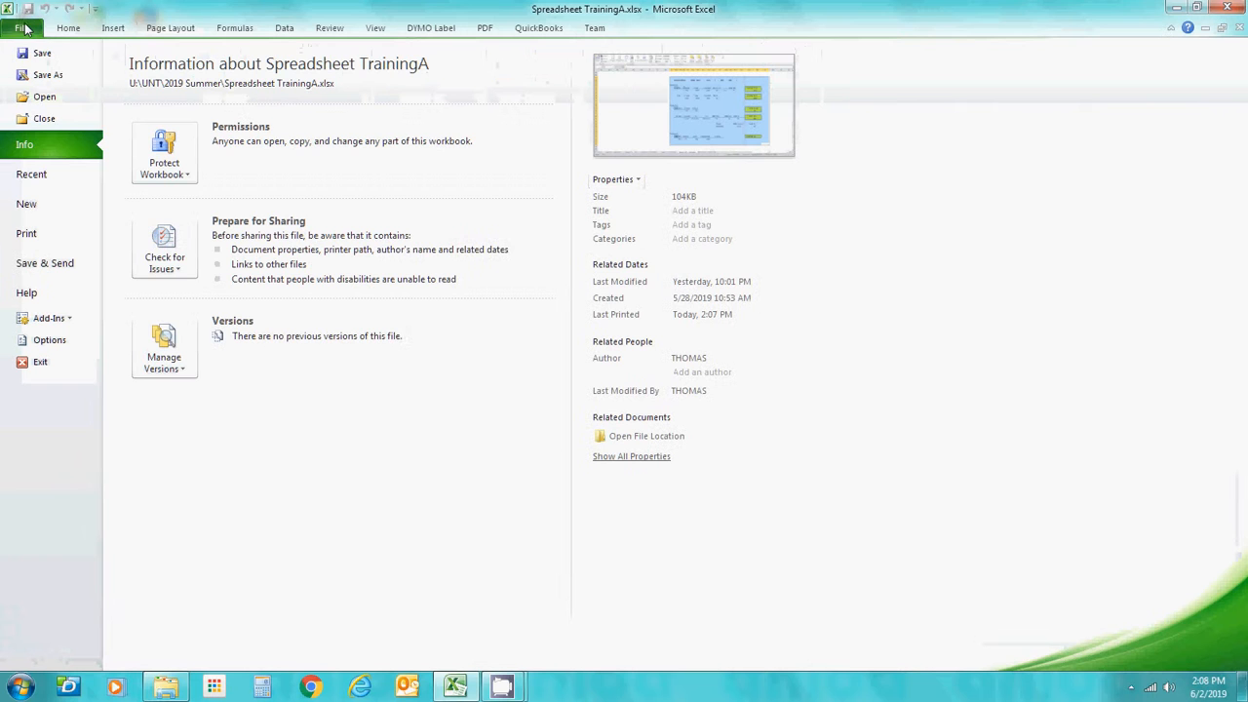
pyautogui.click(29, 235)
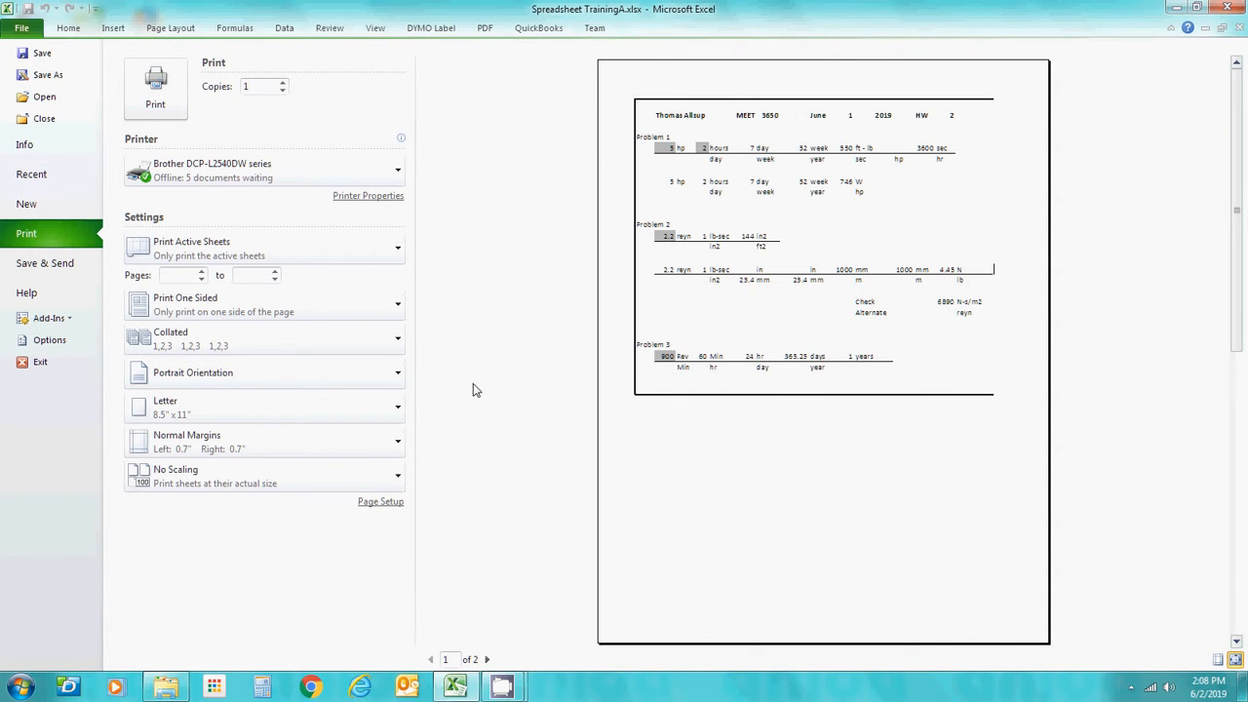
pyautogui.click(314, 390)
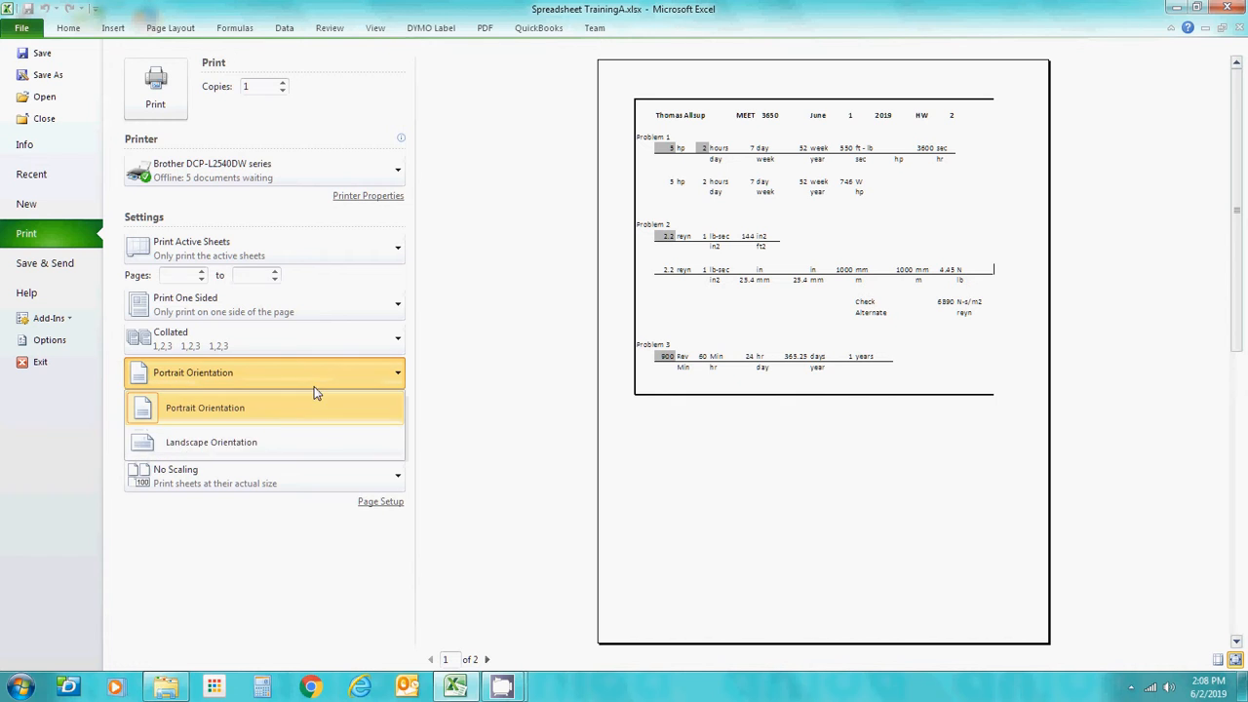
pyautogui.click(259, 444)
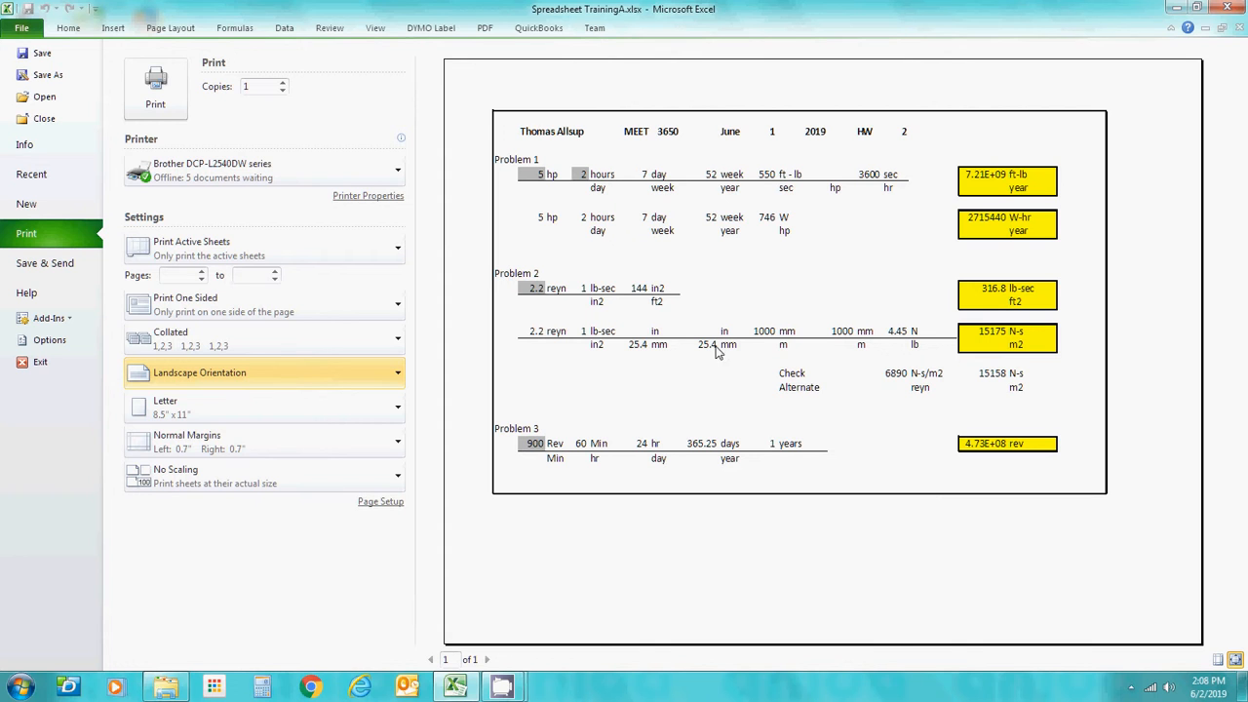
# Step: Look through the available printers for a PDF option, and return to the worksheet without closing the workbook
pyautogui.click(234, 171)
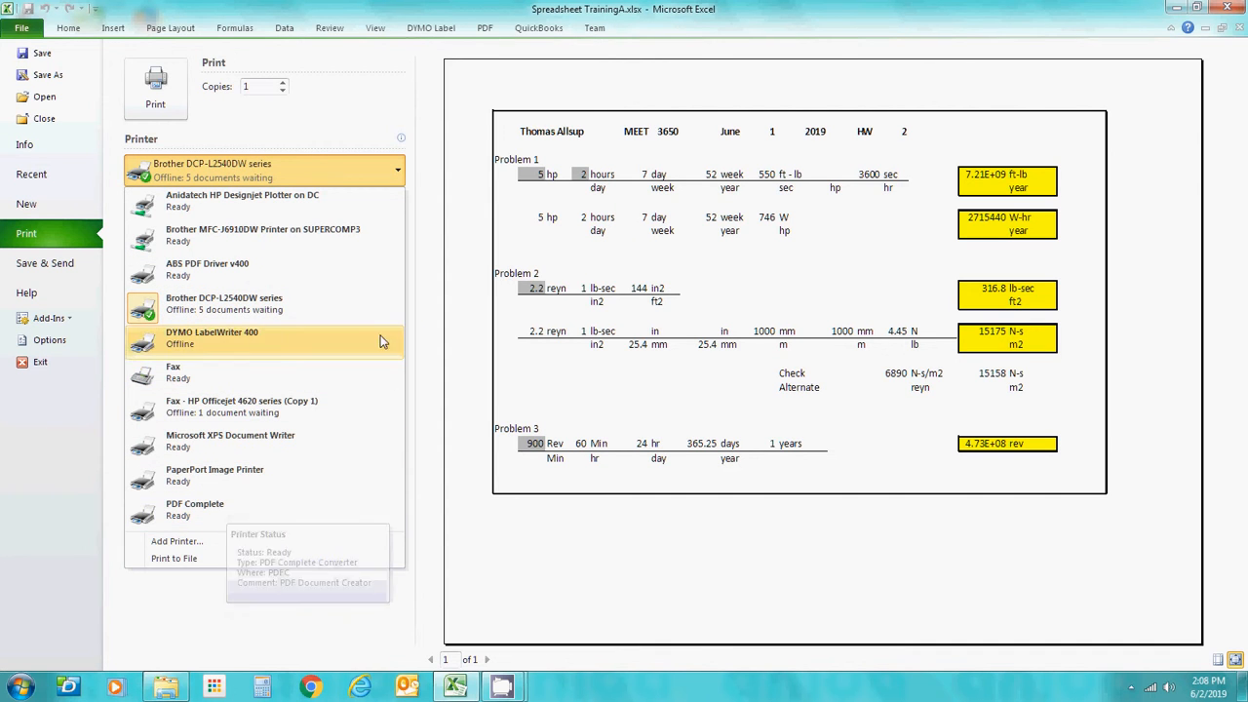
pyautogui.click(441, 78)
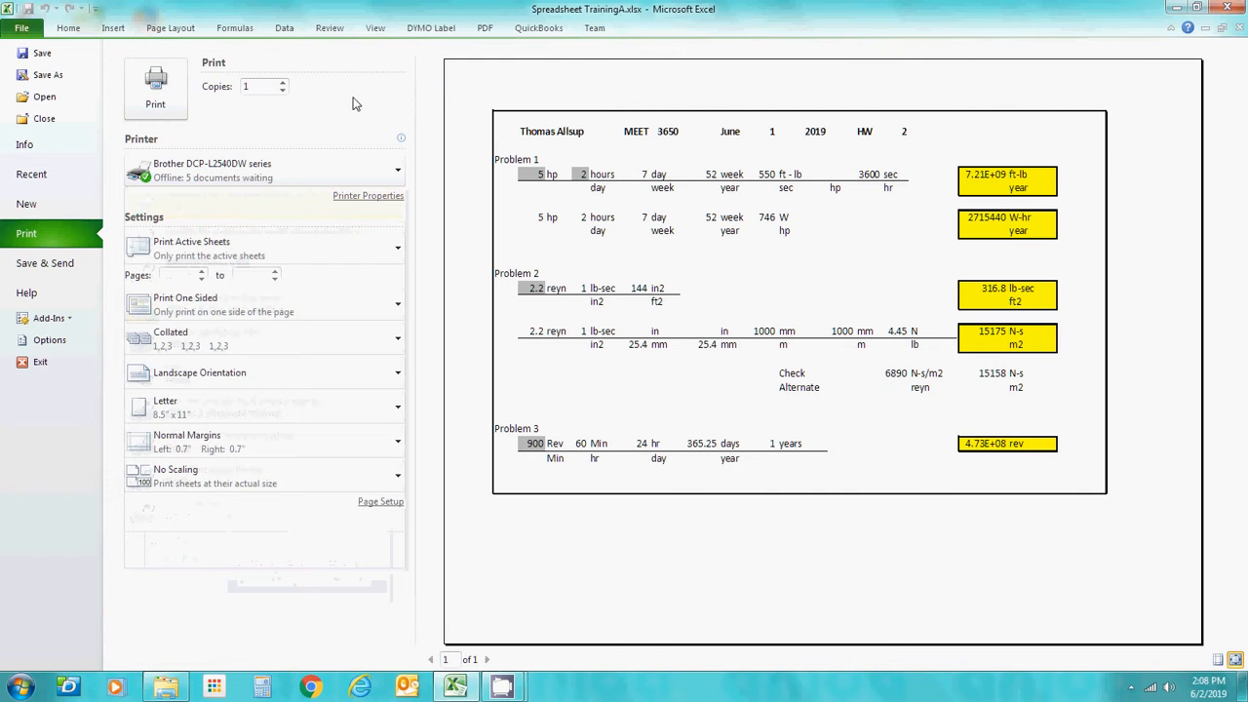
pyautogui.click(42, 118)
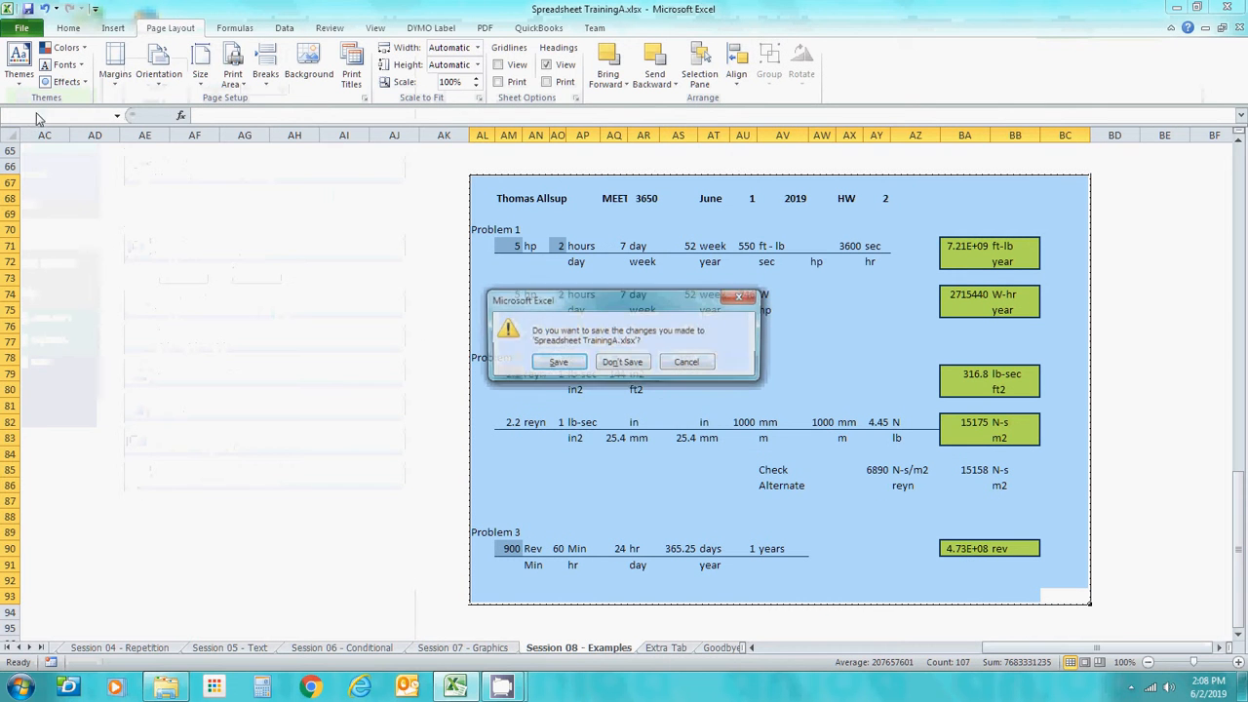
pyautogui.click(687, 363)
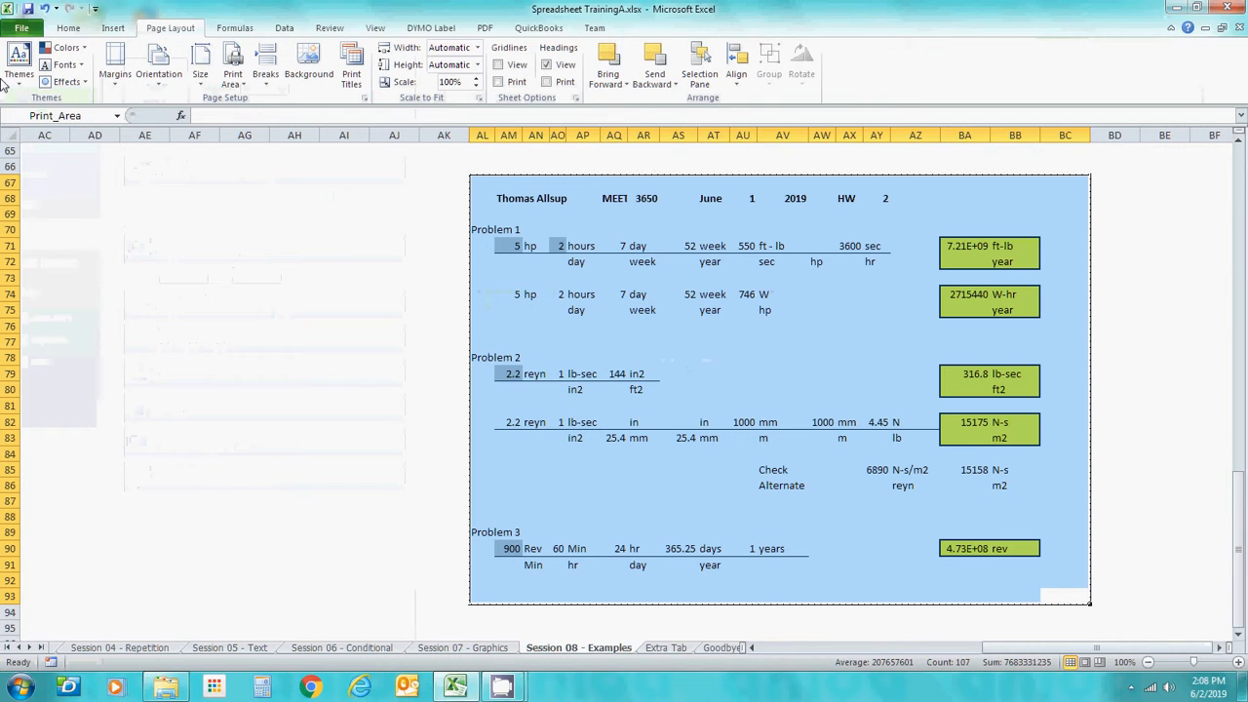
# Step: Review the file types offered when saving the workbook under another format, including PDF, and cancel the save
pyautogui.click(20, 27)
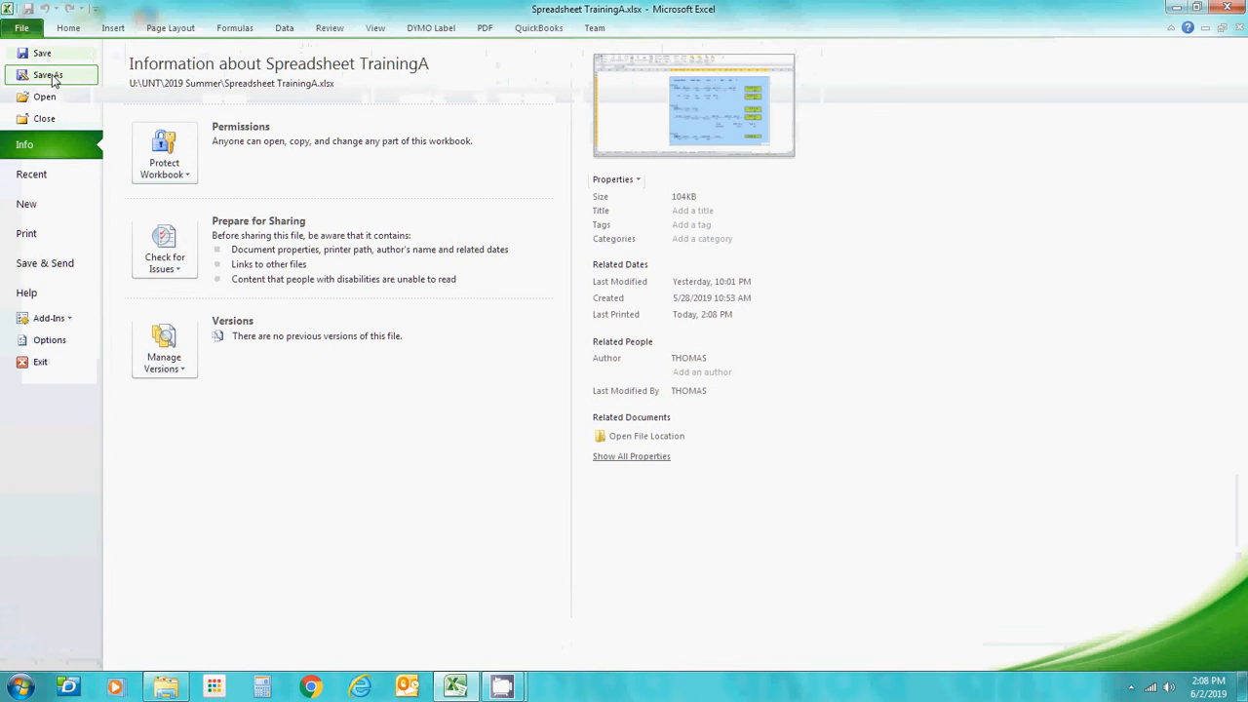
pyautogui.click(50, 76)
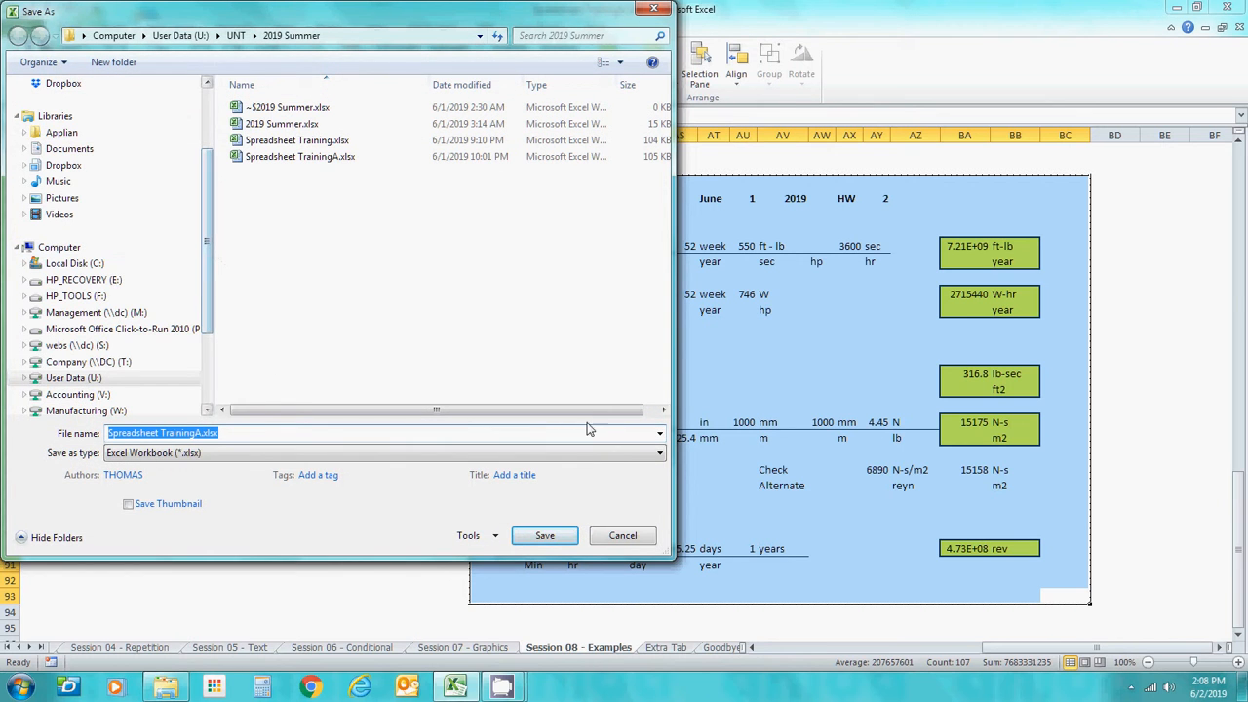
pyautogui.click(660, 453)
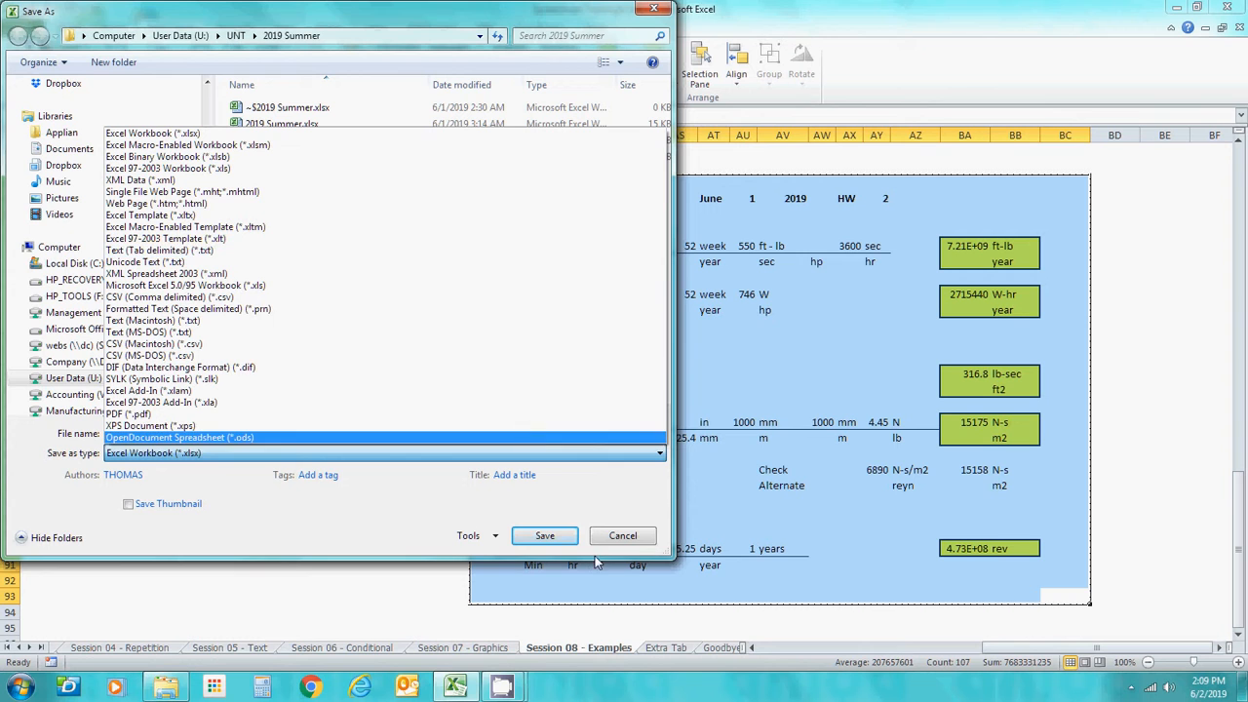
pyautogui.click(627, 538)
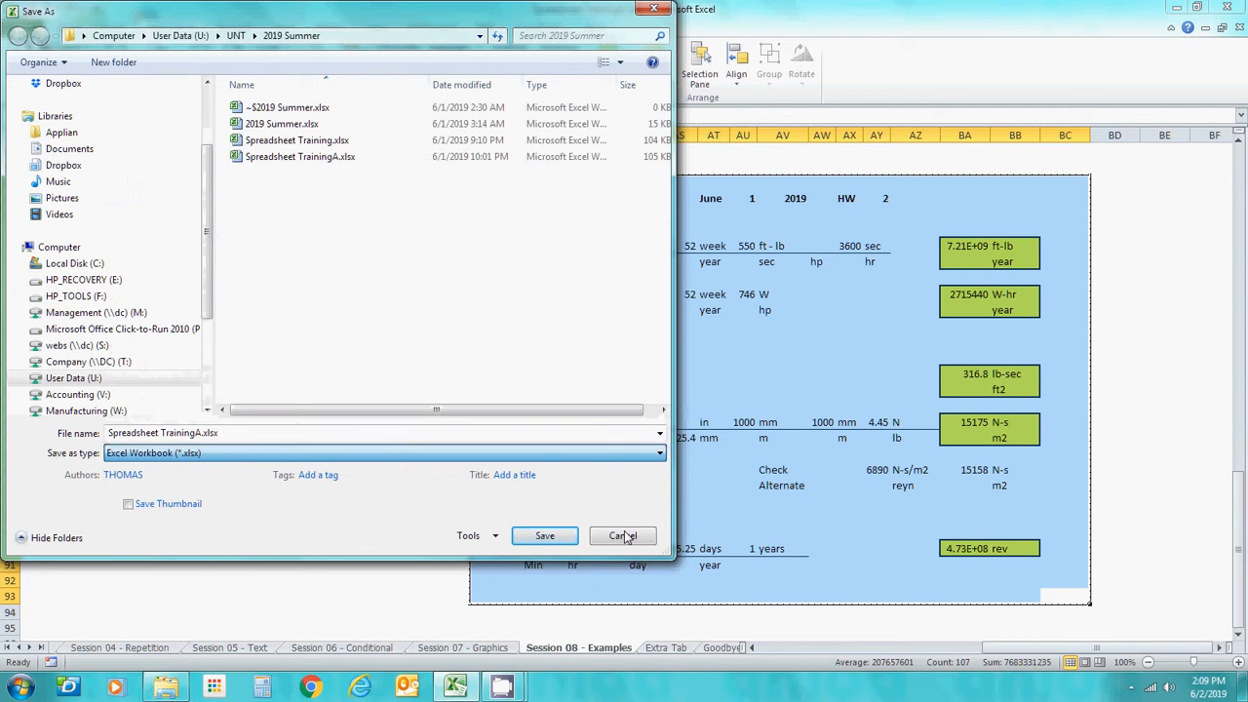
pyautogui.click(629, 538)
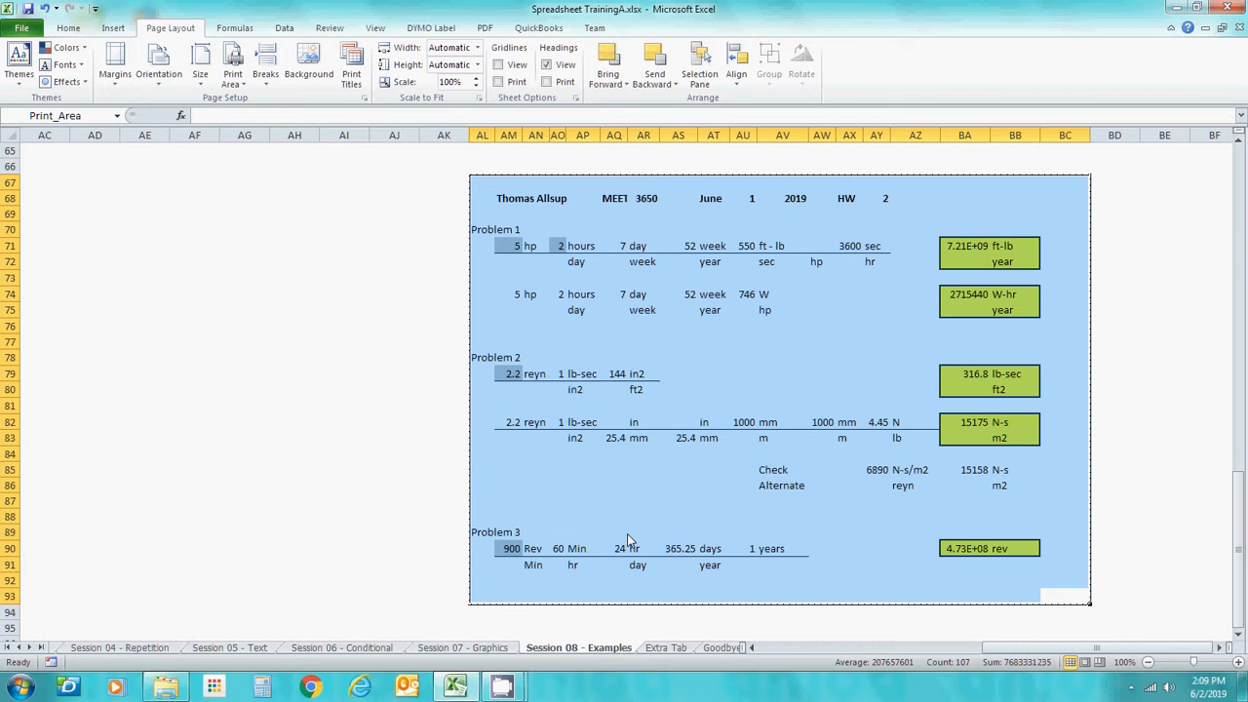
# Step: Deselect the homework block and return to the Session 00 - Introduction sheet, selecting empty cell B15
pyautogui.click(401, 530)
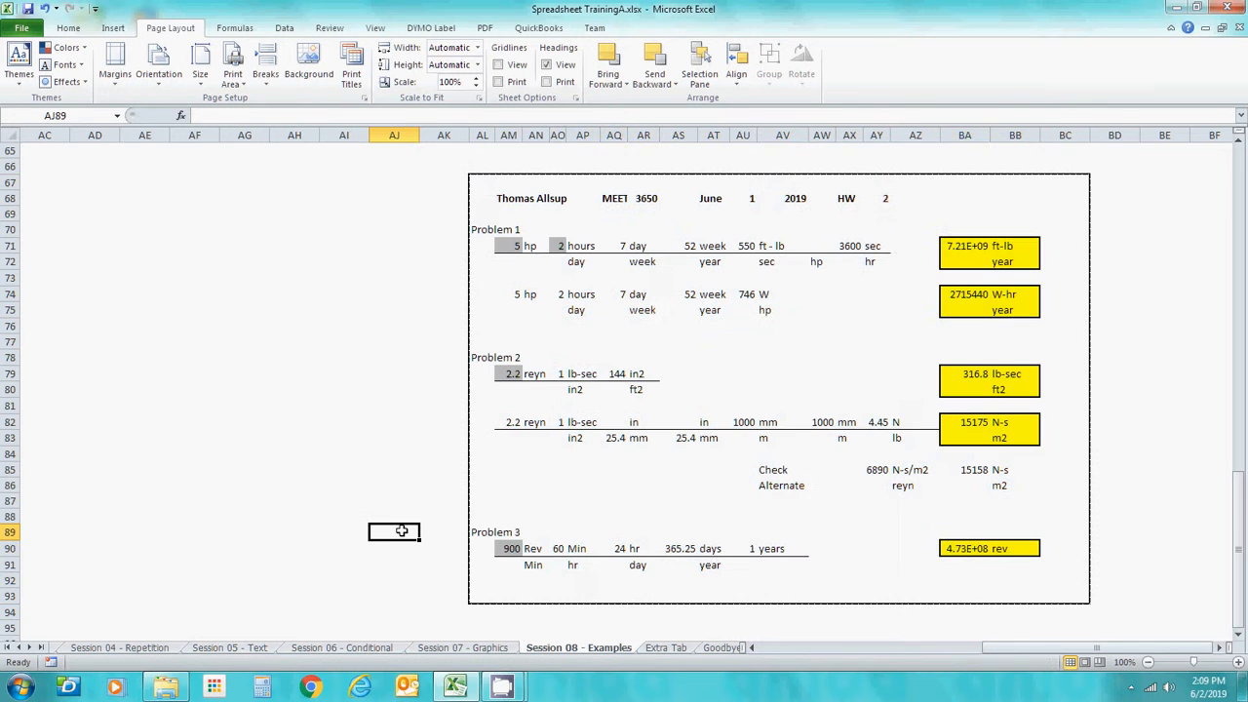
pyautogui.click(8, 648)
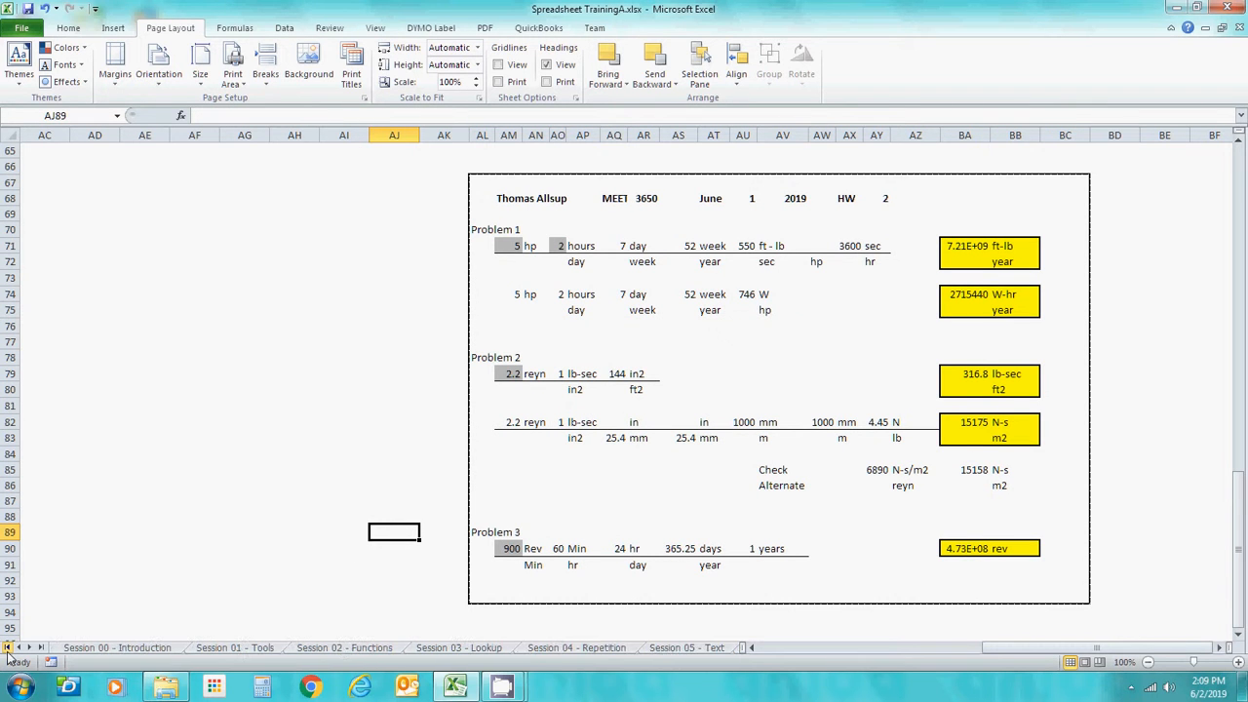
pyautogui.click(96, 651)
pyautogui.click(226, 579)
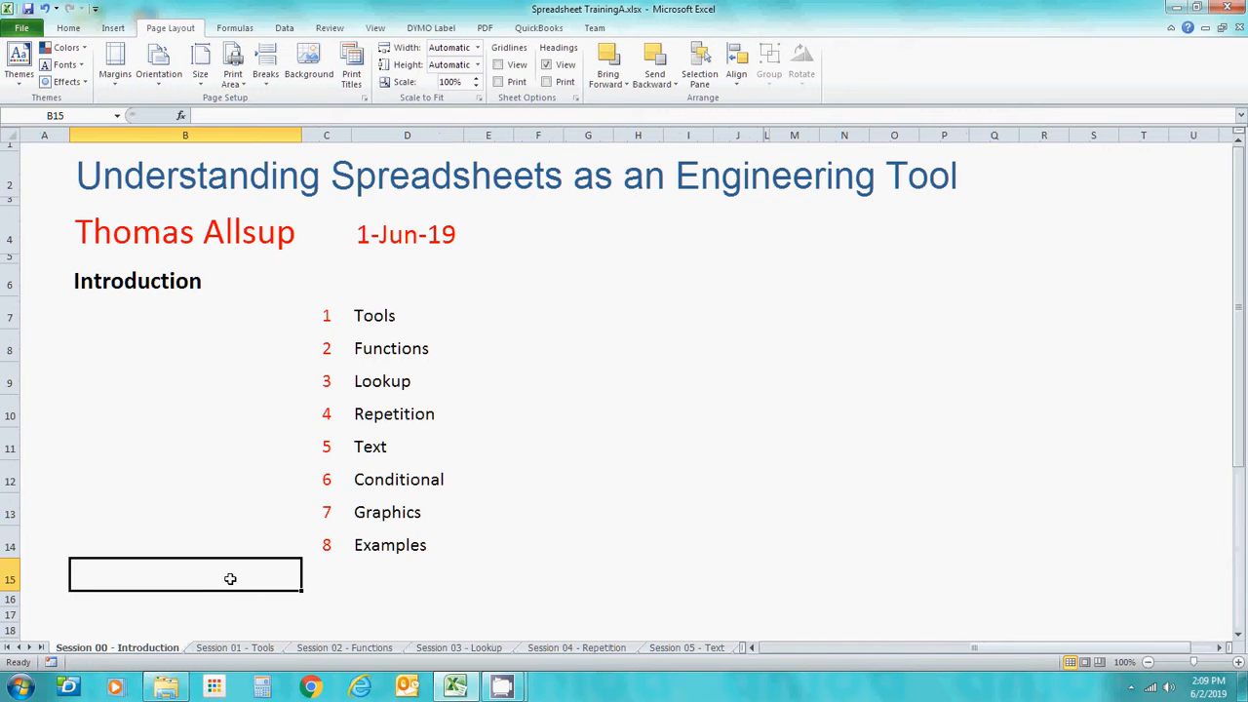